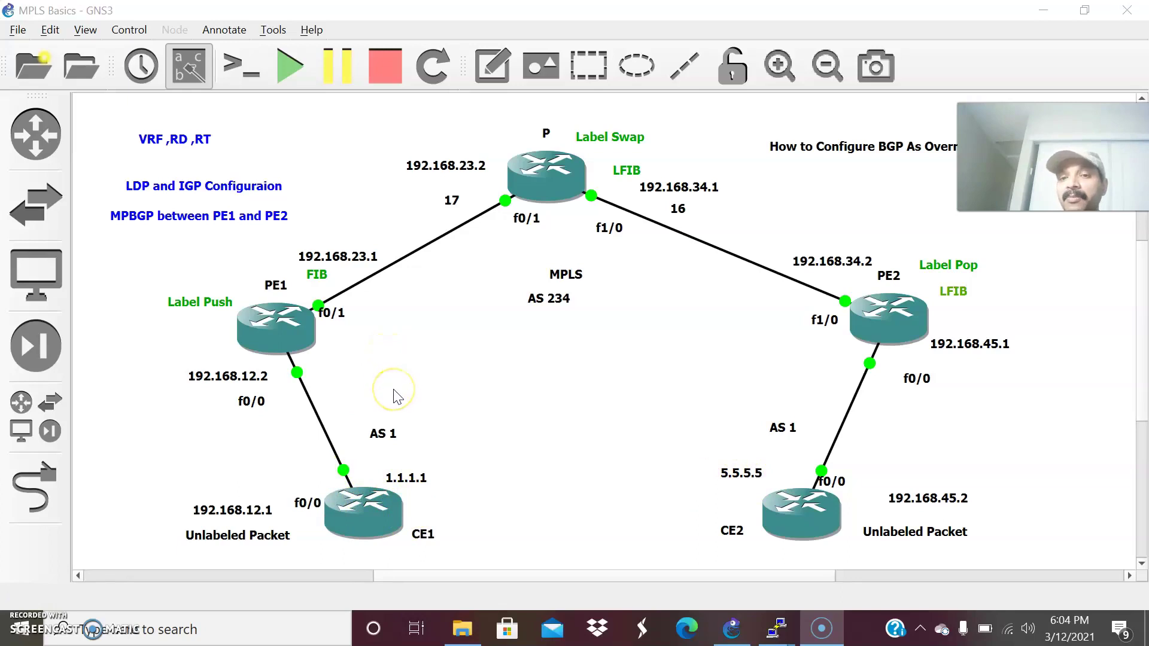
pyautogui.click(371, 496)
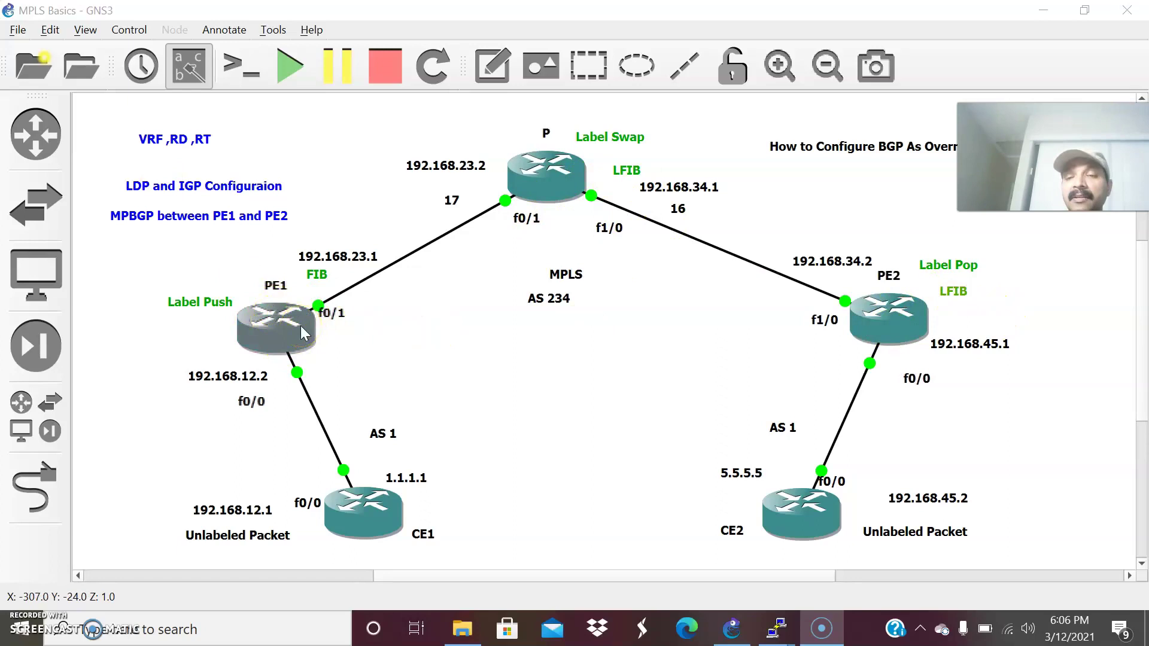
pyautogui.click(291, 348)
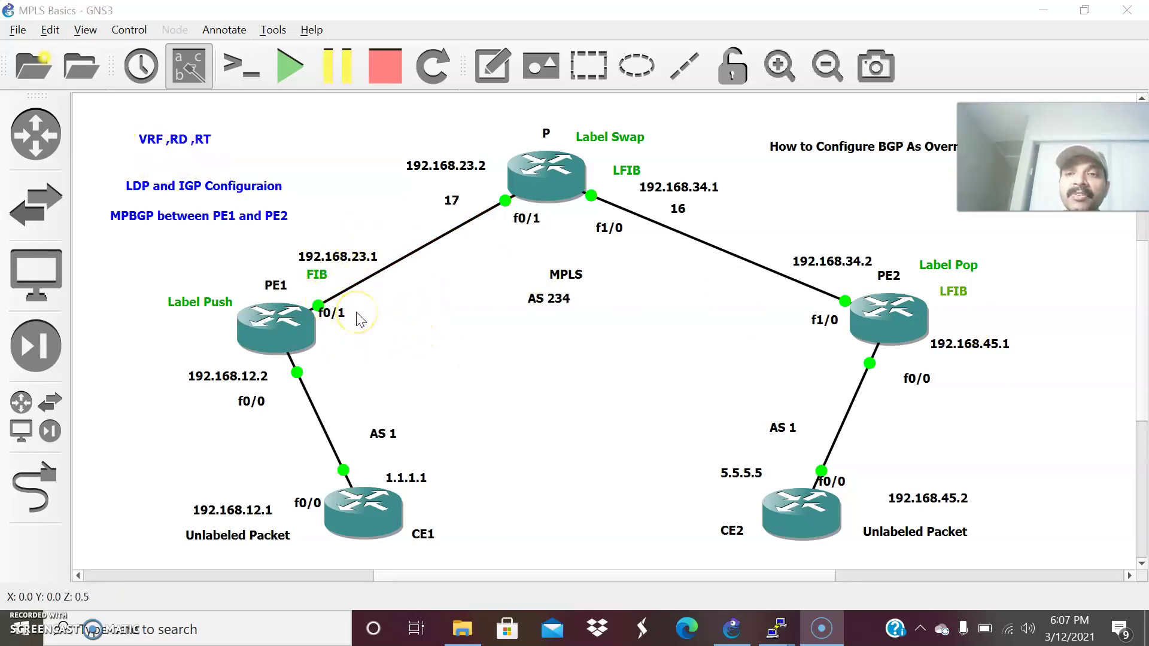
pyautogui.click(312, 323)
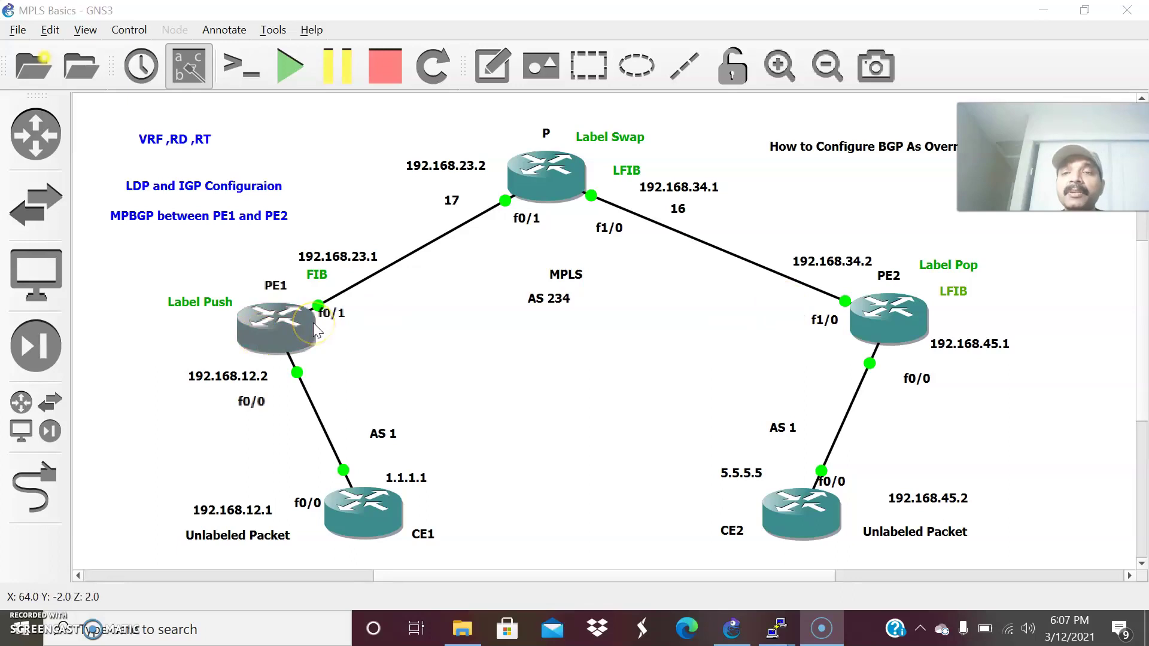
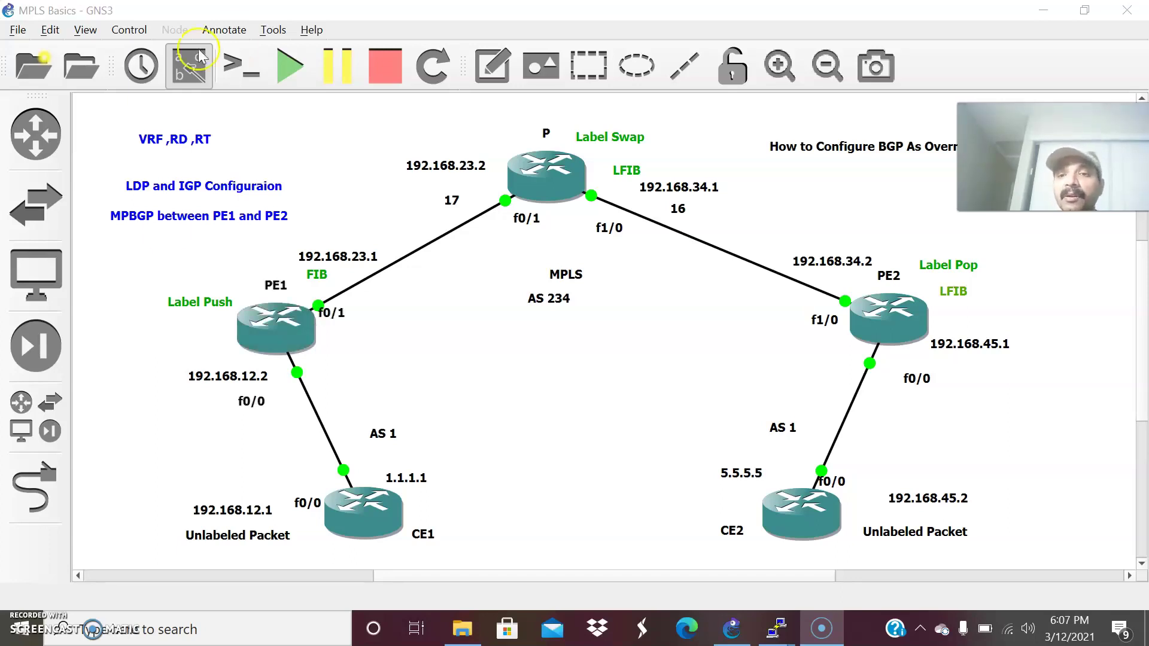
pyautogui.click(885, 324)
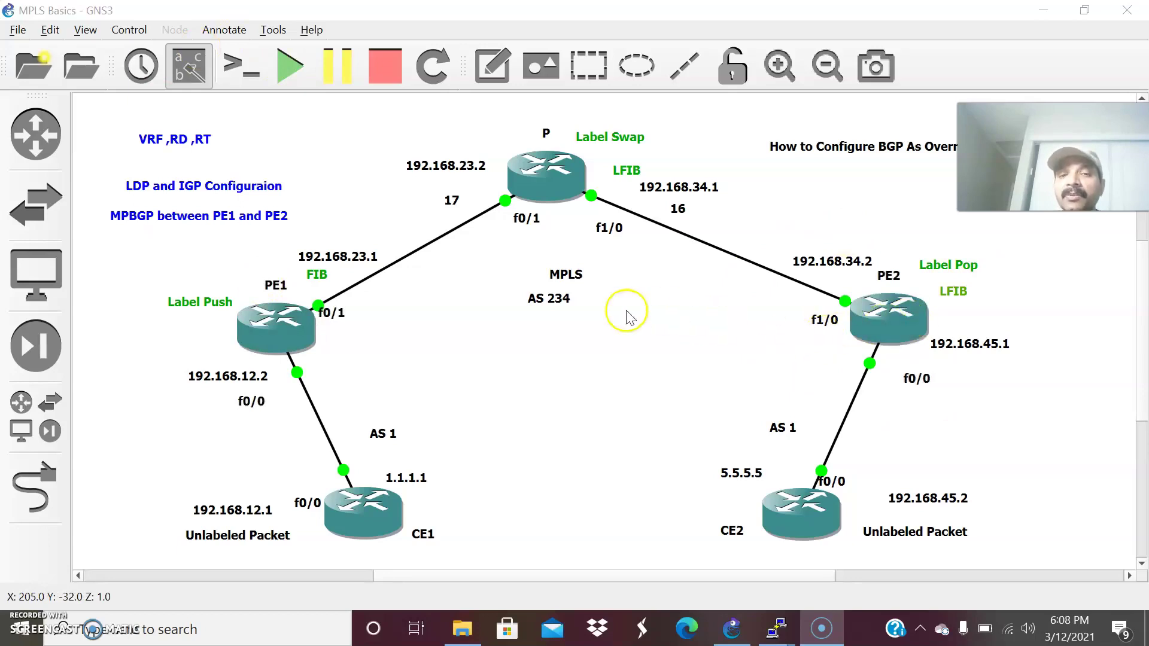
pyautogui.click(559, 239)
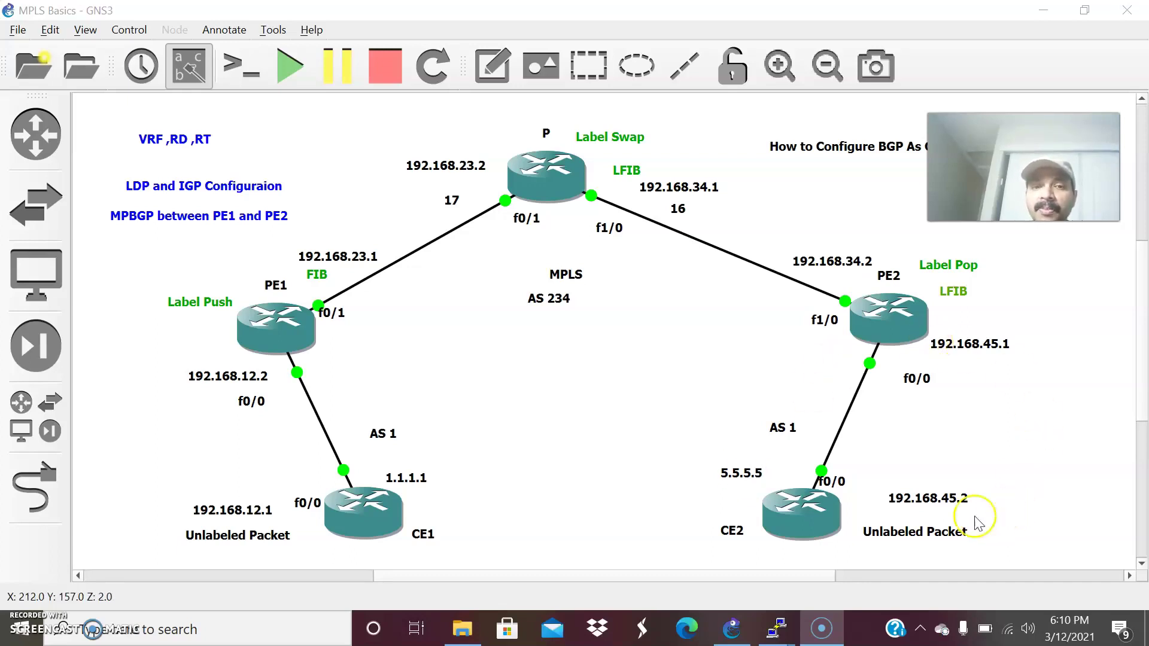
# Switch to the PE1 router console, enter global configuration mode and create the VRF named red.
pyautogui.click(776, 629)
pyautogui.click(422, 547)
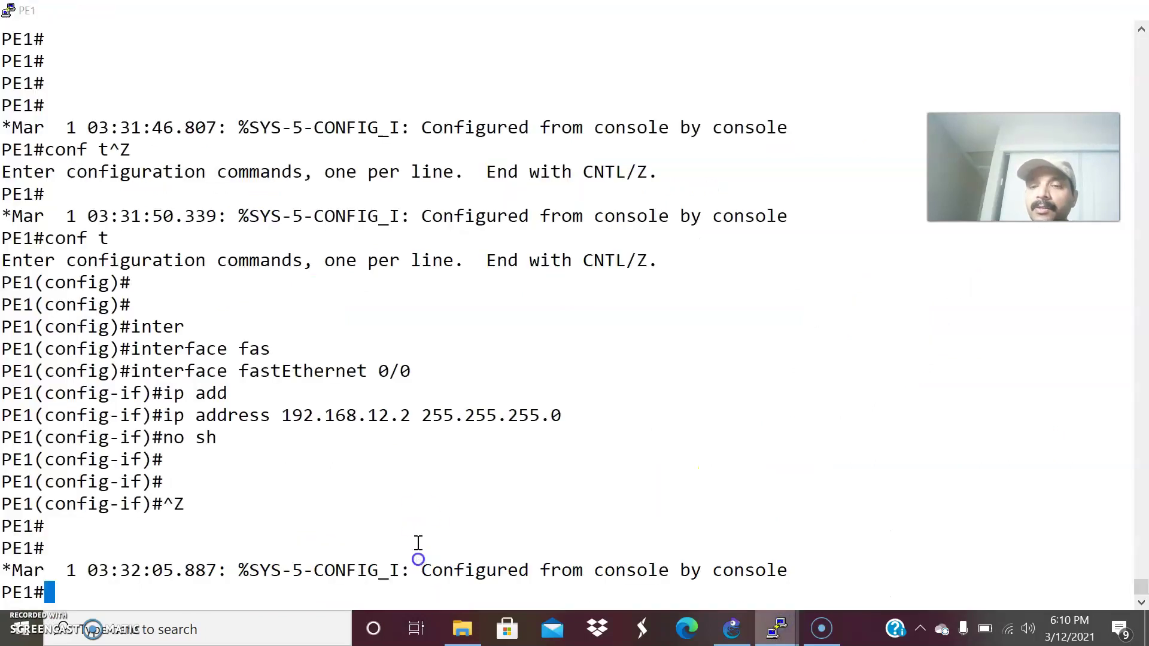
pyautogui.press('Return')
pyautogui.press('Return')
pyautogui.press('Return')
pyautogui.press('Return')
pyautogui.press('Return')
pyautogui.press('Return')
pyautogui.press('Return')
pyautogui.press('Return')
pyautogui.press('Return')
pyautogui.press('Return')
pyautogui.press('Return')
pyautogui.press('Return')
pyautogui.press('Return')
pyautogui.press('Return')
pyautogui.press('Return')
pyautogui.press('Return')
pyautogui.press('Return')
pyautogui.press('Return')
pyautogui.press('Return')
pyautogui.press('Return')
pyautogui.write('conf t')
pyautogui.press('Return')
pyautogui.press('Return')
pyautogui.press('Return')
pyautogui.press('Return')
pyautogui.write('ip vrf')
pyautogui.press('Tab')
pyautogui.write('red')
pyautogui.press('Return')
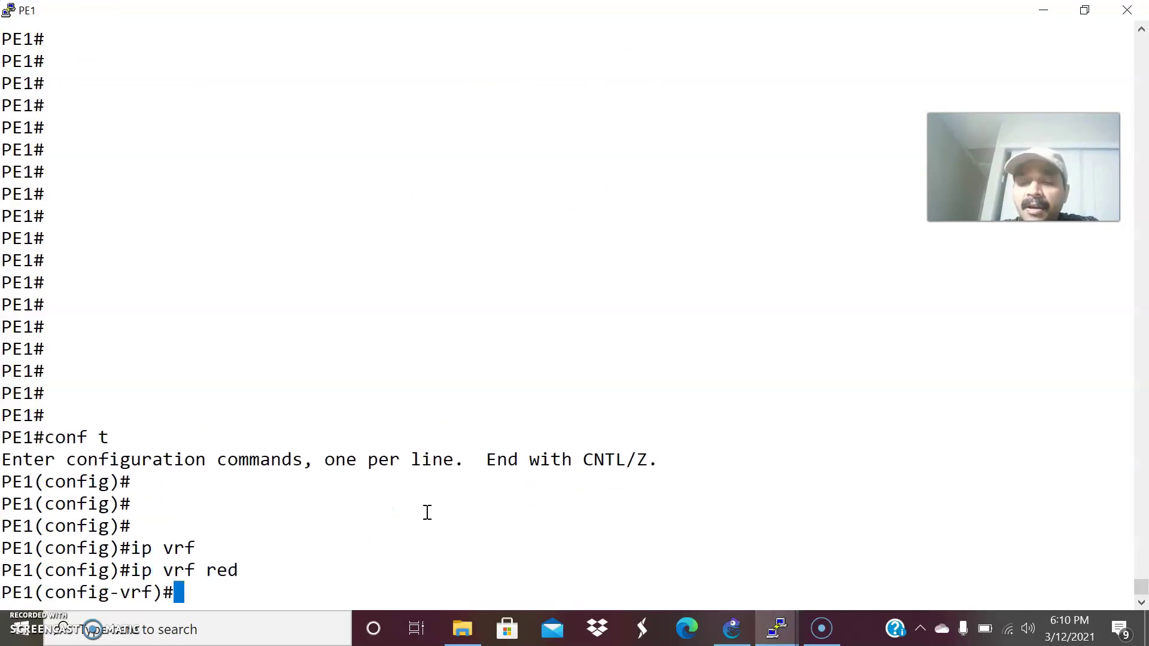
# Give VRF red on PE1 the route distinguisher 1:1 and route-target both 1:1, and leave configuration mode.
pyautogui.write('rd 1:1')
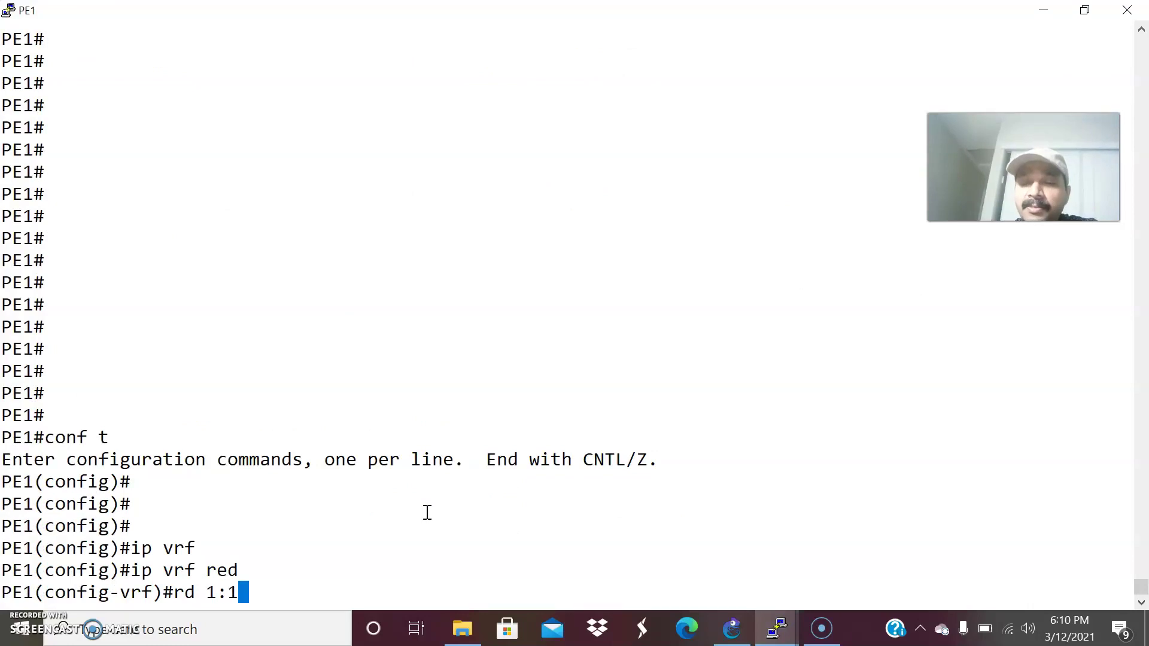
pyautogui.press('Return')
pyautogui.write('rou')
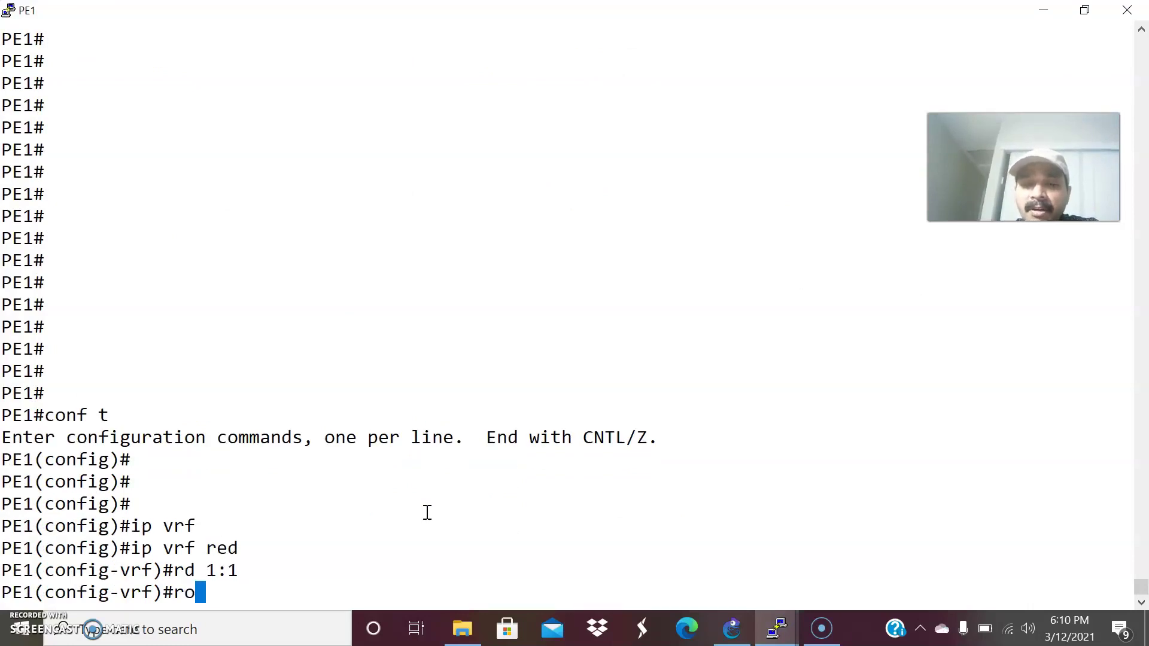
pyautogui.press('Tab')
pyautogui.write('b')
pyautogui.press('Tab')
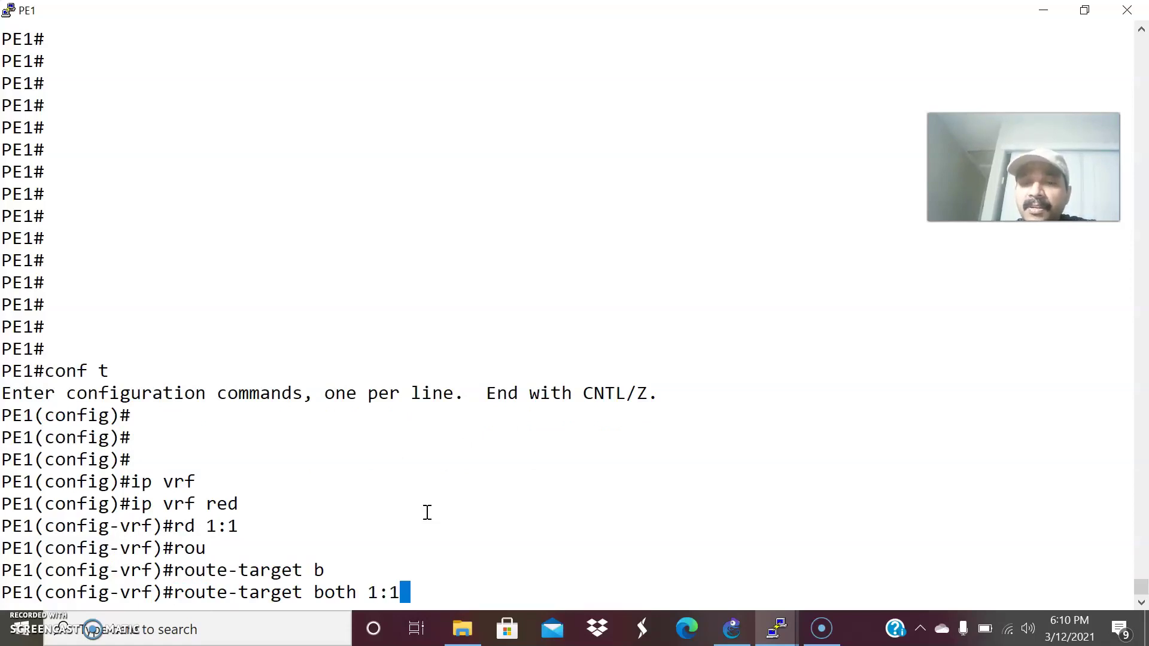
pyautogui.write('1:1')
pyautogui.press('Return')
pyautogui.press('Return')
pyautogui.hotkey('ctrl', 'z')
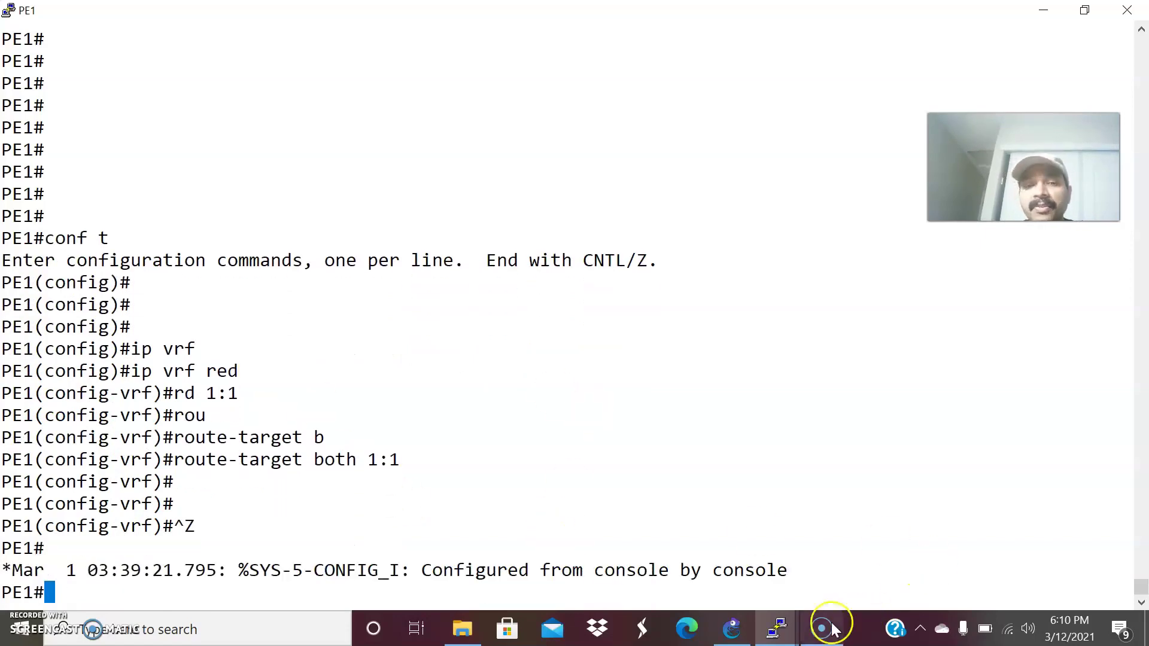
# Switch to the PE2 router console, enter global configuration mode and create the VRF named red.
pyautogui.click(733, 629)
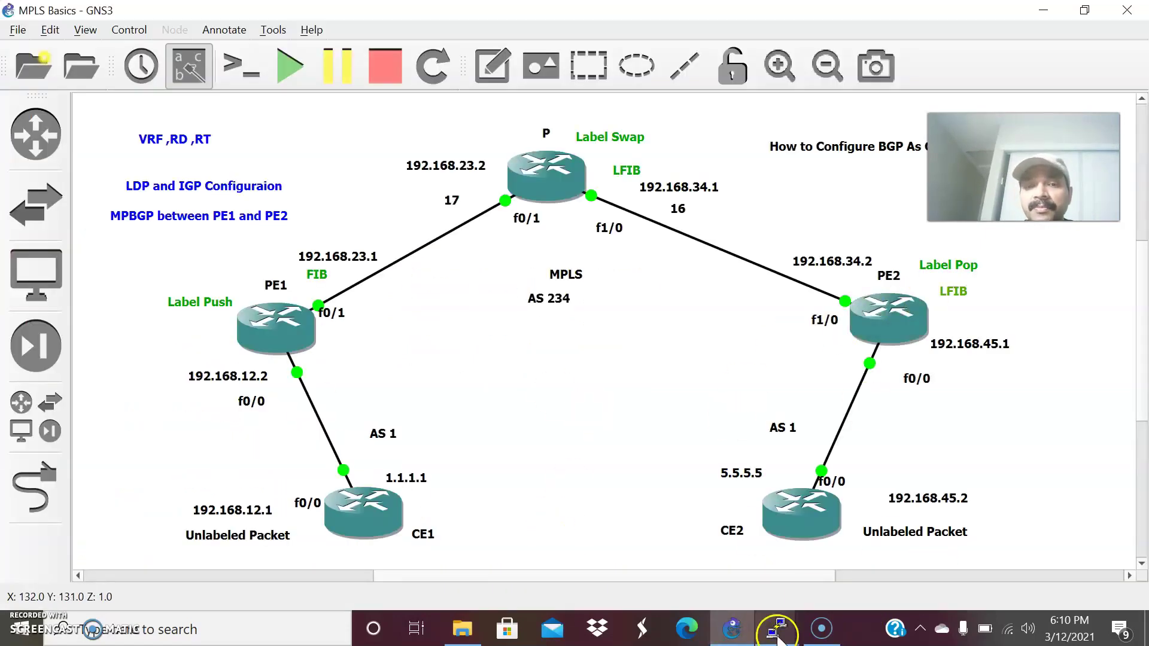
pyautogui.moveTo(777, 625)
pyautogui.click(850, 546)
pyautogui.write('cn')
pyautogui.press('BackSpace')
pyautogui.press('BackSpace')
pyautogui.write('co')
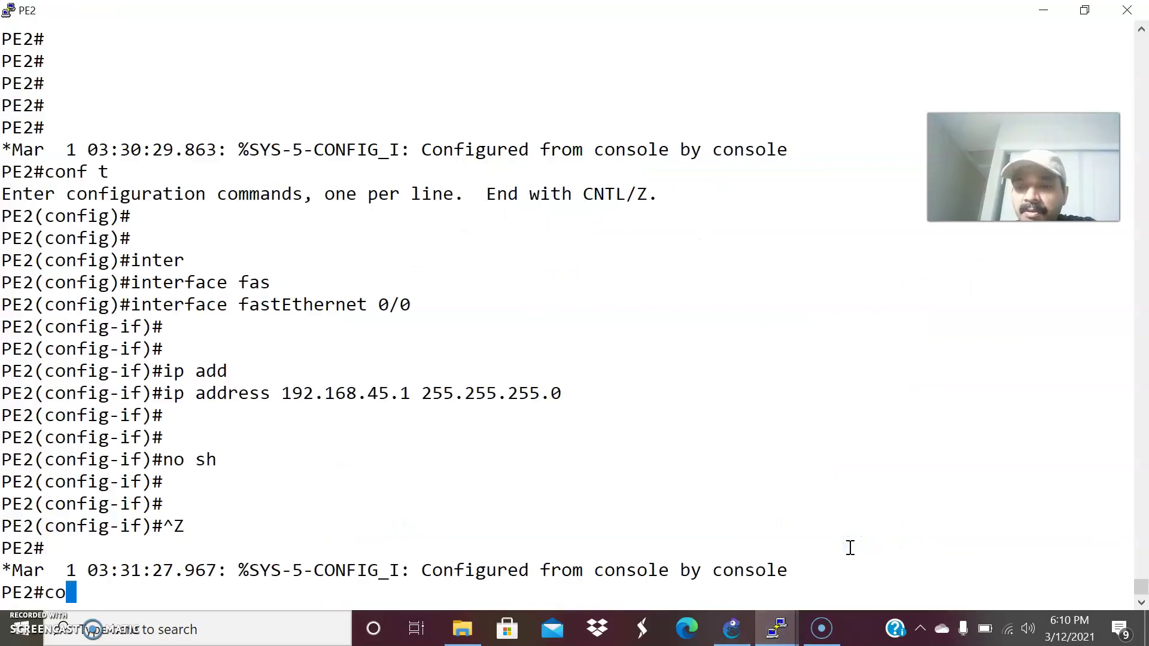
pyautogui.write('nf t')
pyautogui.press('Return')
pyautogui.press('Return')
pyautogui.press('Return')
pyautogui.write('ip vrf')
pyautogui.press('Tab')
pyautogui.write('red')
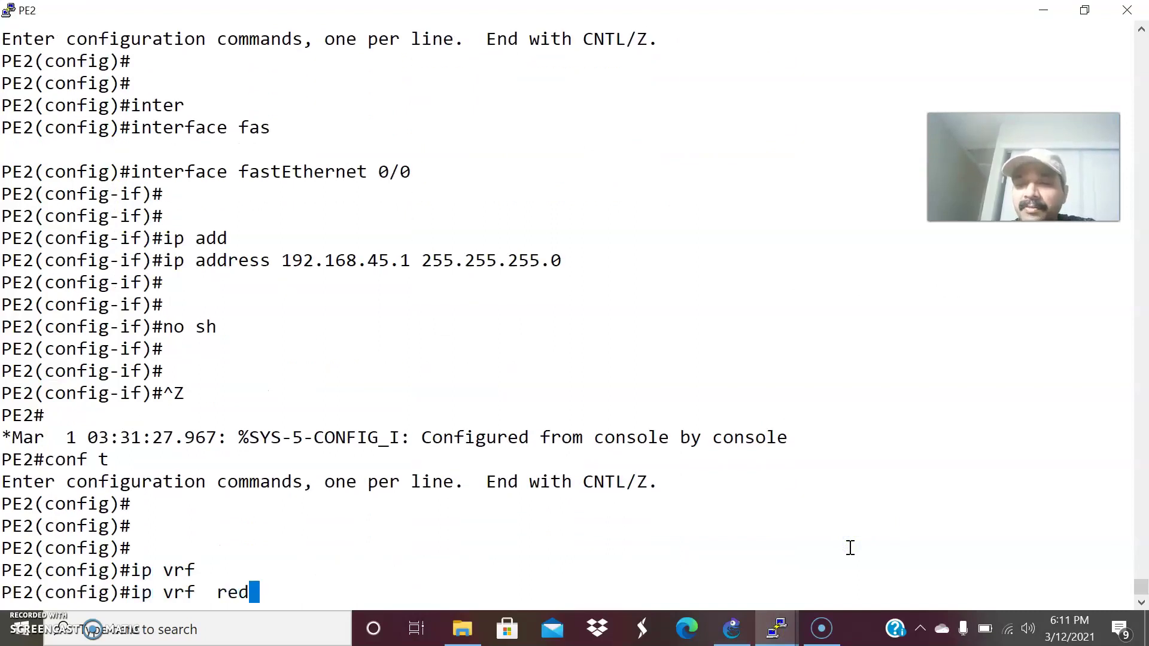
pyautogui.press('Tab')
pyautogui.press('Return')
# Give VRF red on PE2 the route distinguisher 1:1 and route-target both 1:1, and leave configuration mode.
pyautogui.write('rd 1:1')
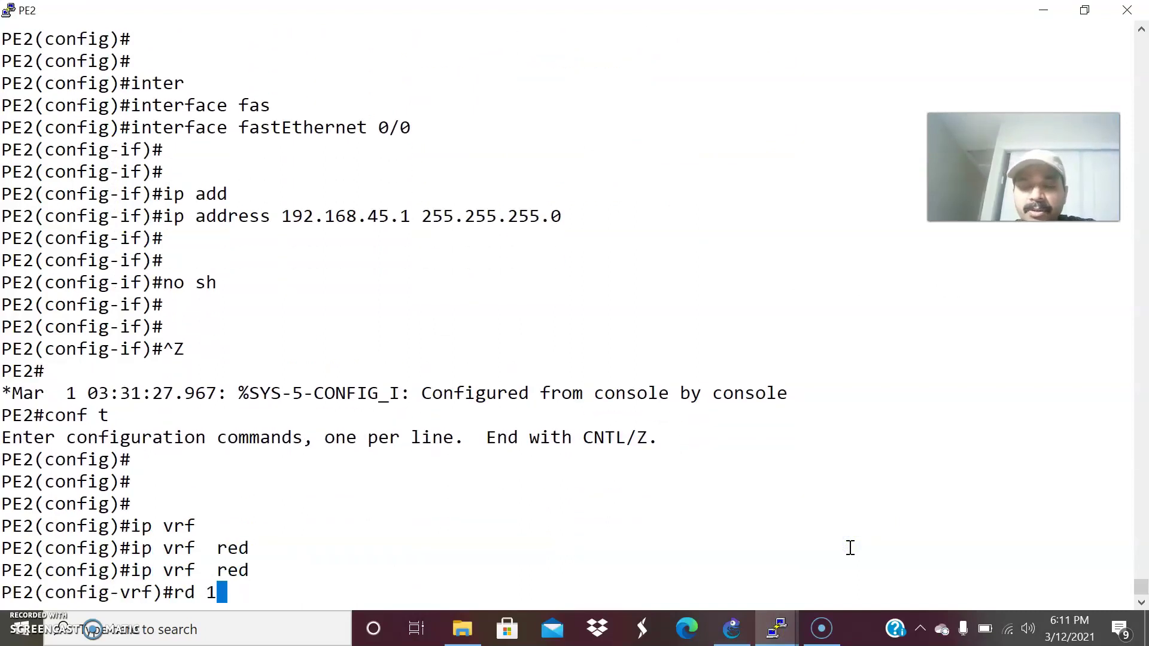
pyautogui.press('Return')
pyautogui.write('route-target b')
pyautogui.press('Tab')
pyautogui.write('bo')
pyautogui.press('Tab')
pyautogui.write('1:')
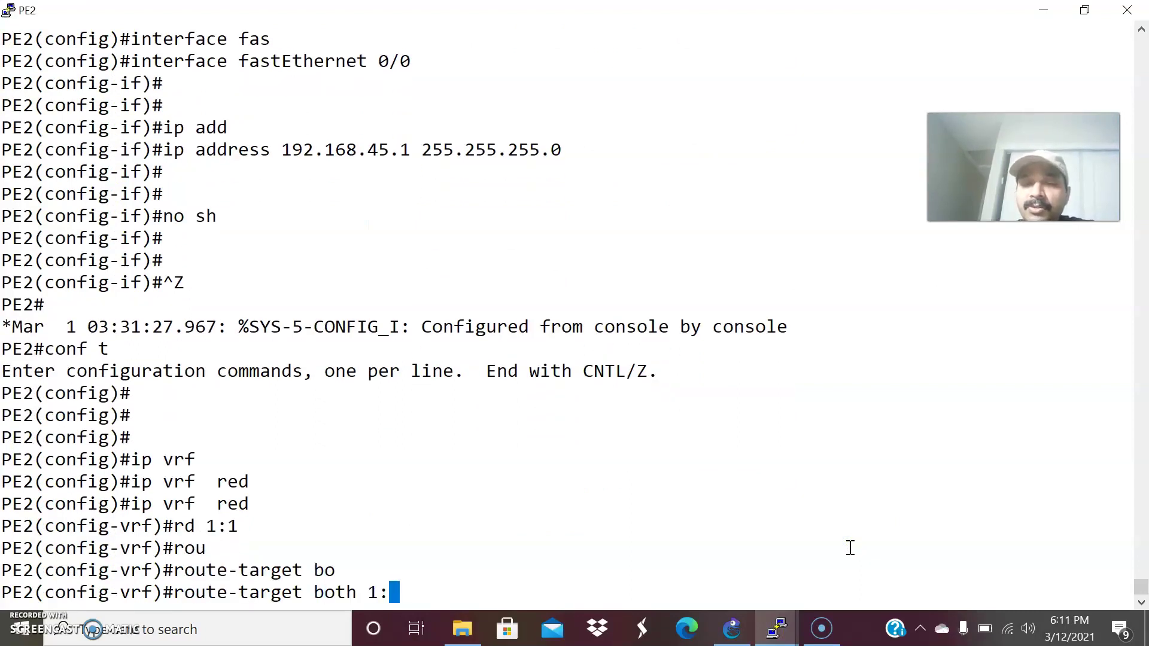
pyautogui.write('1')
pyautogui.press('Return')
pyautogui.press('Return')
pyautogui.press('Return')
pyautogui.hotkey('ctrl', 'z')
pyautogui.press('Return')
pyautogui.press('Return')
pyautogui.press('Return')
pyautogui.press('Return')
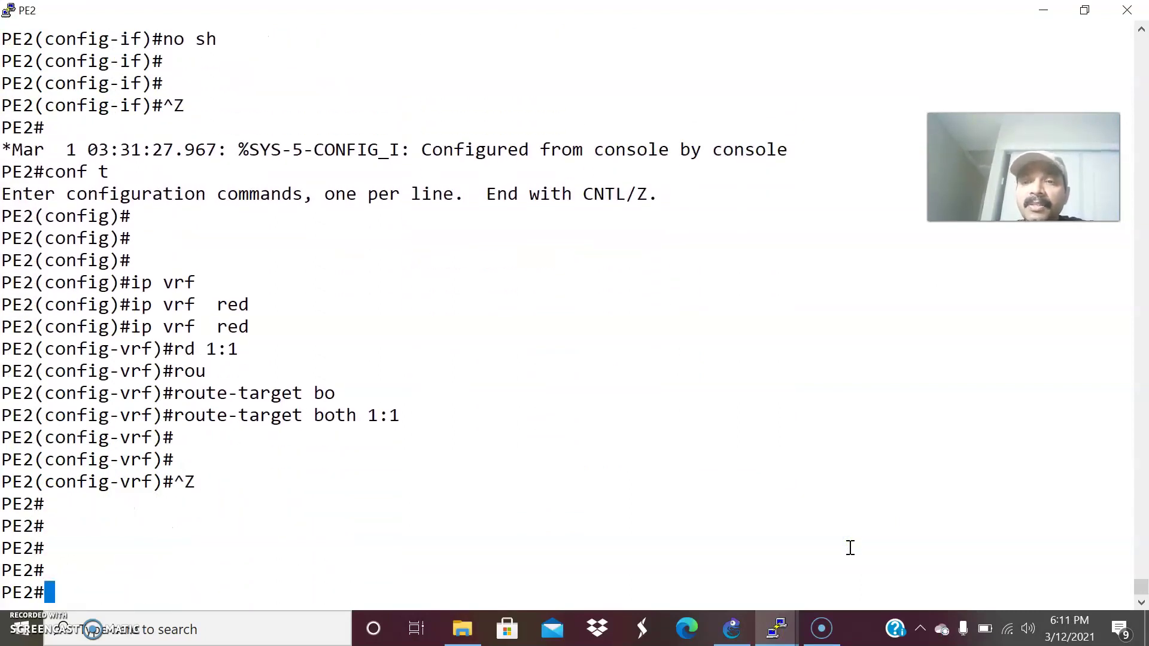
# Return to the PE1 console and enter interface configuration for fastEthernet 0/0.
pyautogui.hotkey('alt', 'Tab')
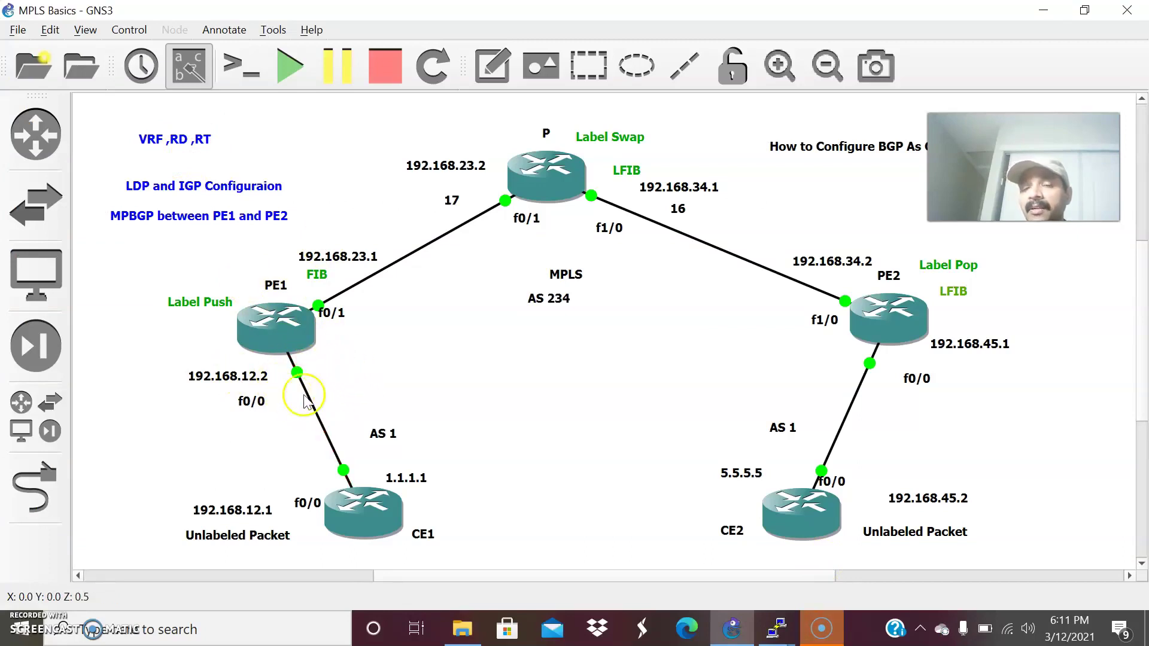
pyautogui.moveTo(769, 636)
pyautogui.click(431, 569)
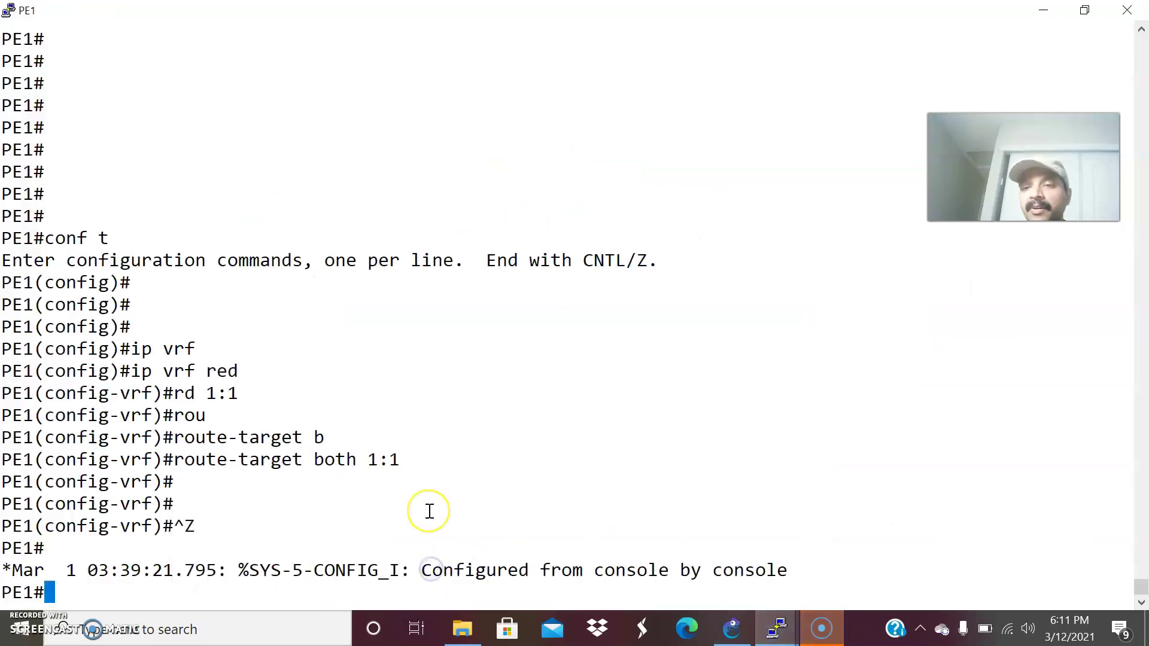
pyautogui.write('conf t')
pyautogui.press('Return')
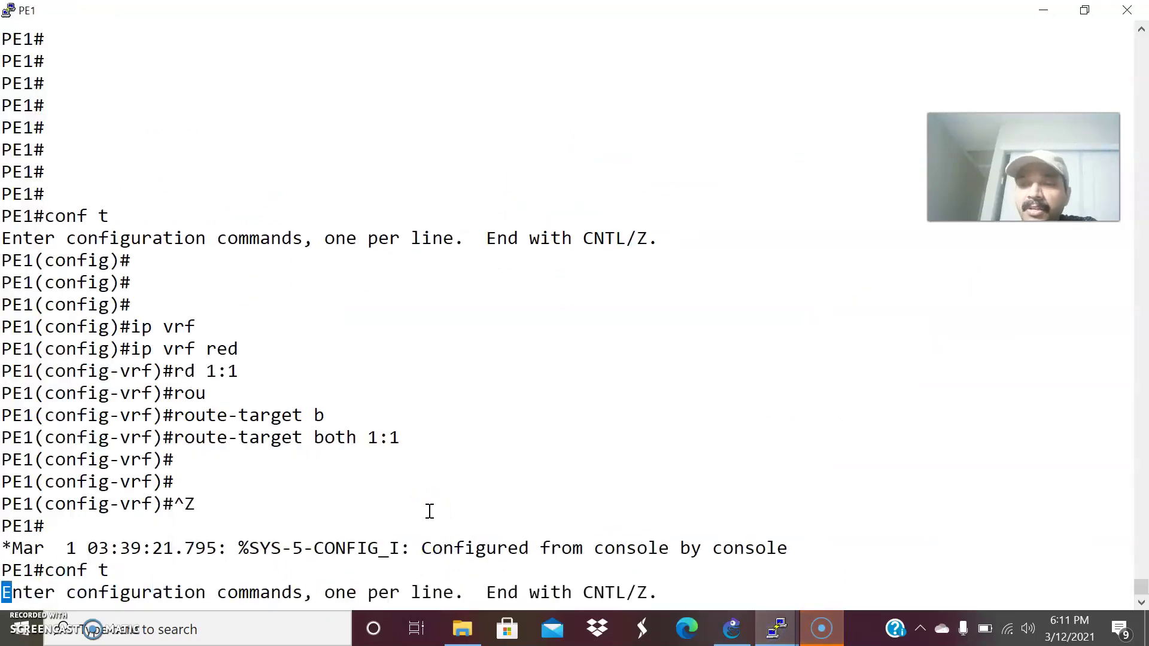
pyautogui.press('Return')
pyautogui.press('Return')
pyautogui.press('Return')
pyautogui.press('Return')
pyautogui.write('inter')
pyautogui.press('Tab')
pyautogui.write('fas')
pyautogui.press('Tab')
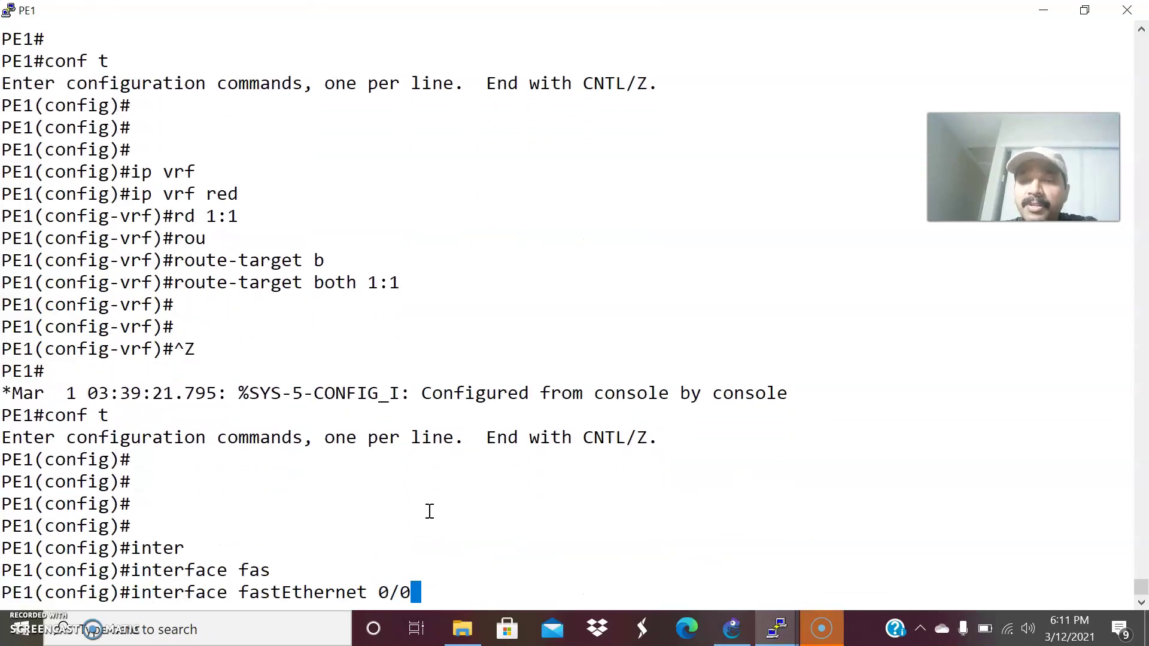
pyautogui.write('0/0')
pyautogui.press('Return')
# Assign PE1's fastEthernet 0/0 to the VRF with ip vrf forwarding red, and leave configuration mode.
pyautogui.write('ip vrf')
pyautogui.press('Tab')
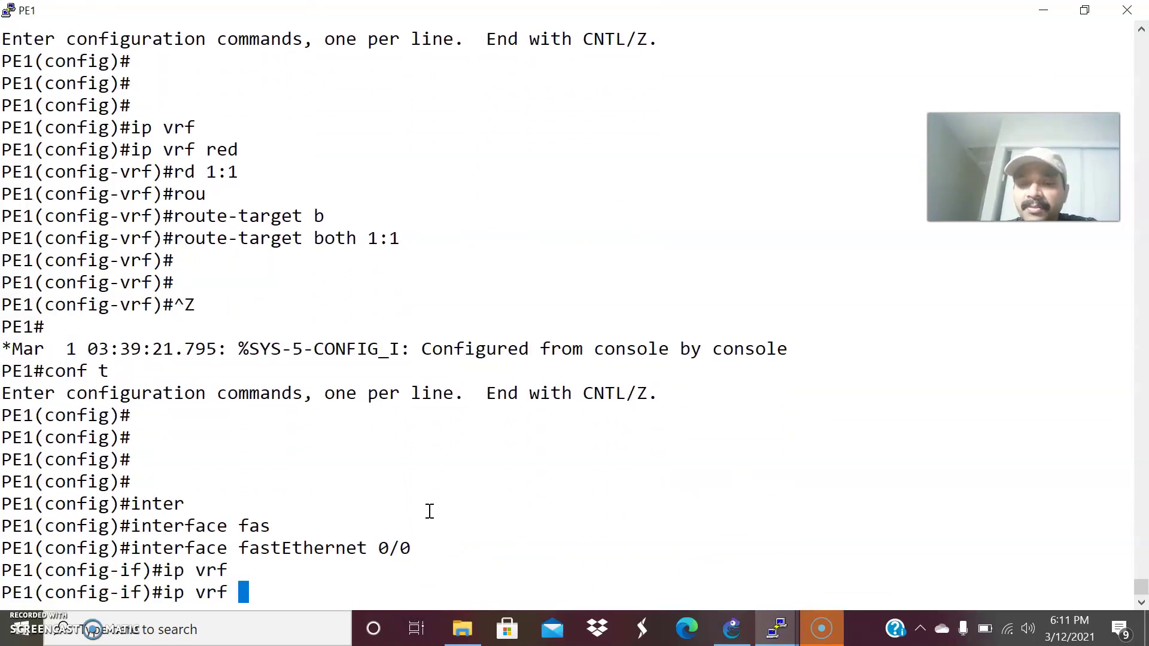
pyautogui.write('forwarding re')
pyautogui.press('Tab')
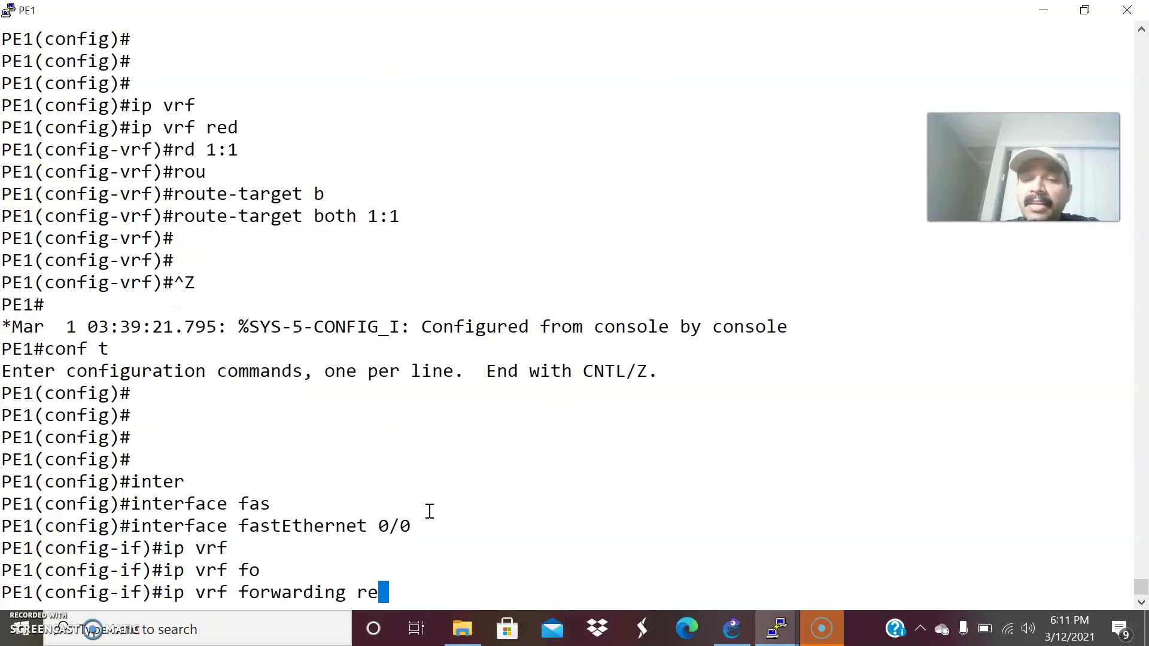
pyautogui.write('re')
pyautogui.press('Tab')
pyautogui.write('d')
pyautogui.press('Return')
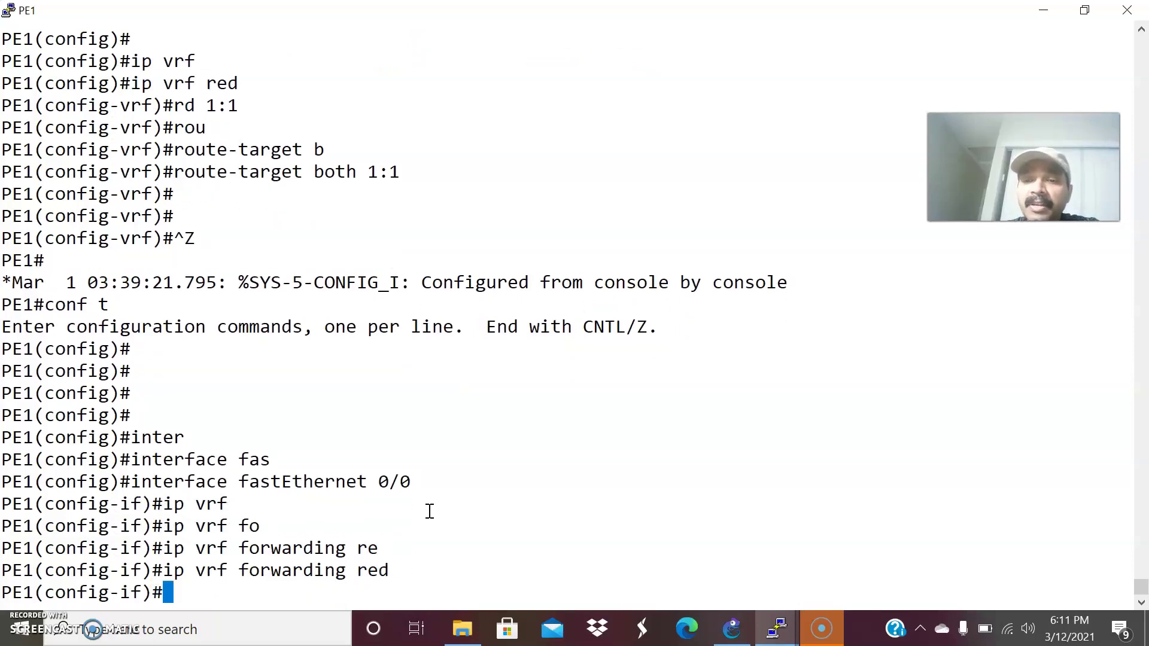
pyautogui.press('Return')
pyautogui.press('Return')
pyautogui.press('Return')
pyautogui.press('Return')
pyautogui.press('Return')
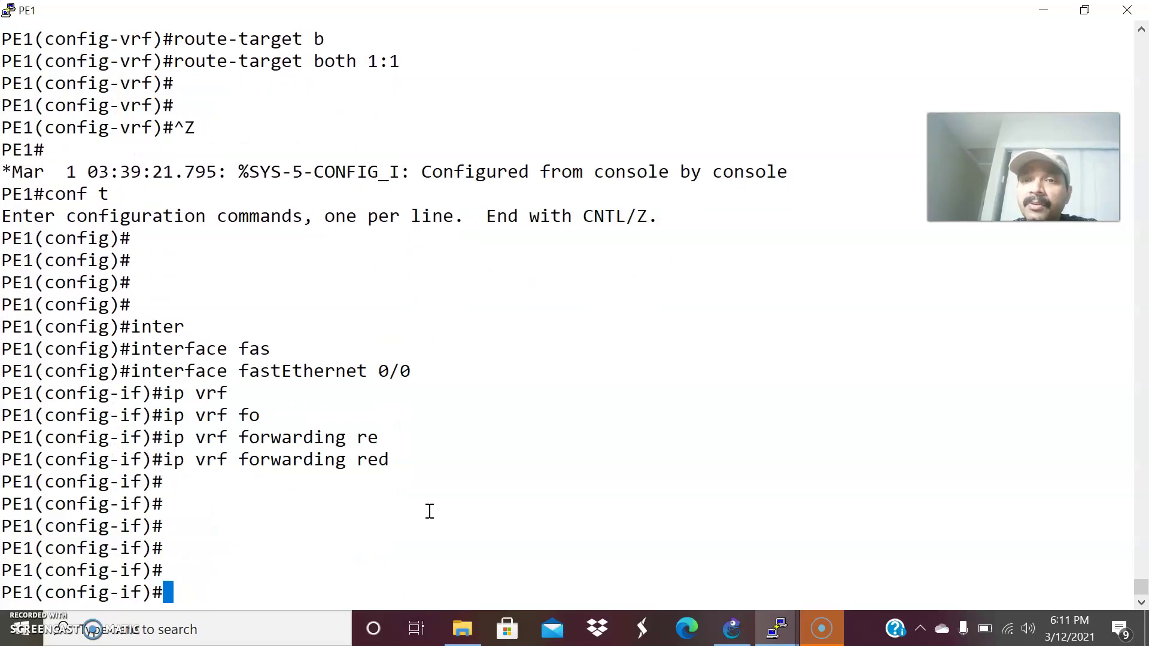
pyautogui.hotkey('ctrl', 'z')
# Show the running configuration of interface fastEthernet 0/0 on PE1.
pyautogui.press('Return')
pyautogui.press('Return')
pyautogui.write('show run inter')
pyautogui.press('Tab')
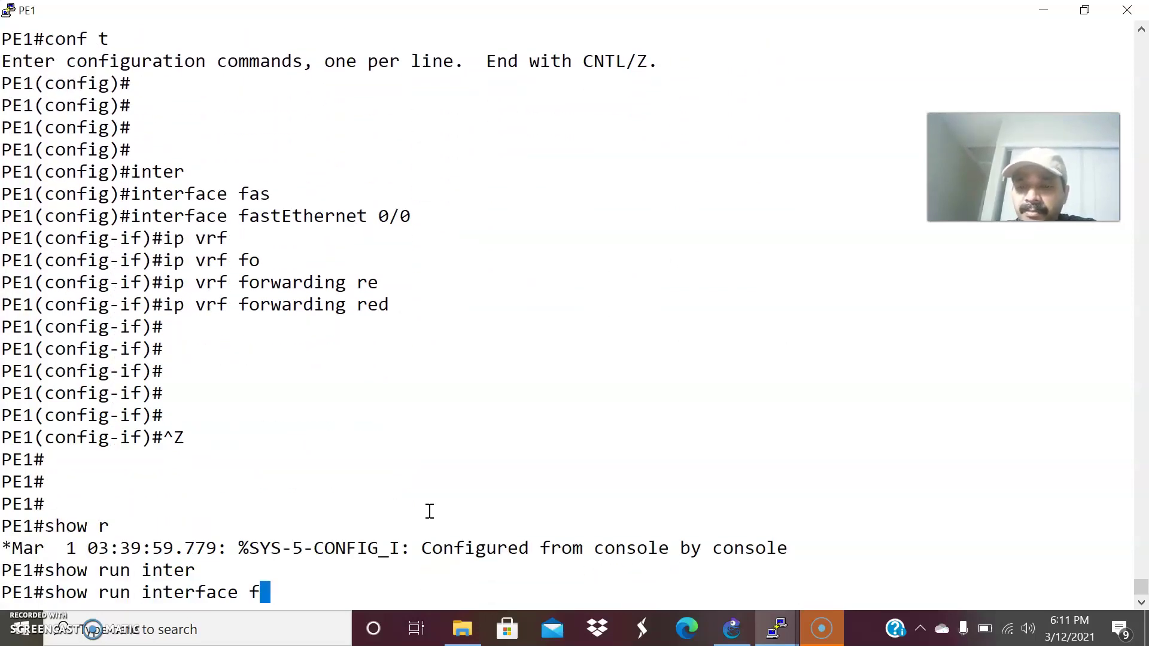
pyautogui.write('fas')
pyautogui.press('Tab')
pyautogui.write('0/0')
pyautogui.press('Return')
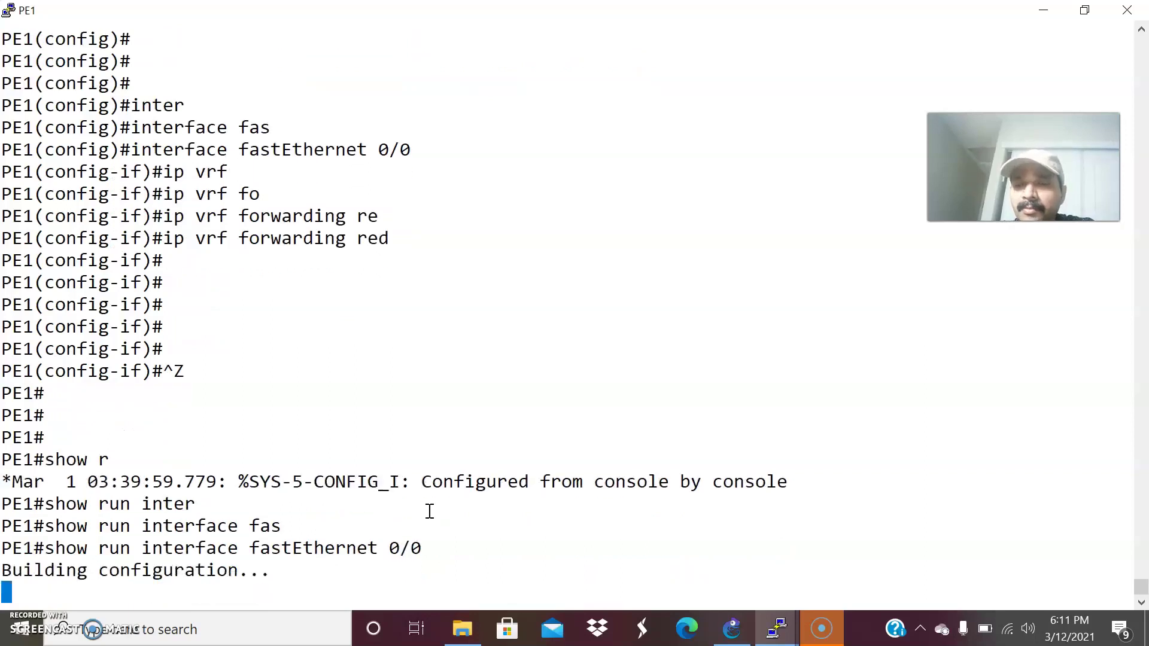
pyautogui.press('Return')
pyautogui.press('Return')
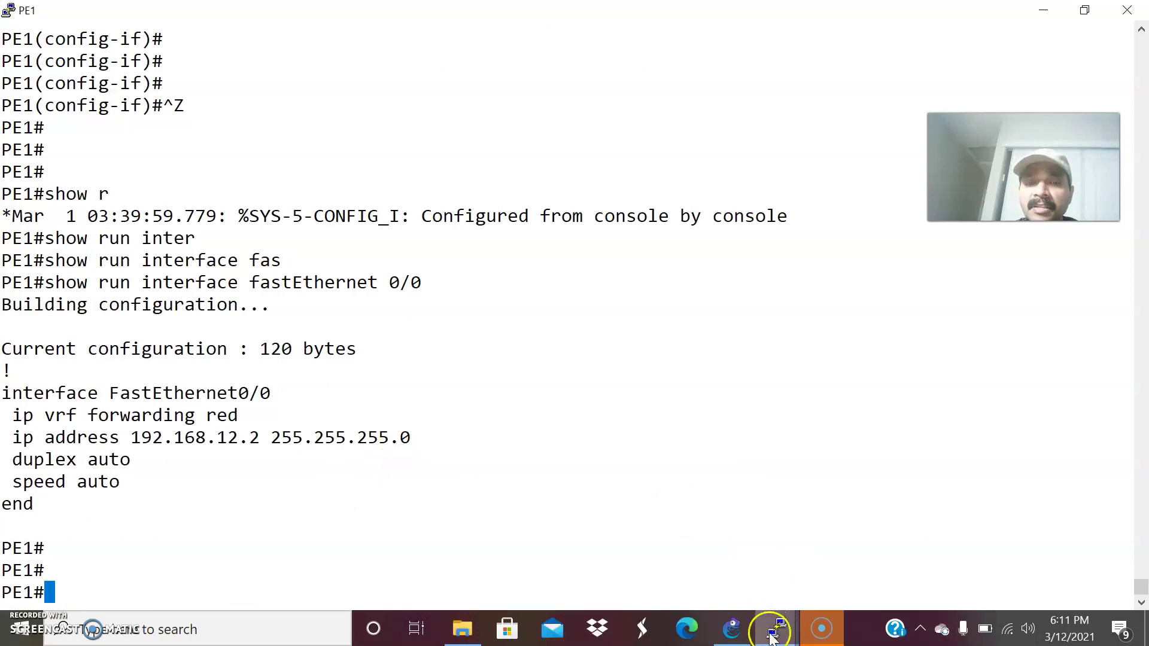
# Switch to the PE2 console and enter interface configuration for fastEthernet 0/0.
pyautogui.click(740, 633)
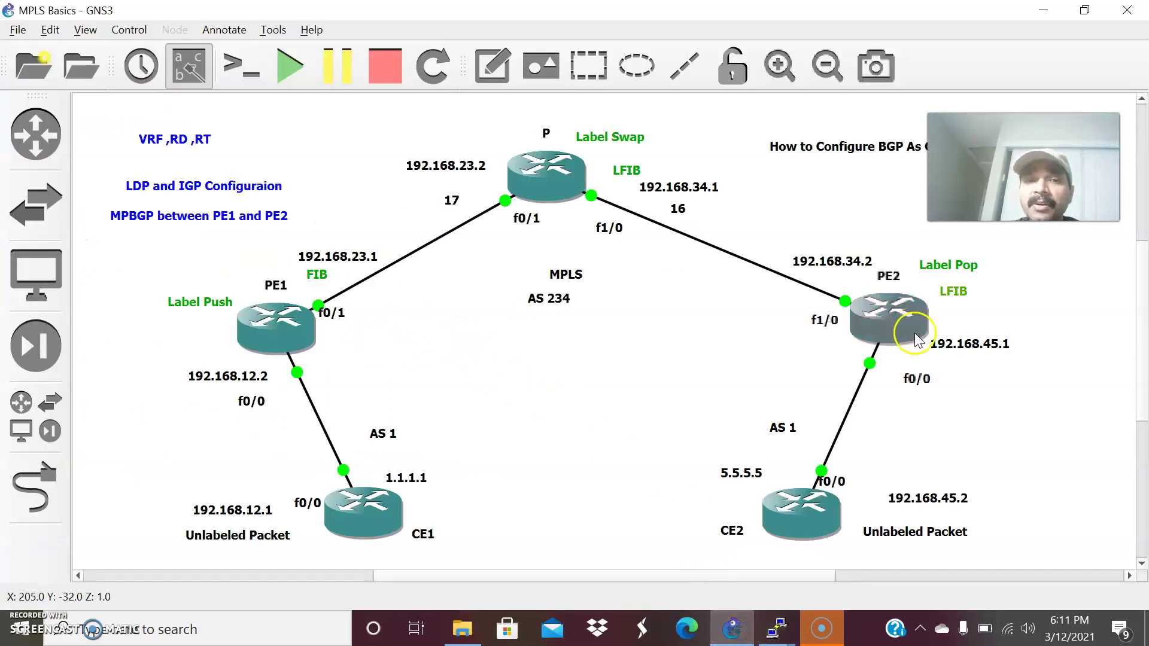
pyautogui.moveTo(776, 629)
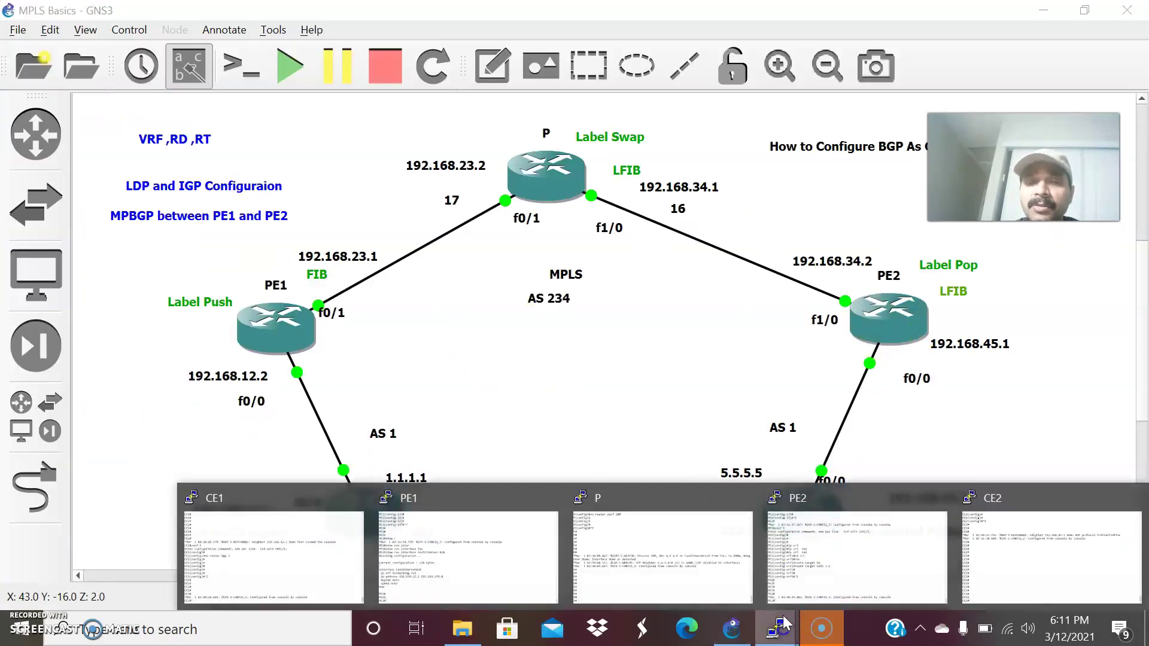
pyautogui.click(833, 540)
pyautogui.write('conf t')
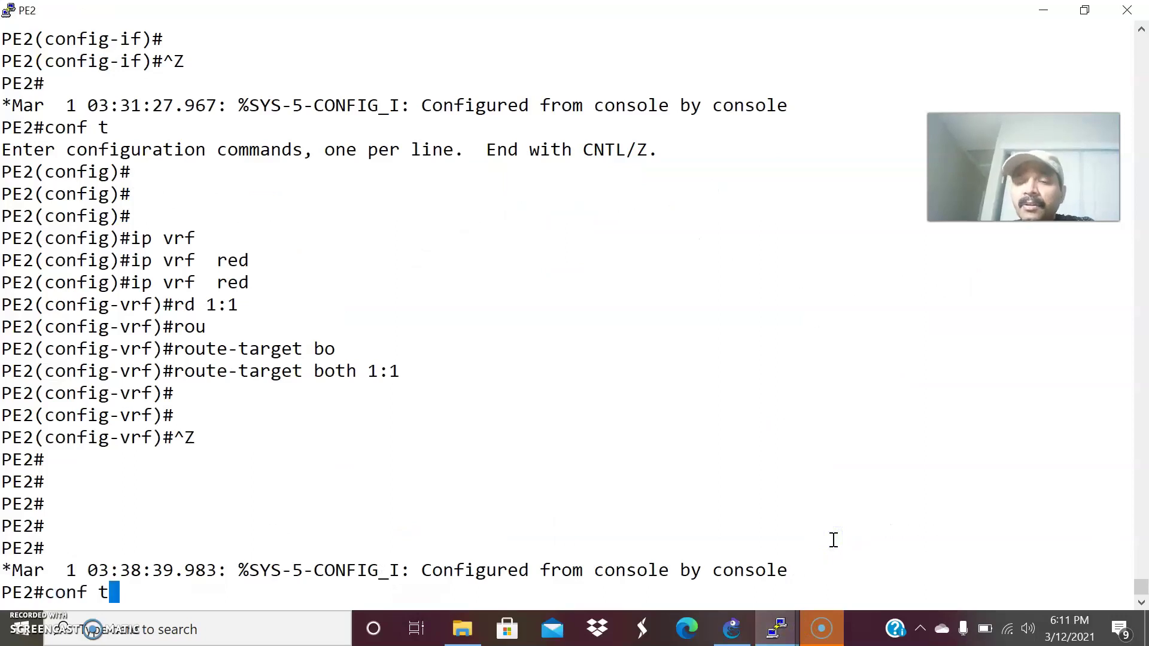
pyautogui.press('Return')
pyautogui.press('Return')
pyautogui.press('Return')
pyautogui.press('Return')
pyautogui.write('inetr')
pyautogui.press('Tab')
pyautogui.press('BackSpace')
pyautogui.press('BackSpace')
pyautogui.write('ter')
pyautogui.press('Tab')
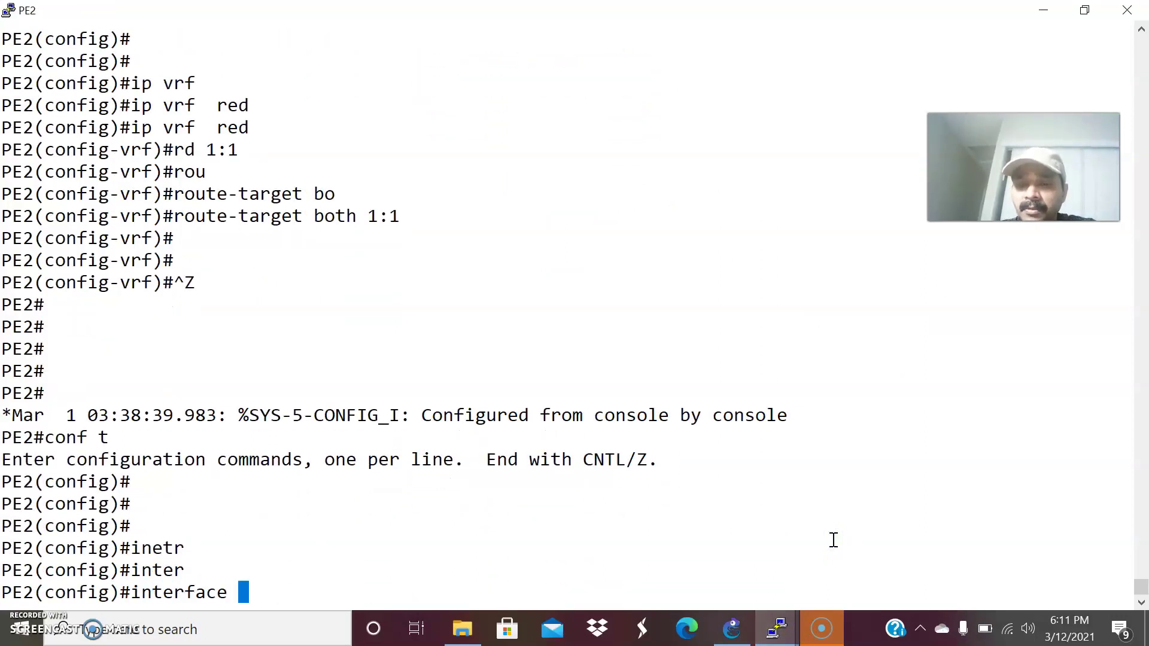
pyautogui.write('fastEthernet 0/')
pyautogui.press('Tab')
pyautogui.write('0/0')
pyautogui.press('Return')
# Assign PE2's fastEthernet 0/0 to the VRF with ip vrf forwarding red.
pyautogui.write('ip vrf f')
pyautogui.press('Tab')
pyautogui.write('f')
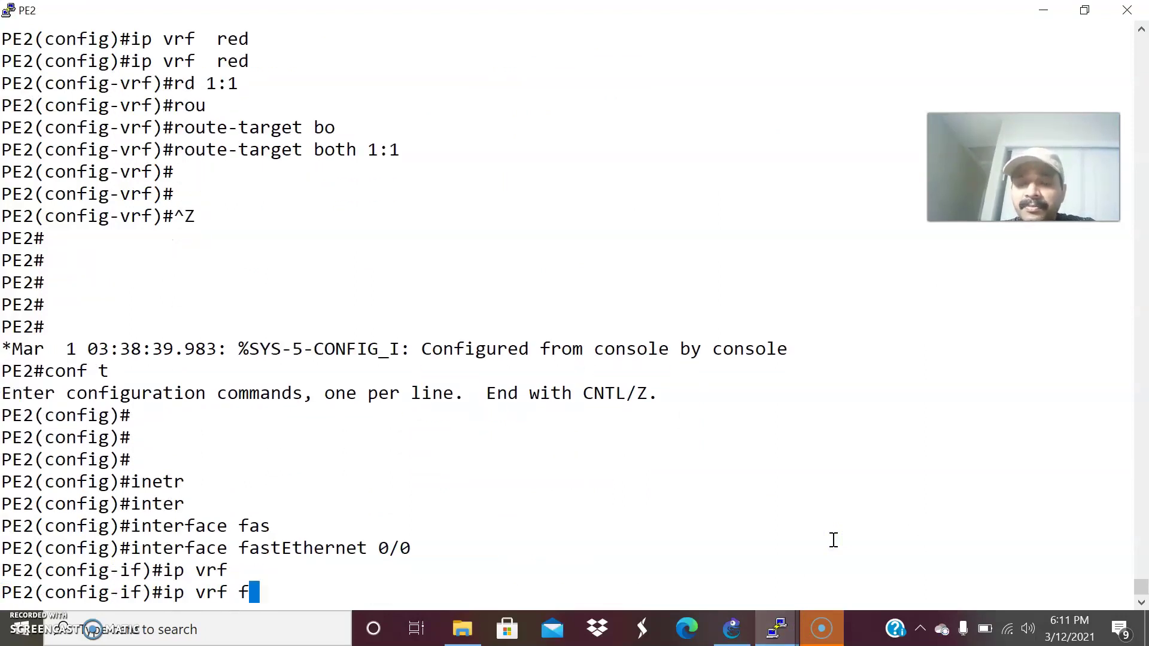
pyautogui.write('o')
pyautogui.press('Tab')
pyautogui.write('red')
pyautogui.press('Return')
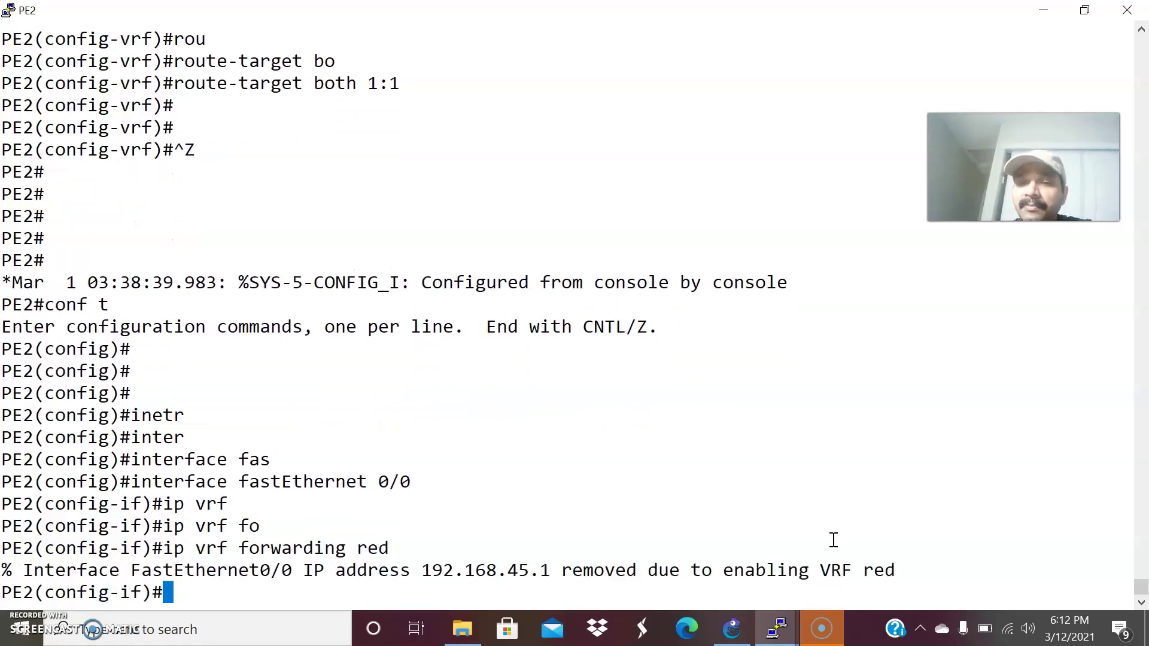
# Assign IP address 192.168.45.1 with mask 255.255.255.0 to PE2's fastEthernet 0/0.
pyautogui.press('Return')
pyautogui.press('Return')
pyautogui.press('Return')
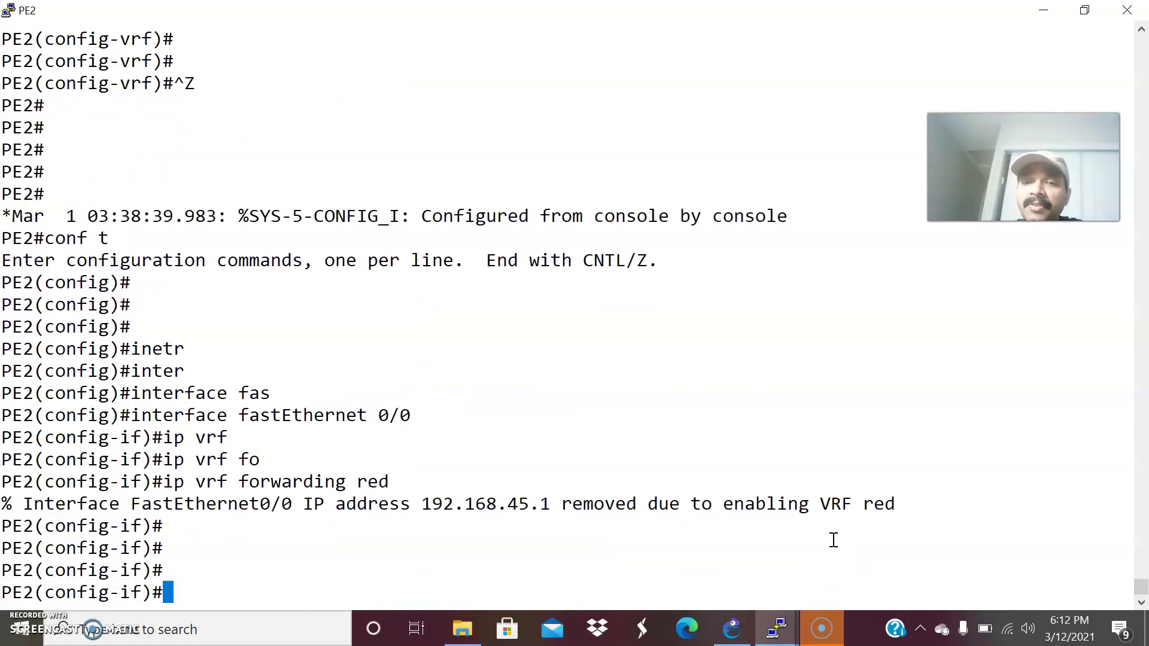
pyautogui.write('ip add')
pyautogui.press('Tab')
pyautogui.write('192.1')
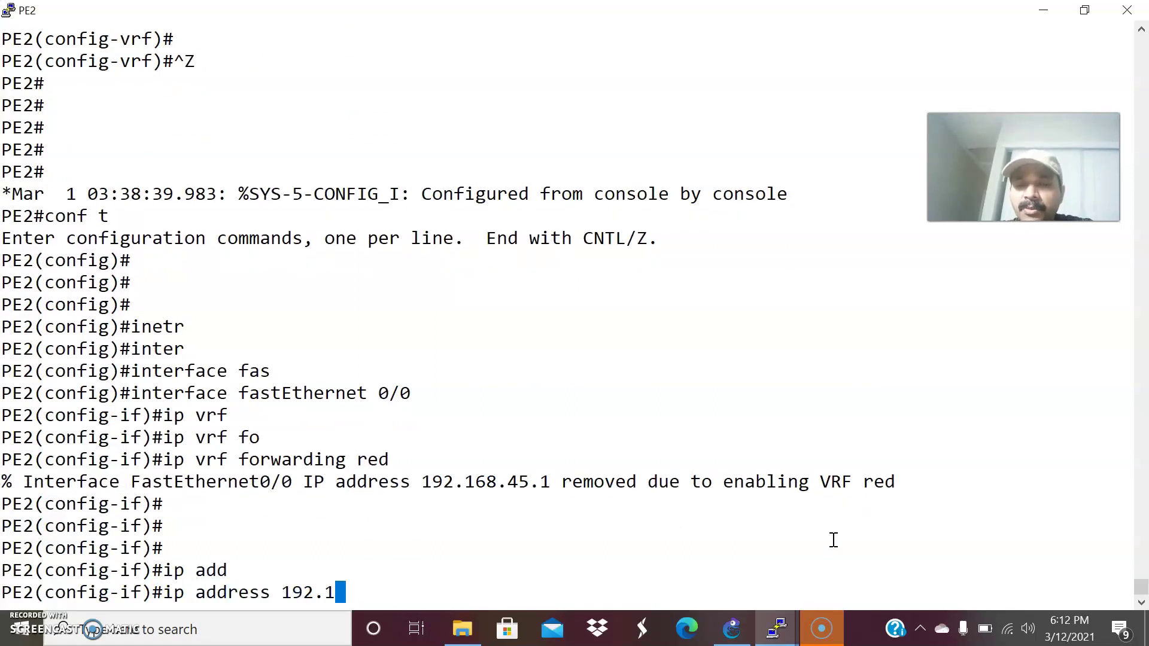
pyautogui.write('68.45.1')
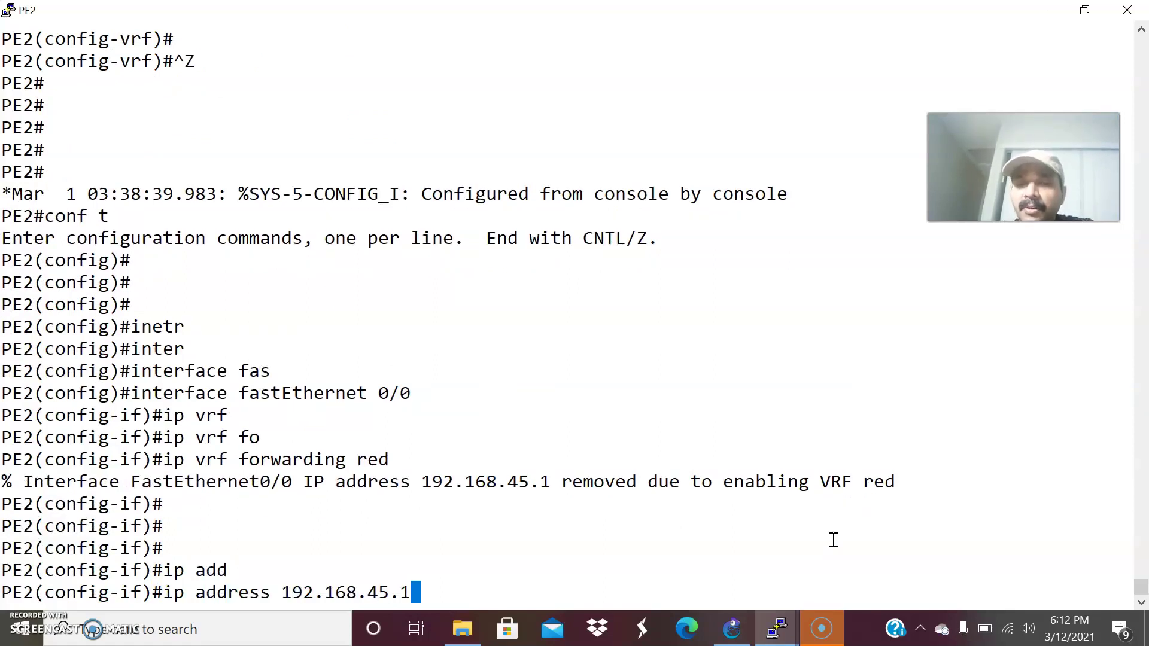
pyautogui.write(' 255.25')
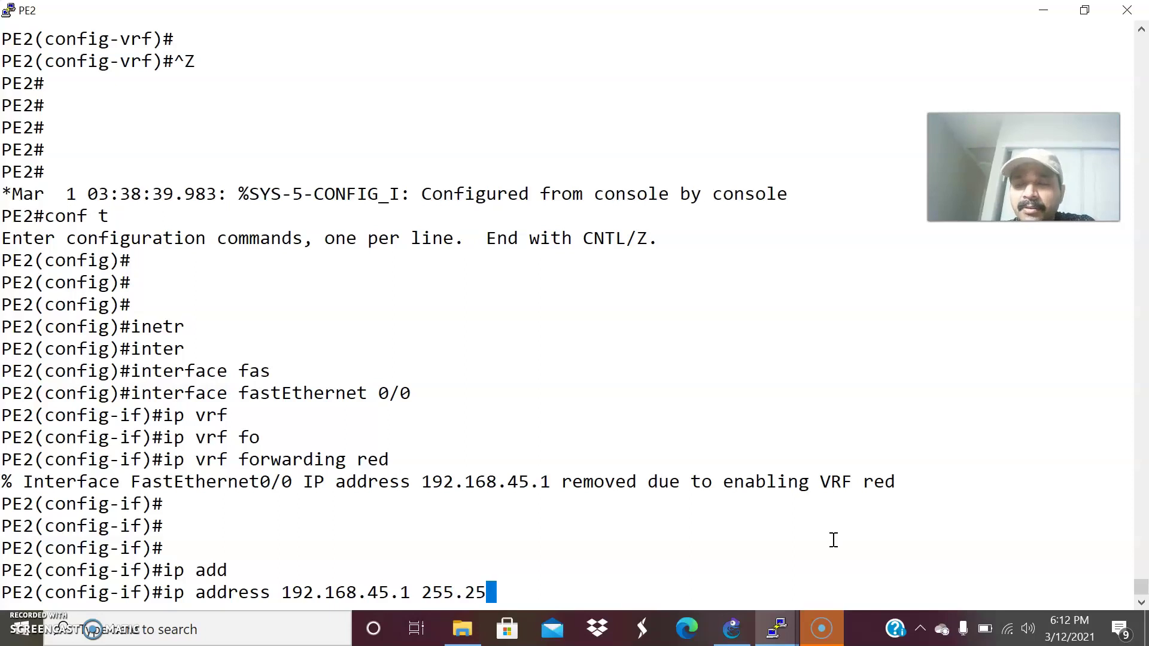
pyautogui.write('5.255.0')
pyautogui.press('Return')
# Enable PE2's fastEthernet 0/0 with no shutdown, and leave configuration mode.
pyautogui.write('no sh')
pyautogui.press('Return')
pyautogui.press('Return')
pyautogui.hotkey('ctrl', 'z')
pyautogui.press('Return')
pyautogui.press('Return')
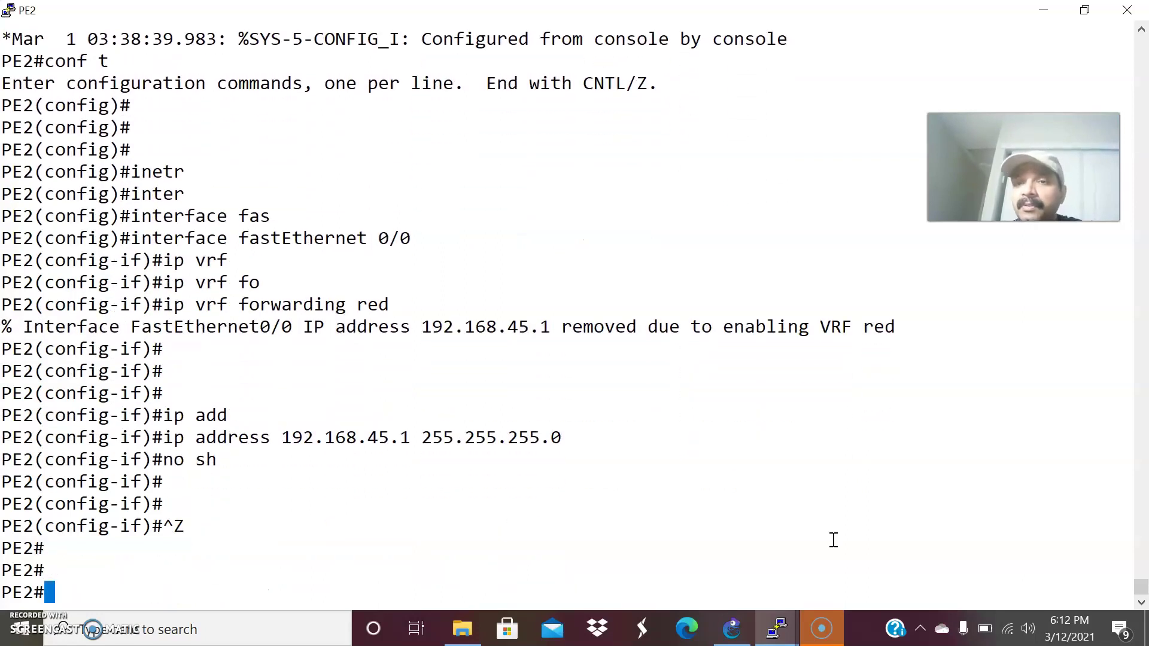
# Switch to the PE1 console and display the running configuration of interface fastEthernet 0/0 again.
pyautogui.hotkey('alt', 'Tab')
pyautogui.click(778, 627)
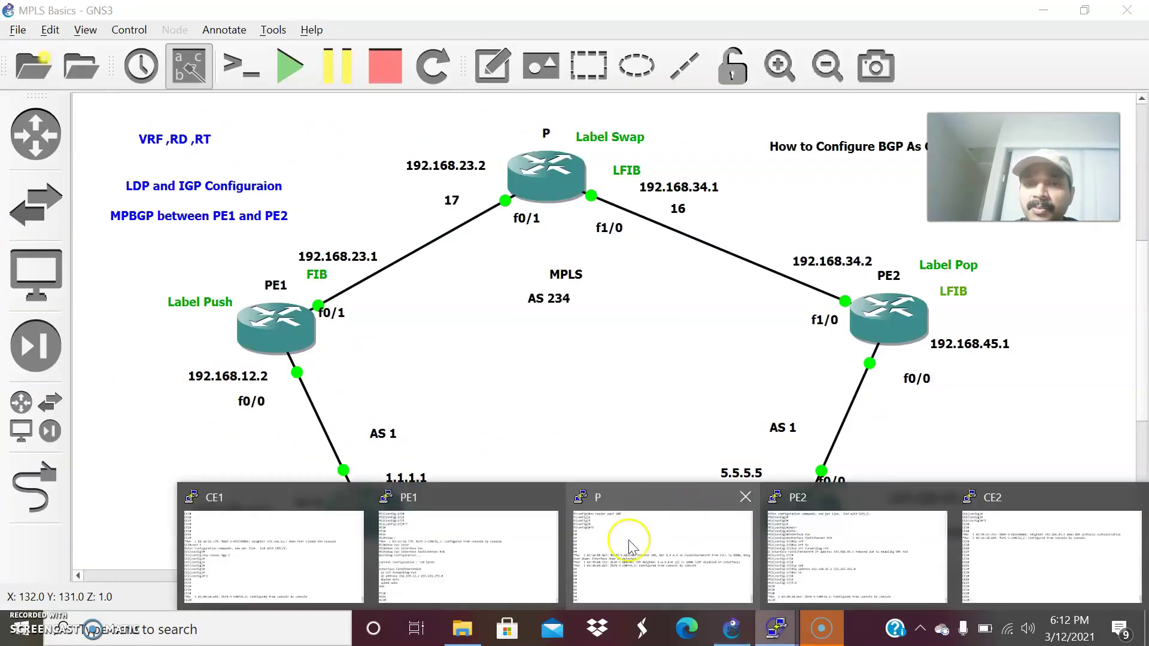
pyautogui.click(466, 560)
pyautogui.write('sh')
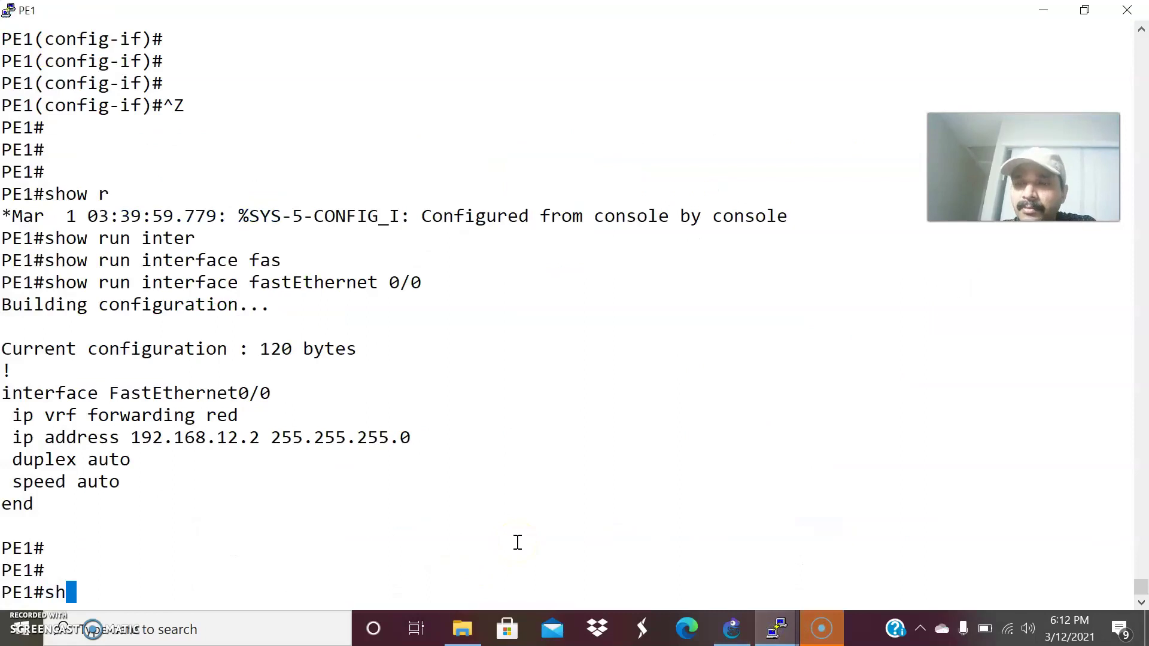
pyautogui.write('ow run inter')
pyautogui.press('Tab')
pyautogui.write('fas')
pyautogui.press('Tab')
pyautogui.write('0')
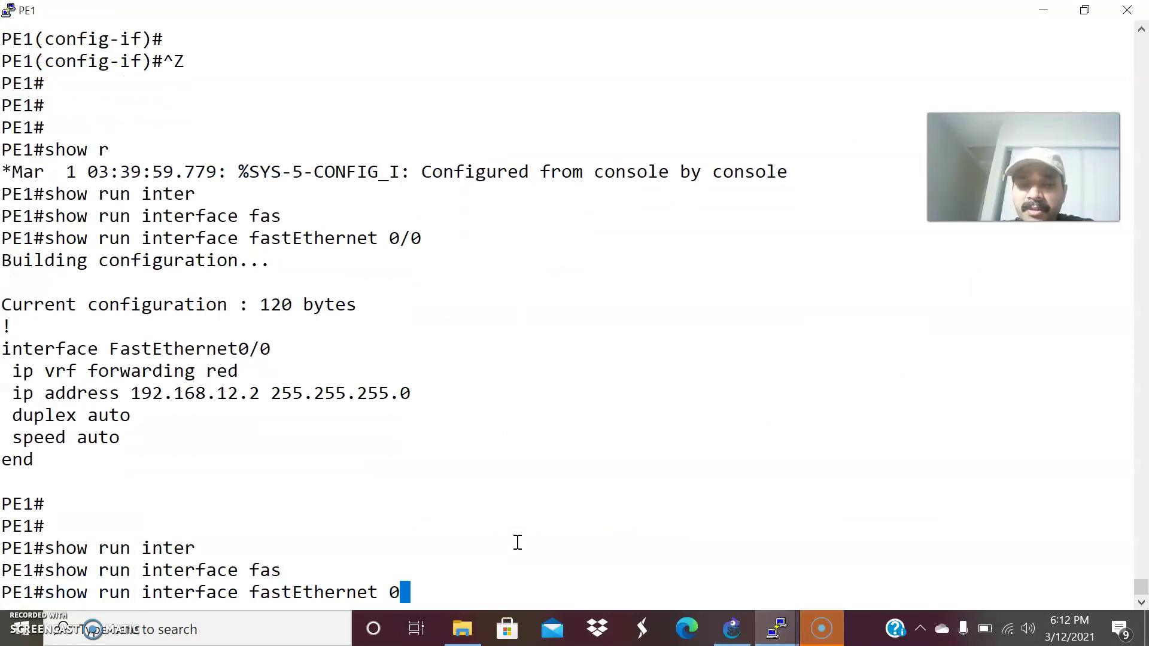
pyautogui.write('/0')
pyautogui.press('Return')
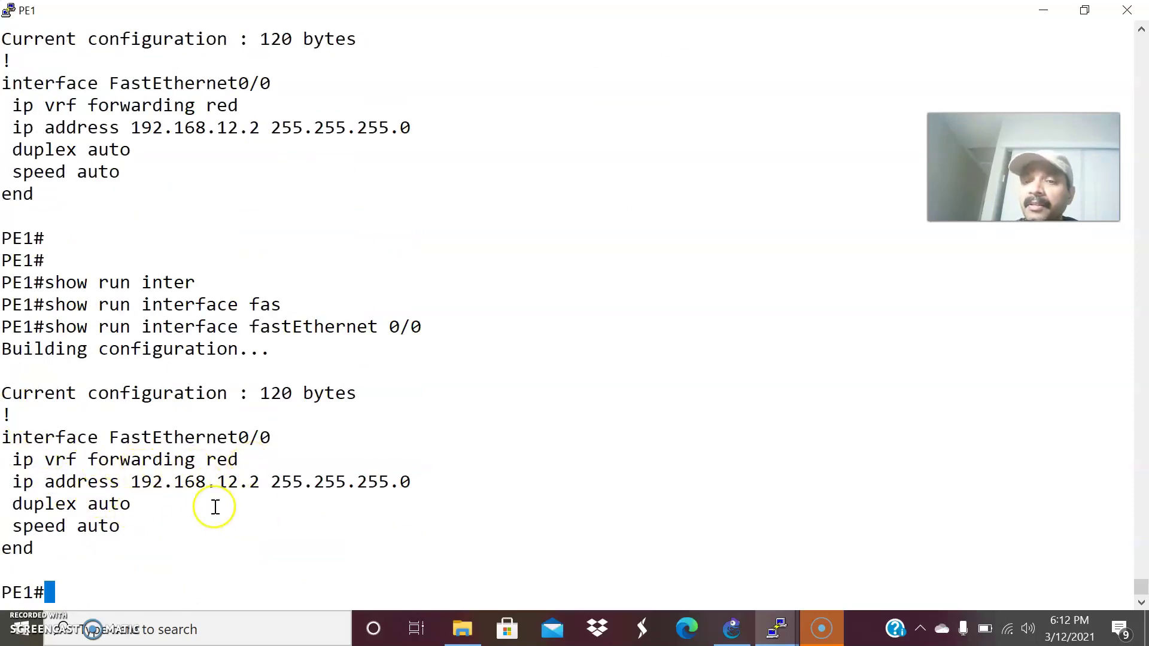
# List the VRFs on PE1 with show ip vrf.
pyautogui.write('show')
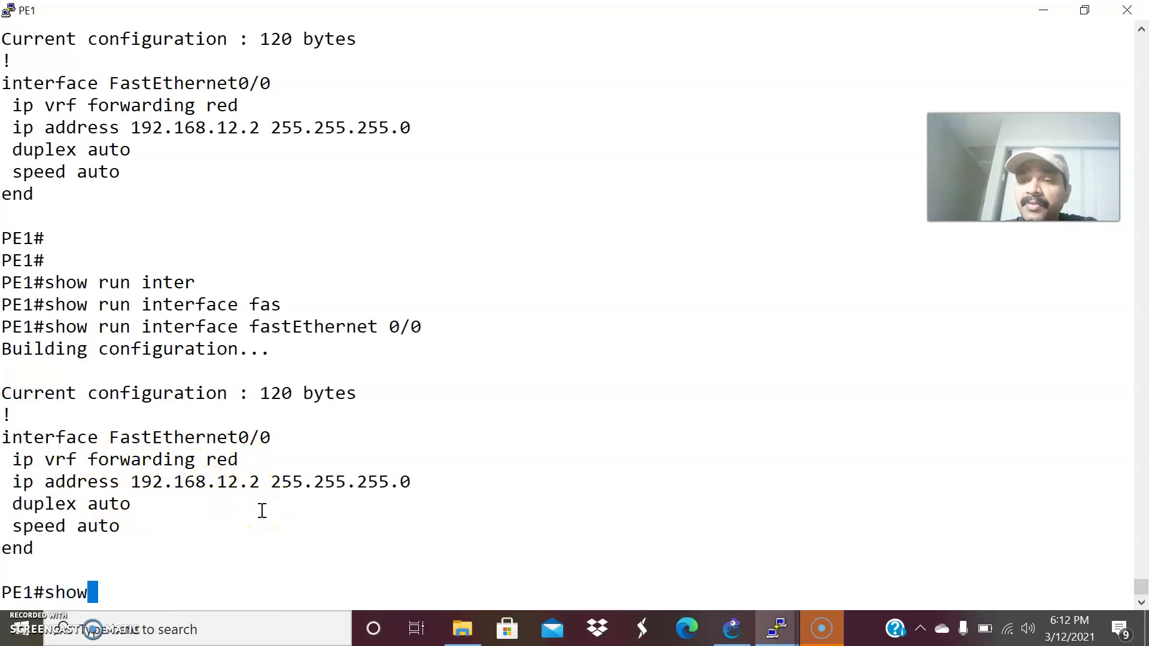
pyautogui.write(' ip vr')
pyautogui.press('Tab')
pyautogui.press('Return')
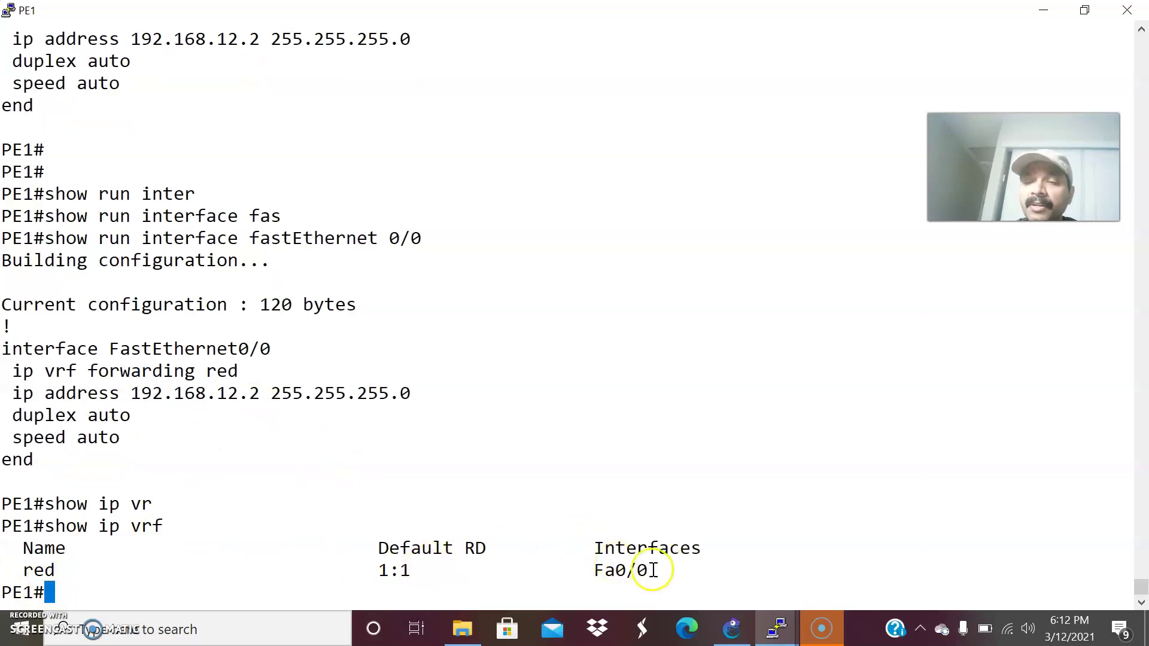
# Switch to the PE2 console and show the running configuration of interface fastEthernet 0/0.
pyautogui.moveTo(772, 620)
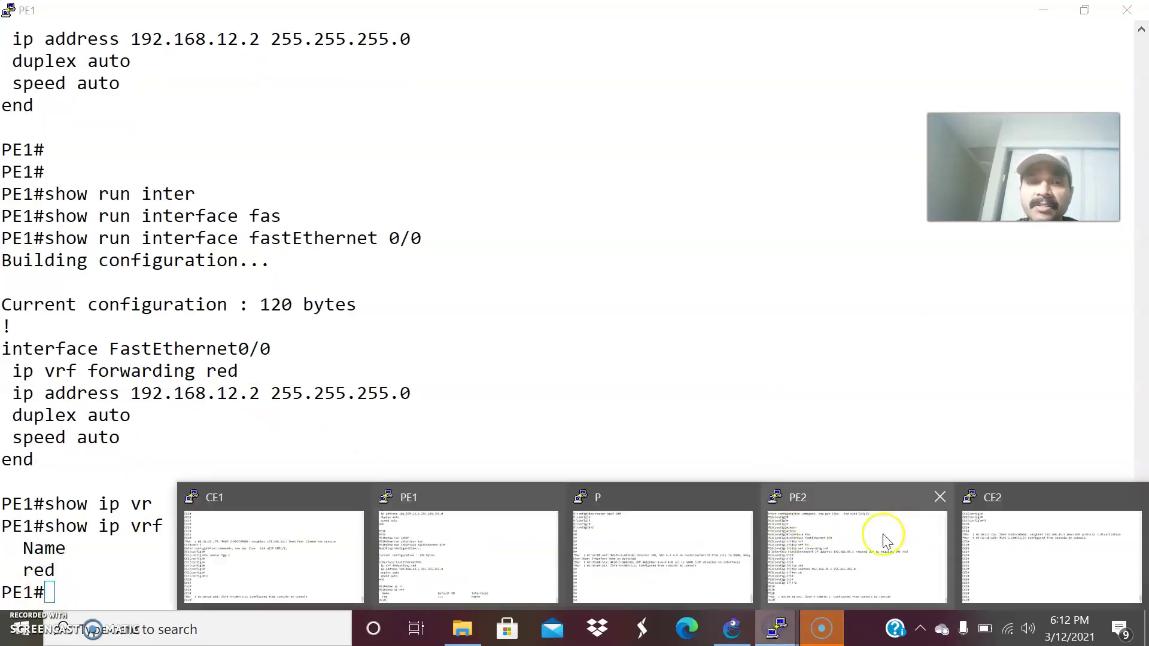
pyautogui.click(856, 545)
pyautogui.write('show run iin')
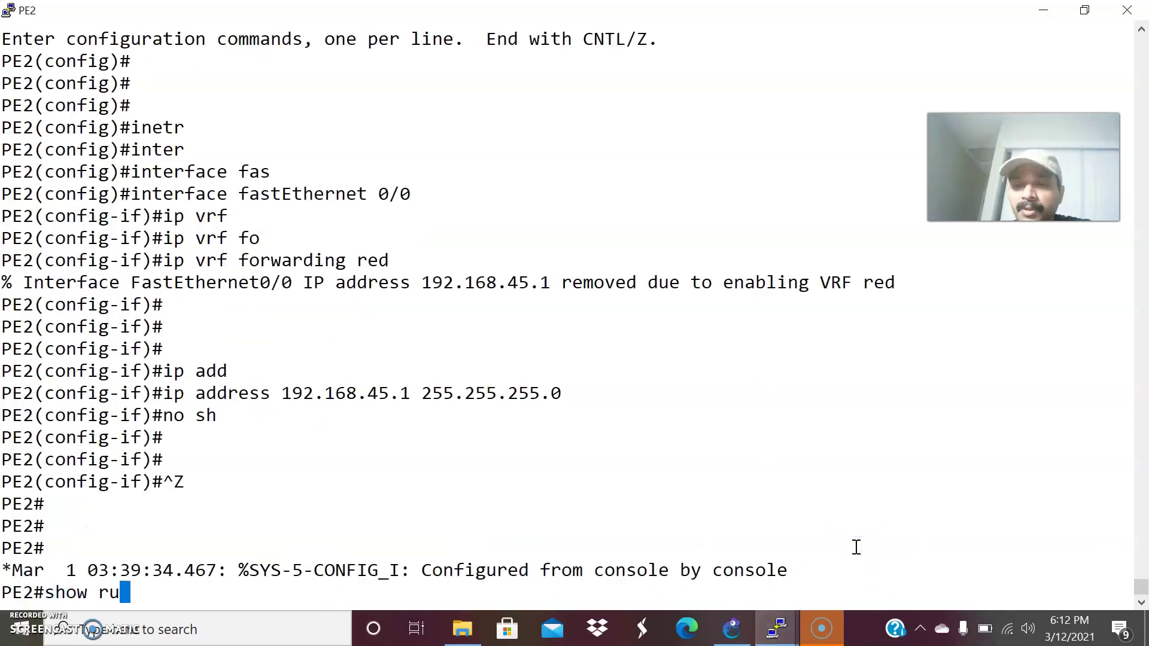
pyautogui.press('BackSpace')
pyautogui.press('BackSpace')
pyautogui.write('nter')
pyautogui.press('Tab')
pyautogui.write('fas')
pyautogui.press('Tab')
pyautogui.write('0/0')
pyautogui.press('Return')
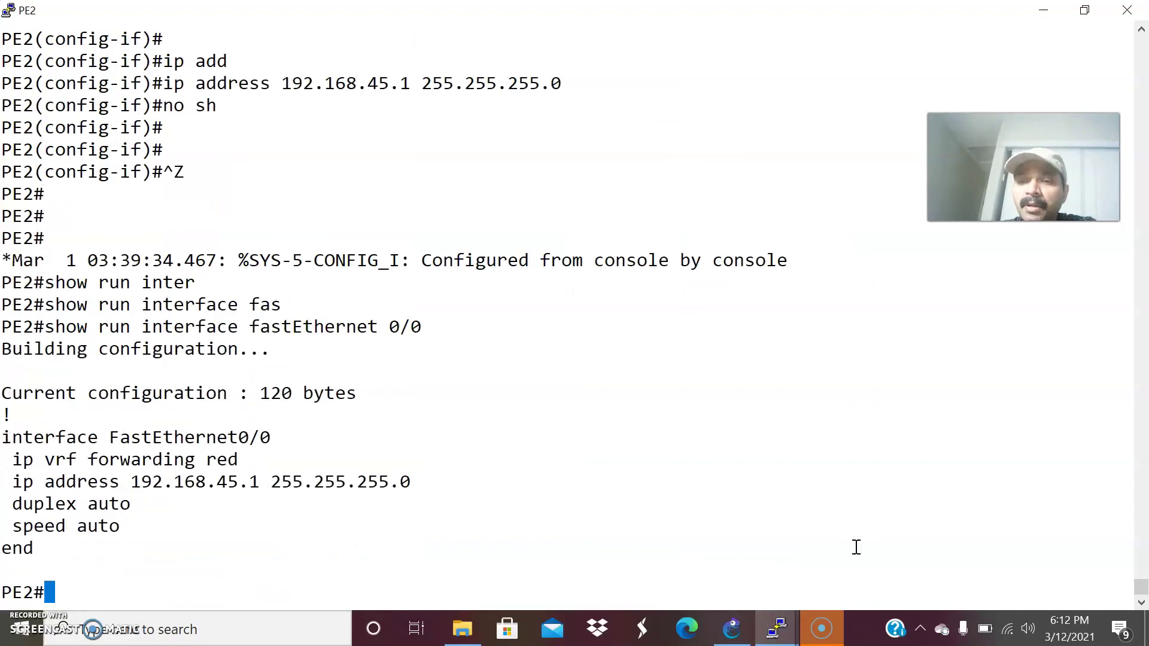
# List the VRFs on PE2 with show ip vrf.
pyautogui.write('show ip vrf')
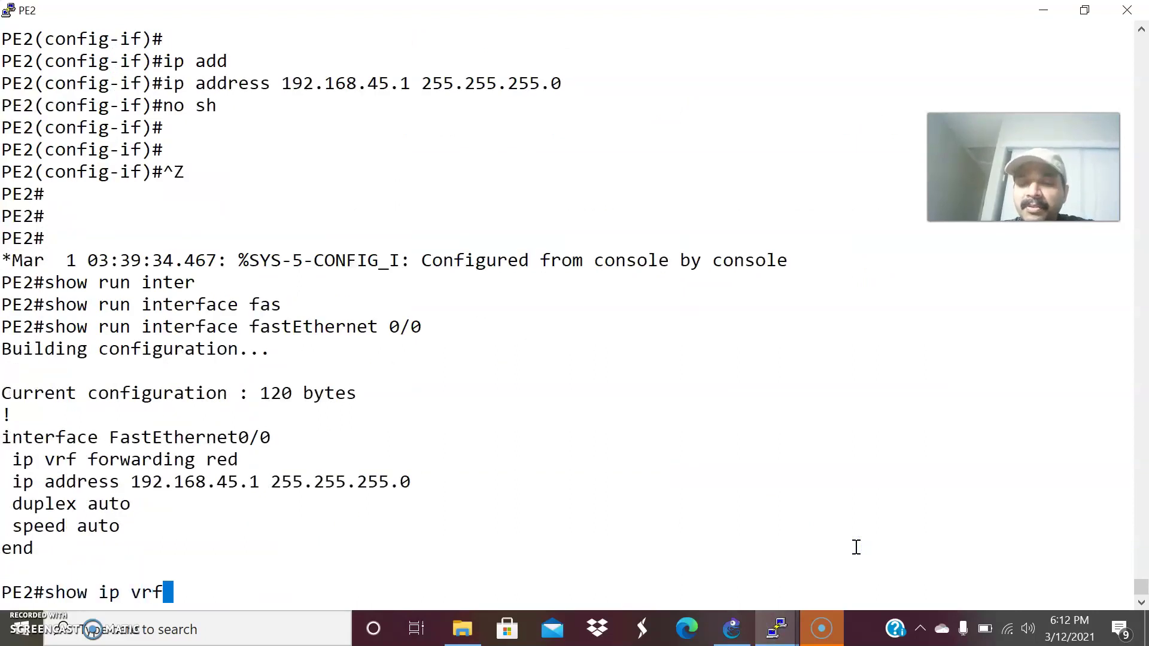
pyautogui.press('Tab')
pyautogui.press('Return')
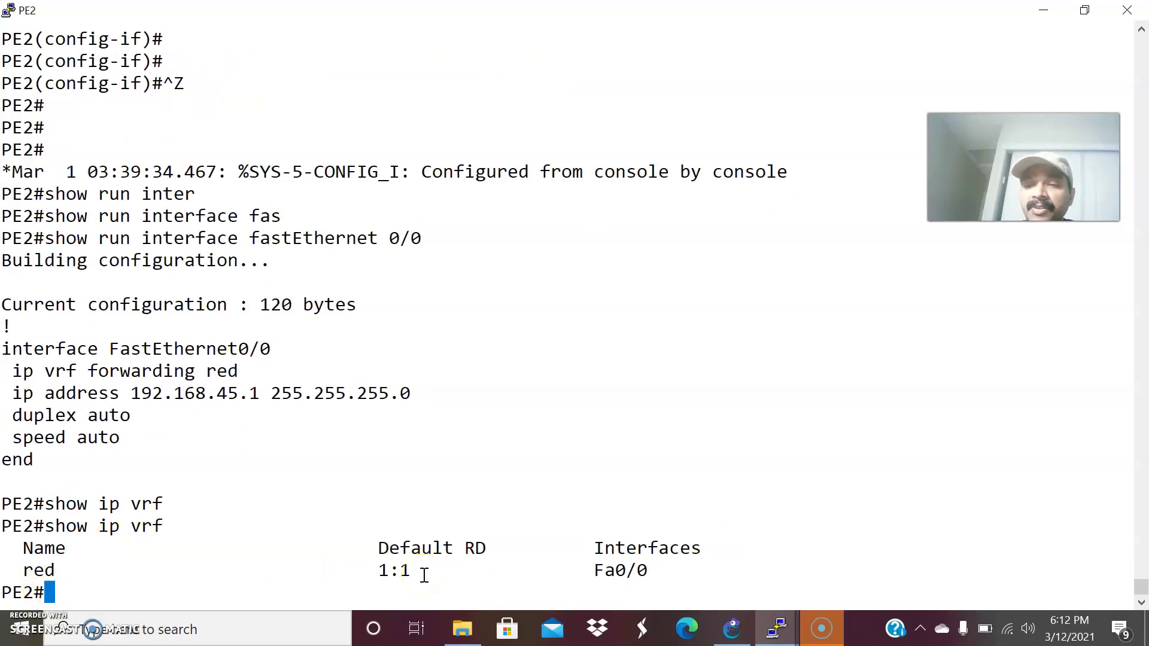
# Check the topology in GNS3, then on the PE1 console enter global configuration and start OSPF process 100.
pyautogui.hotkey('alt', 'Tab')
pyautogui.click(731, 627)
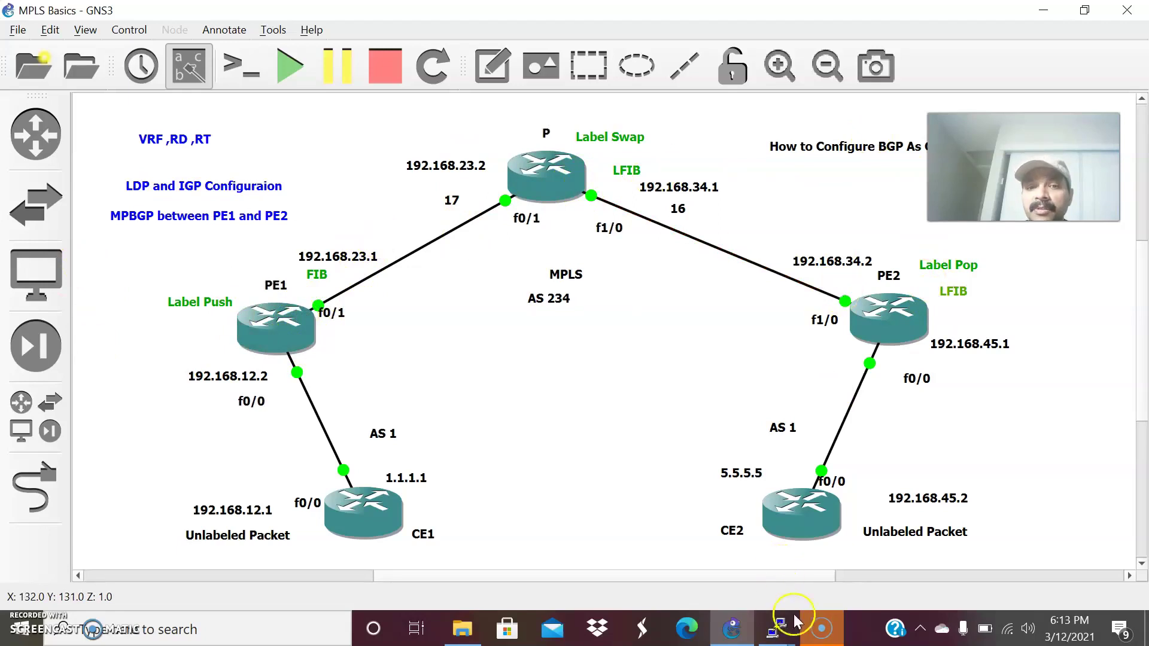
pyautogui.moveTo(776, 629)
pyautogui.click(417, 559)
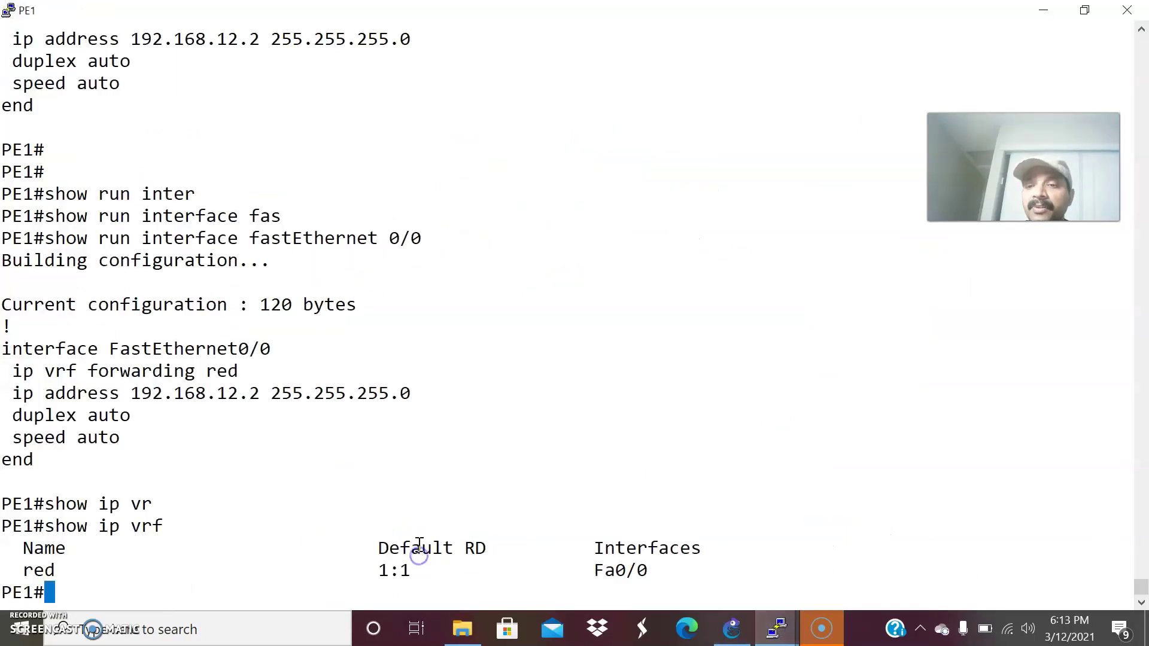
pyautogui.write('conf t')
pyautogui.press('Return')
pyautogui.press('Return')
pyautogui.press('Return')
pyautogui.press('Return')
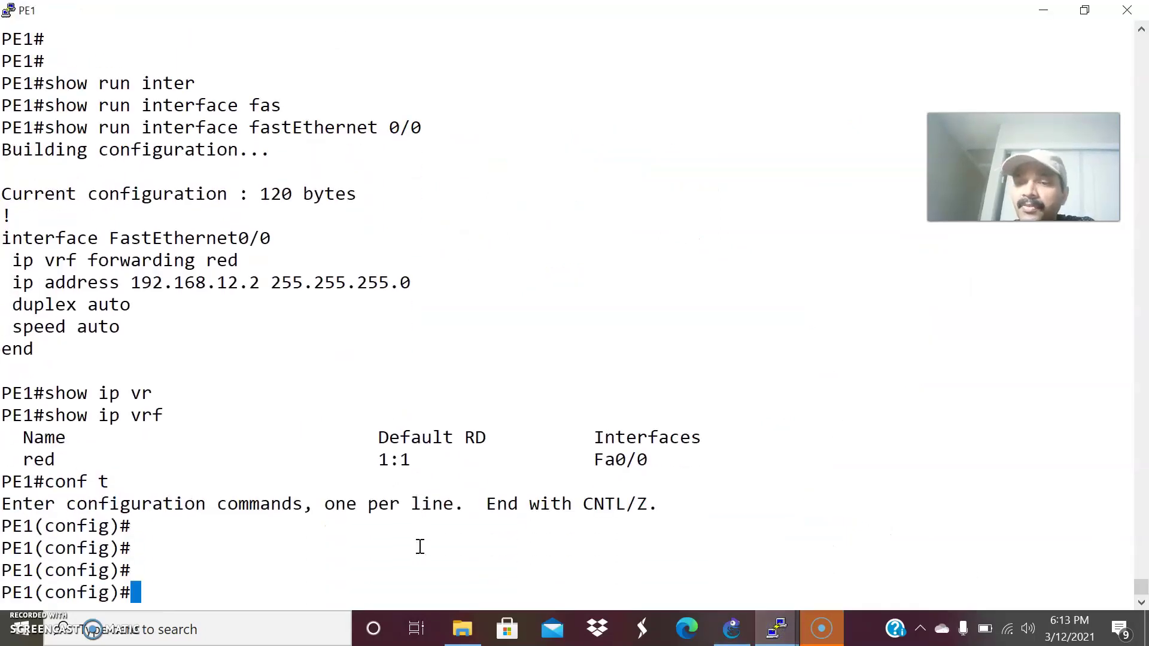
pyautogui.write('router ospf 100')
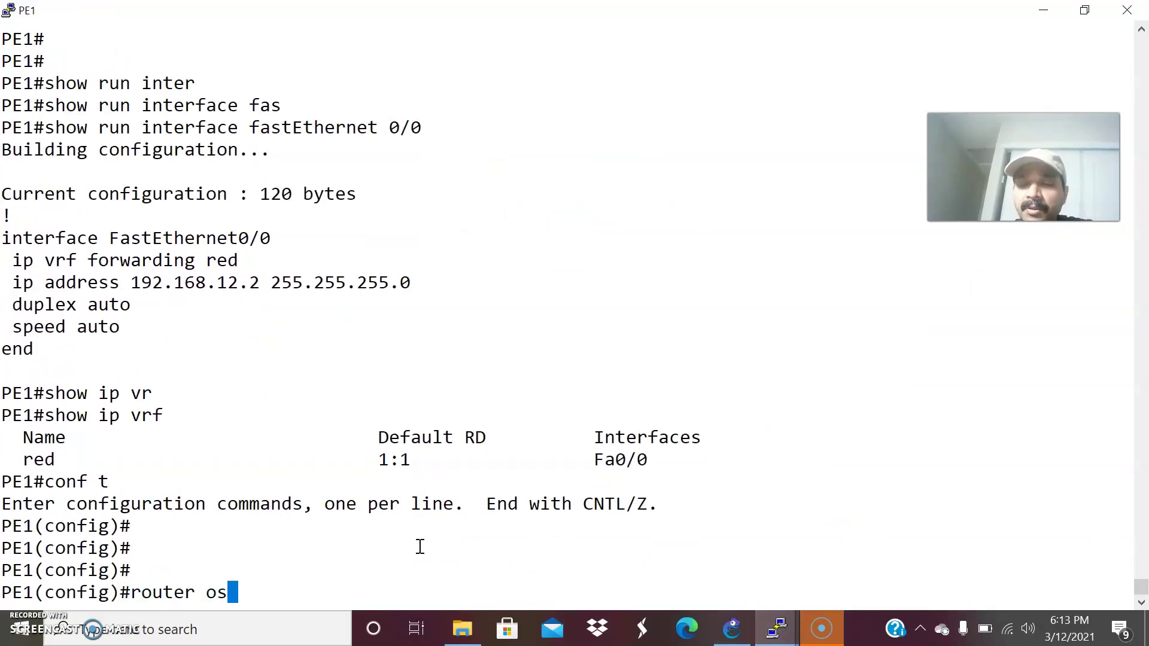
pyautogui.press('Tab')
pyautogui.write('100')
pyautogui.press('Return')
# Advertise network 192.168.23.0 with wildcard 0.0.0.255 in area 0 under PE1's OSPF process, checking the link's address in the GNS3 topology.
pyautogui.write('net')
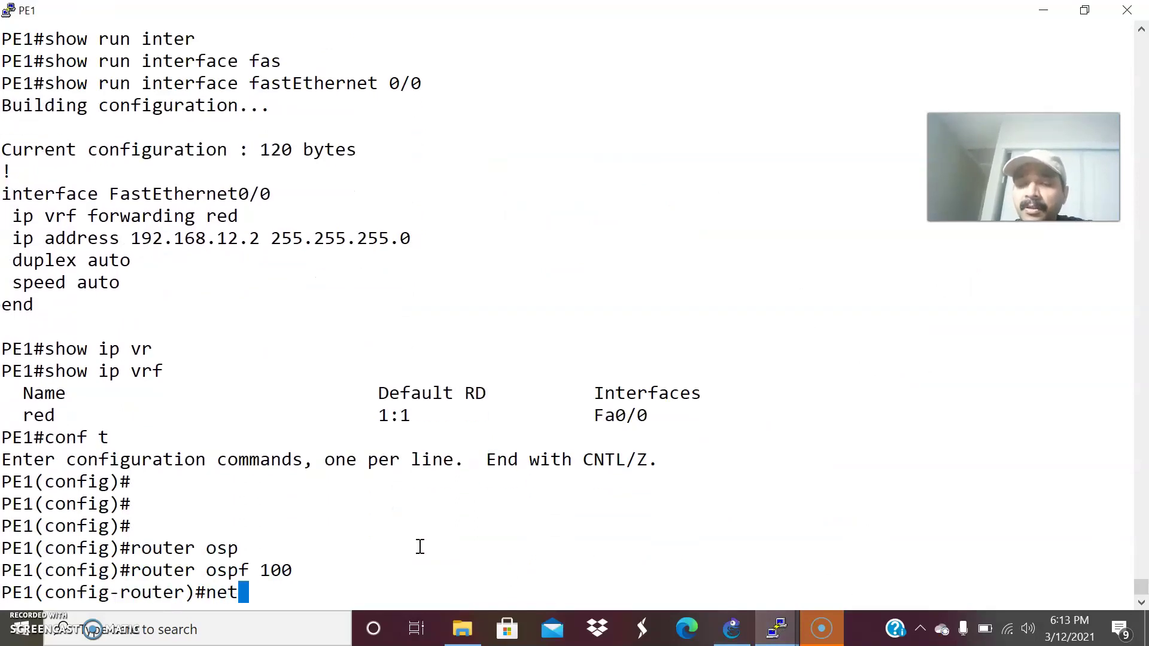
pyautogui.press('Tab')
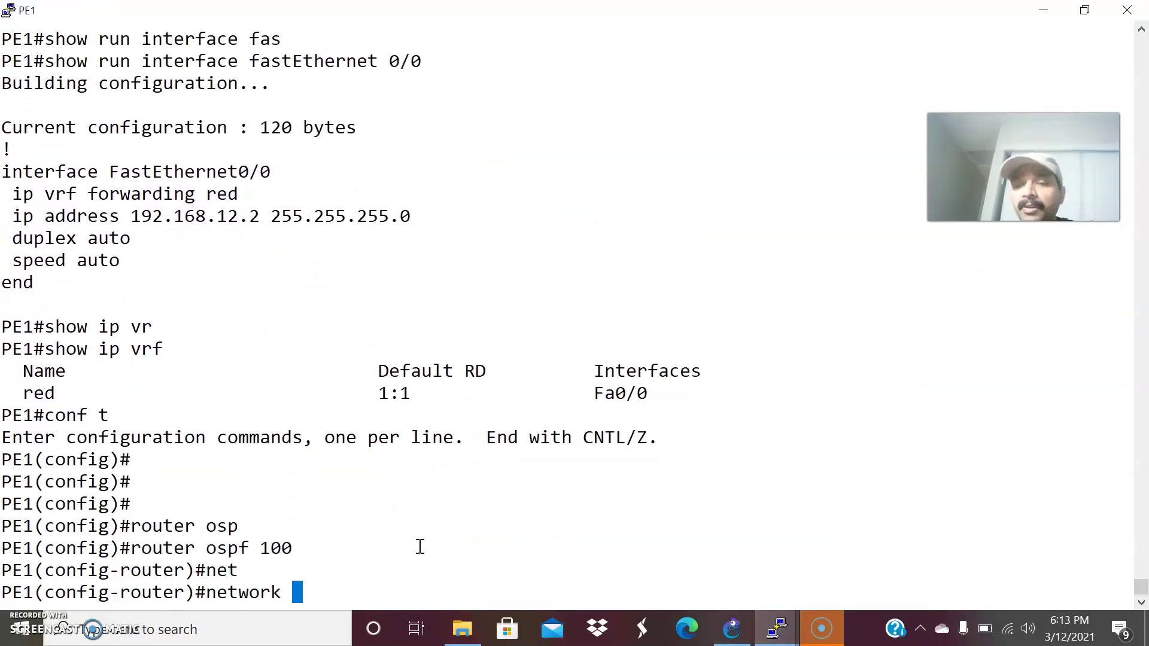
pyautogui.click(732, 628)
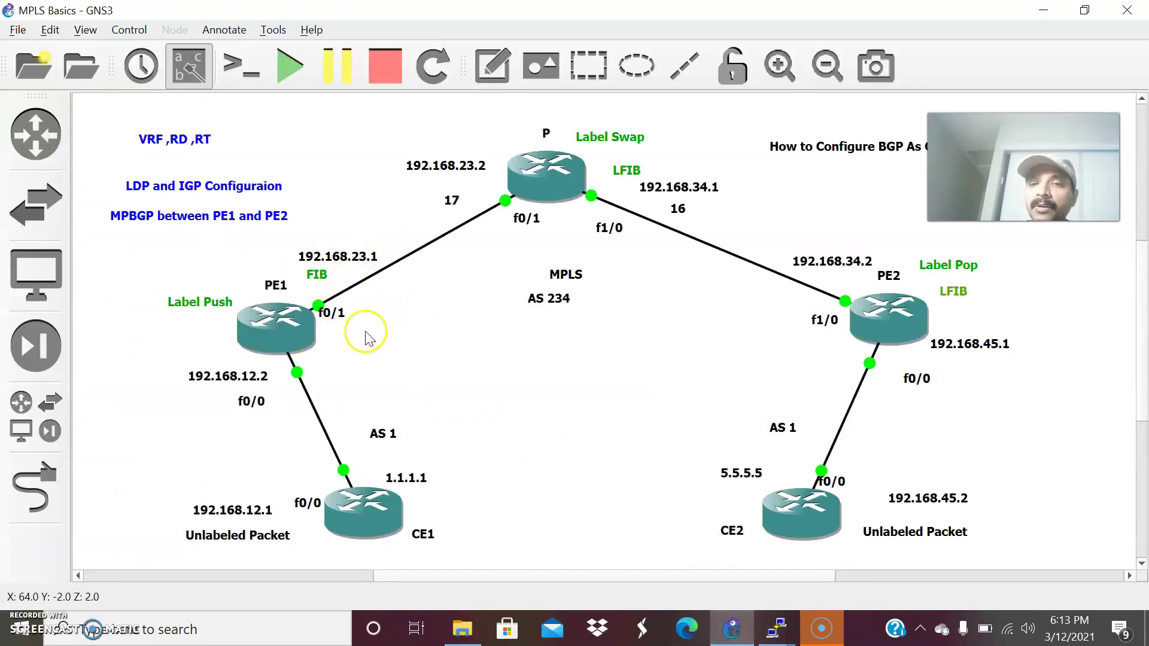
pyautogui.hotkey('alt', 'Tab')
pyautogui.write('192.168.23.0 0.0')
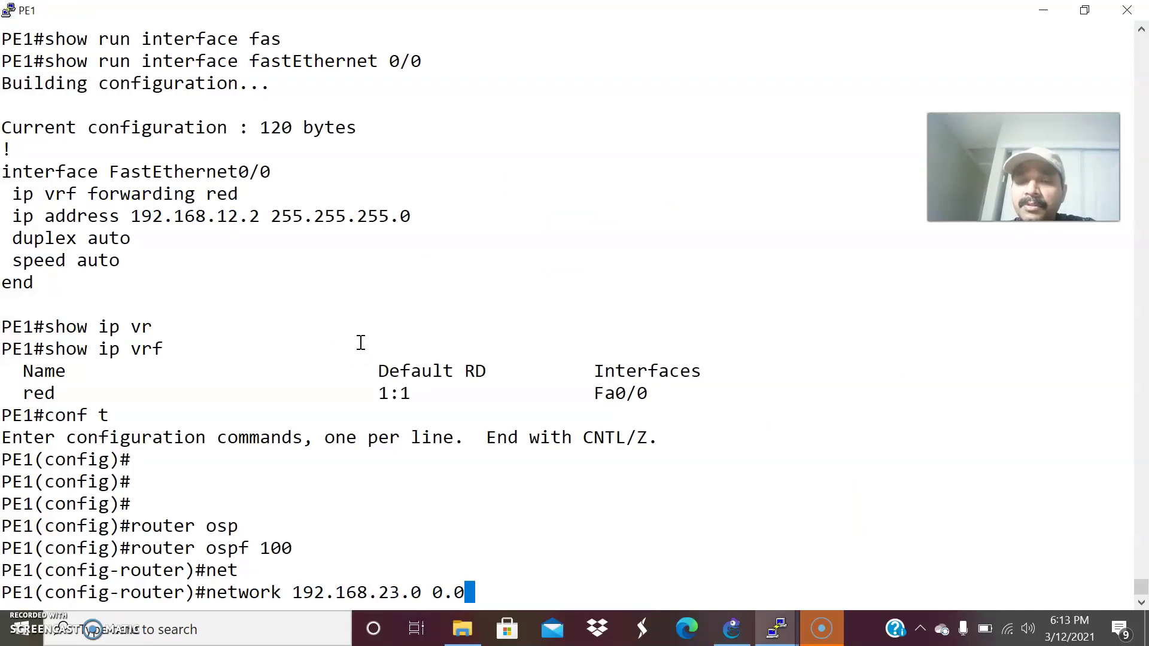
pyautogui.write('.0.255 area 0')
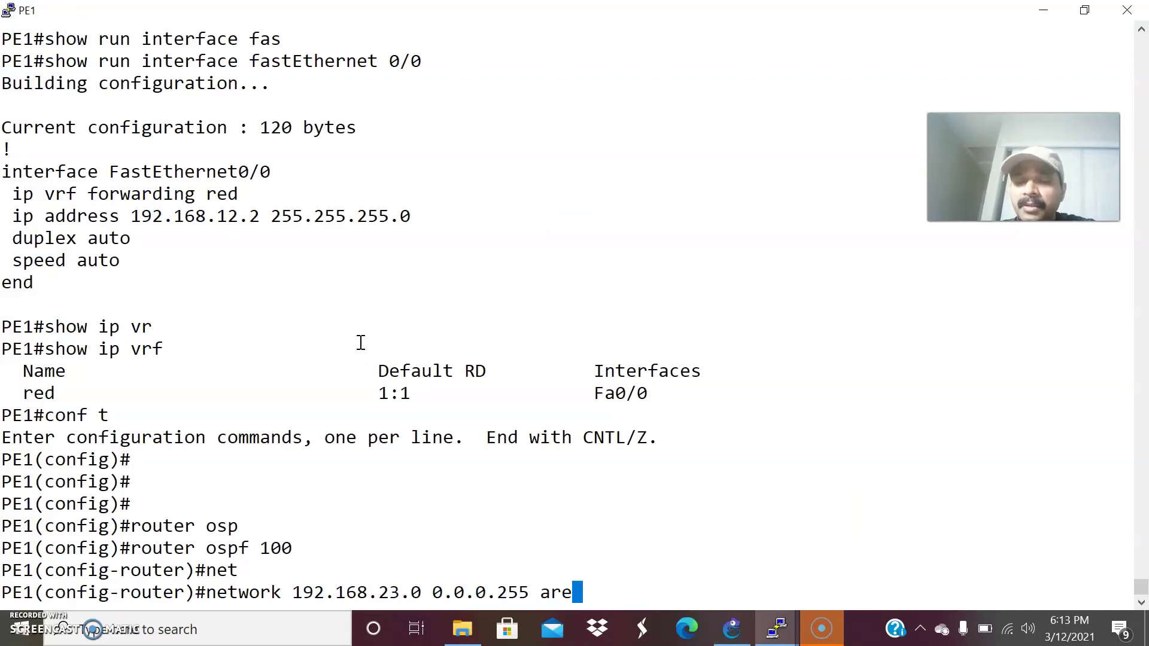
pyautogui.press('Return')
# Advertise network 2.2.2.2 with wildcard 0.0.0.0 in area 0 under PE1's OSPF process.
pyautogui.write('net')
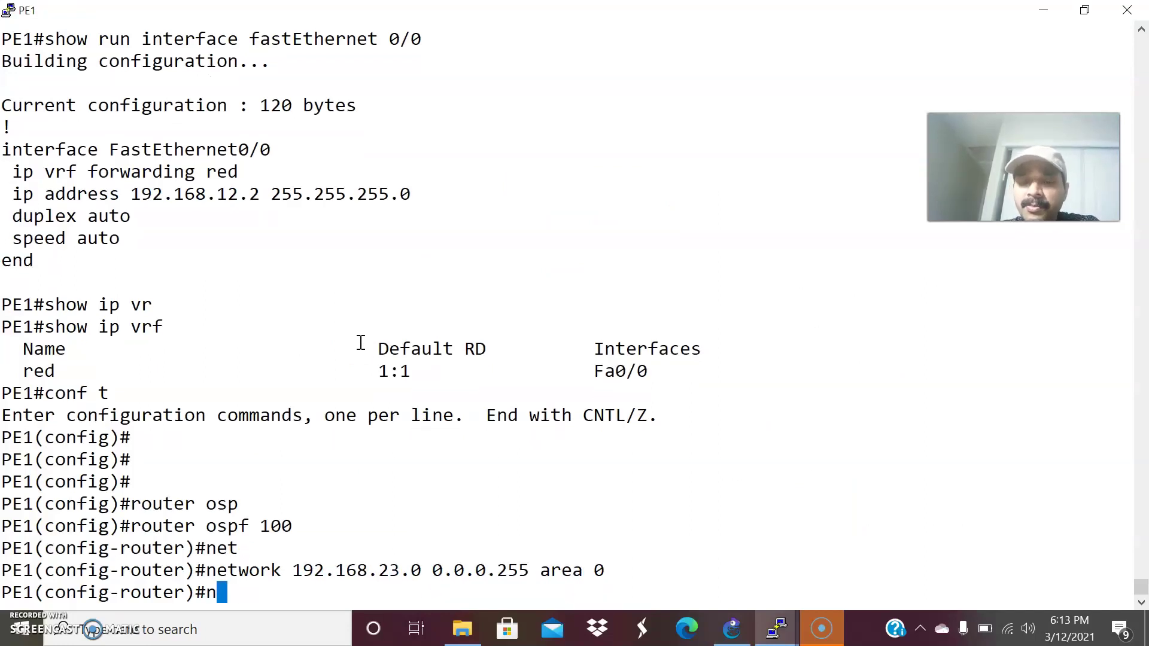
pyautogui.press('Tab')
pyautogui.write('2.')
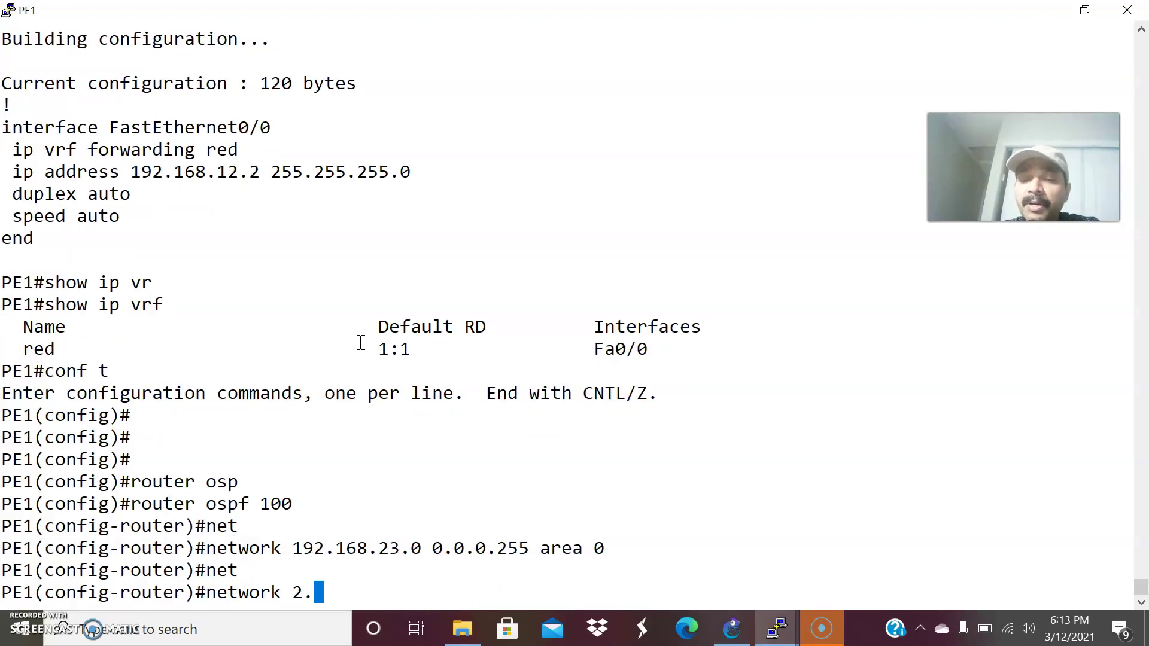
pyautogui.write('2.2.2 0.0.0.0 area')
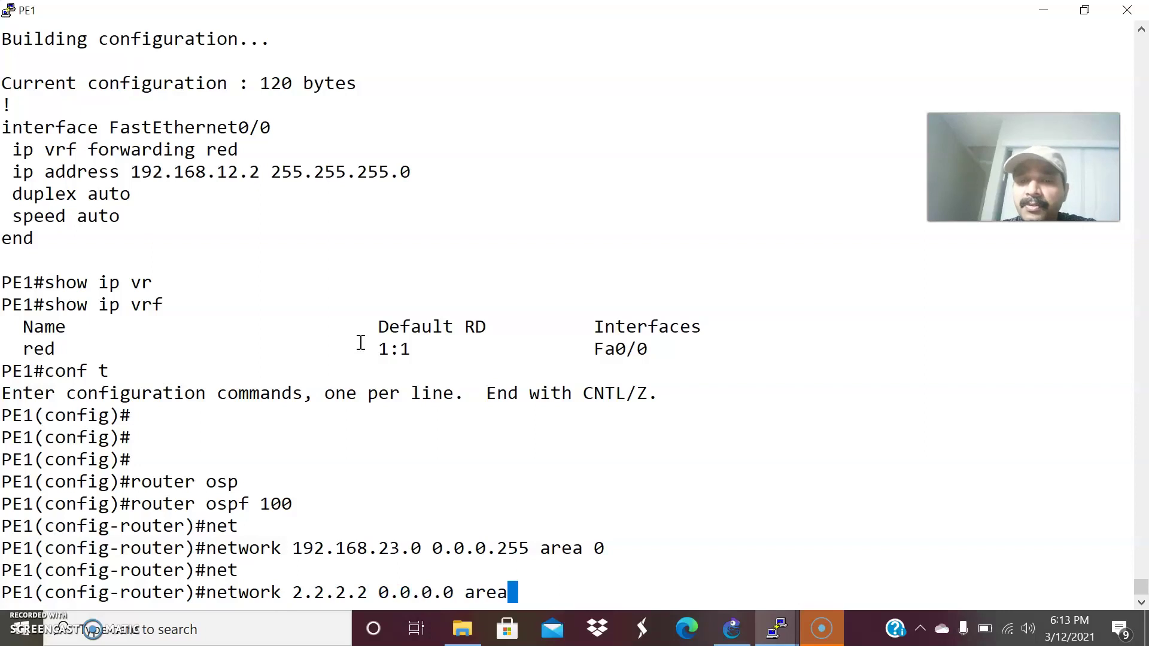
pyautogui.write(' 0')
pyautogui.press('Return')
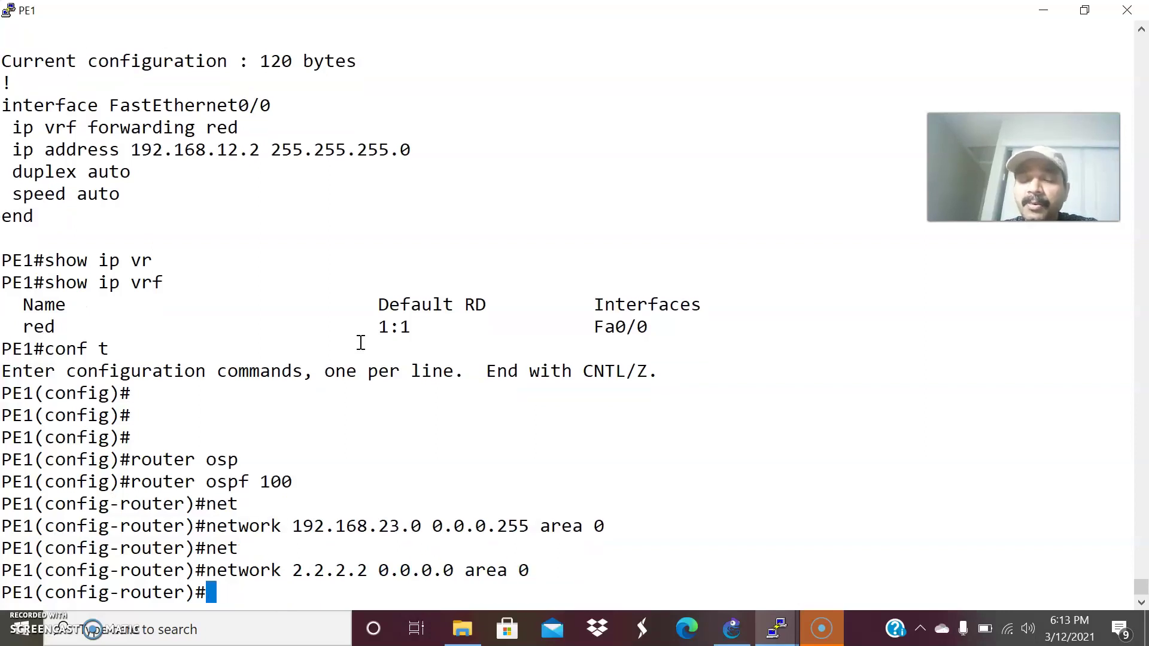
# Enable mpls ldp autoconfig under PE1's OSPF process, and leave configuration mode.
pyautogui.write('mpls')
pyautogui.press('Tab')
pyautogui.write('ld')
pyautogui.press('Tab')
pyautogui.write('au')
pyautogui.press('Tab')
pyautogui.press('Return')
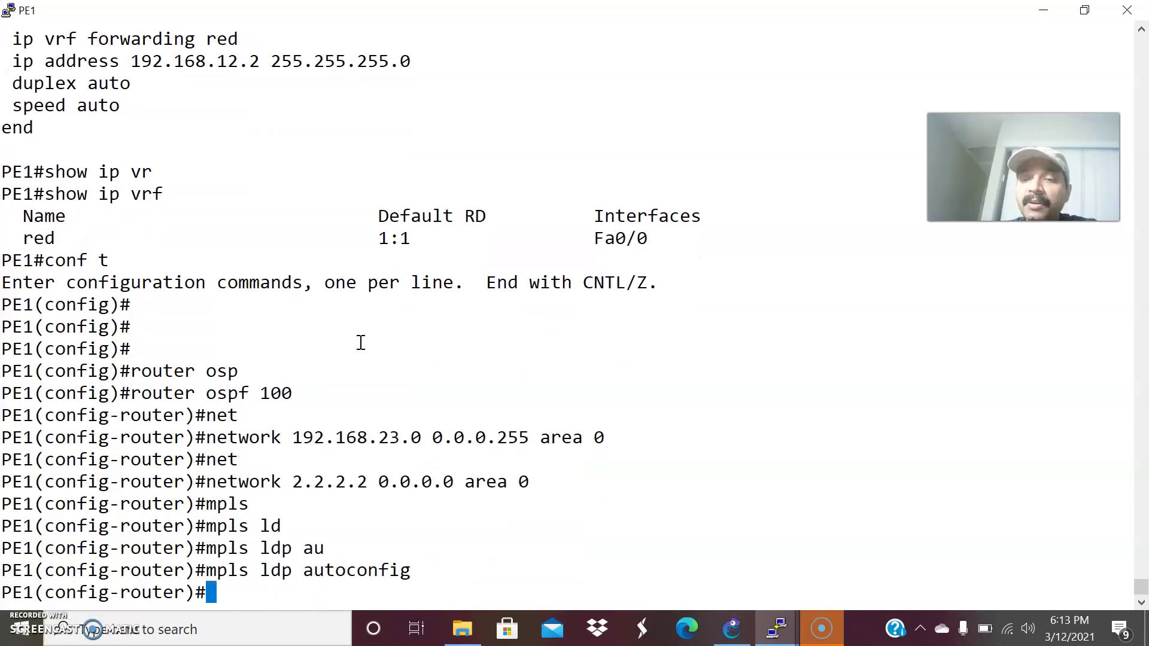
pyautogui.press('Return')
pyautogui.press('Return')
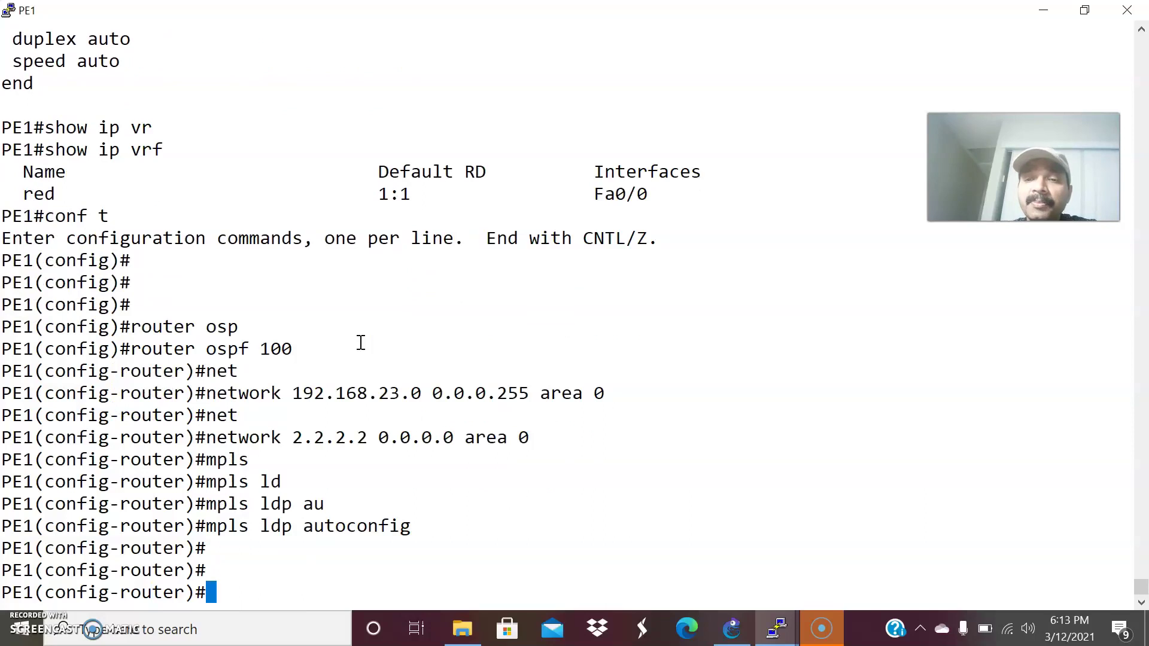
pyautogui.press('Return')
pyautogui.press('Return')
pyautogui.press('Return')
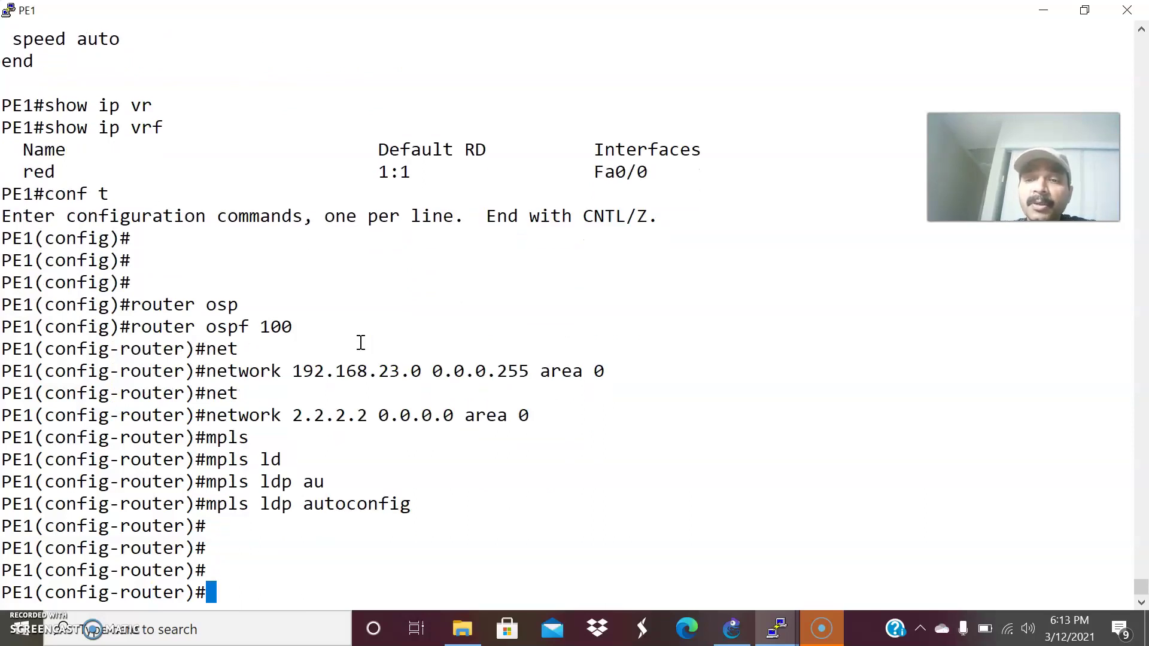
pyautogui.hotkey('ctrl', 'z')
pyautogui.press('Return')
pyautogui.press('Return')
pyautogui.press('Return')
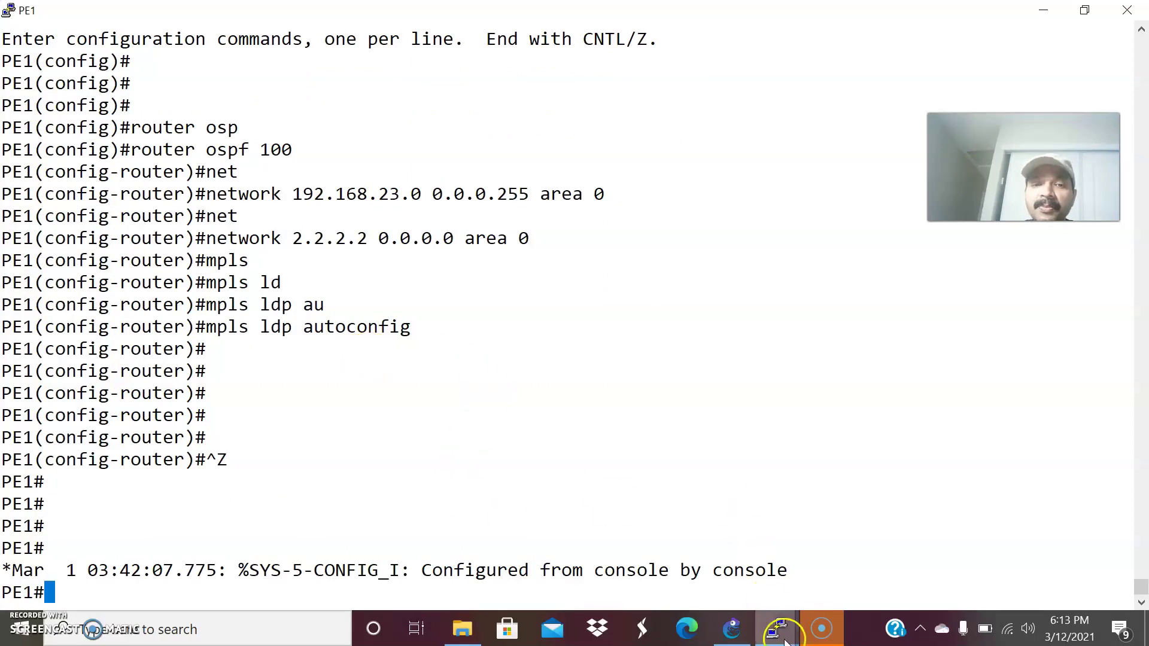
# Switch to the P router console, enter global configuration and start OSPF process 100.
pyautogui.moveTo(777, 629)
pyautogui.click(654, 561)
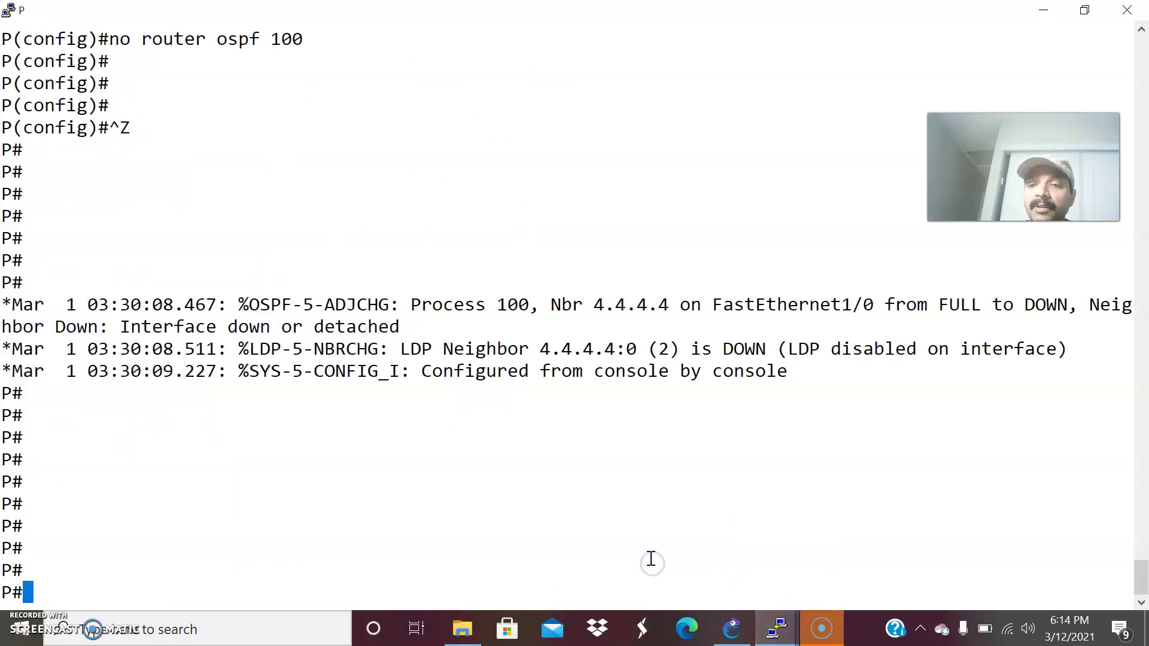
pyautogui.write('conf t')
pyautogui.press('Return')
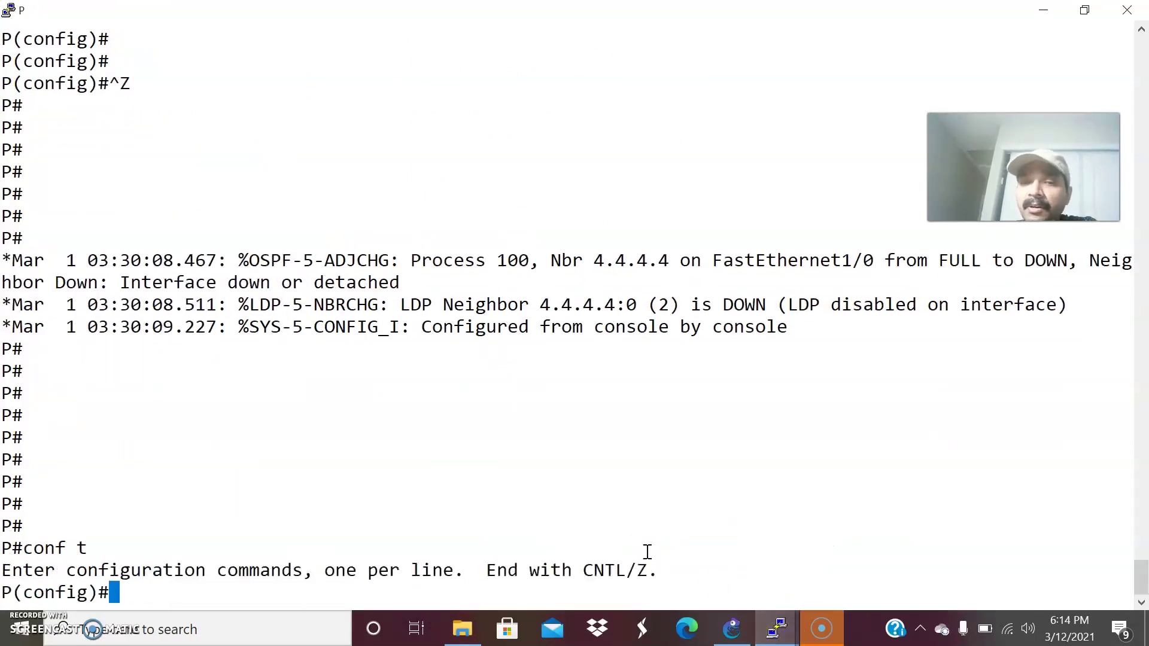
pyautogui.press('Return')
pyautogui.press('Return')
pyautogui.press('Return')
pyautogui.write('router osp')
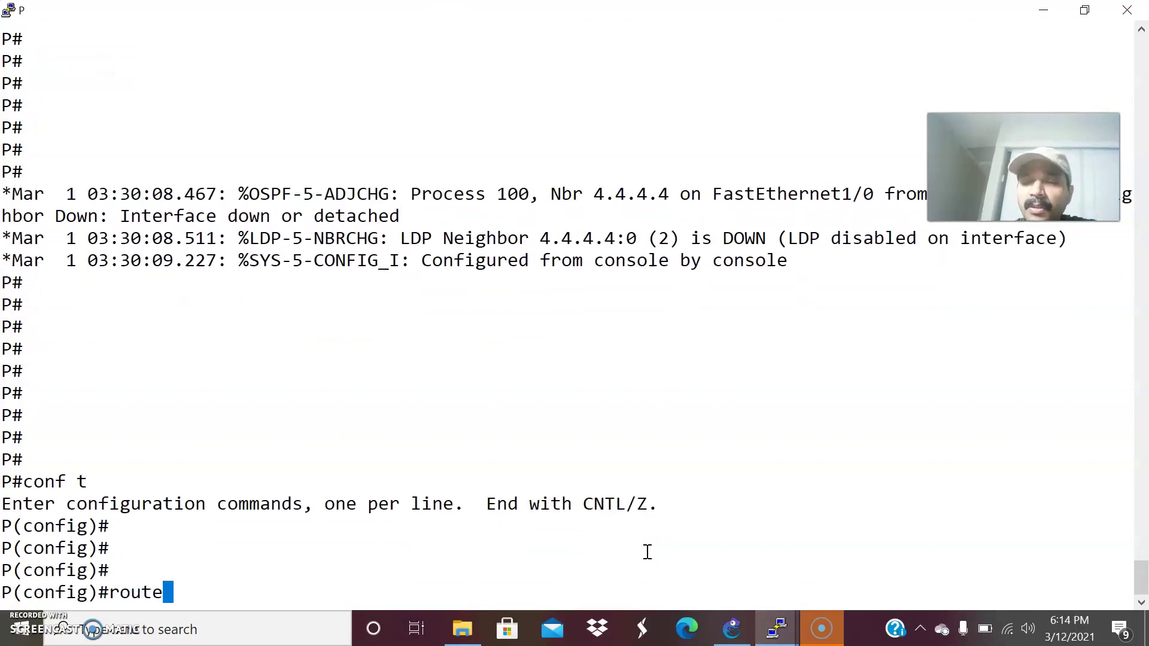
pyautogui.press('Tab')
pyautogui.write('100')
pyautogui.press('Return')
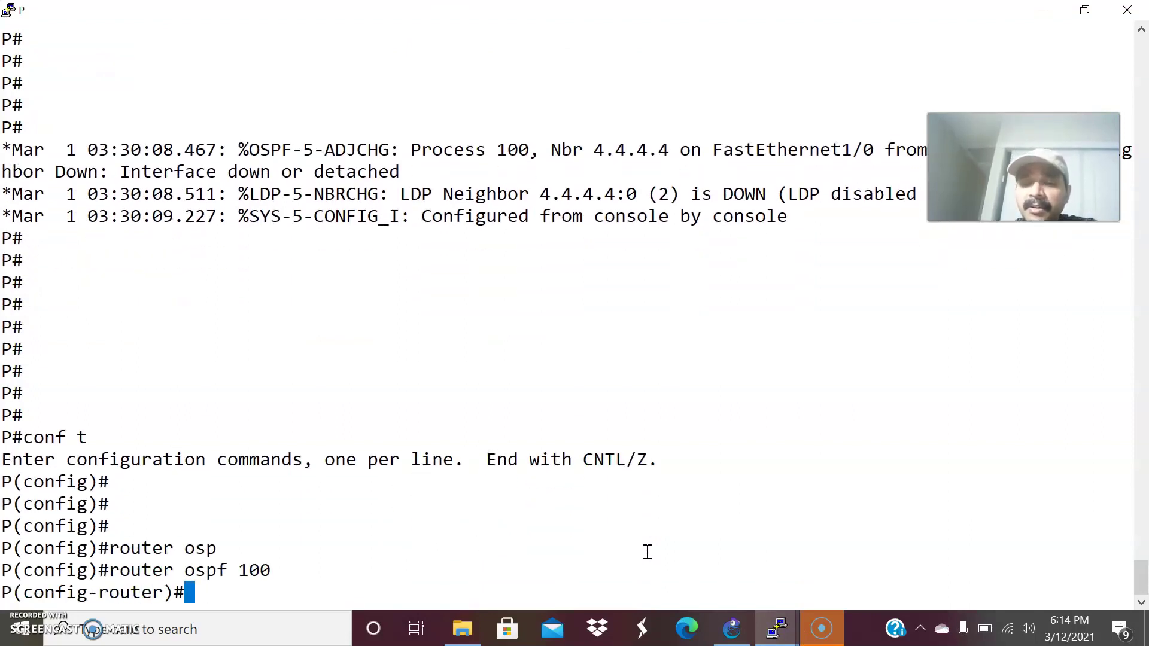
# Advertise network 192.168.23.0 with wildcard 0.0.0.255 in area 0 under P's OSPF process, checking the link in the GNS3 topology.
pyautogui.write('net')
pyautogui.press('Tab')
pyautogui.write('192.168.23.0')
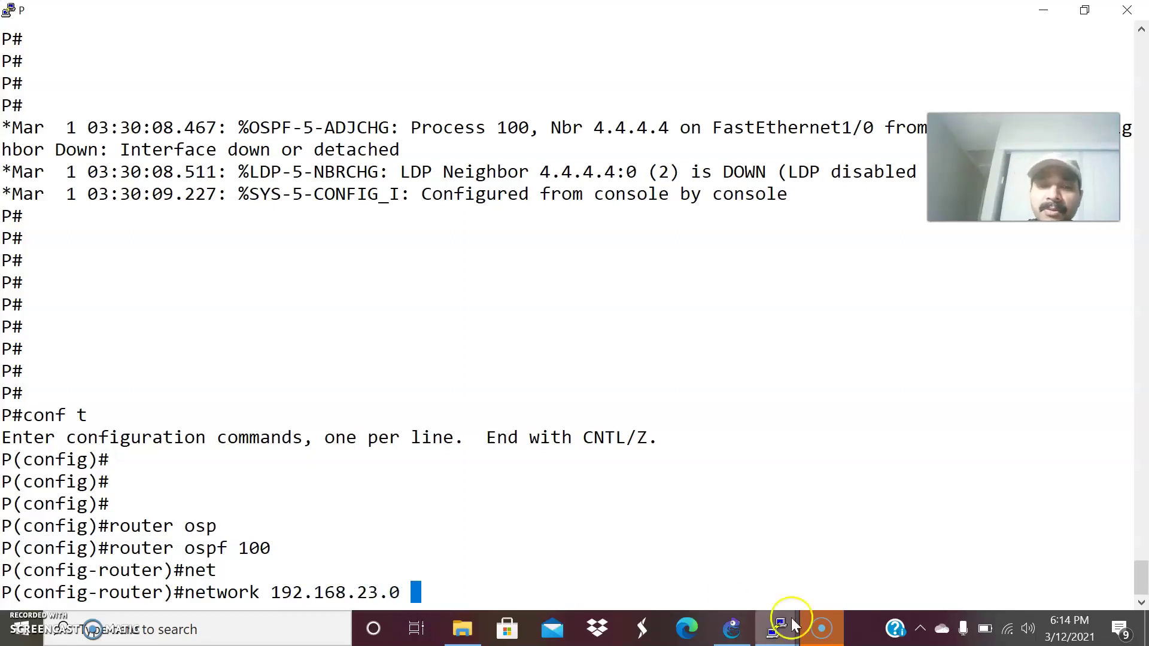
pyautogui.click(731, 628)
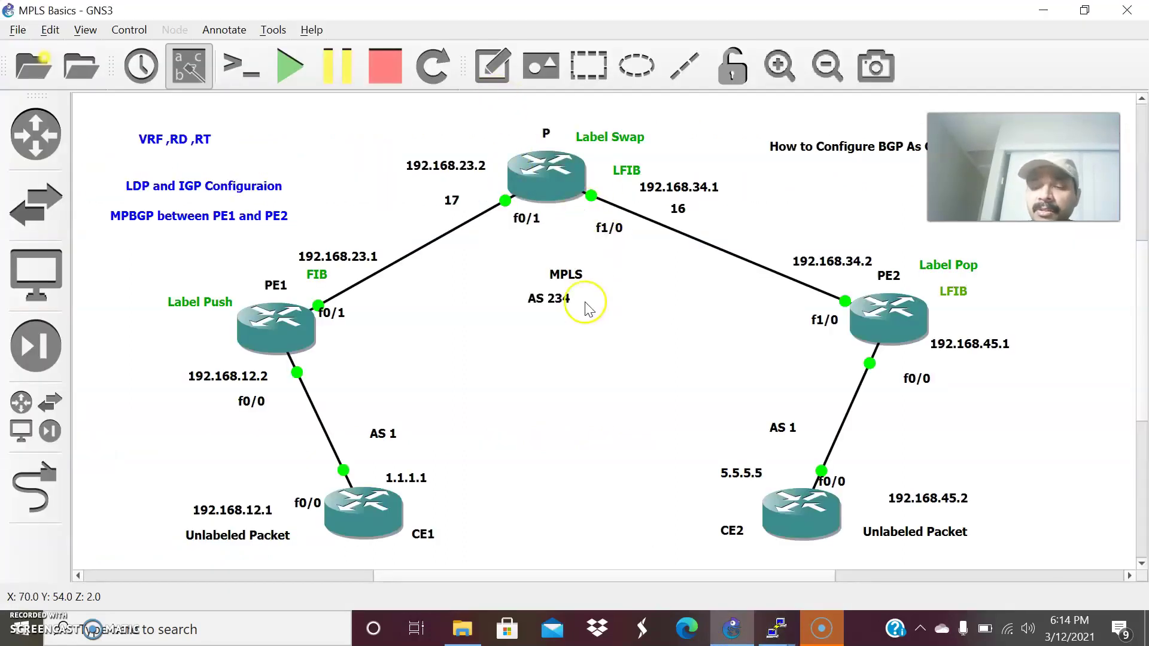
pyautogui.hotkey('alt', 'Tab')
pyautogui.write('0.0')
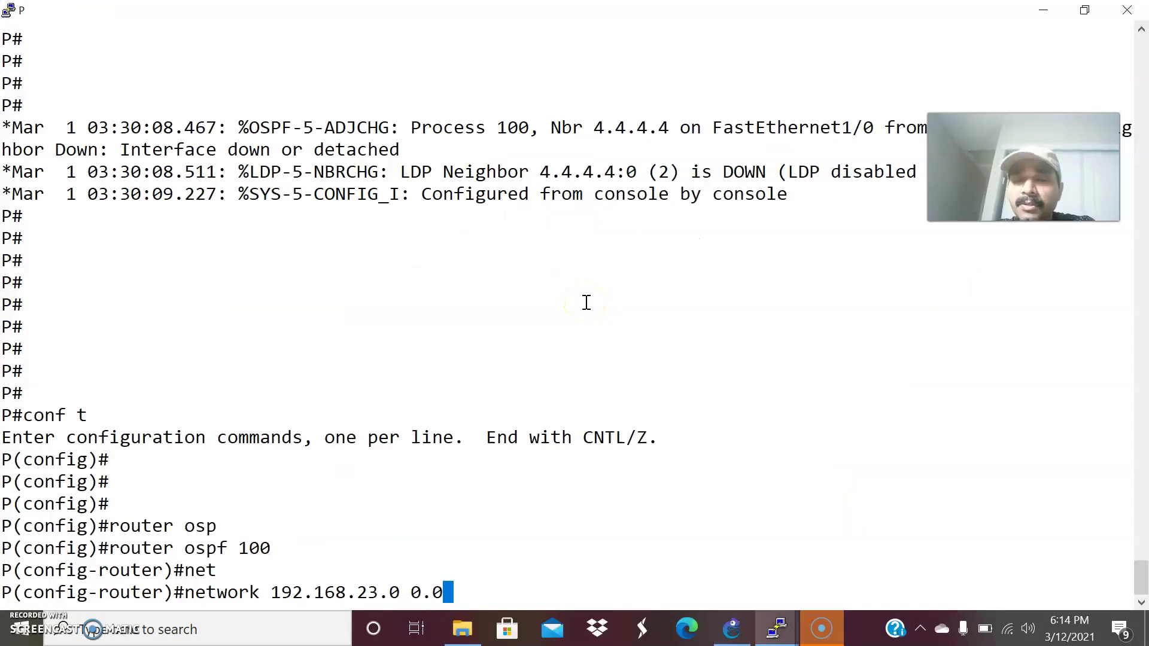
pyautogui.write('.0.255 area')
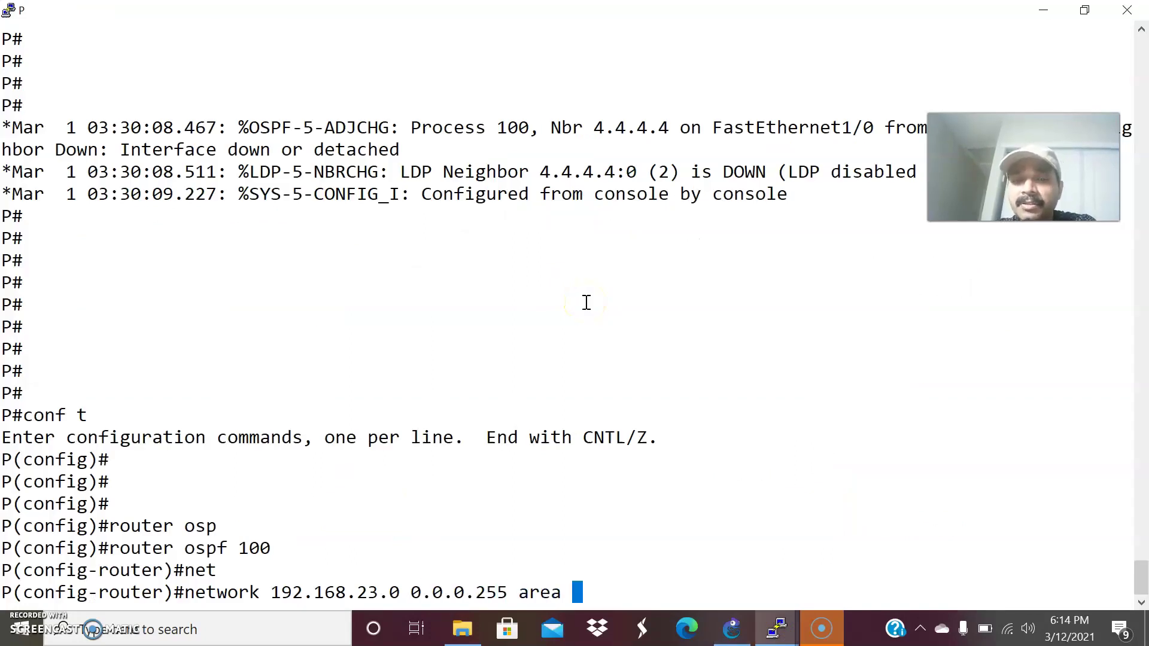
pyautogui.press('Return')
# Advertise network 192.168.34.0 with wildcard 0.0.0.255 in area 0 under P's OSPF process, reusing the previous network command.
pyautogui.press('Up')
pyautogui.press('Return')
pyautogui.press('Up')
pyautogui.press('Left')
pyautogui.press('Left')
pyautogui.press('Left')
pyautogui.press('Left')
pyautogui.press('Left')
pyautogui.press('Left')
pyautogui.press('Left')
pyautogui.press('Left')
pyautogui.press('Left')
pyautogui.press('Left')
pyautogui.press('Left')
pyautogui.press('Left')
pyautogui.press('Left')
pyautogui.press('Left')
pyautogui.press('Left')
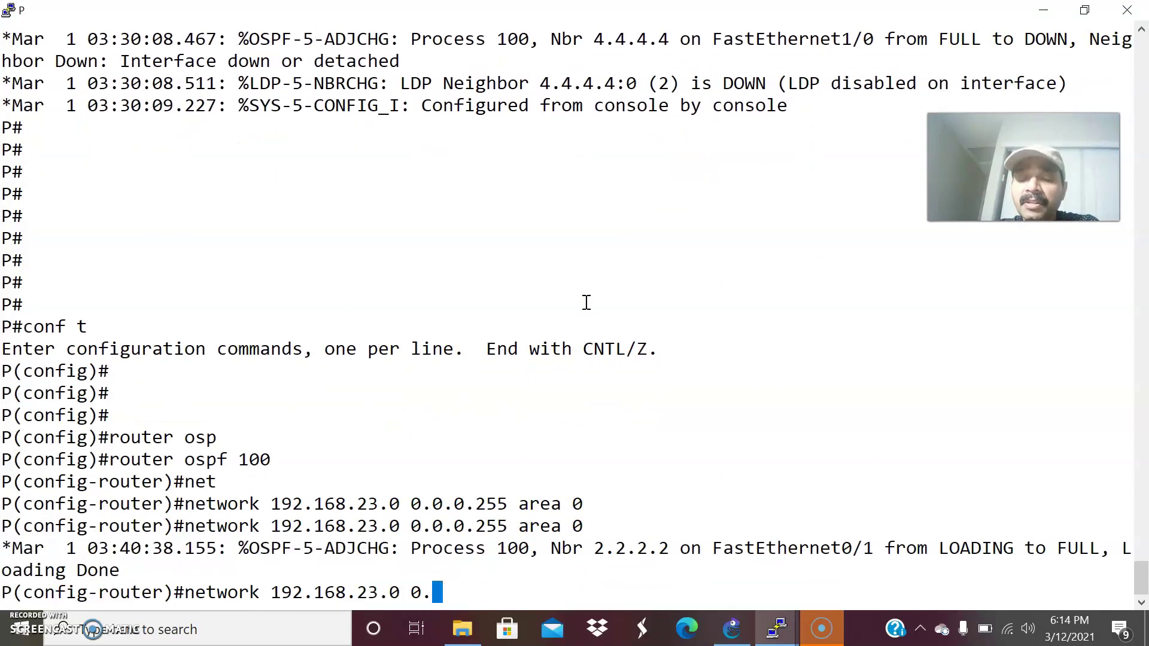
pyautogui.press('Left')
pyautogui.press('Left')
pyautogui.press('Left')
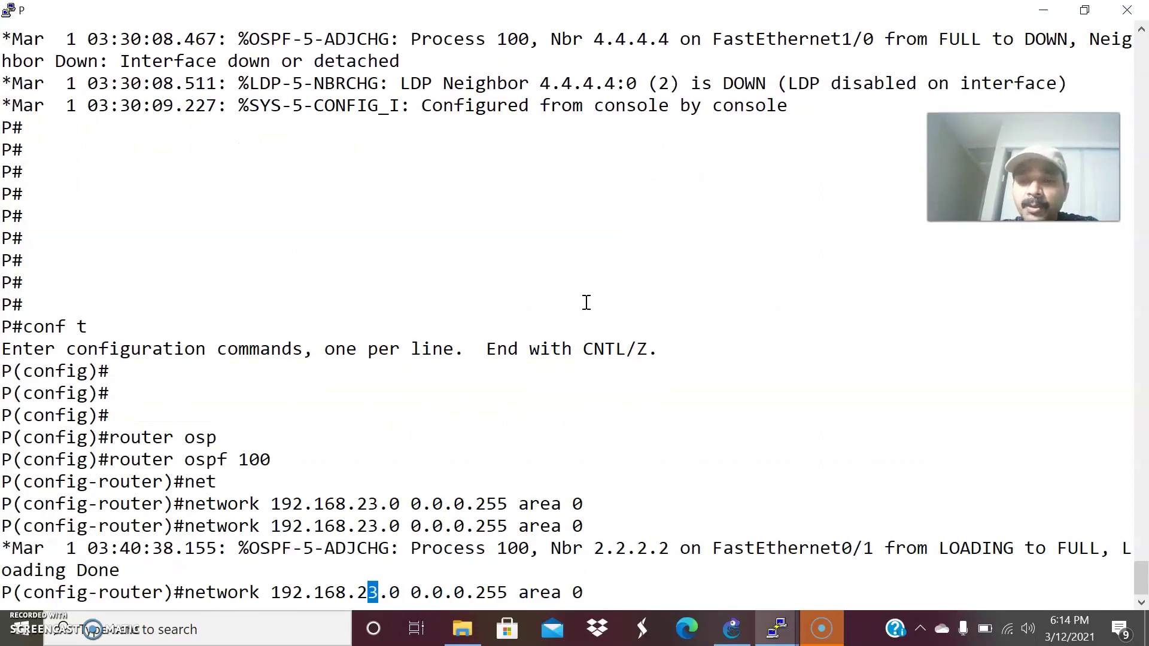
pyautogui.press('BackSpace')
pyautogui.press('BackSpace')
pyautogui.press('Right')
pyautogui.press('Right')
pyautogui.press('Right')
pyautogui.press('Right')
pyautogui.press('Right')
pyautogui.press('Right')
pyautogui.press('Right')
pyautogui.press('Right')
pyautogui.press('Right')
pyautogui.write('34')
pyautogui.press('Return')
# Advertise network 3.3.3.3 with wildcard 0.0.0.0 in area 0 under P's OSPF process.
pyautogui.write('n')
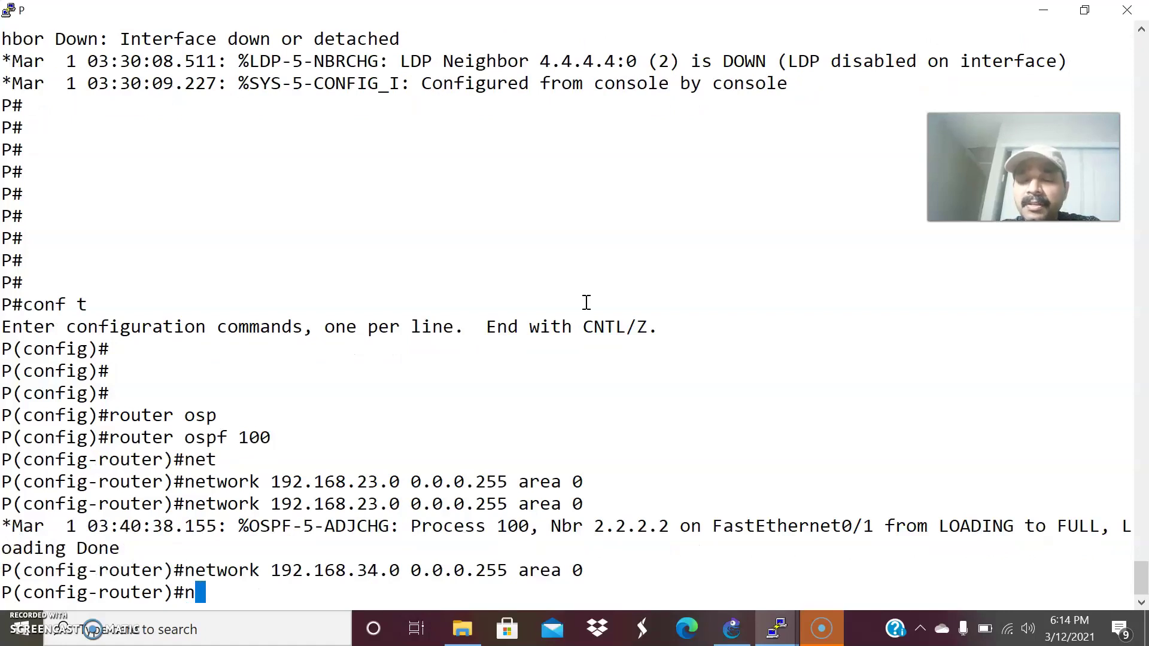
pyautogui.write('et')
pyautogui.press('Tab')
pyautogui.write('3.3.3.')
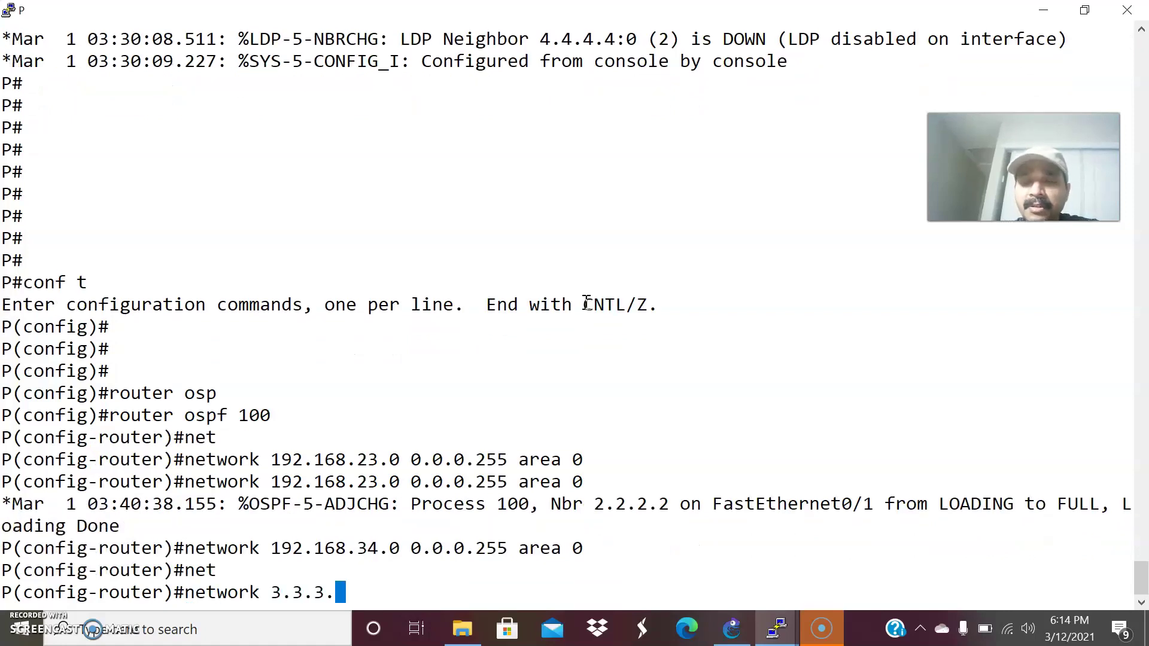
pyautogui.write('3 0.0.0.0 area')
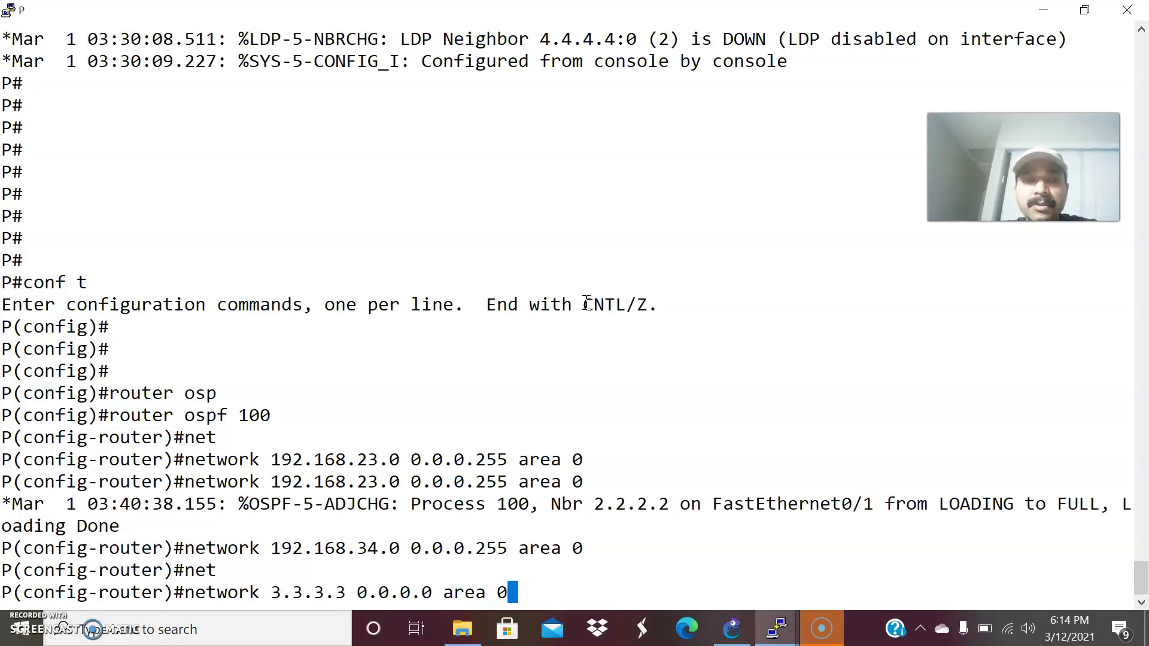
pyautogui.write(' 0')
pyautogui.press('Return')
# Enable mpls ldp autoconfig under P's OSPF process, and leave configuration mode.
pyautogui.write('mpls ldp')
pyautogui.press('Tab')
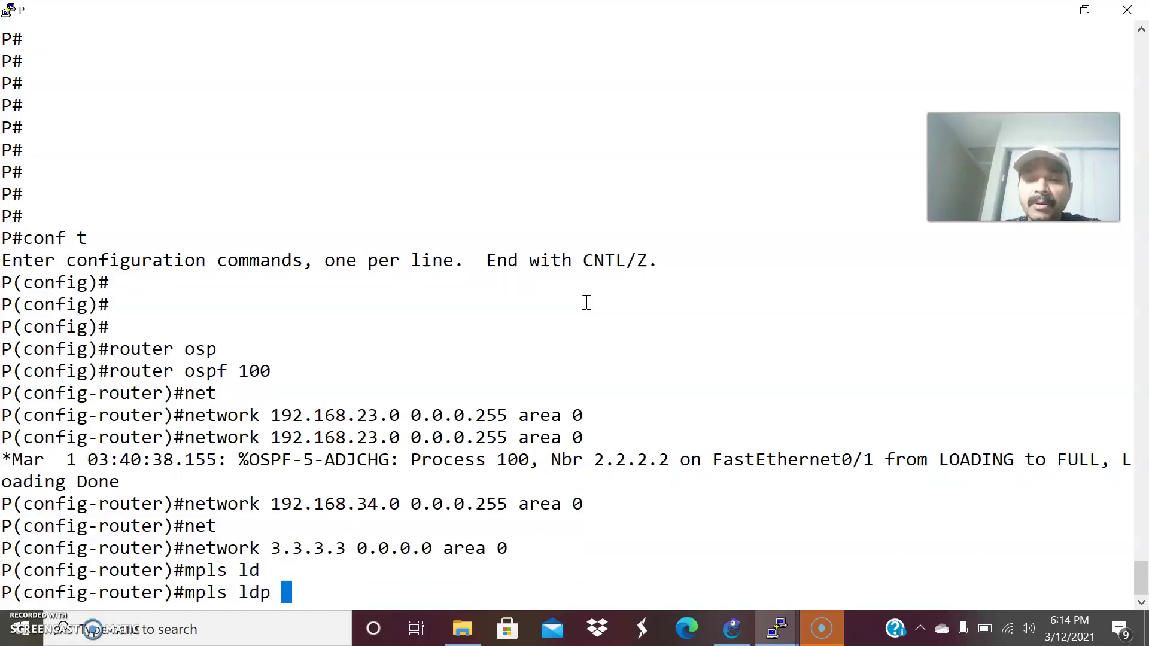
pyautogui.write('au')
pyautogui.press('Tab')
pyautogui.press('Return')
pyautogui.press('Return')
pyautogui.press('Return')
pyautogui.hotkey('ctrl', 'z')
pyautogui.press('Return')
pyautogui.press('Return')
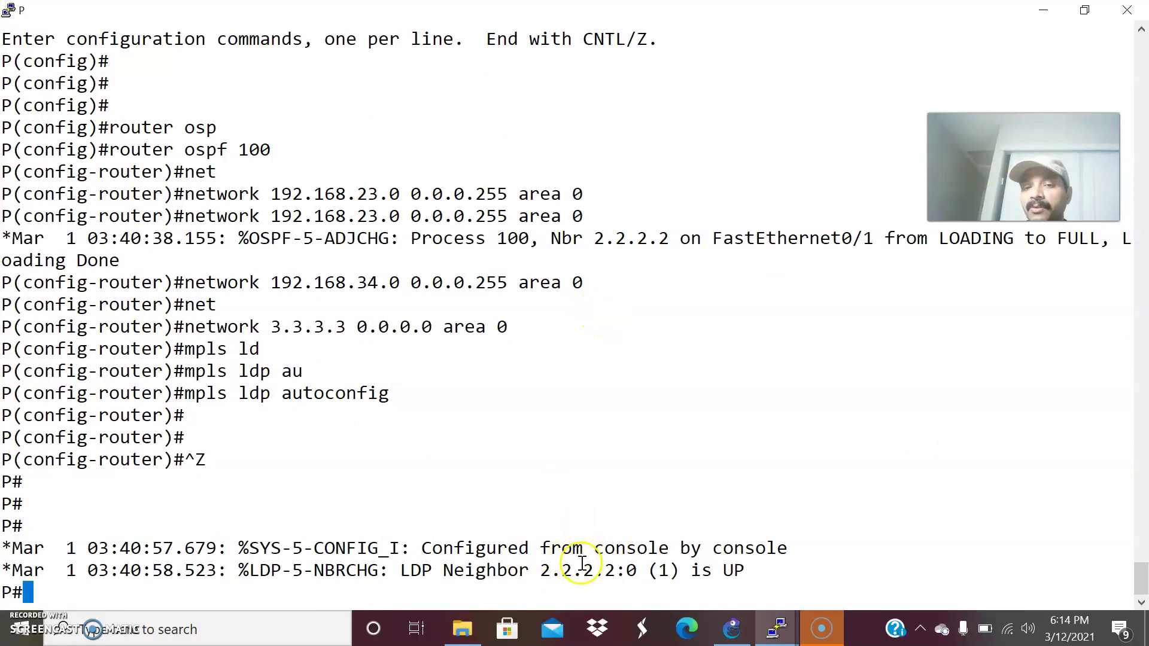
# Switch to the PE2 console, enter global configuration and start OSPF process 100.
pyautogui.click(781, 636)
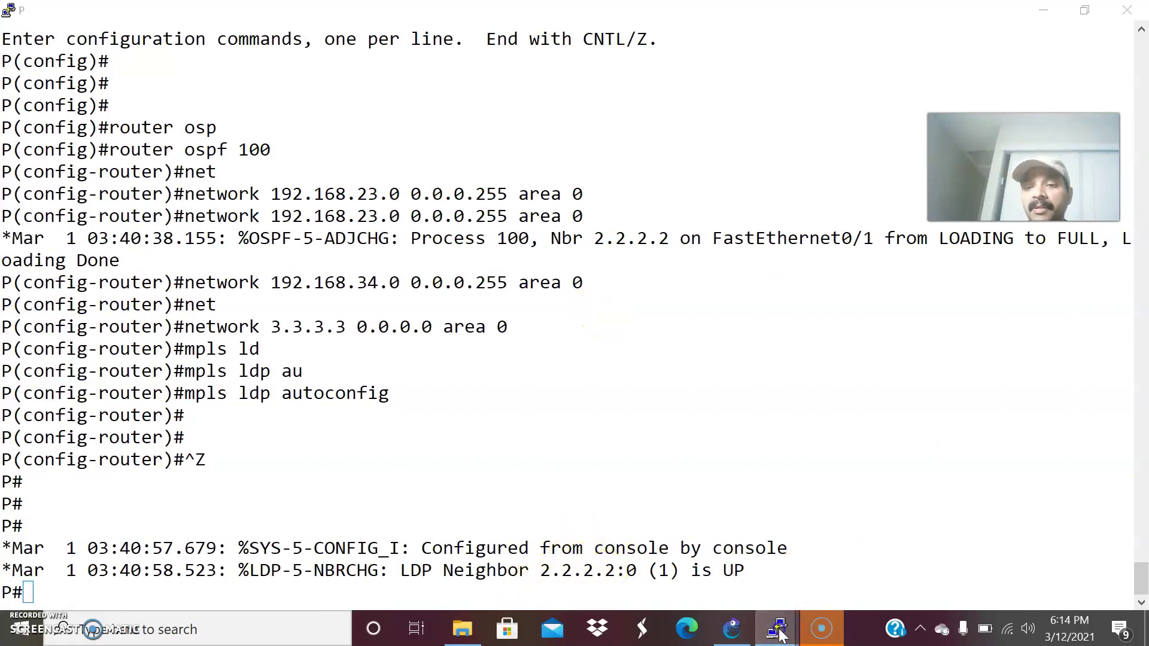
pyautogui.click(829, 530)
pyautogui.write('conf t')
pyautogui.press('Return')
pyautogui.press('Return')
pyautogui.press('Return')
pyautogui.write('router osp')
pyautogui.press('Tab')
pyautogui.write('100')
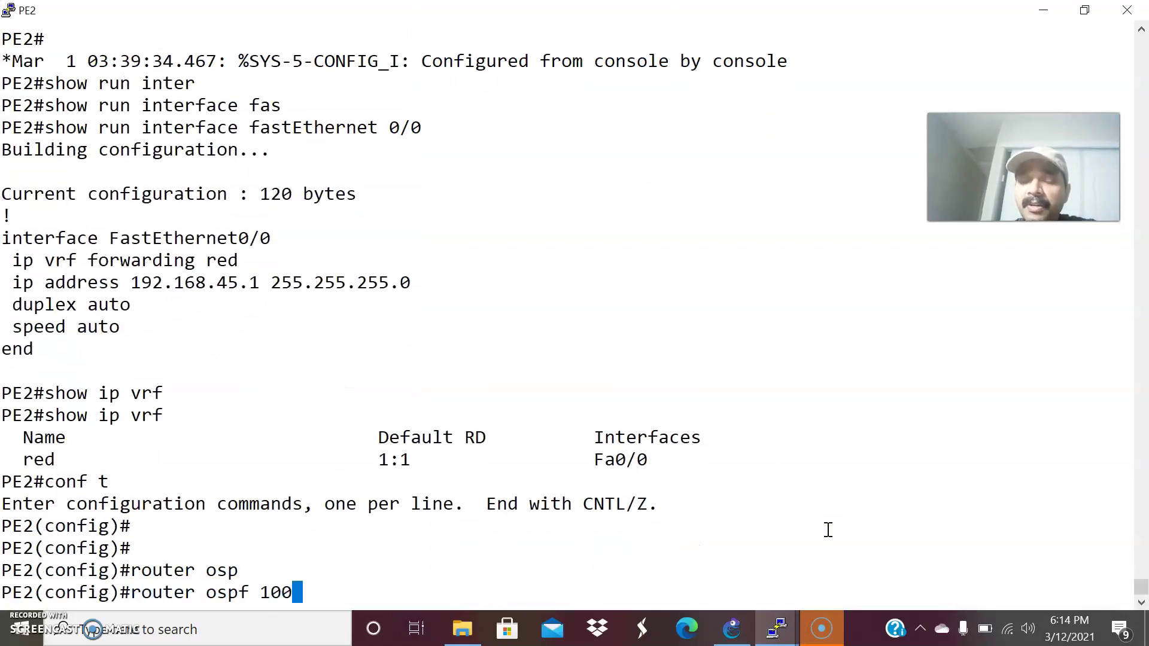
pyautogui.press('Return')
# Advertise network 192.168.34.0 with wildcard 0.0.0.255 in area 0 under PE2's OSPF process, checking the link's address in the GNS3 topology.
pyautogui.write('net')
pyautogui.press('Tab')
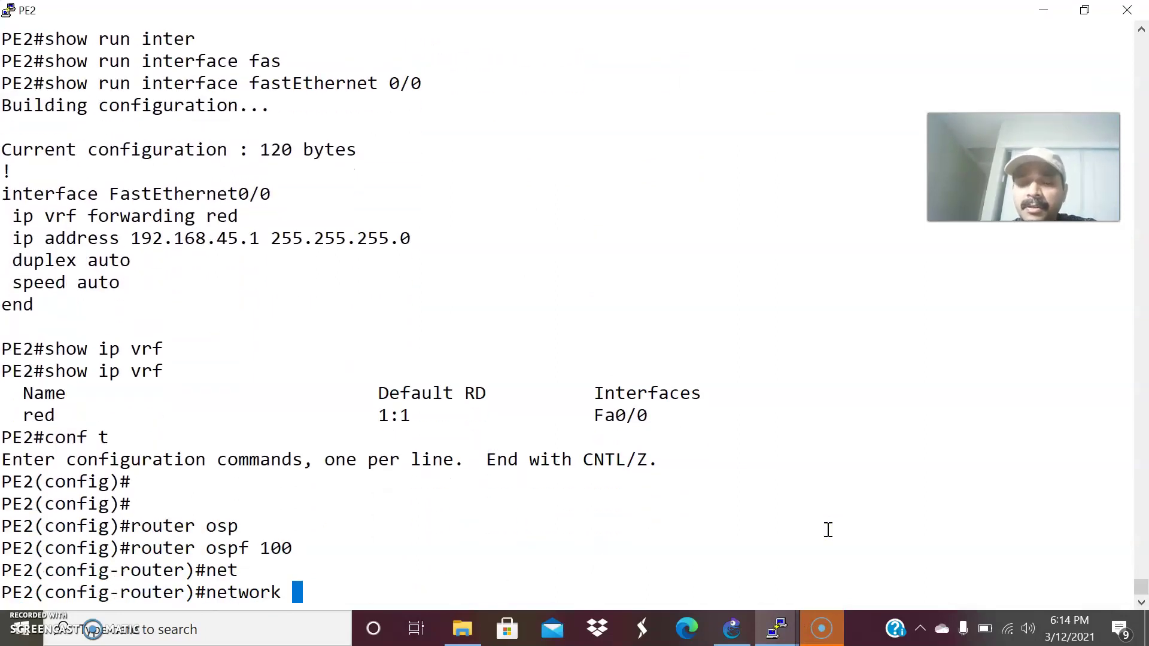
pyautogui.write('192.168')
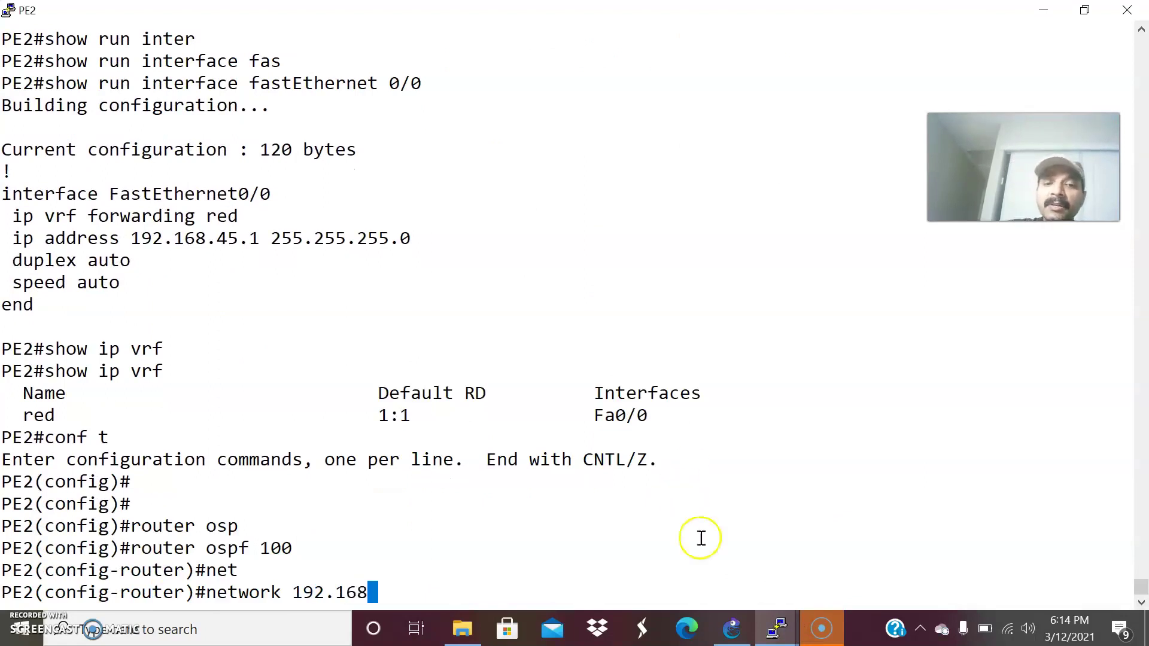
pyautogui.click(732, 628)
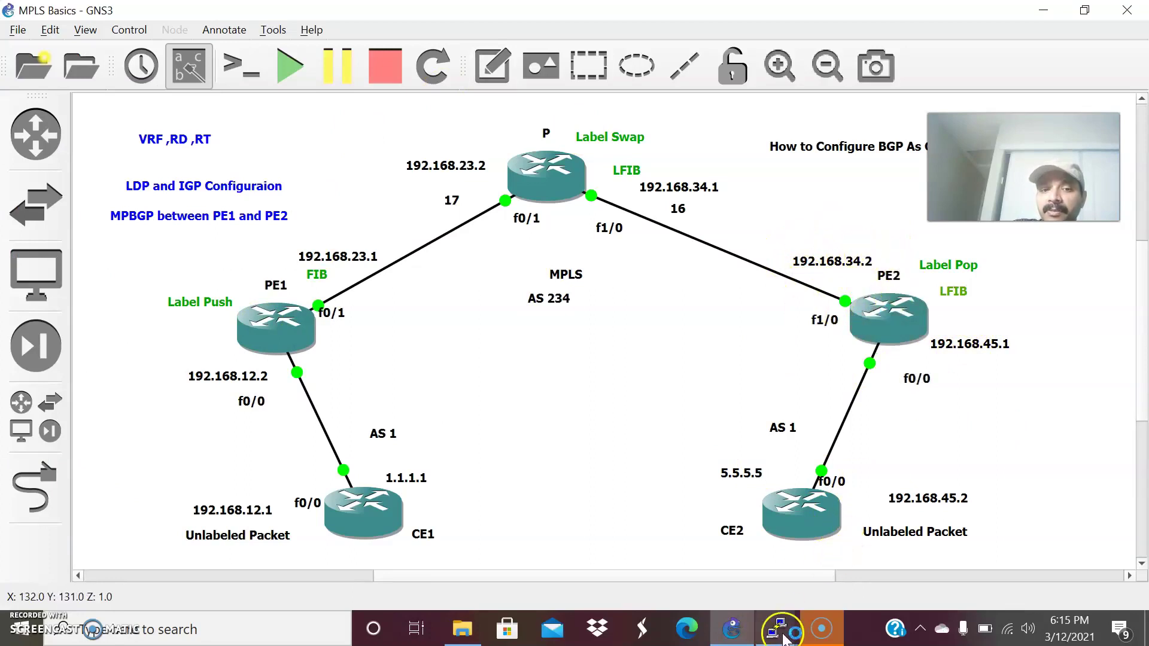
pyautogui.moveTo(776, 628)
pyautogui.click(843, 557)
pyautogui.write('.34.0 ')
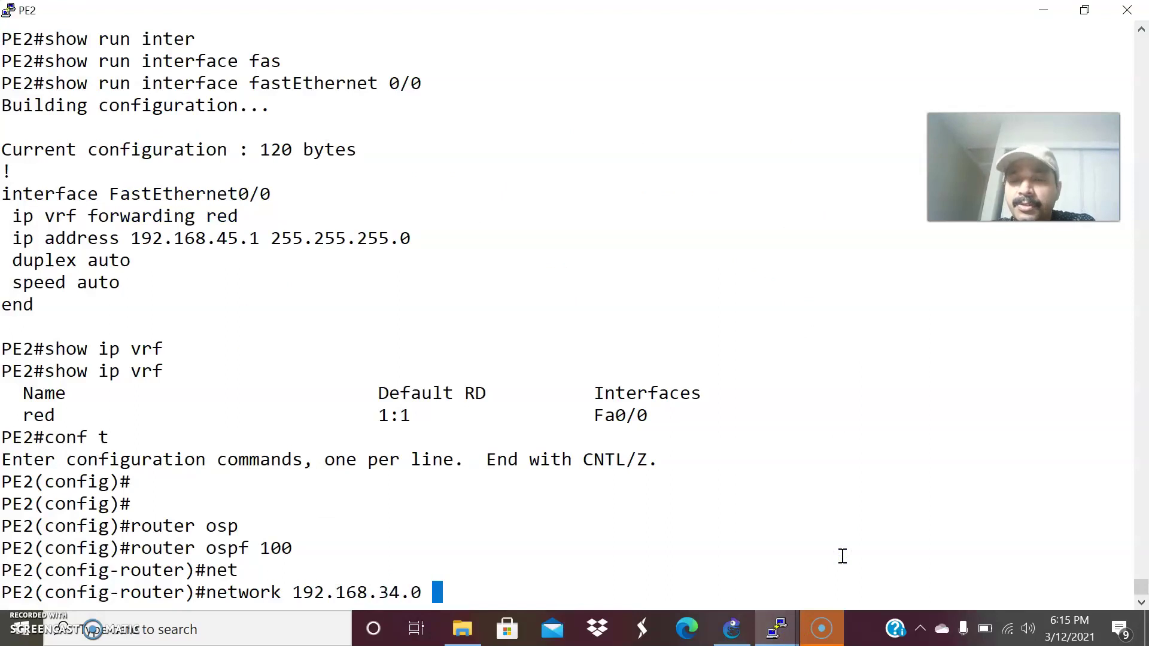
pyautogui.write('0.0.0.255 area 0')
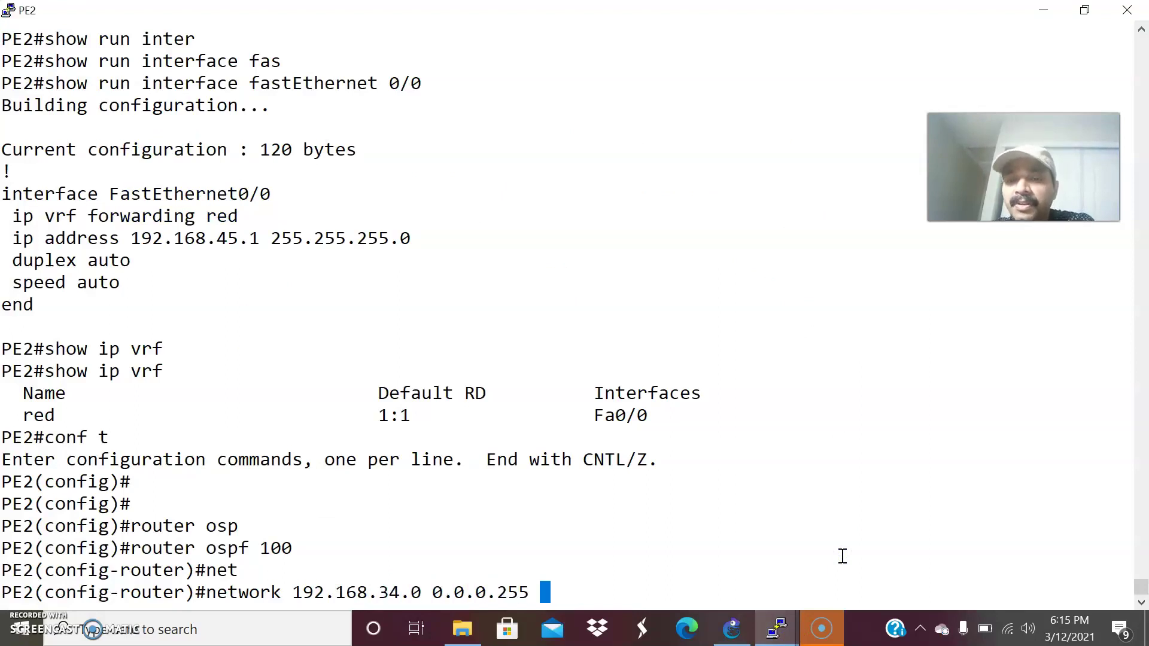
pyautogui.press('Return')
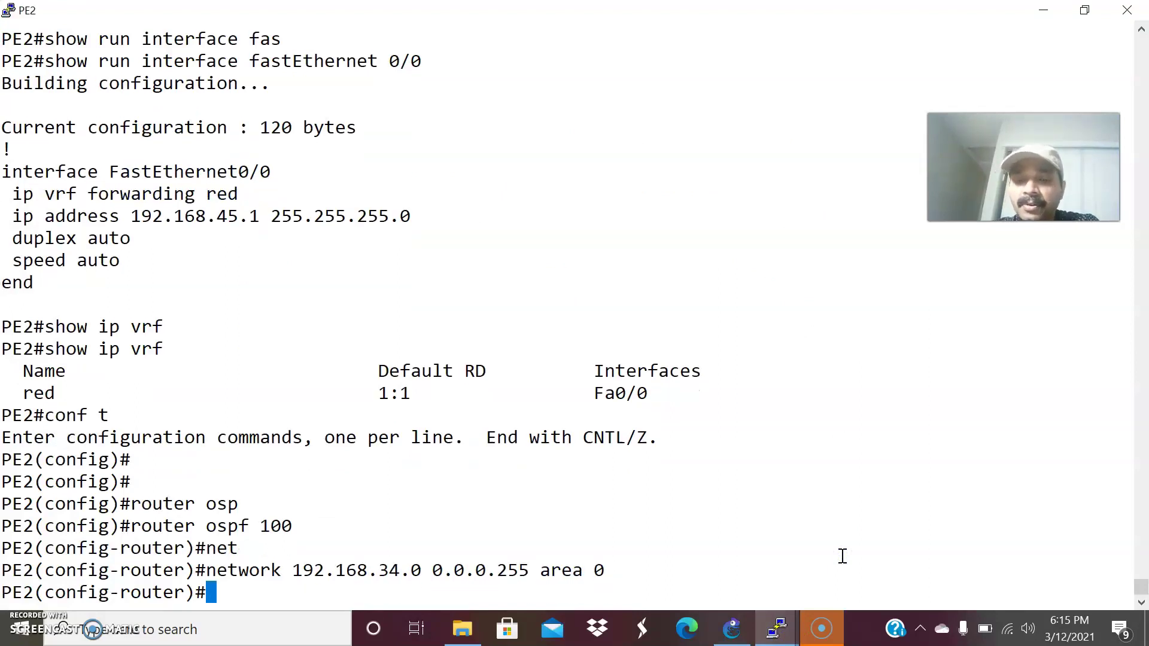
# Advertise network 4.4.4.4 with wildcard 0.0.0.0 in area 0 under PE2's OSPF process.
pyautogui.write('net')
pyautogui.press('Tab')
pyautogui.write('4.4')
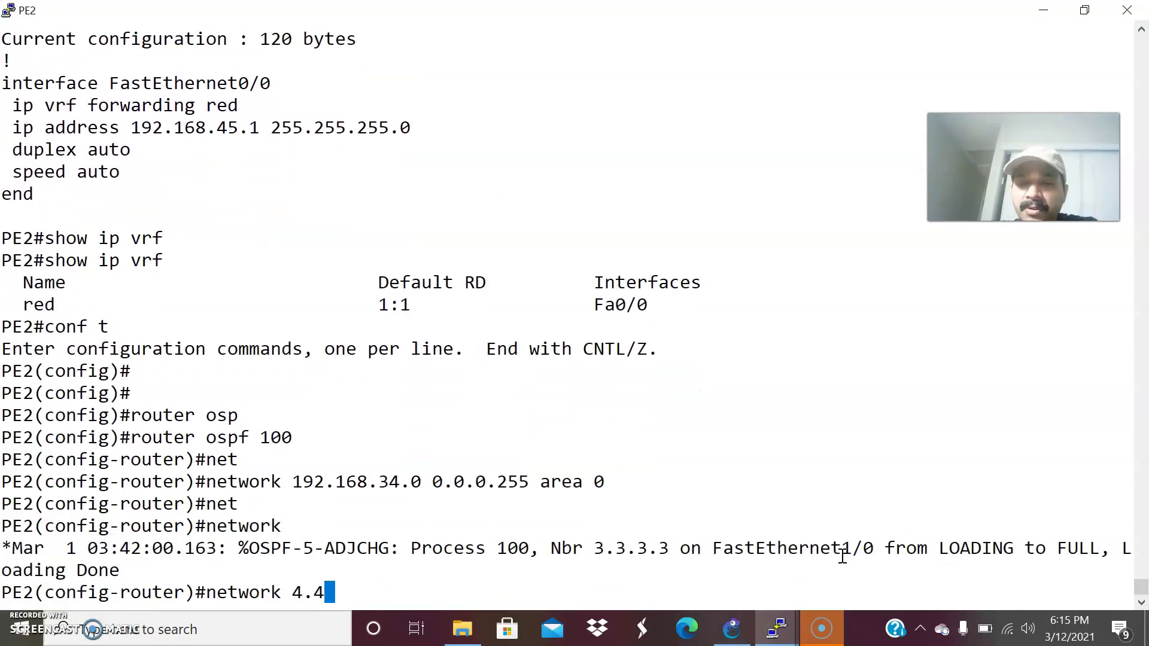
pyautogui.write('.4.4 0.0.0.0 area 0')
pyautogui.press('Return')
# Enable mpls ldp autoconfig under PE2's OSPF process, and leave configuration mode.
pyautogui.write('mpls ldp')
pyautogui.press('Return')
pyautogui.write('mpls ldp a')
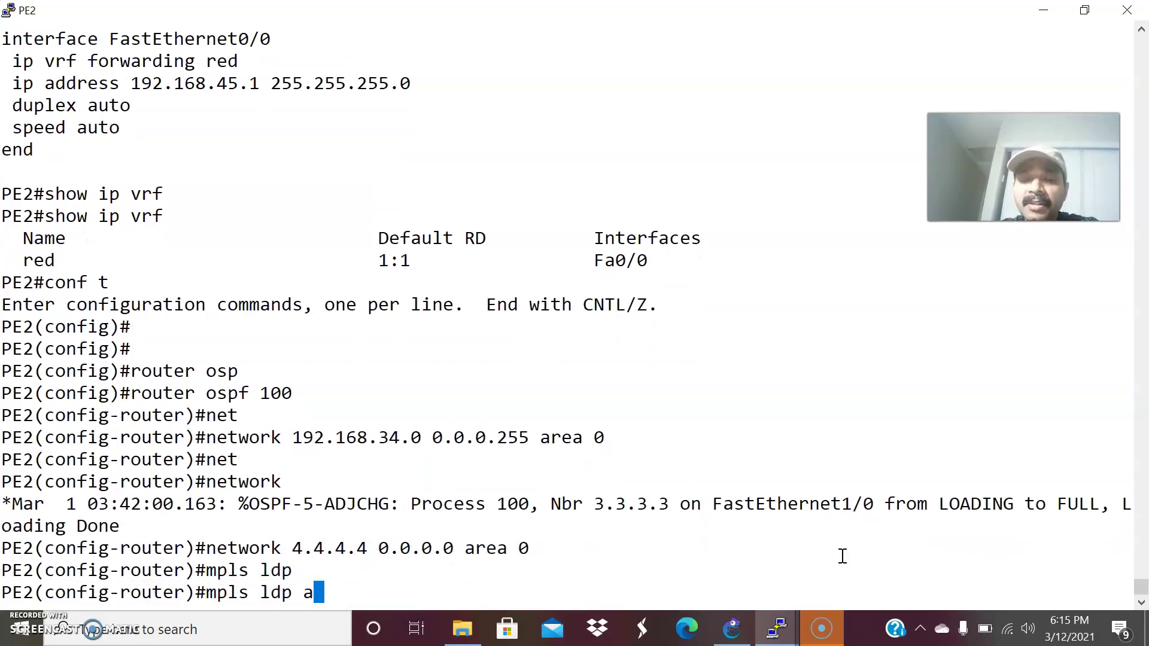
pyautogui.write('u')
pyautogui.press('Tab')
pyautogui.press('Return')
pyautogui.press('Return')
pyautogui.press('Return')
pyautogui.hotkey('ctrl', 'z')
pyautogui.press('Return')
pyautogui.press('Return')
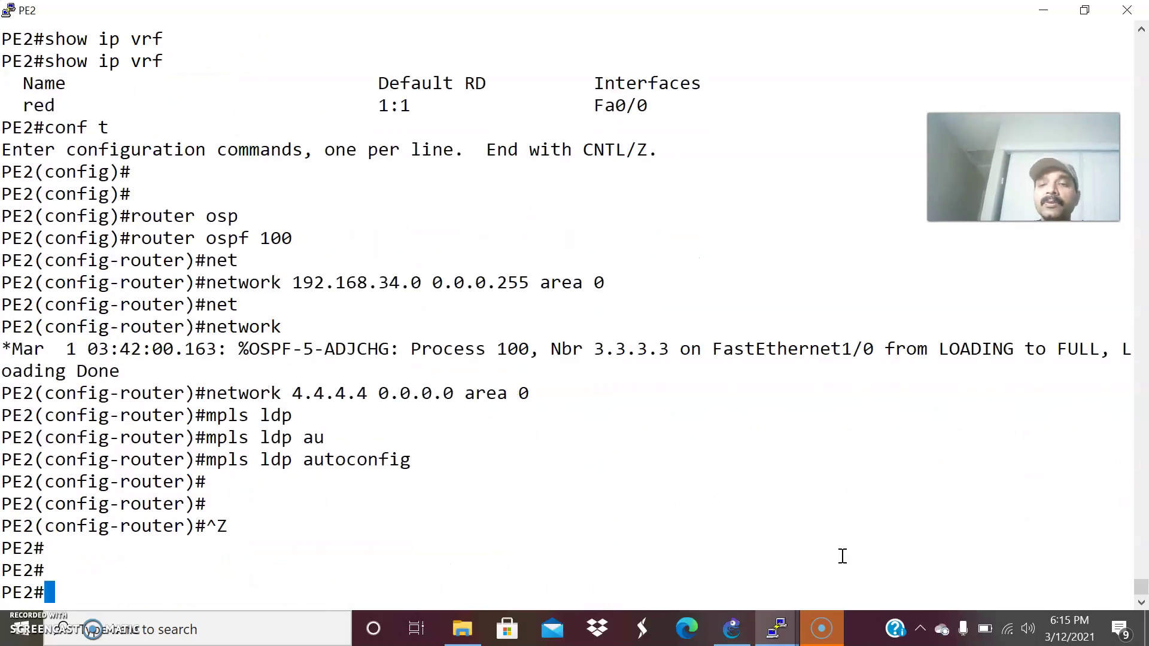
# Check the GNS3 topology, then run show mpls interfaces on the PE1 console.
pyautogui.click(731, 629)
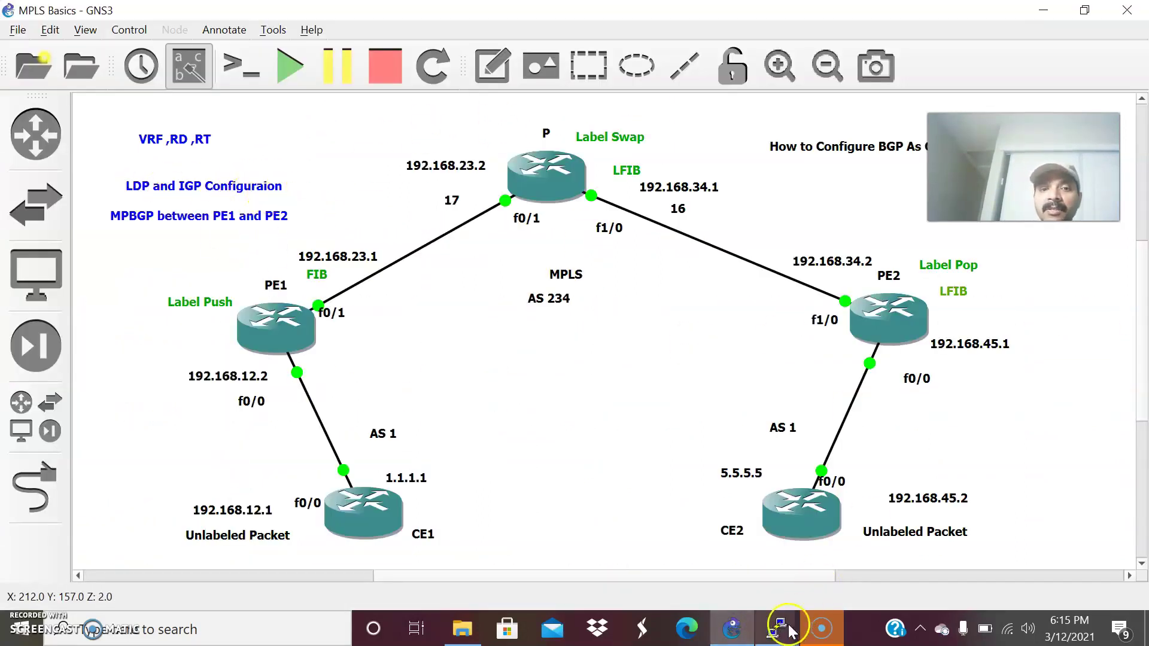
pyautogui.moveTo(791, 631)
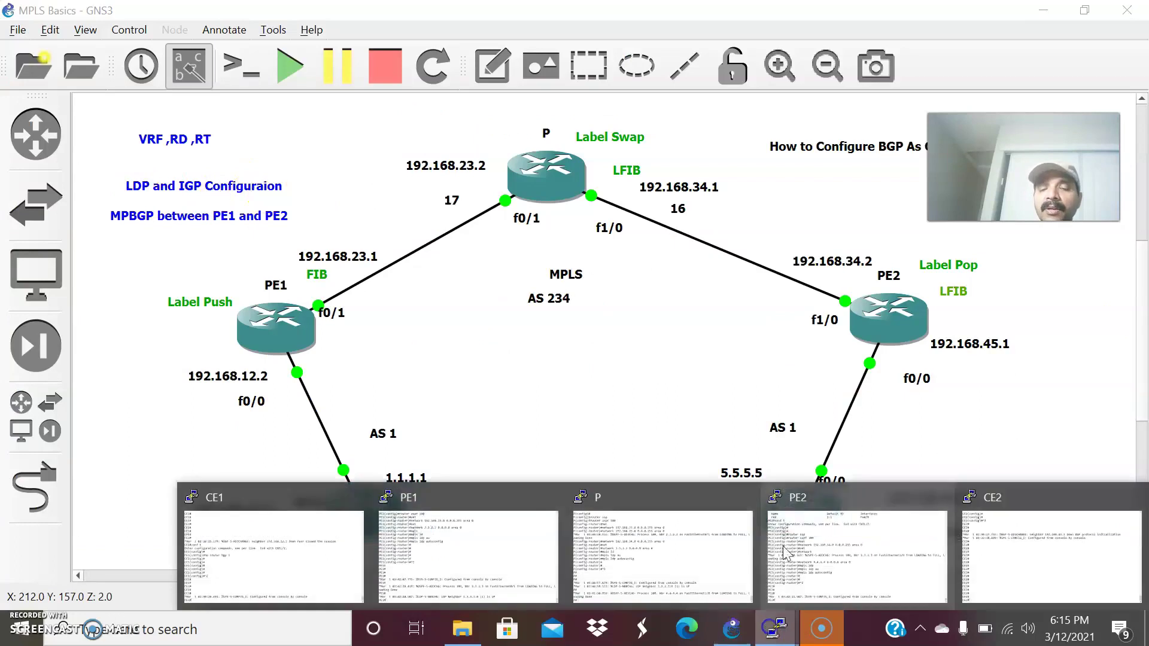
pyautogui.click(523, 553)
pyautogui.write('show mpl')
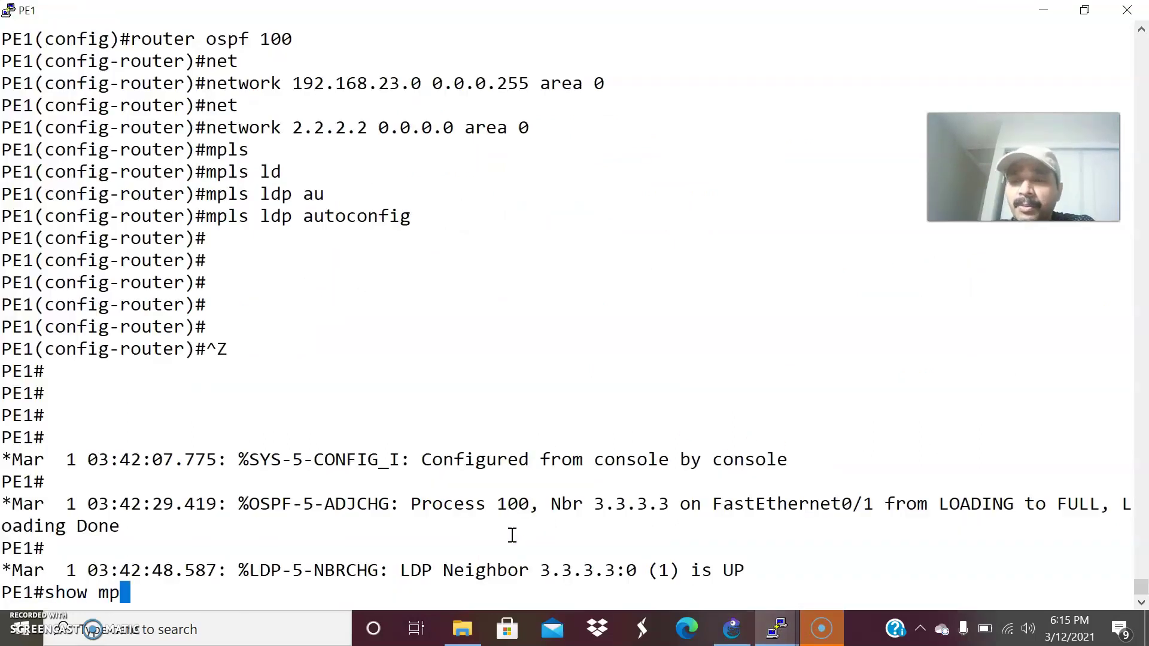
pyautogui.press('Tab')
pyautogui.write('inter')
pyautogui.press('Tab')
pyautogui.press('Return')
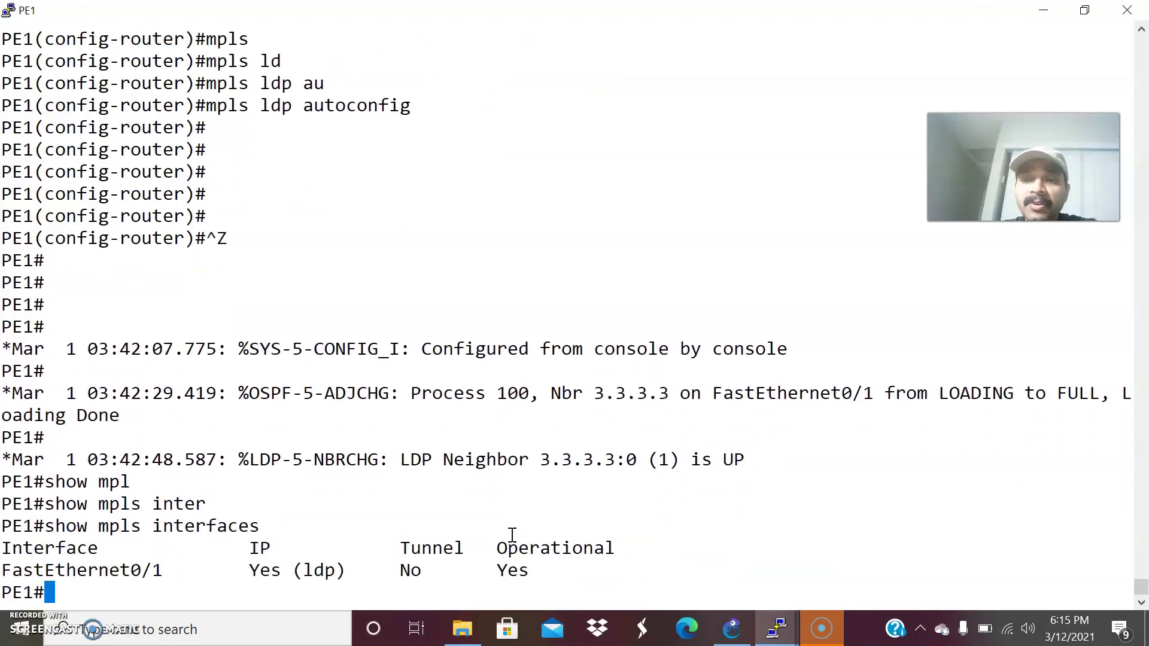
# Run show mpls ldp neighbor on PE1 and compare the peer's details with the P router in the GNS3 topology.
pyautogui.write('show mpls ldp')
pyautogui.press('Tab')
pyautogui.write('ne')
pyautogui.press('Tab')
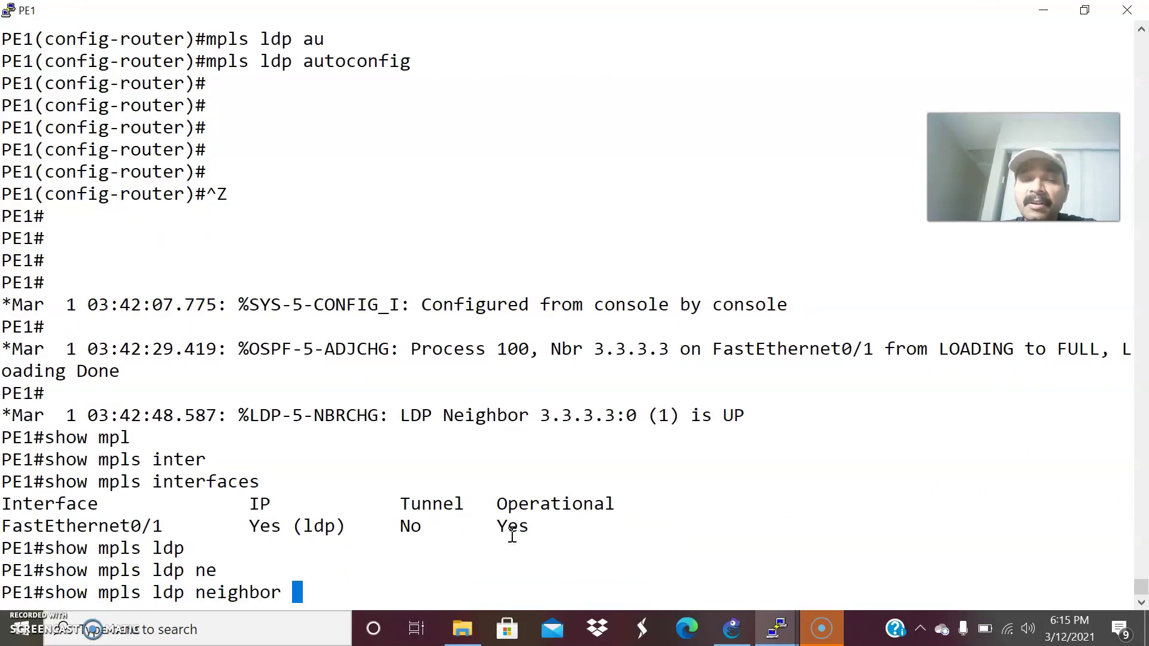
pyautogui.press('Return')
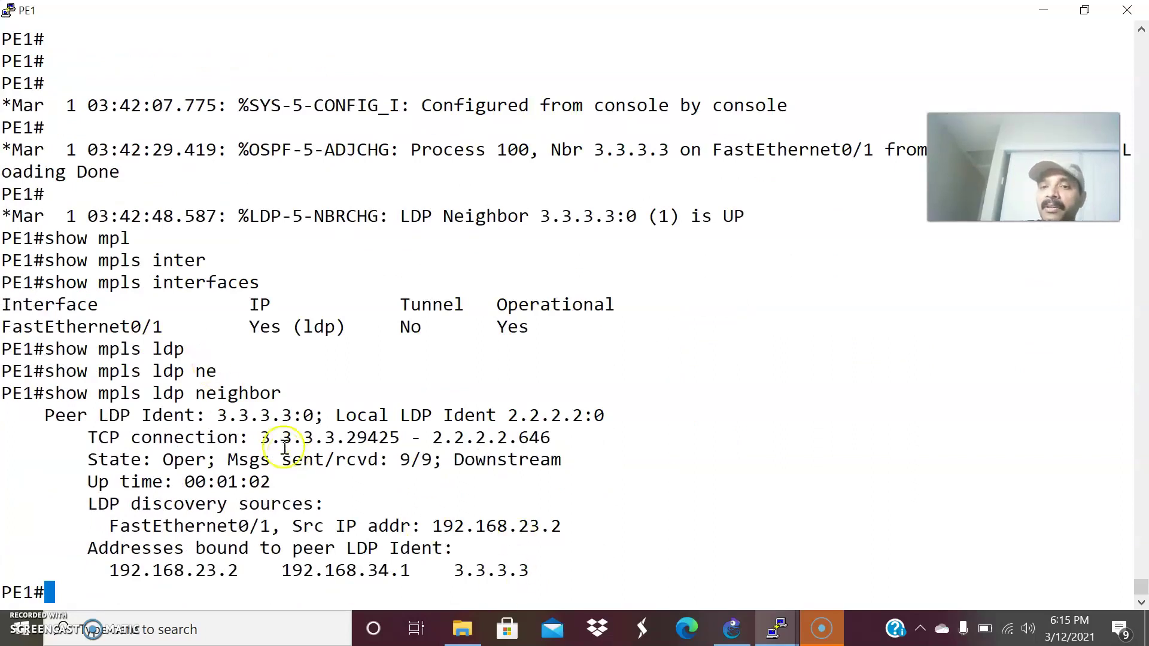
pyautogui.click(731, 628)
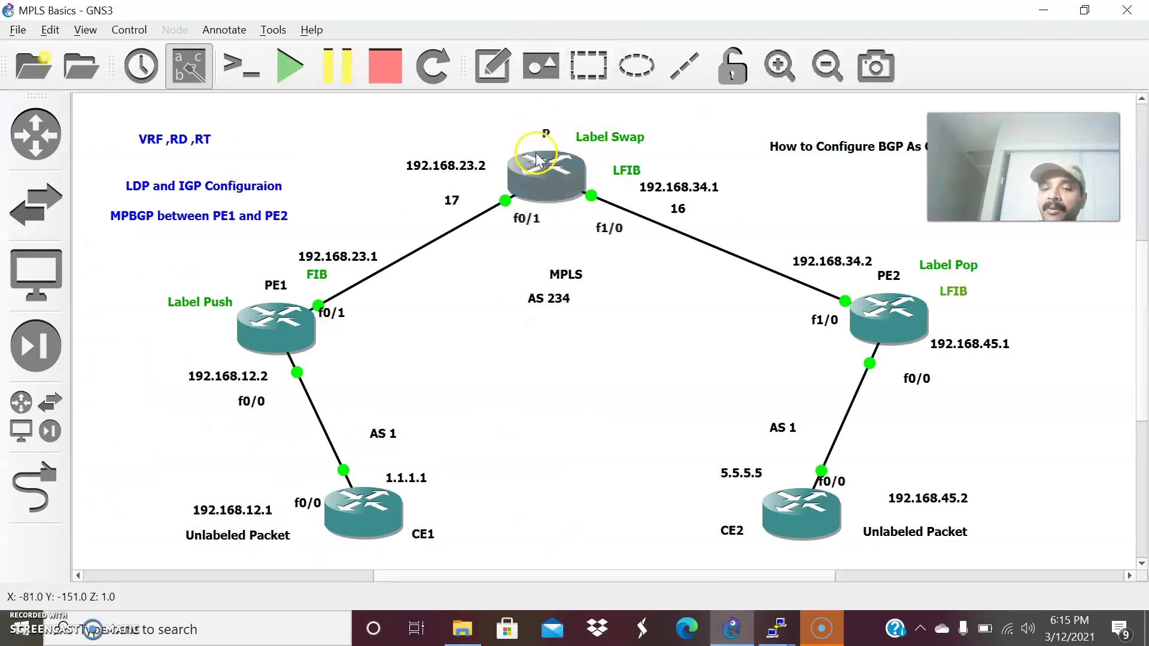
pyautogui.hotkey('alt', 'Tab')
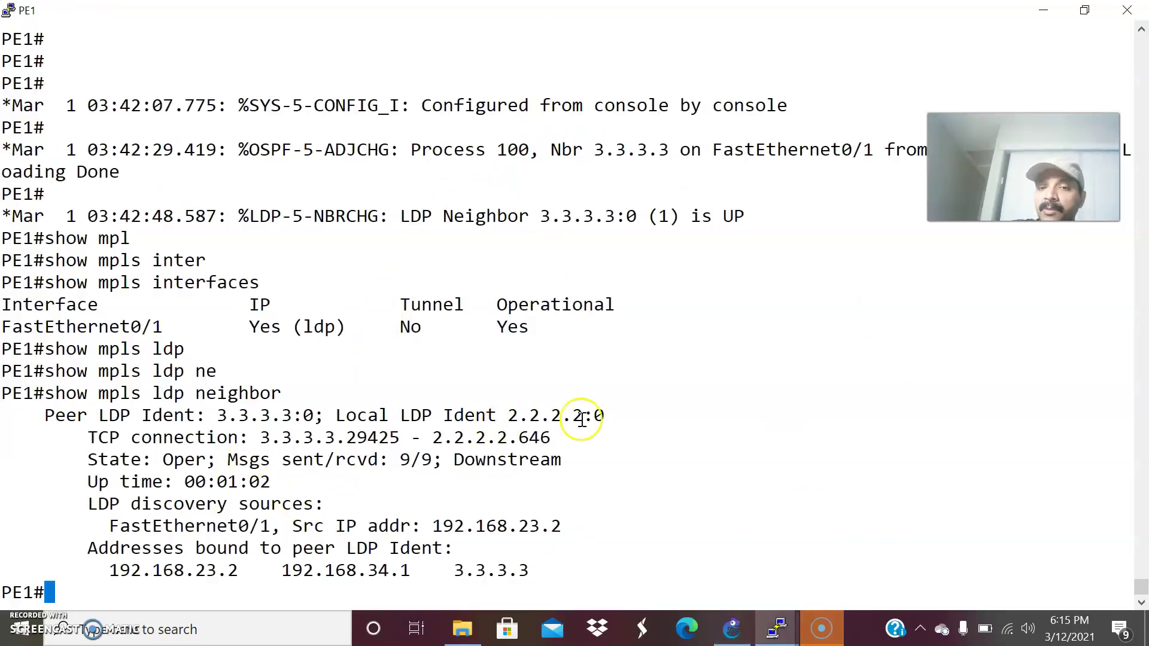
pyautogui.moveTo(88, 460); pyautogui.dragTo(215, 482)
pyautogui.click(159, 524)
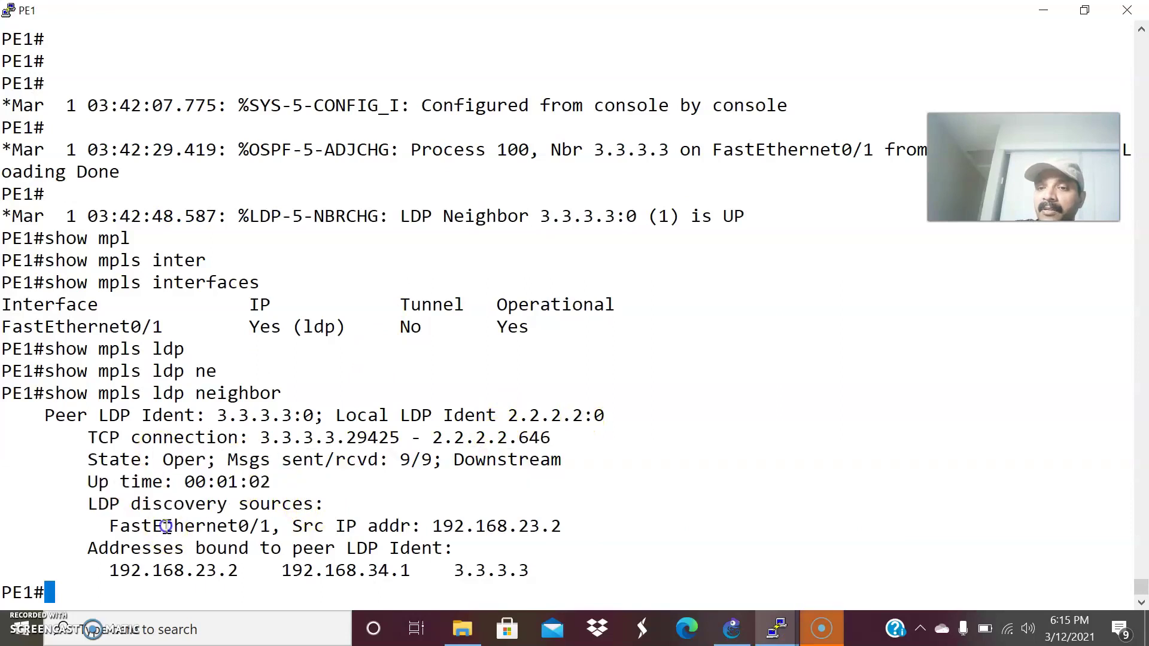
# Check the LDP neighbor messages on the P and PE2 consoles, and return to the GNS3 topology.
pyautogui.moveTo(88, 438); pyautogui.dragTo(212, 436)
pyautogui.click(226, 461)
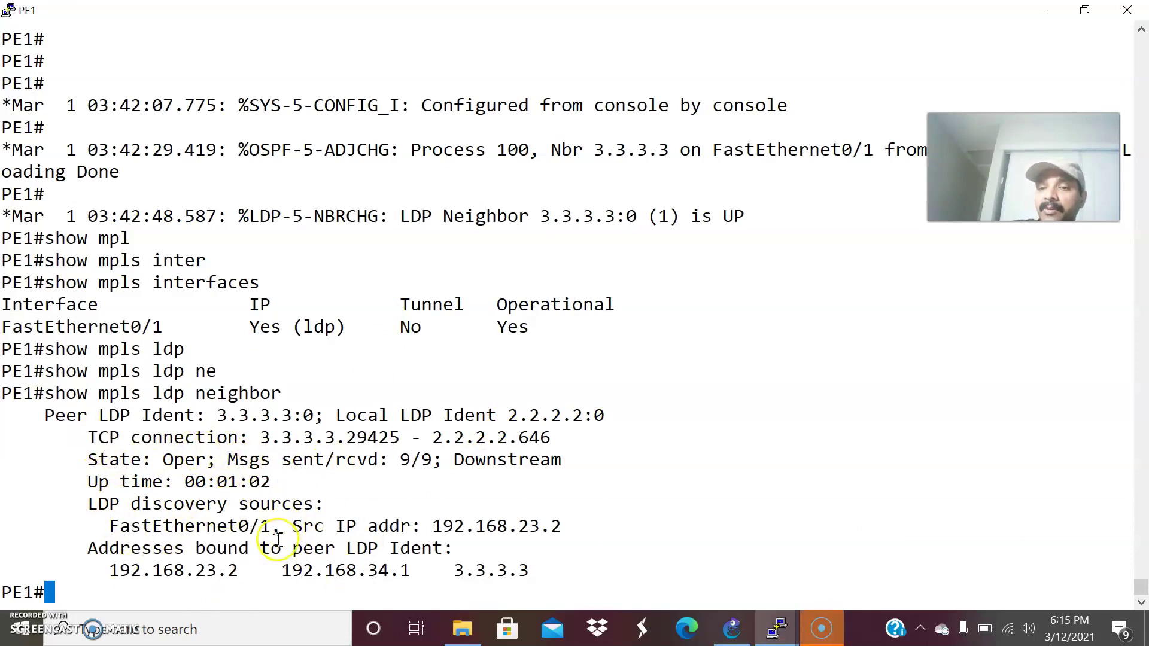
pyautogui.click(771, 630)
pyautogui.click(662, 566)
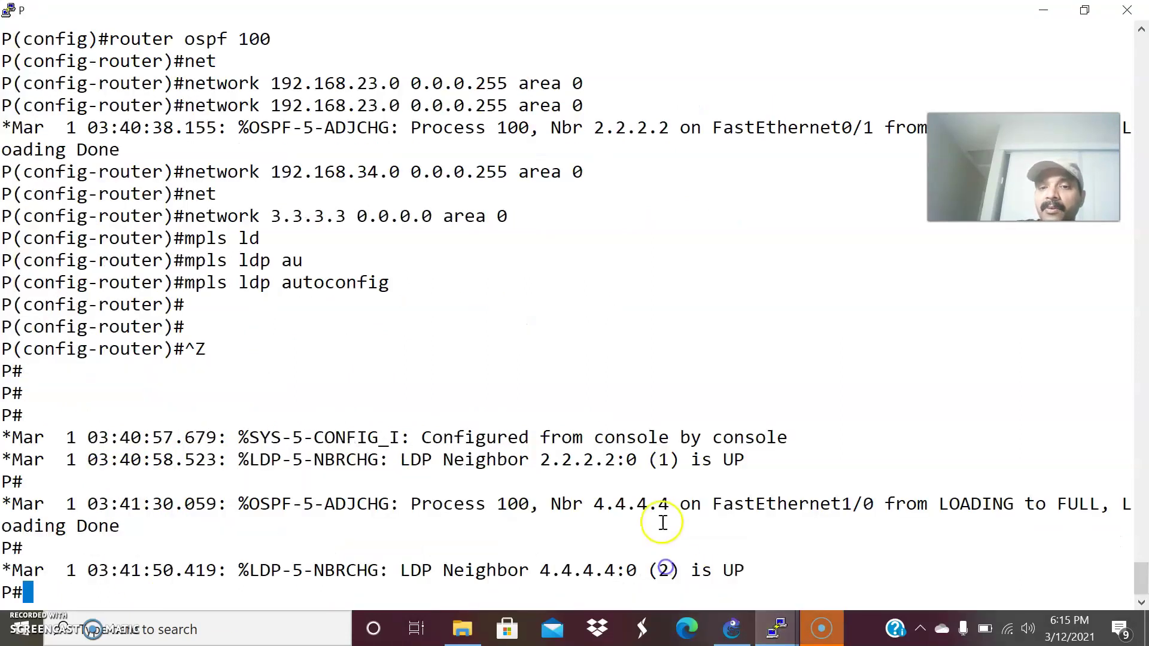
pyautogui.press('Return')
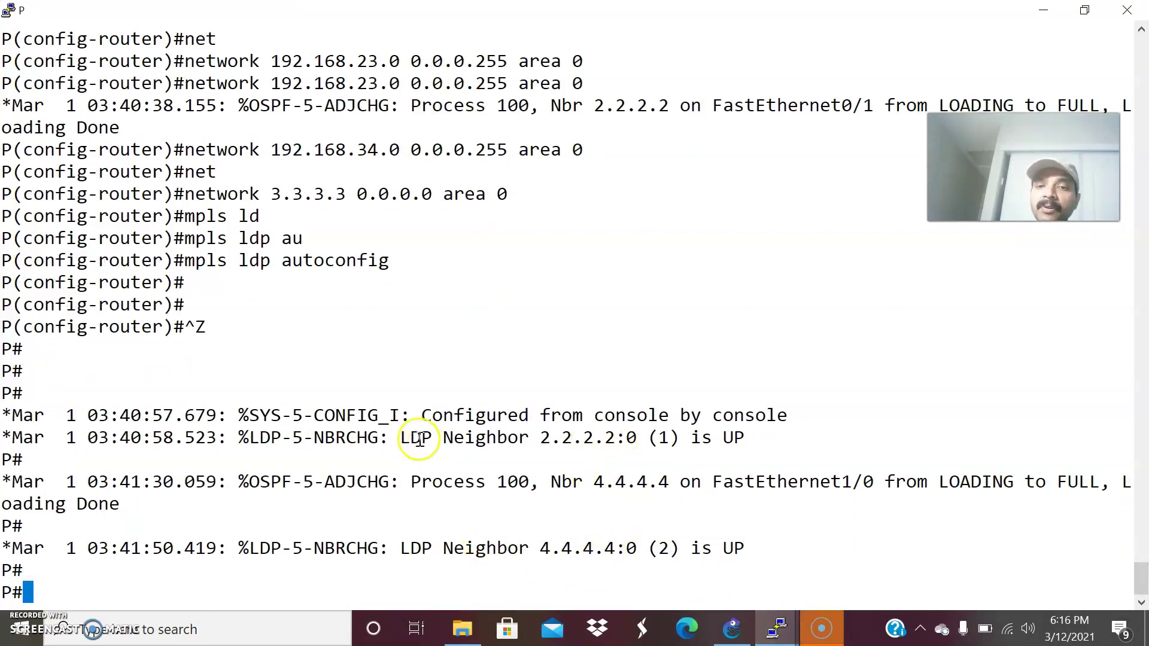
pyautogui.moveTo(400, 438); pyautogui.dragTo(630, 549)
pyautogui.click(630, 549)
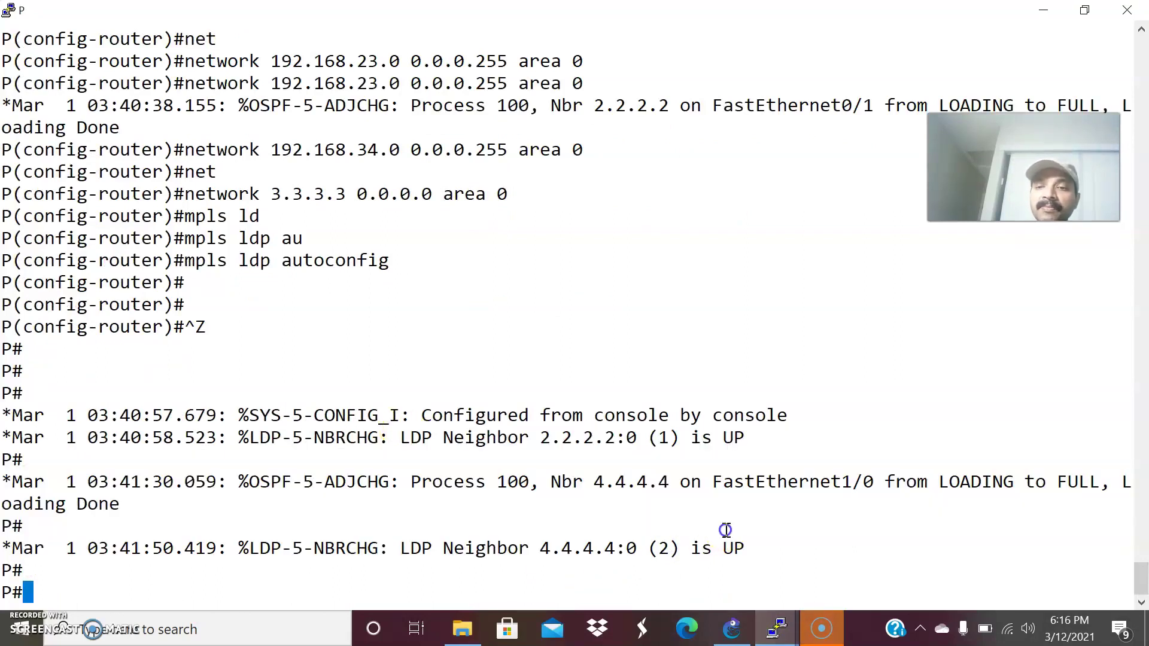
pyautogui.click(777, 629)
pyautogui.click(806, 556)
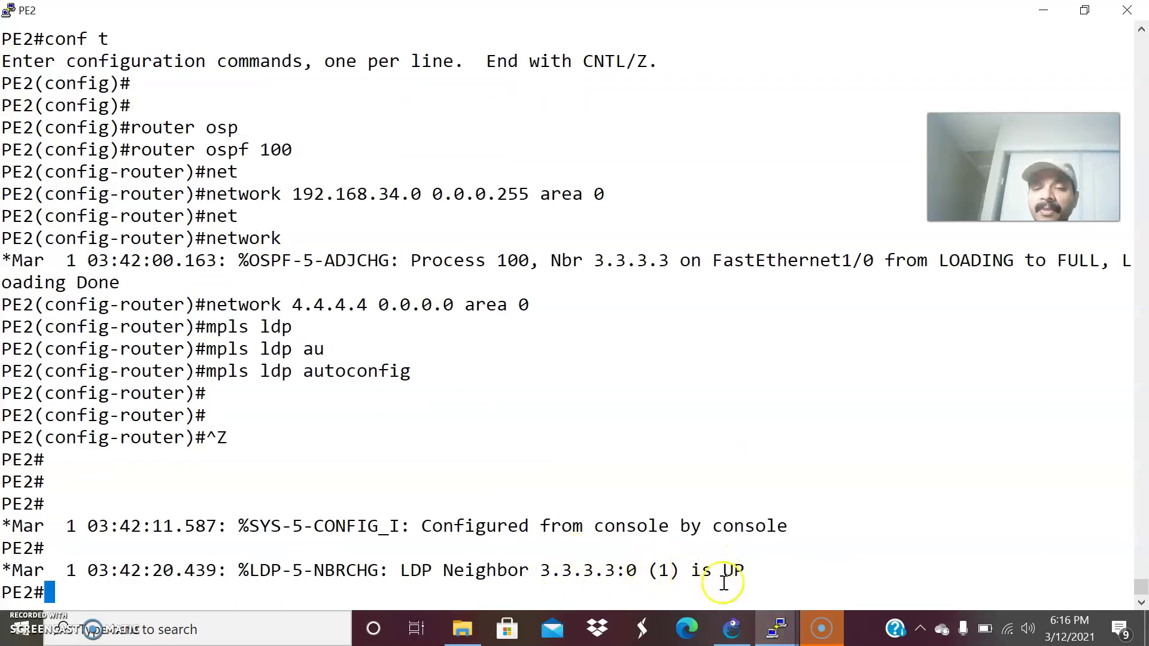
pyautogui.click(731, 628)
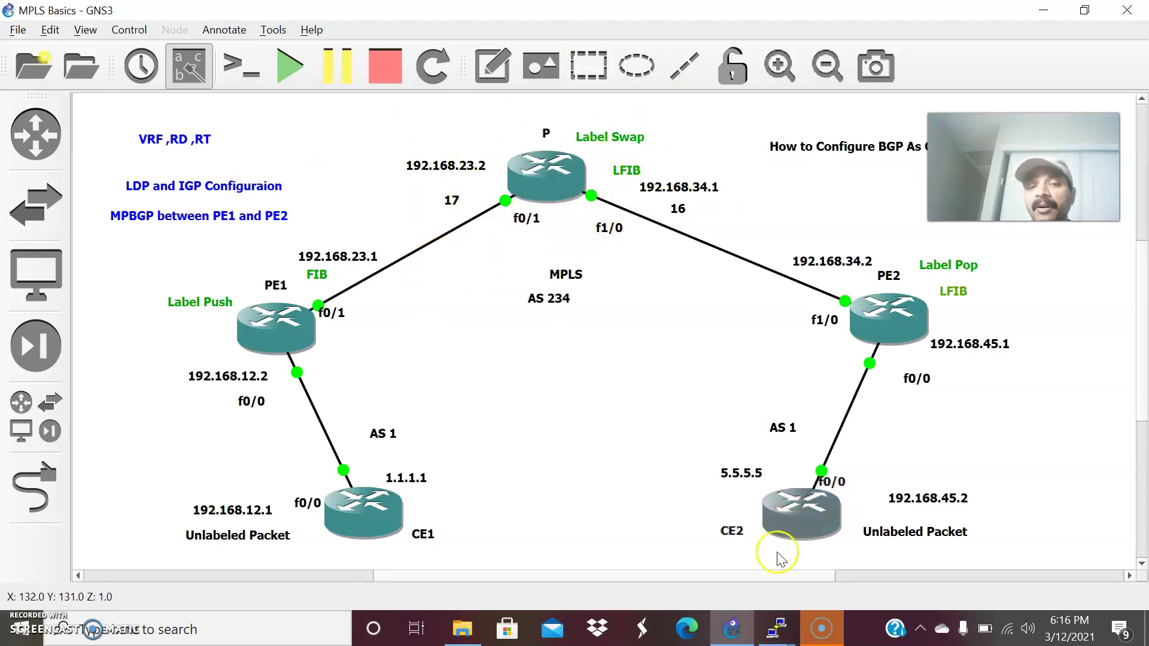
# Run show mpls forwarding-table on the PE1 console and compare its labels with the GNS3 topology.
pyautogui.moveTo(776, 629)
pyautogui.click(467, 554)
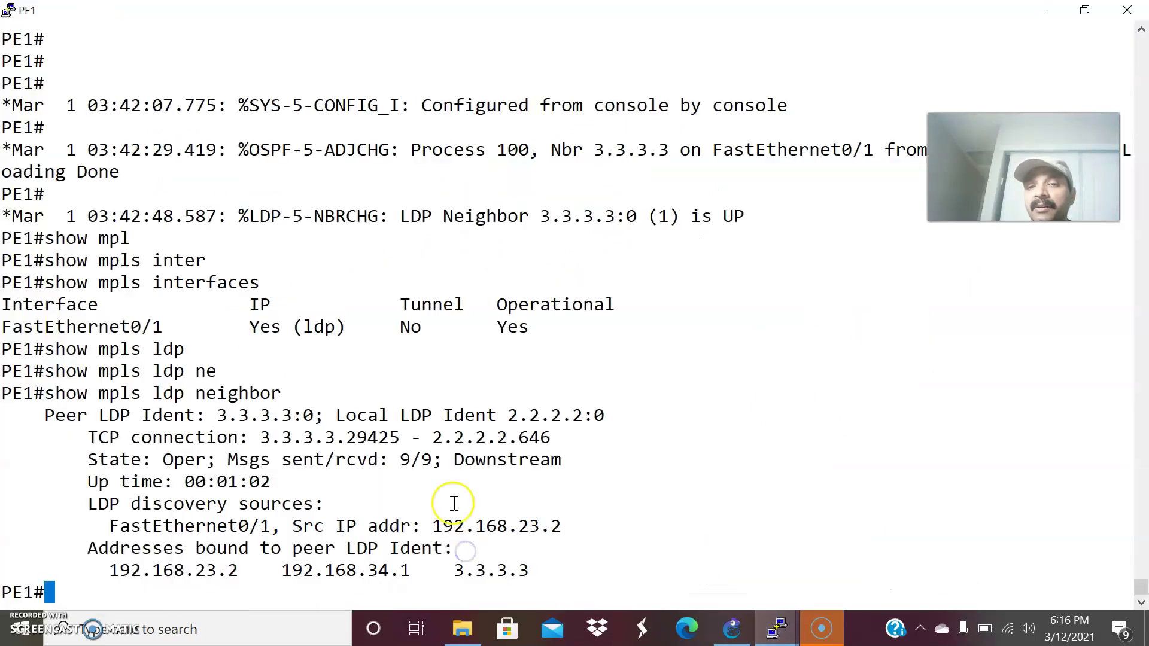
pyautogui.write('show mp')
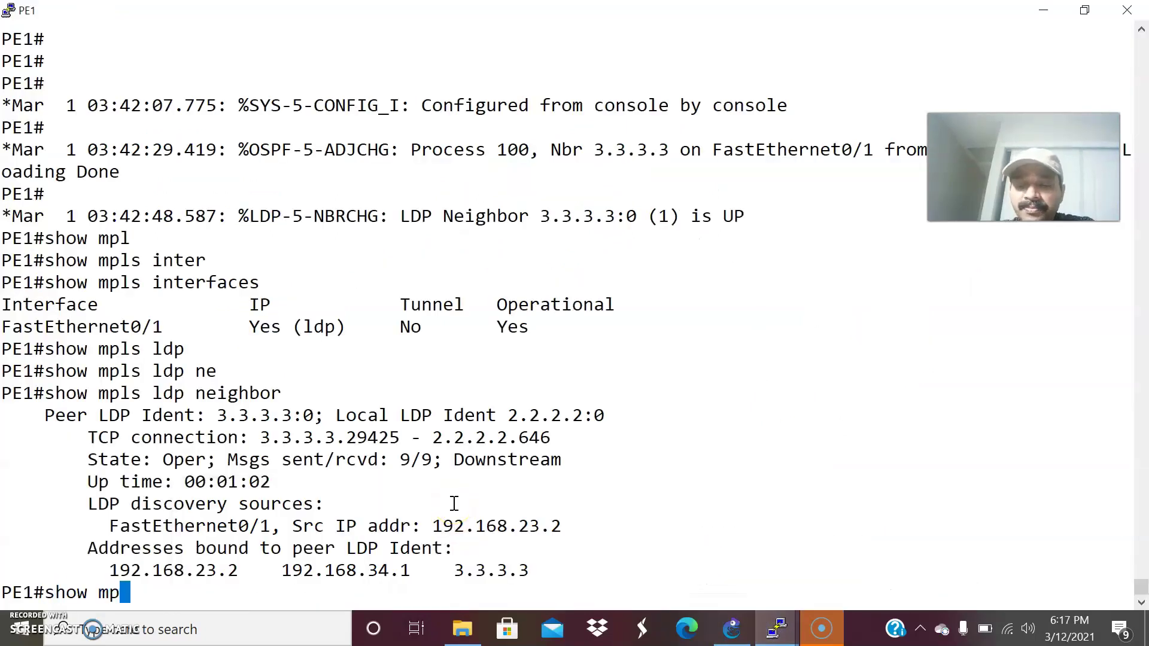
pyautogui.write('l')
pyautogui.press('Tab')
pyautogui.write('fo')
pyautogui.press('Tab')
pyautogui.press('Return')
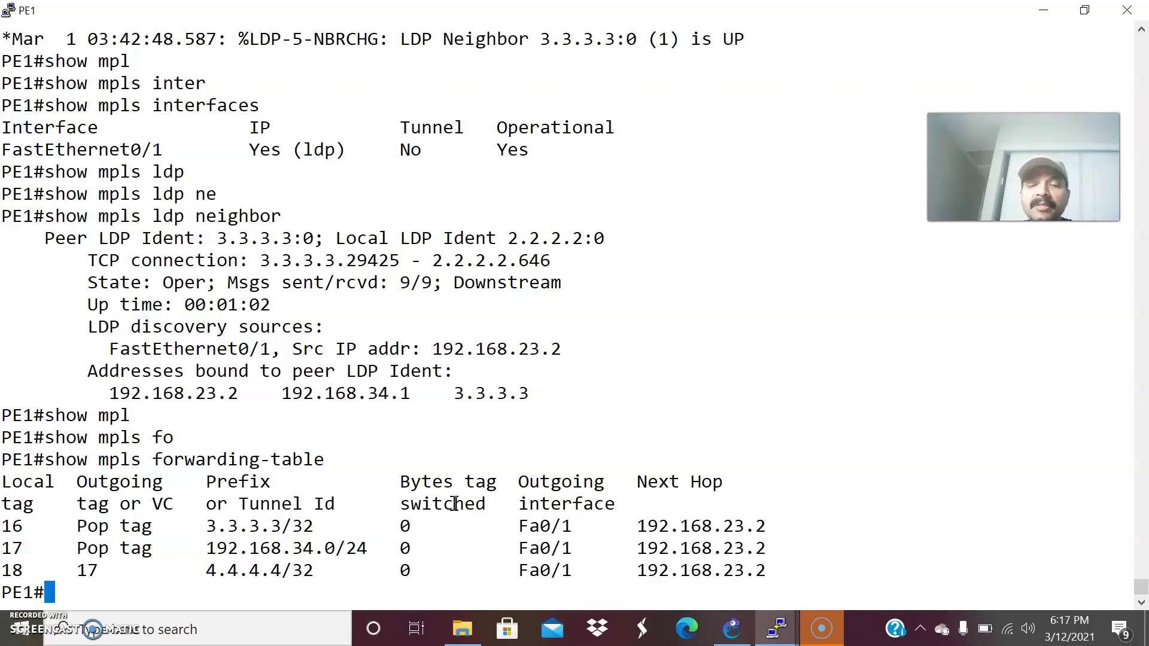
pyautogui.click(743, 625)
pyautogui.click(738, 626)
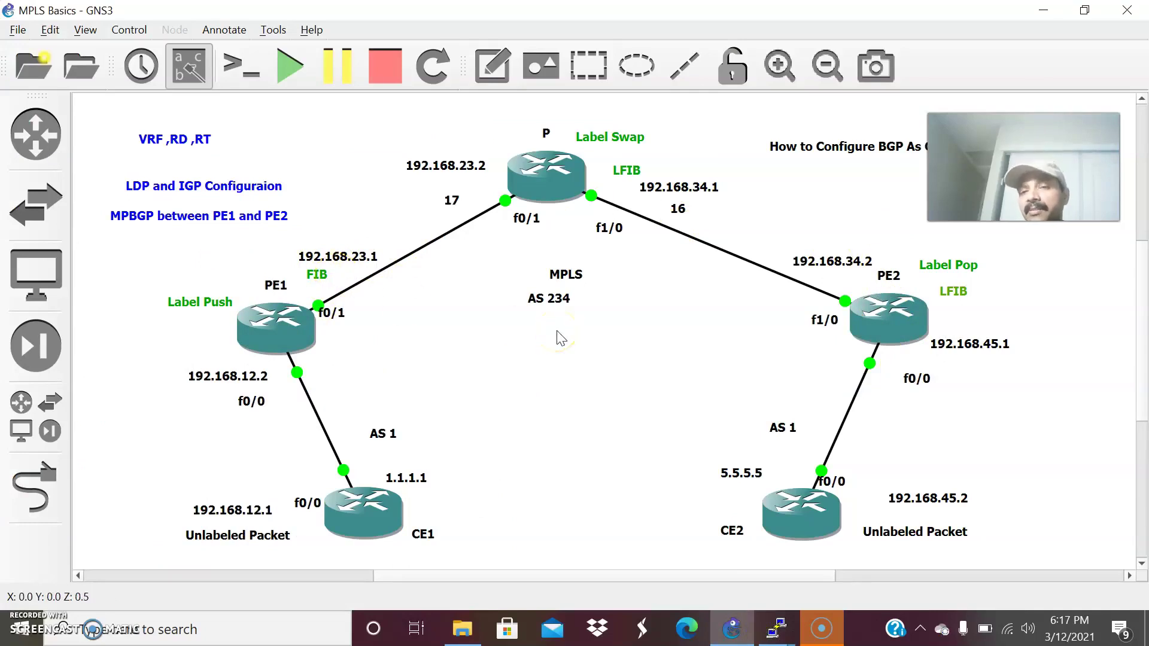
pyautogui.moveTo(778, 638)
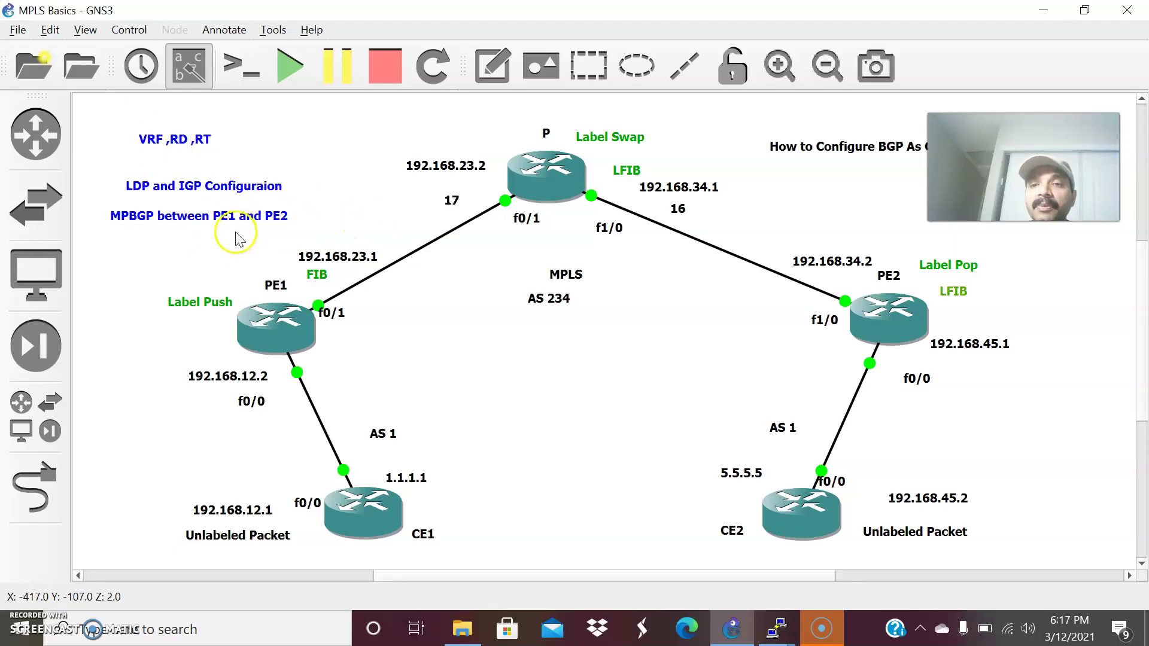
pyautogui.click(475, 229)
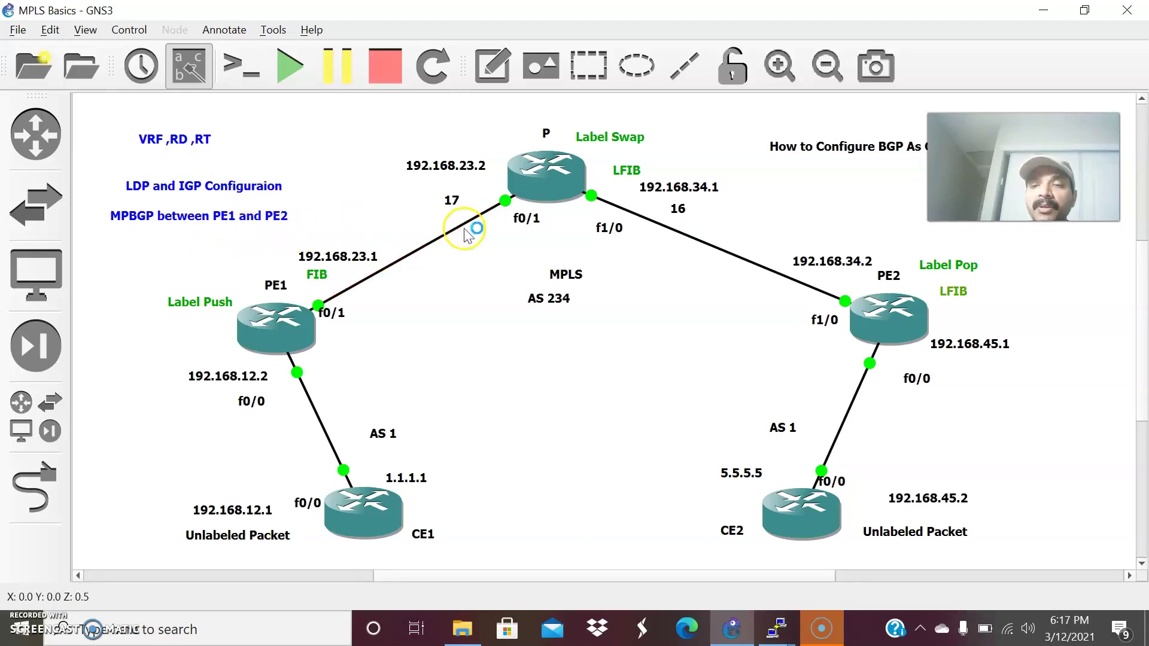
pyautogui.click(682, 309)
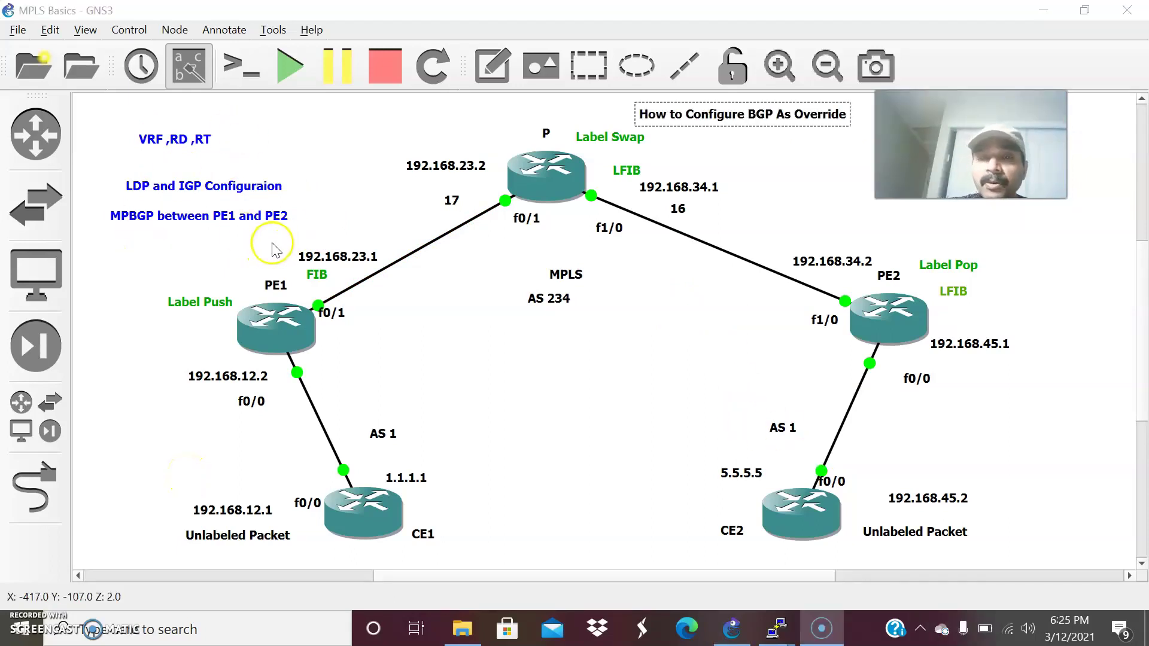
# Switch to the PE1 console and enter global configuration mode.
pyautogui.moveTo(776, 629)
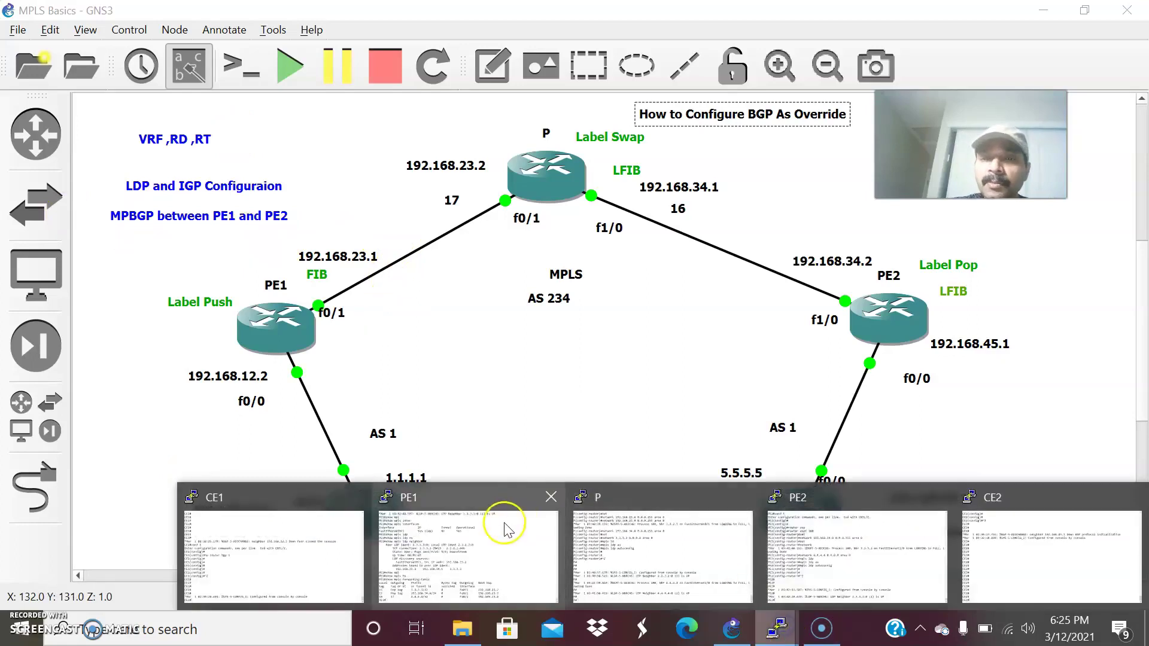
pyautogui.click(504, 530)
pyautogui.press('Return')
pyautogui.press('Return')
pyautogui.press('Return')
pyautogui.press('Return')
pyautogui.press('Return')
pyautogui.press('Return')
pyautogui.press('Return')
pyautogui.press('Return')
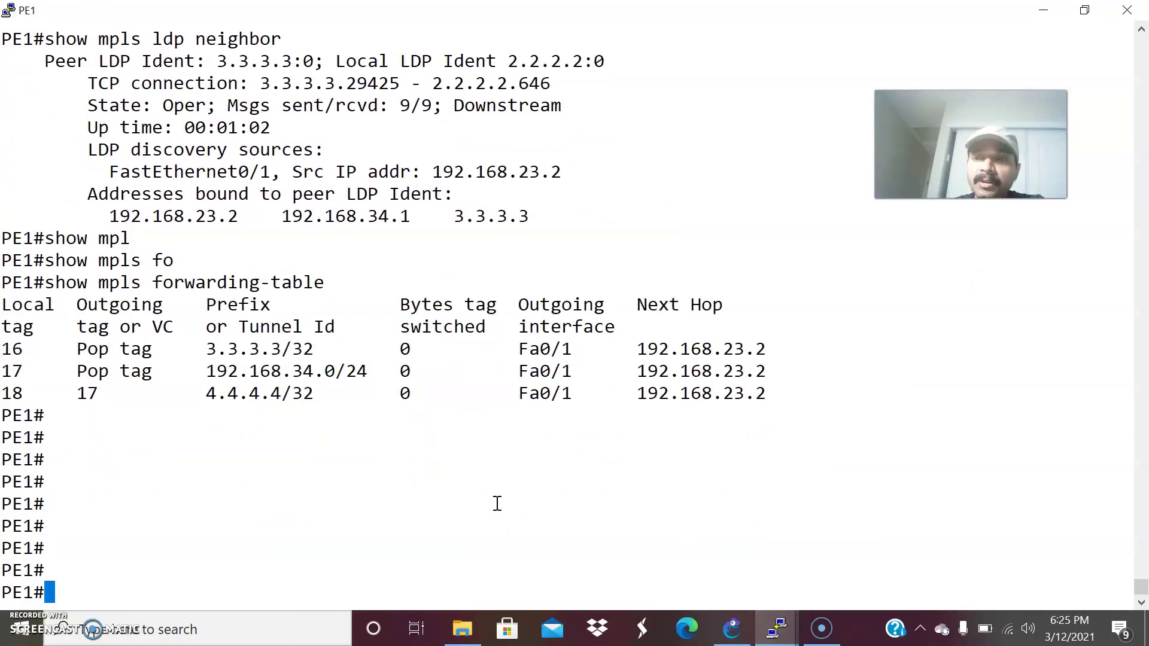
pyautogui.write('conf t')
pyautogui.press('Return')
pyautogui.press('Return')
pyautogui.press('Return')
pyautogui.press('Return')
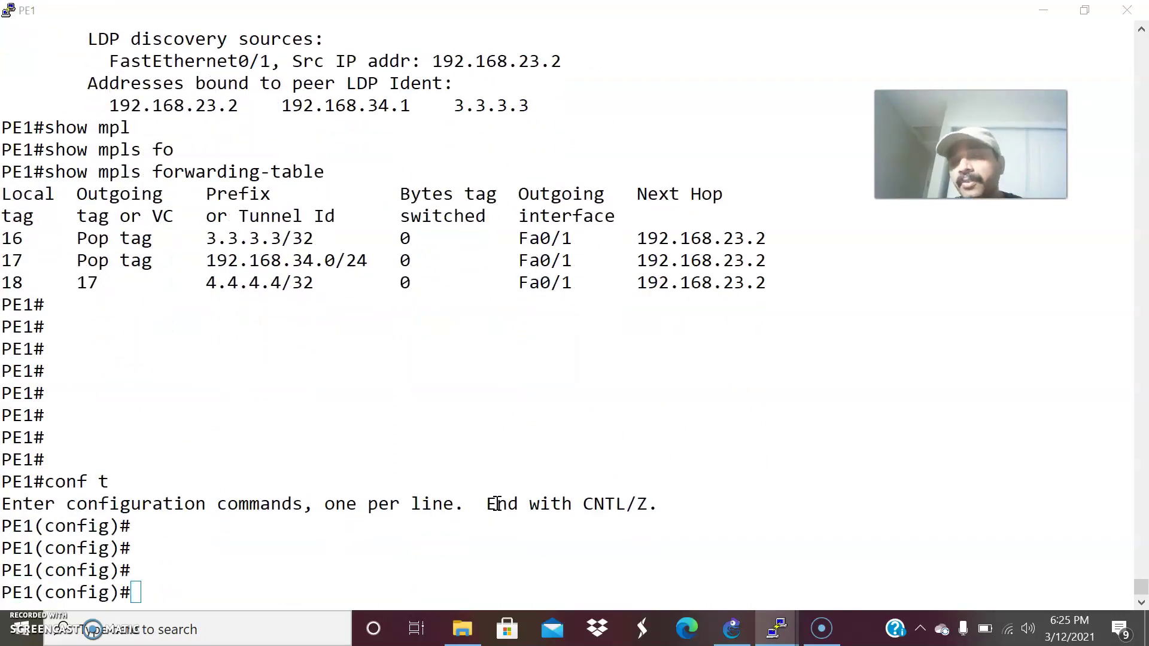
# Check the MPLS core's AS number in the GNS3 topology, and start BGP process 234 on PE1.
pyautogui.click(732, 627)
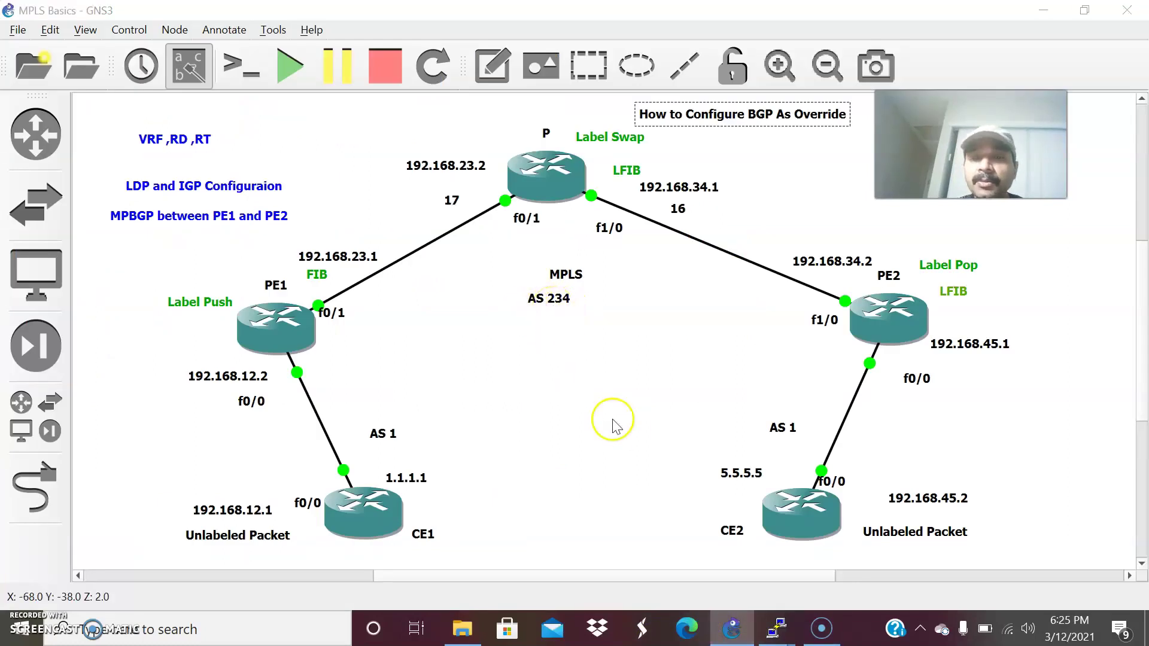
pyautogui.moveTo(772, 636)
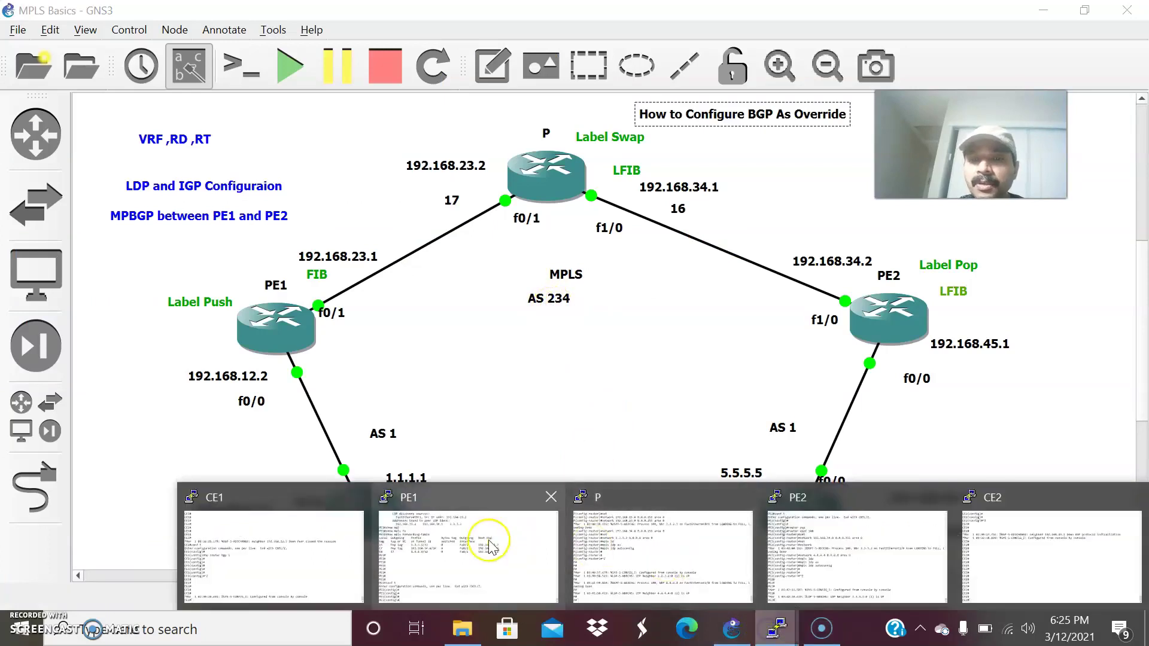
pyautogui.click(488, 537)
pyautogui.write('route')
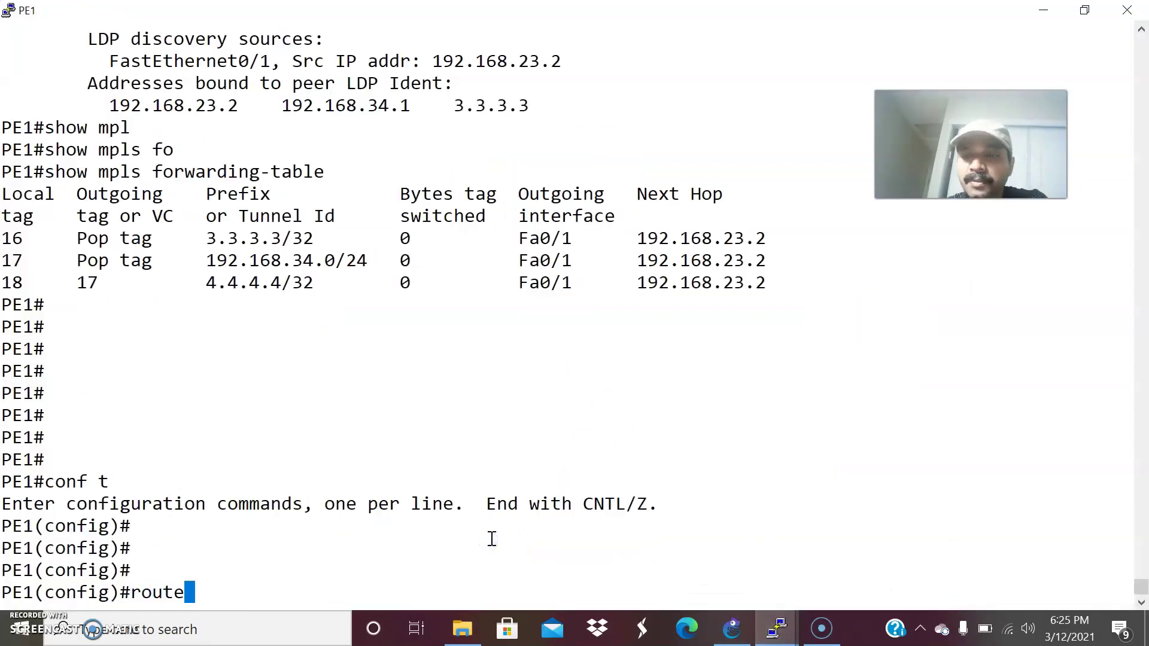
pyautogui.write('r bgp 234')
pyautogui.press('Return')
# Define PE2's loopback 4.4.4.4 as a BGP neighbor with remote-as 234 on PE1.
pyautogui.write('nei')
pyautogui.press('Tab')
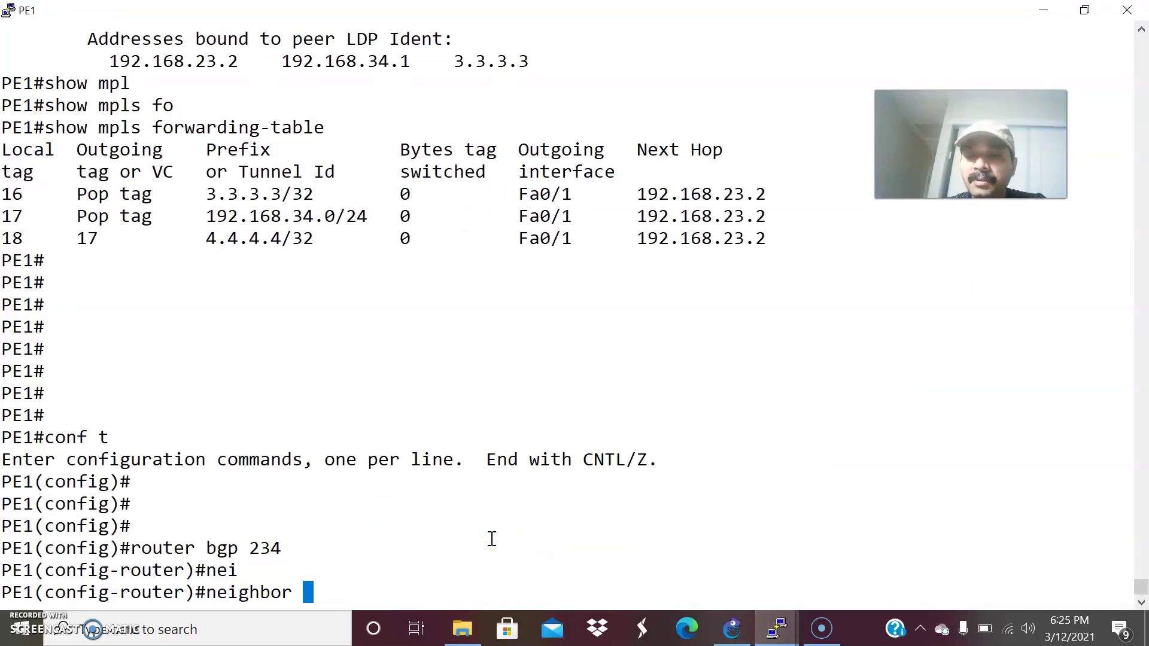
pyautogui.click(731, 628)
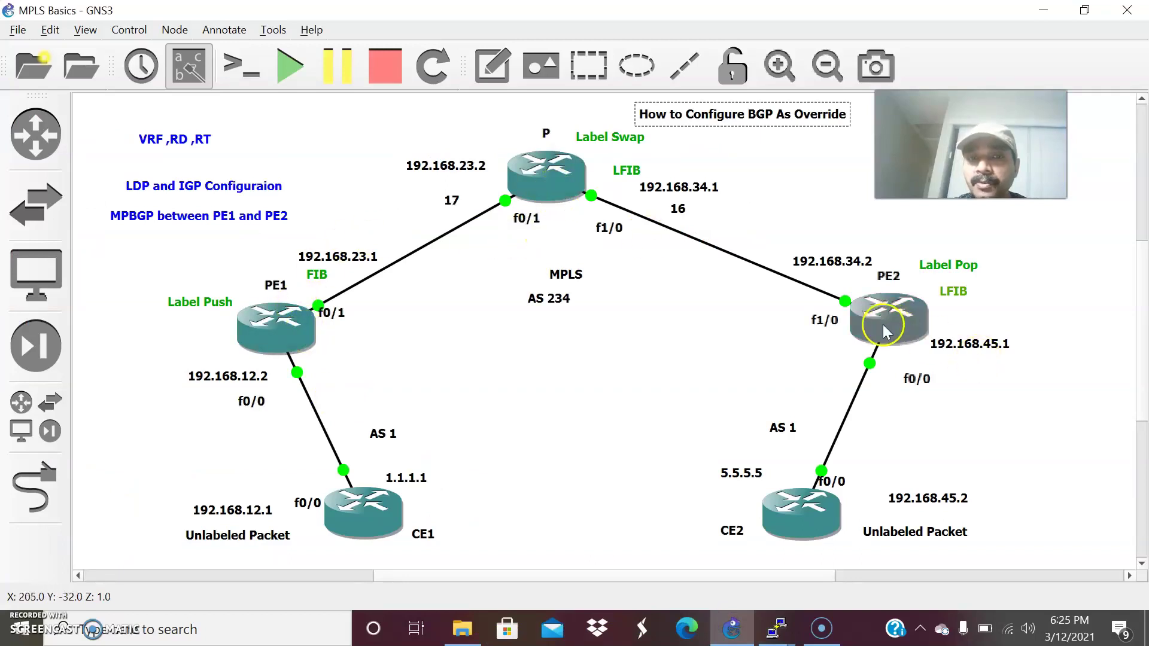
pyautogui.hotkey('alt', 'Tab')
pyautogui.write('4.')
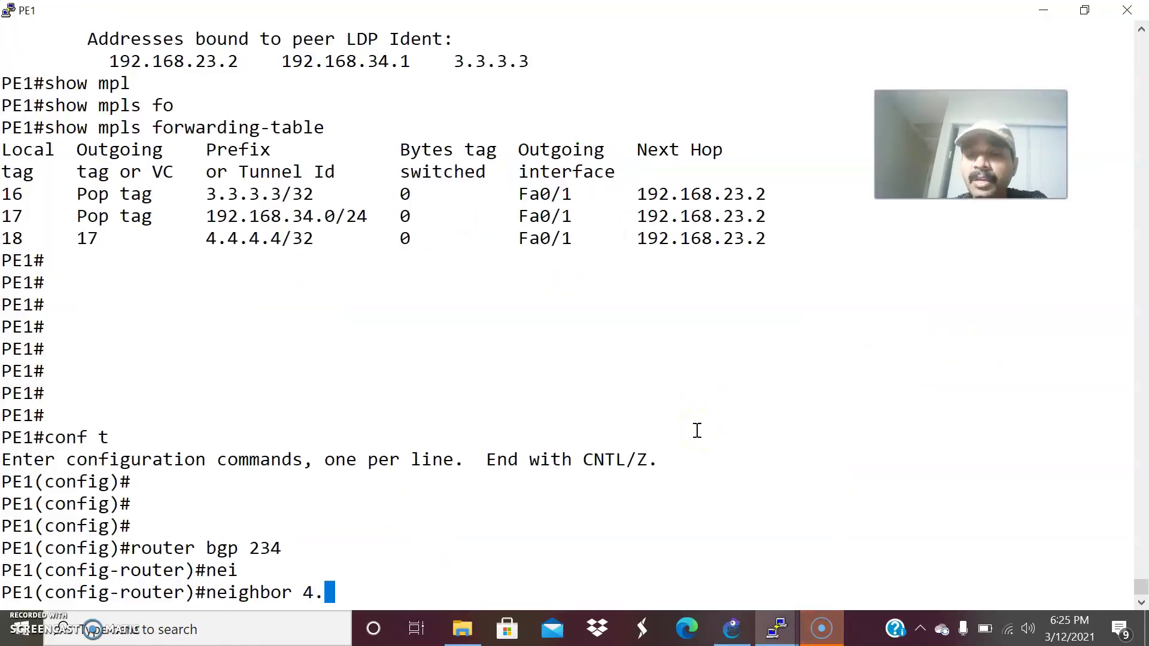
pyautogui.write('4.4.4 remot')
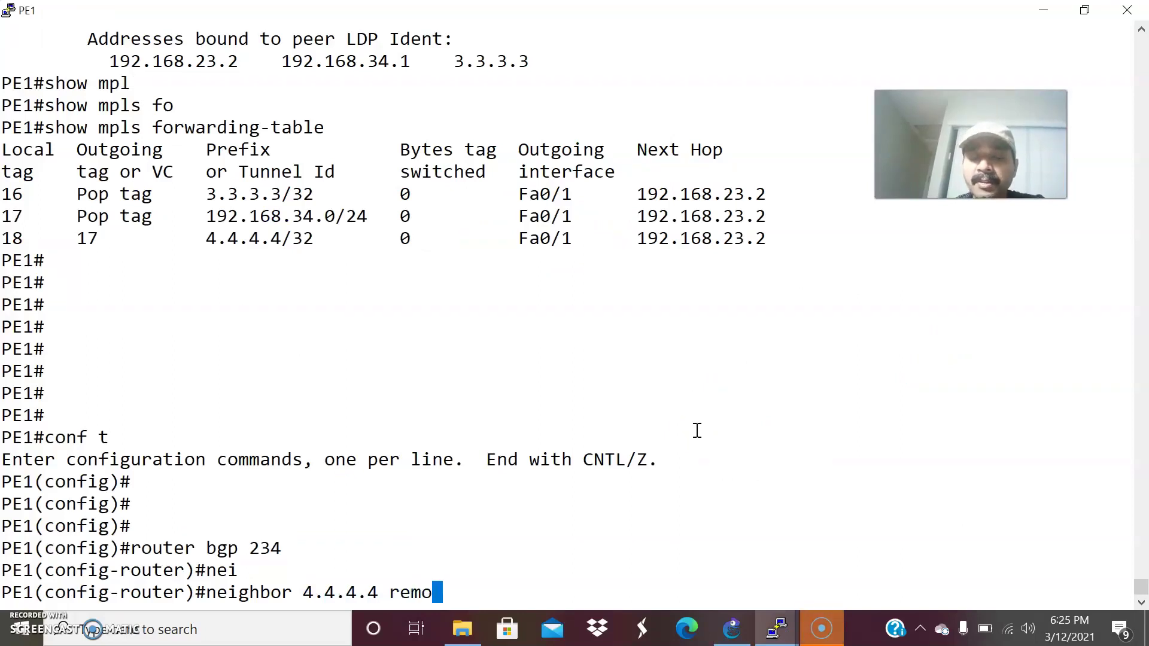
pyautogui.press('Tab')
pyautogui.write('234')
pyautogui.press('Return')
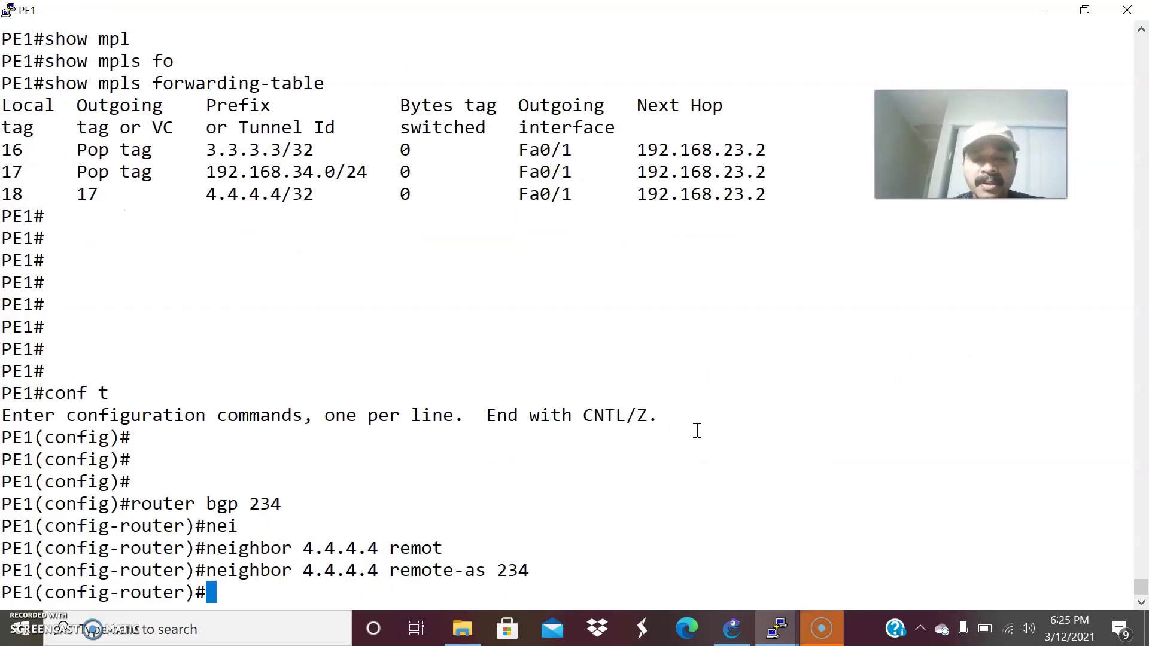
# Set loopback 0 as the update source for neighbor 4.4.4.4 under PE1's BGP process.
pyautogui.press('Up')
pyautogui.press('BackSpace')
pyautogui.press('BackSpace')
pyautogui.press('BackSpace')
pyautogui.press('BackSpace')
pyautogui.press('BackSpace')
pyautogui.press('BackSpace')
pyautogui.press('BackSpace')
pyautogui.press('BackSpace')
pyautogui.press('BackSpace')
pyautogui.press('BackSpace')
pyautogui.press('BackSpace')
pyautogui.press('BackSpace')
pyautogui.press('BackSpace')
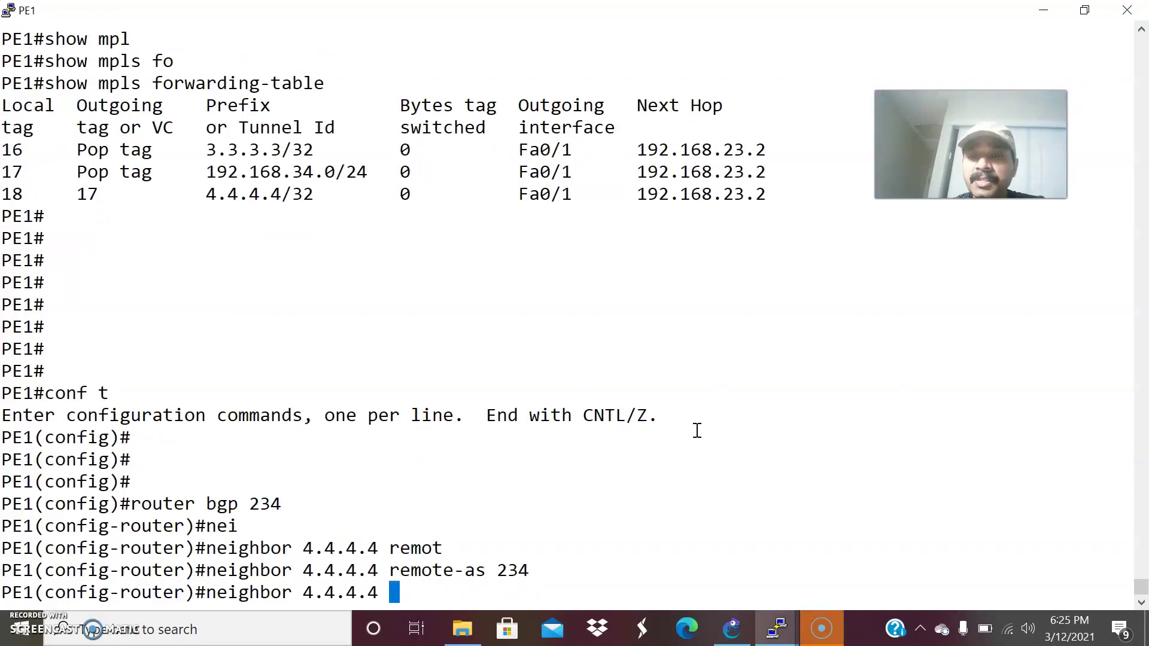
pyautogui.write('up')
pyautogui.press('Tab')
pyautogui.write('loo')
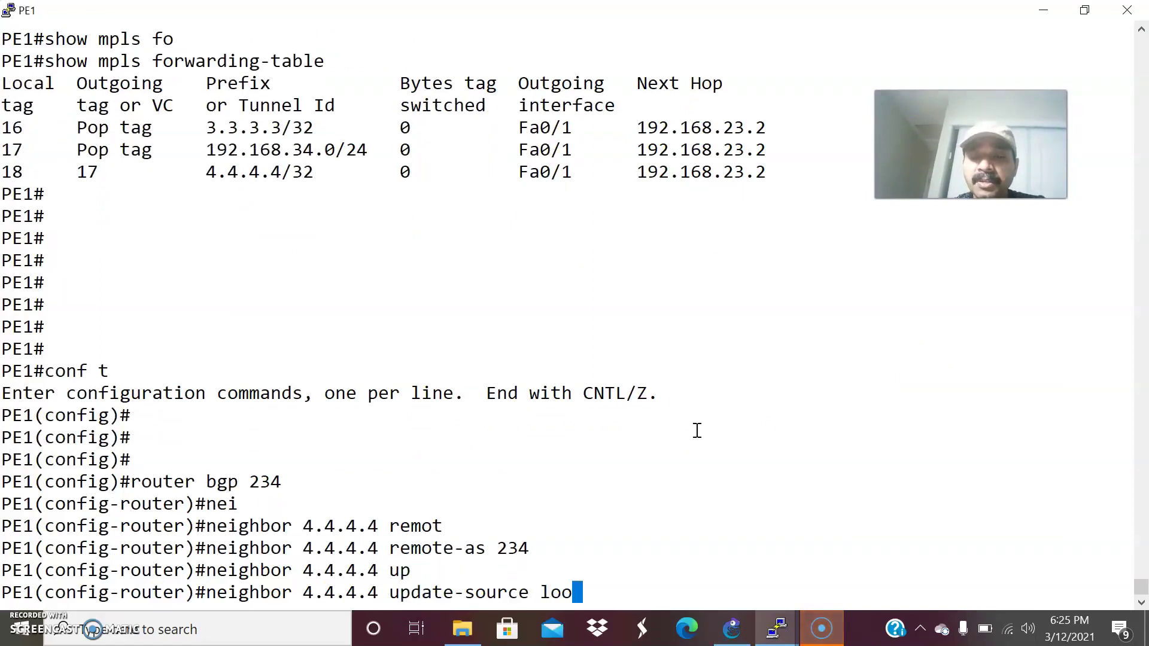
pyautogui.press('Tab')
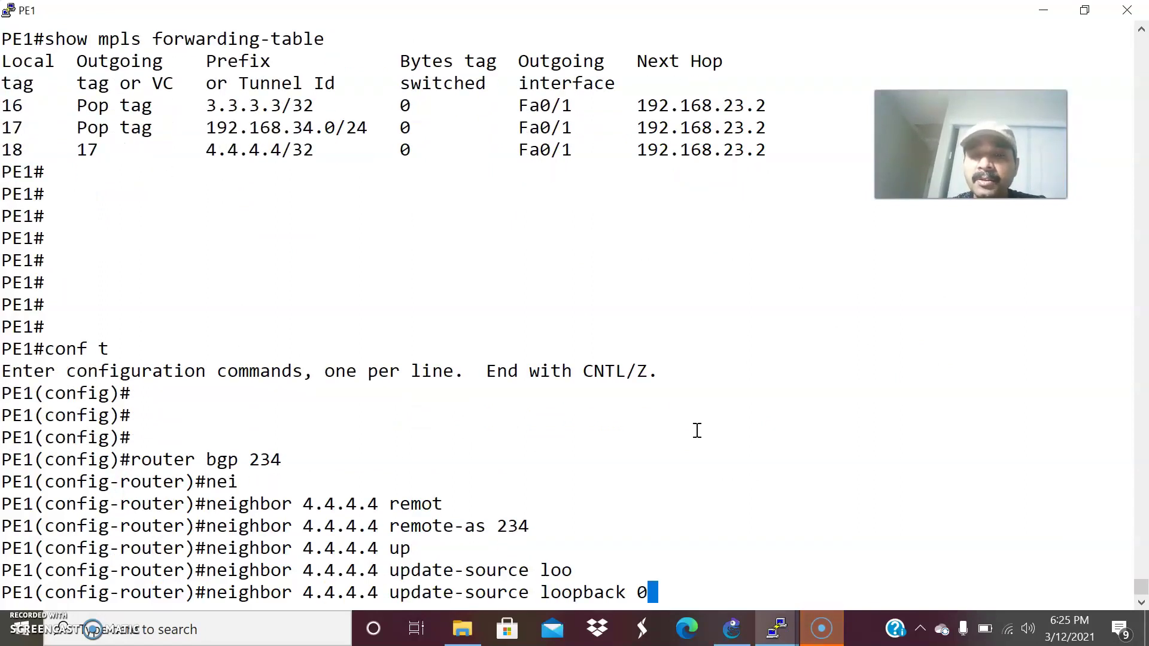
pyautogui.write('0')
pyautogui.press('Return')
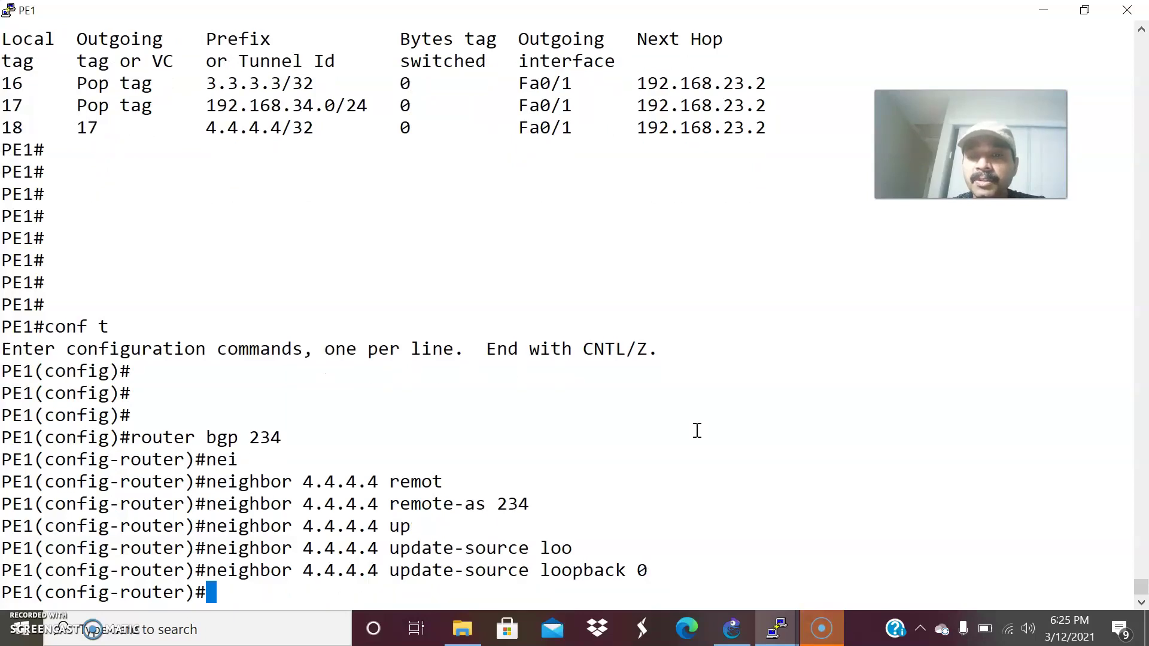
# Enter the vpnv4 address family under PE1's BGP process.
pyautogui.write('add')
pyautogui.press('Tab')
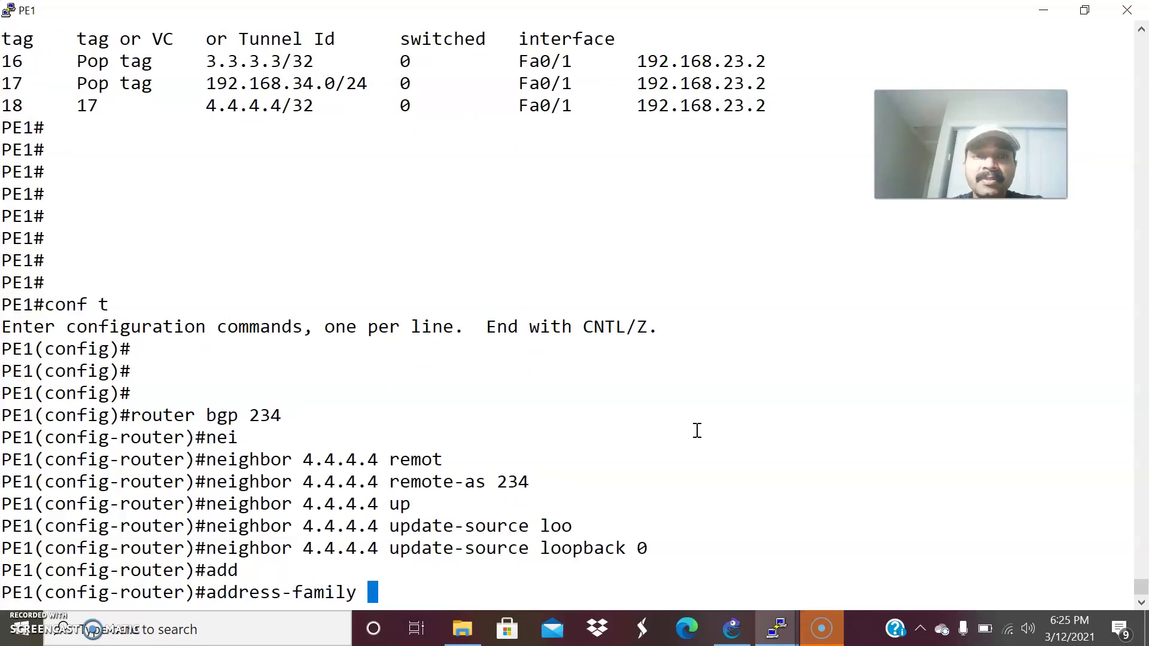
pyautogui.write('vpn')
pyautogui.press('Tab')
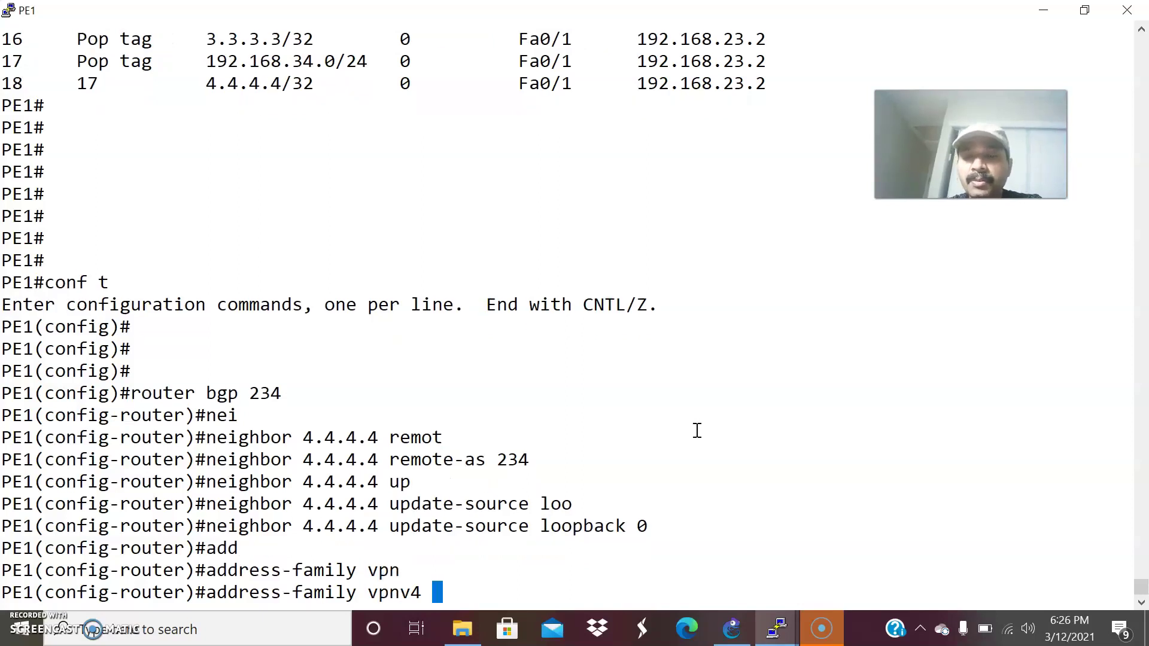
pyautogui.press('Return')
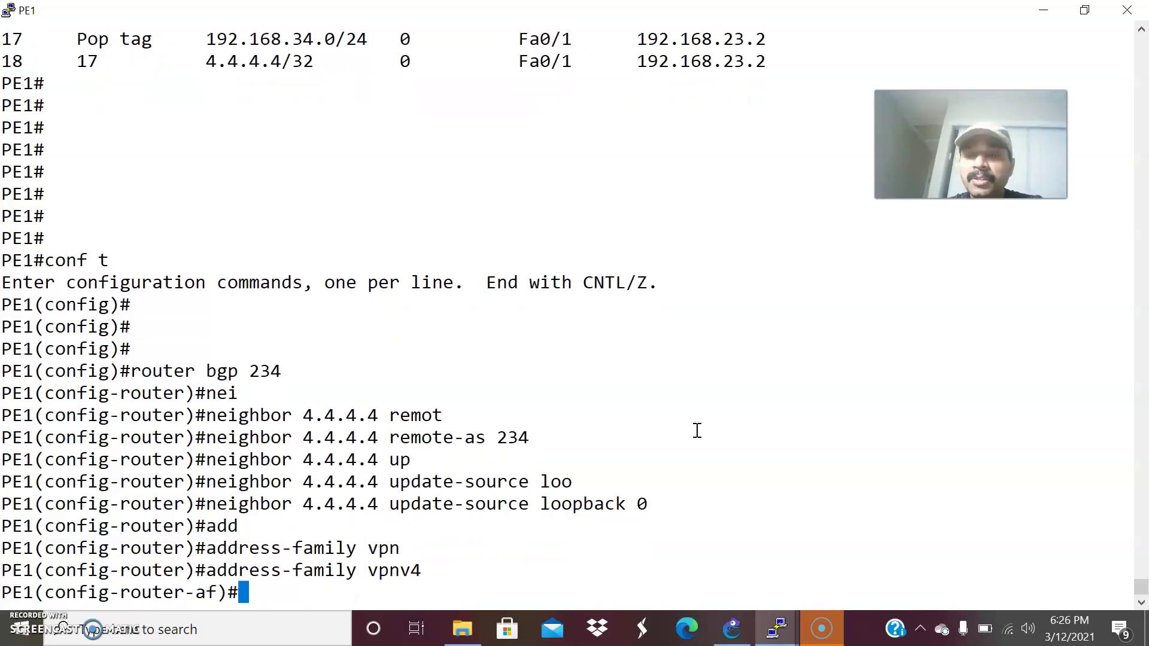
# Activate neighbor 4.4.4.4 in PE1's vpnv4 address family, leave configuration mode, and return to the GNS3 topology.
pyautogui.write('ne')
pyautogui.press('Tab')
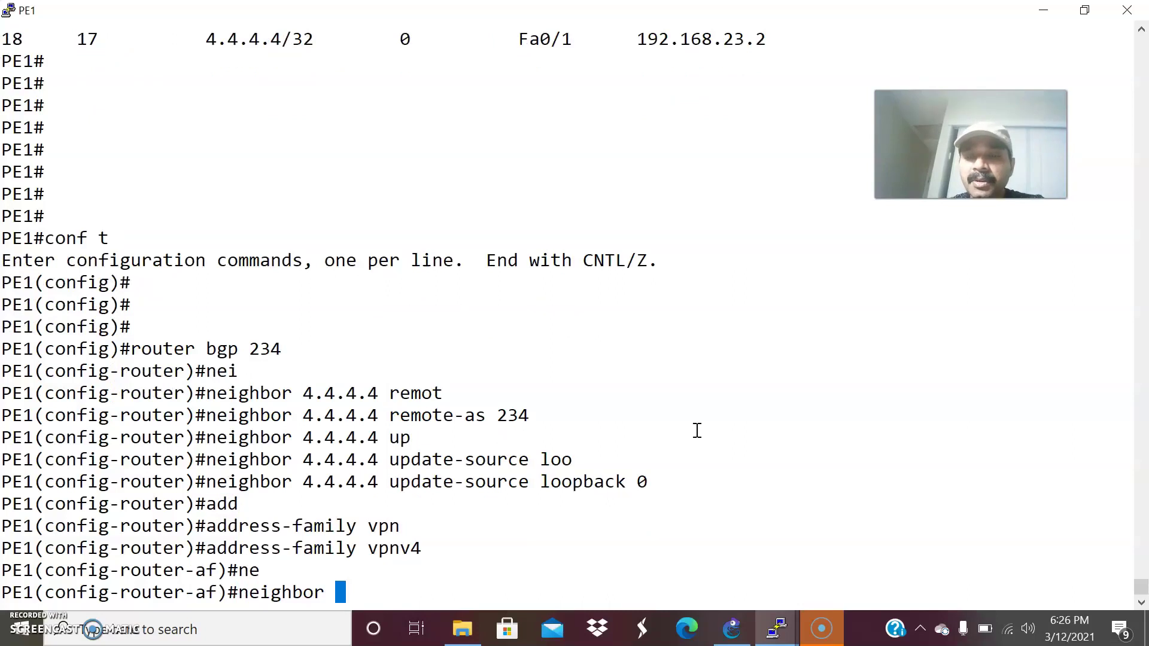
pyautogui.write('4.4.4.4.4')
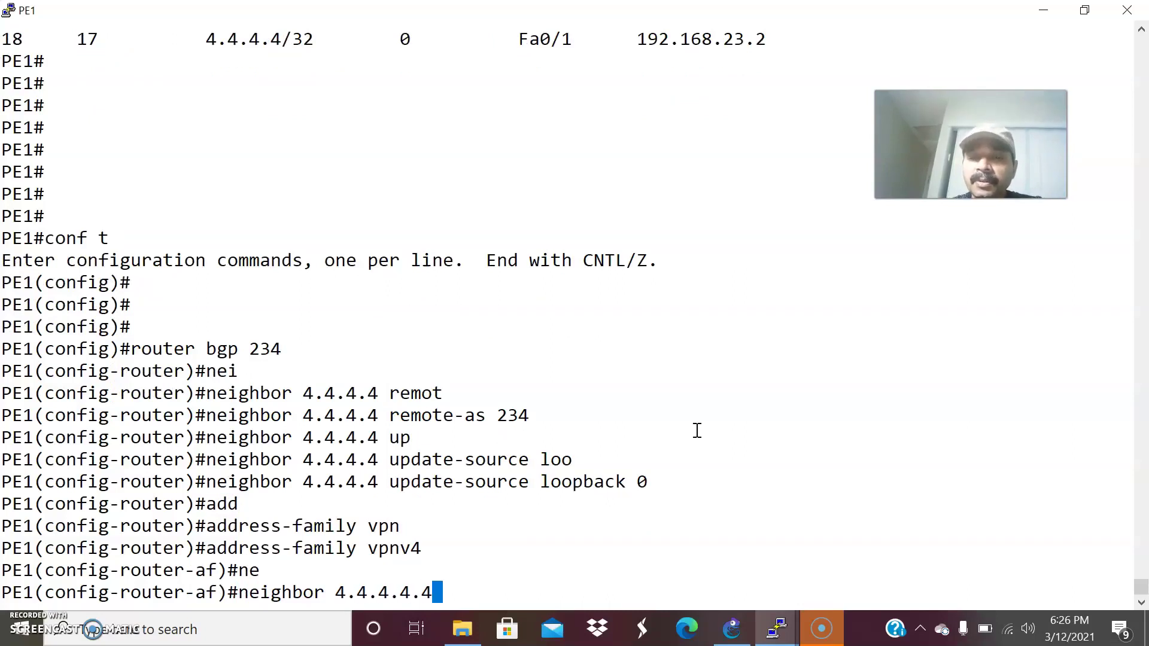
pyautogui.press('BackSpace')
pyautogui.press('BackSpace')
pyautogui.write(' ac')
pyautogui.press('Tab')
pyautogui.press('Return')
pyautogui.press('Return')
pyautogui.press('Return')
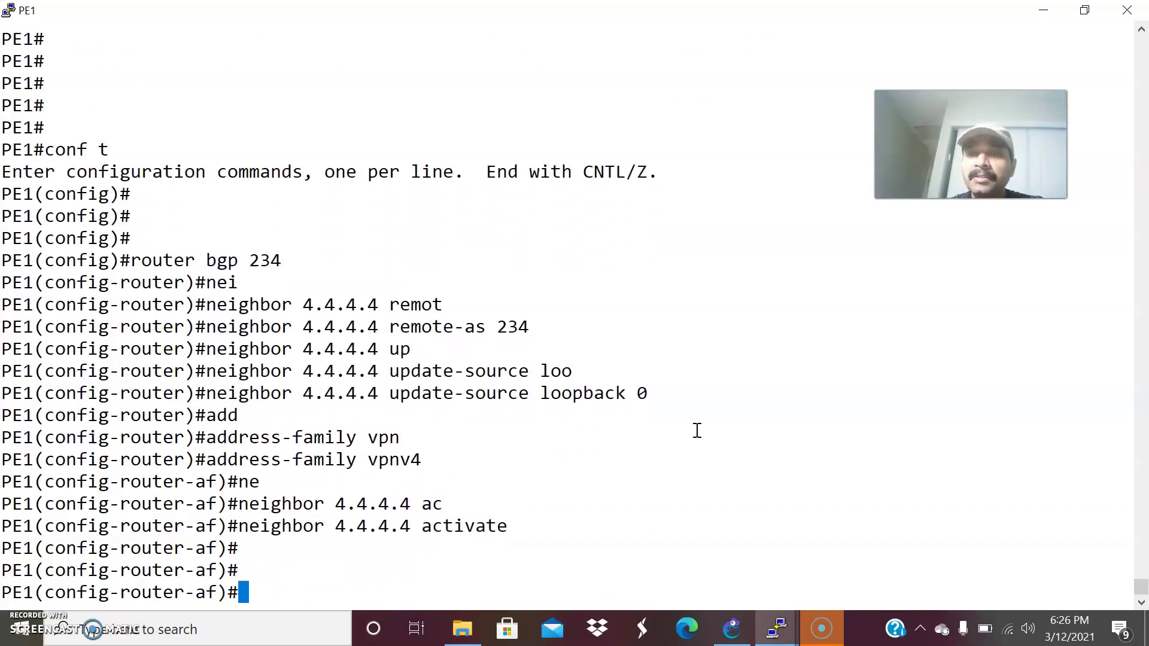
pyautogui.hotkey('ctrl', 'z')
pyautogui.press('Return')
pyautogui.press('Return')
pyautogui.click(731, 628)
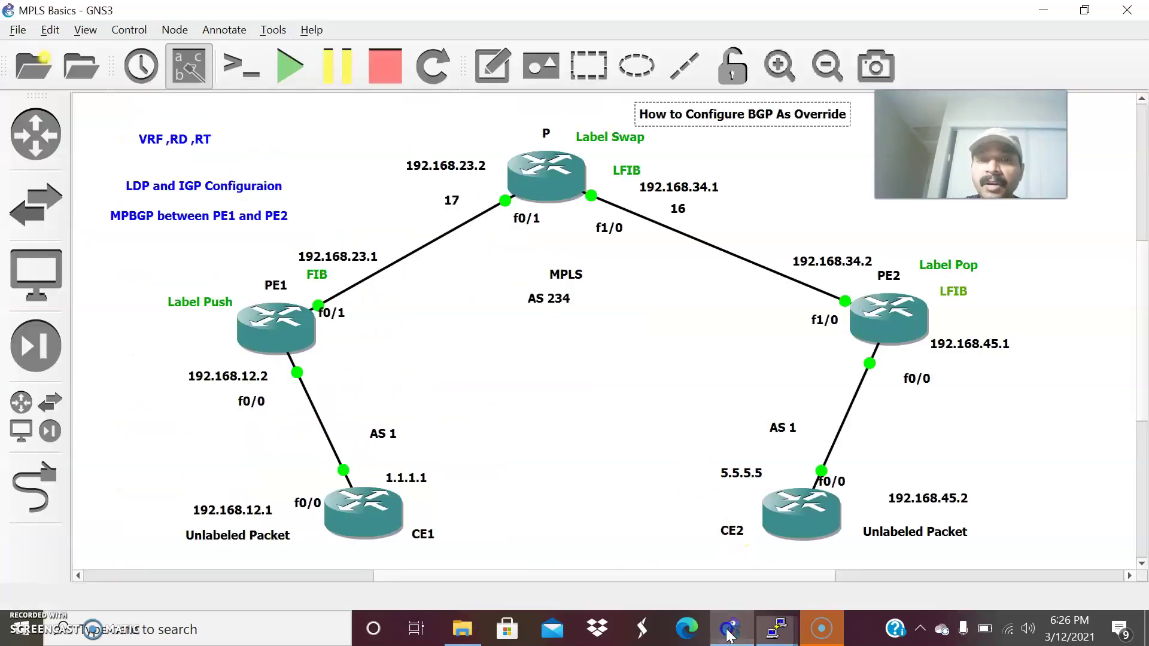
# Switch to PE2's console, enter global configuration mode, and start BGP process 234.
pyautogui.click(776, 628)
pyautogui.click(824, 568)
pyautogui.write('conf t')
pyautogui.press('Return')
pyautogui.press('Return')
pyautogui.press('Return')
pyautogui.press('Return')
pyautogui.press('Return')
pyautogui.press('Return')
pyautogui.write('router bgp 23')
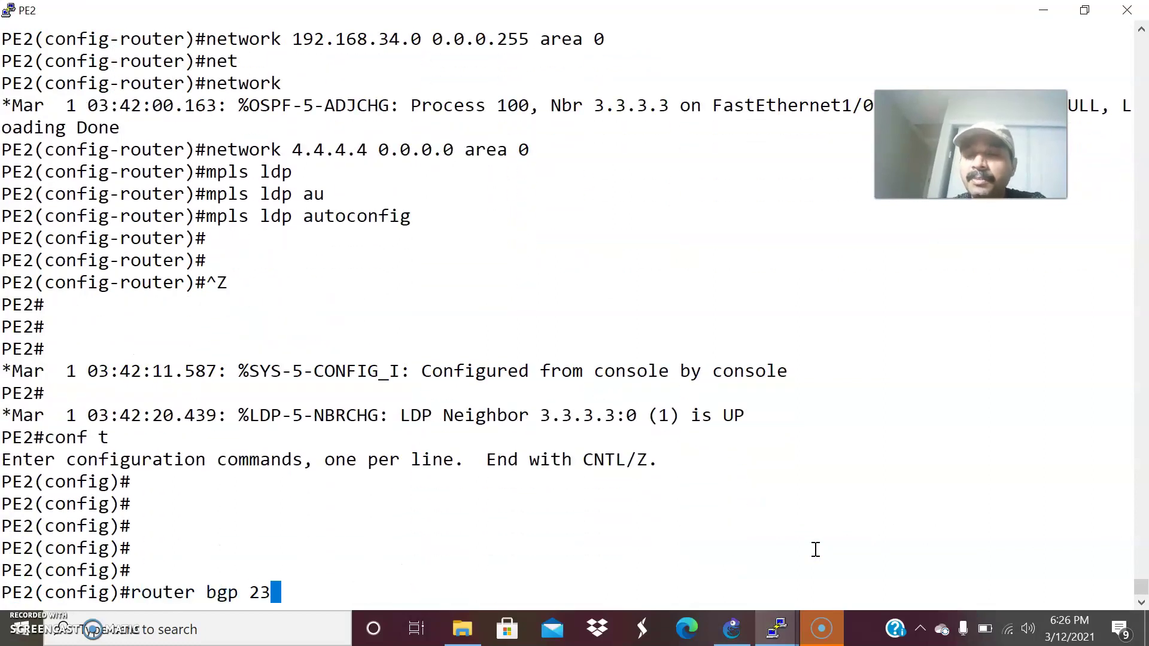
pyautogui.write('4')
pyautogui.press('Return')
# Define PE1's loopback 2.2.2.2 as a BGP neighbor with remote-as 234 on PE2.
pyautogui.write('nei')
pyautogui.press('Tab')
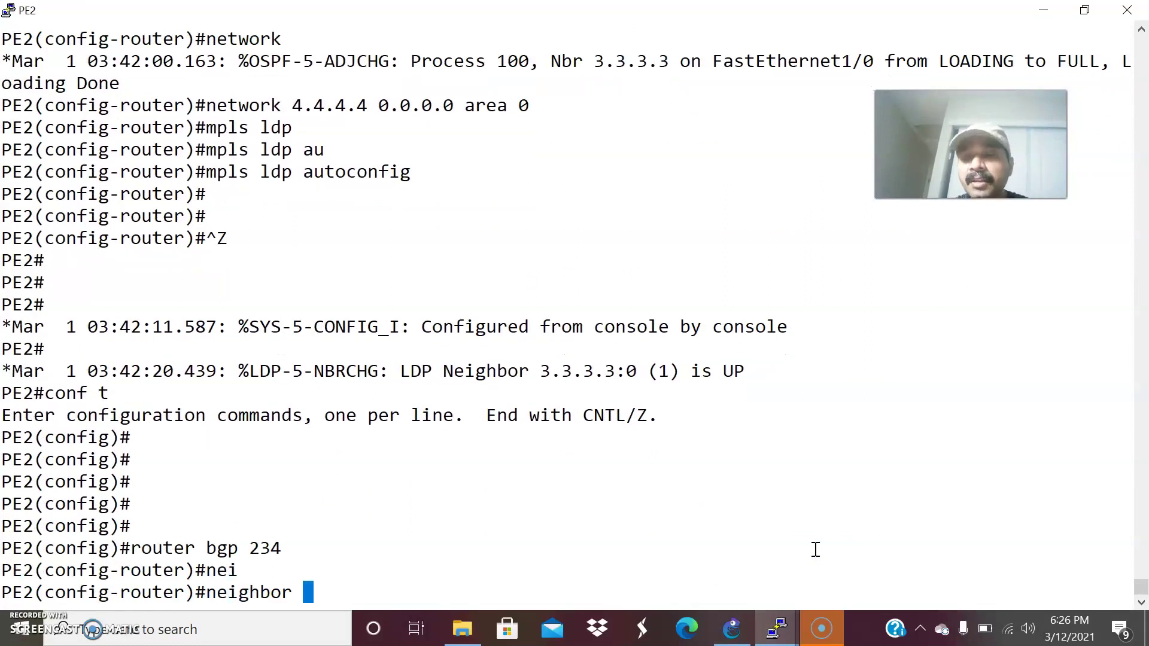
pyautogui.click(724, 634)
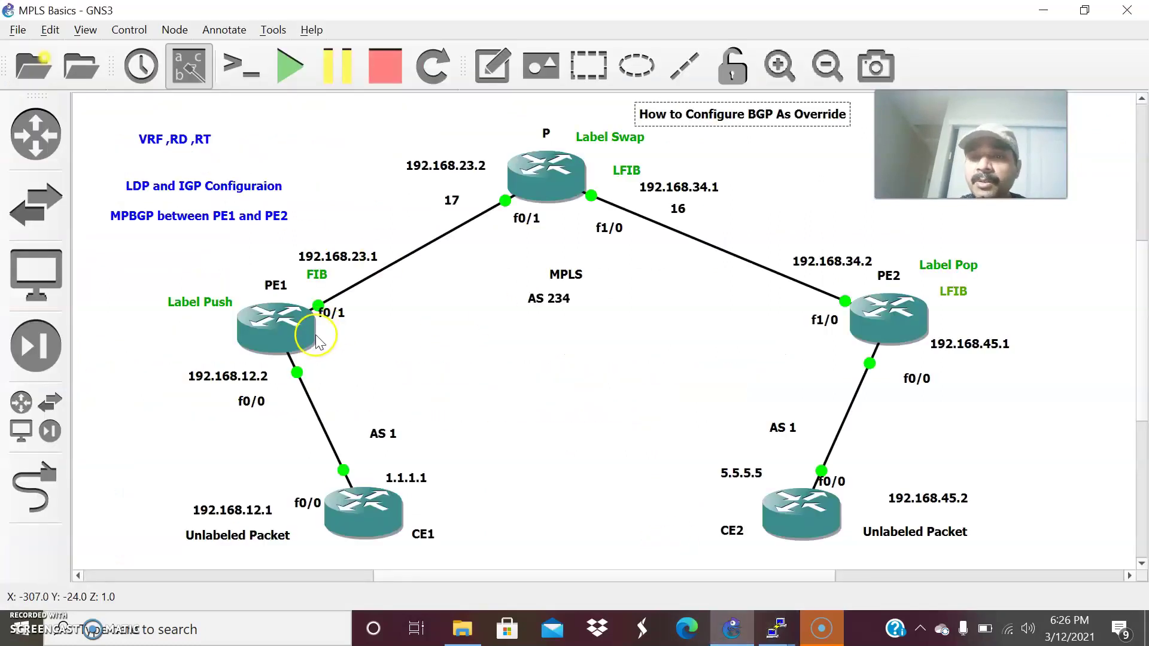
pyautogui.hotkey('alt', 'Tab')
pyautogui.write('22.')
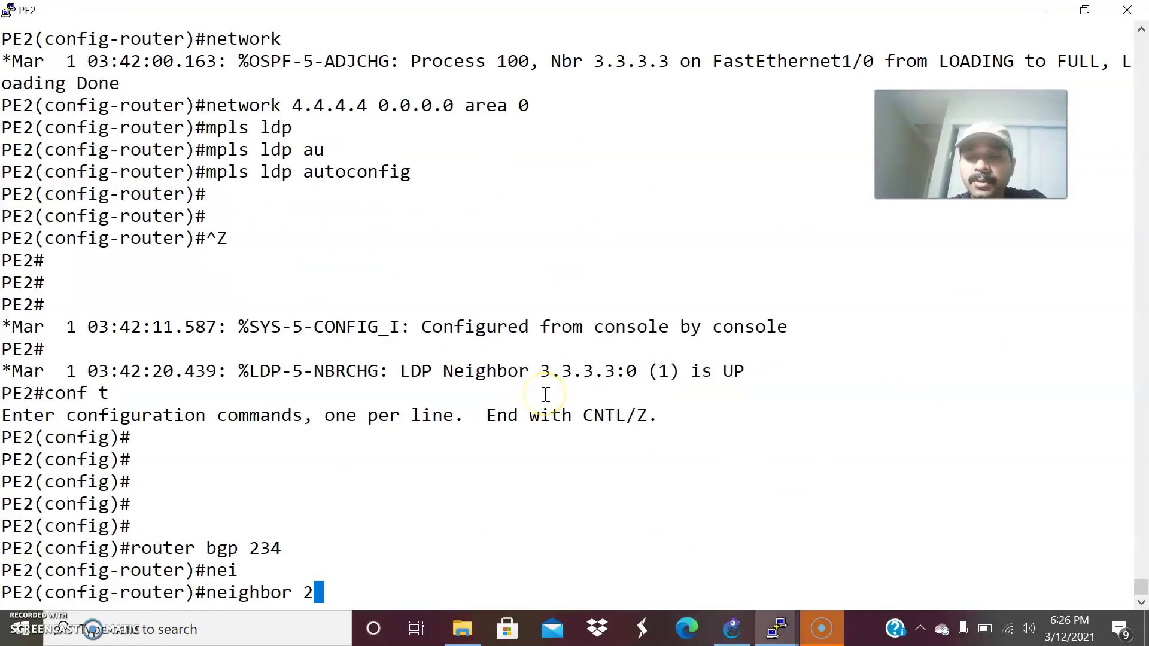
pyautogui.press('BackSpace')
pyautogui.press('BackSpace')
pyautogui.write('.2.2.2 ')
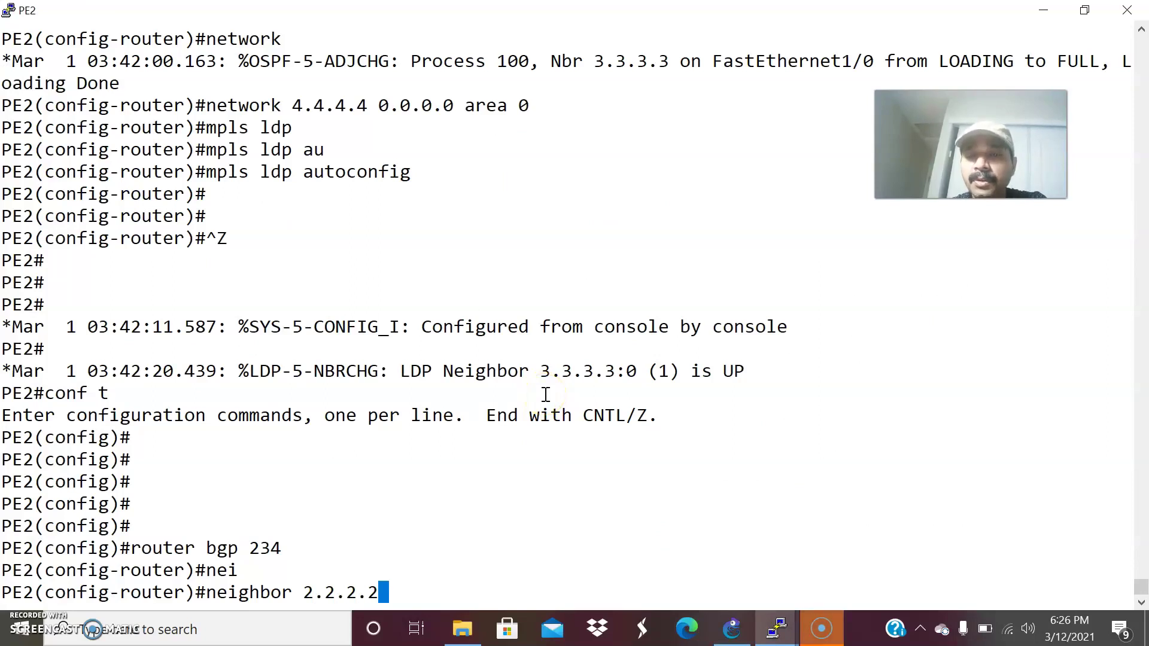
pyautogui.write('remot')
pyautogui.press('Tab')
pyautogui.write('234')
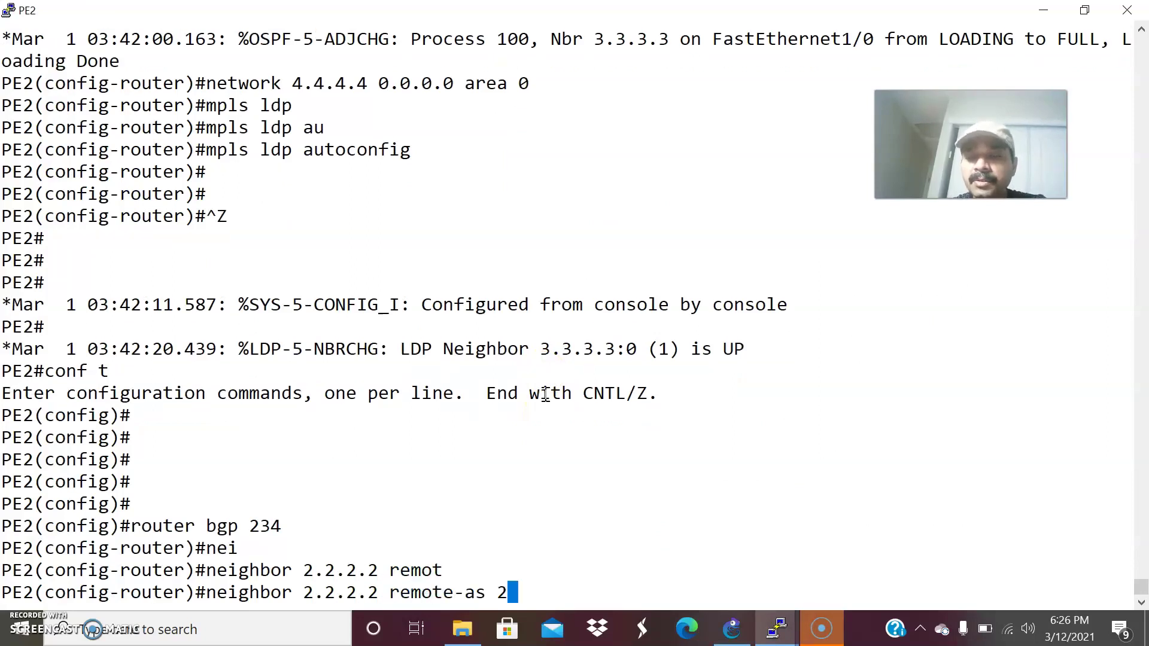
pyautogui.press('Return')
# Set loopback 0 as the update source for neighbor 2.2.2.2 under PE2's BGP process.
pyautogui.press('Up')
pyautogui.press('BackSpace')
pyautogui.press('BackSpace')
pyautogui.press('BackSpace')
pyautogui.press('BackSpace')
pyautogui.press('BackSpace')
pyautogui.press('BackSpace')
pyautogui.press('BackSpace')
pyautogui.press('BackSpace')
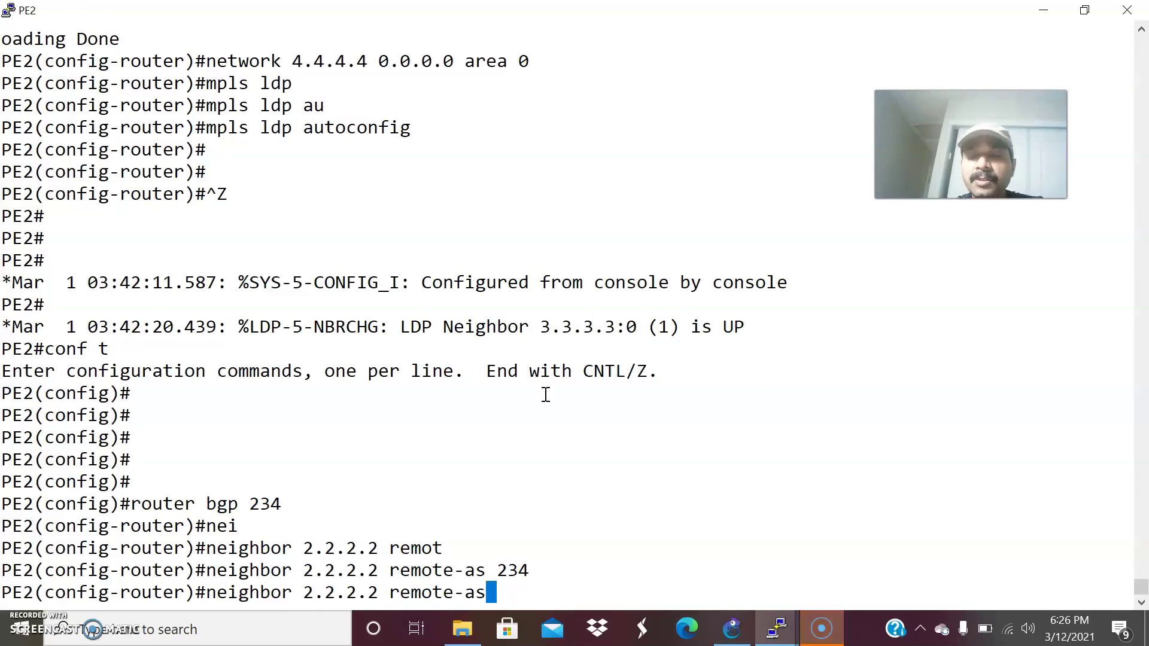
pyautogui.press('BackSpace')
pyautogui.press('BackSpace')
pyautogui.press('BackSpace')
pyautogui.press('BackSpace')
pyautogui.press('BackSpace')
pyautogui.write('u')
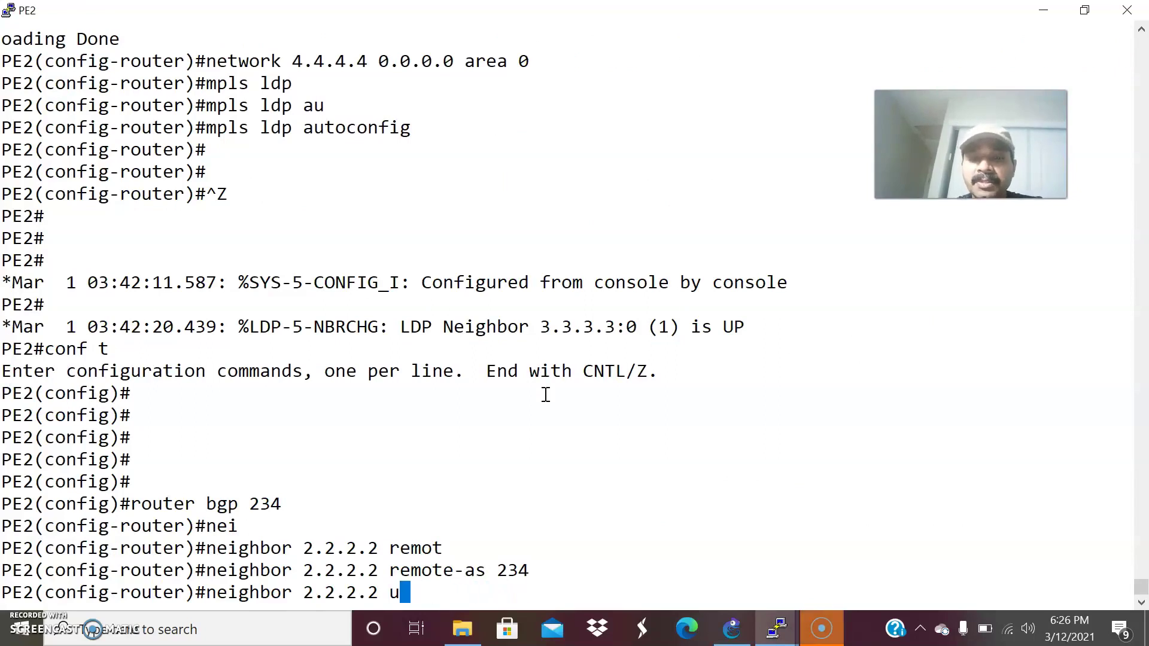
pyautogui.write('[p')
pyautogui.press('Tab')
pyautogui.write('[[~')
pyautogui.press('BackSpace')
pyautogui.press('BackSpace')
pyautogui.press('BackSpace')
pyautogui.press('BackSpace')
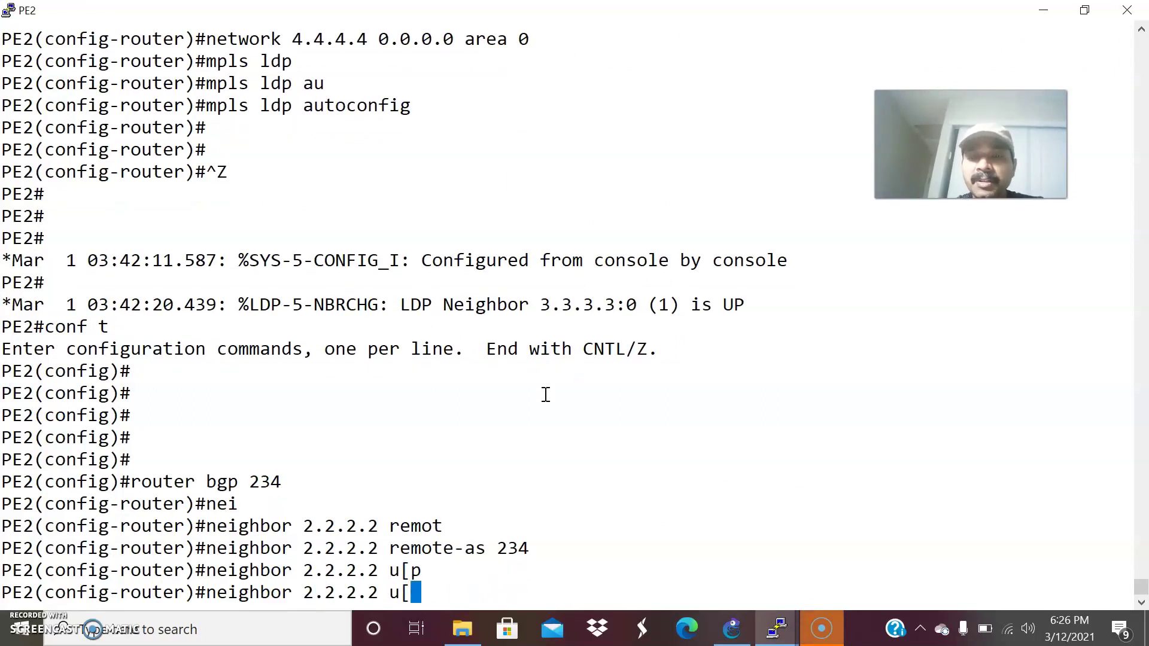
pyautogui.write('p')
pyautogui.press('Tab')
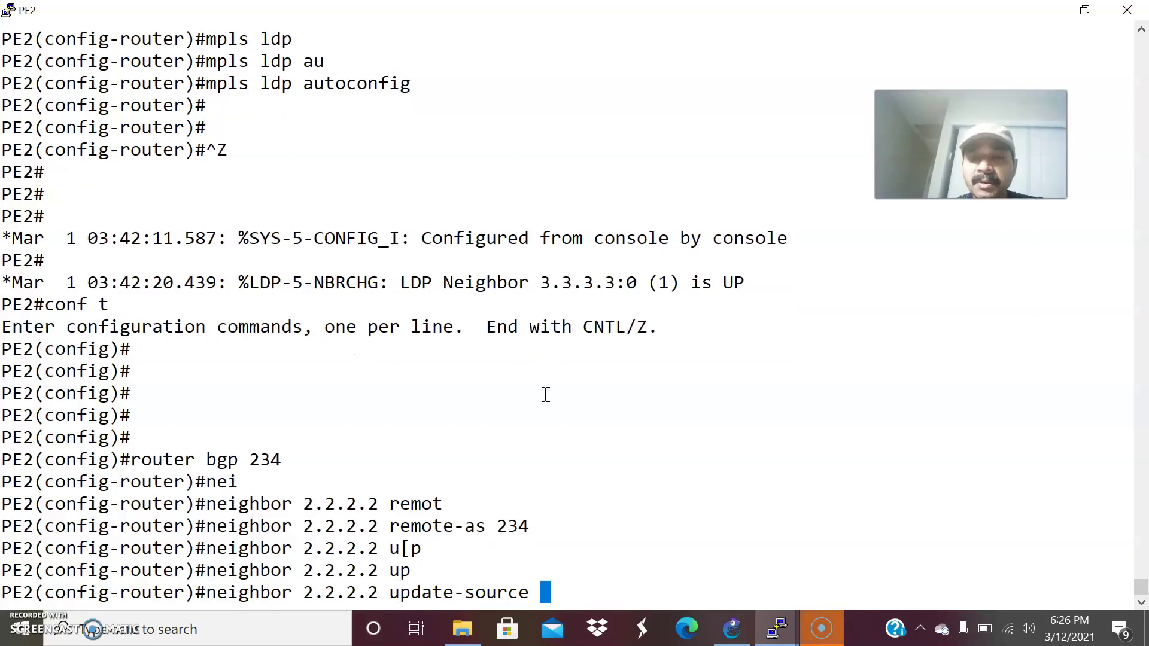
pyautogui.write('loo')
pyautogui.press('Tab')
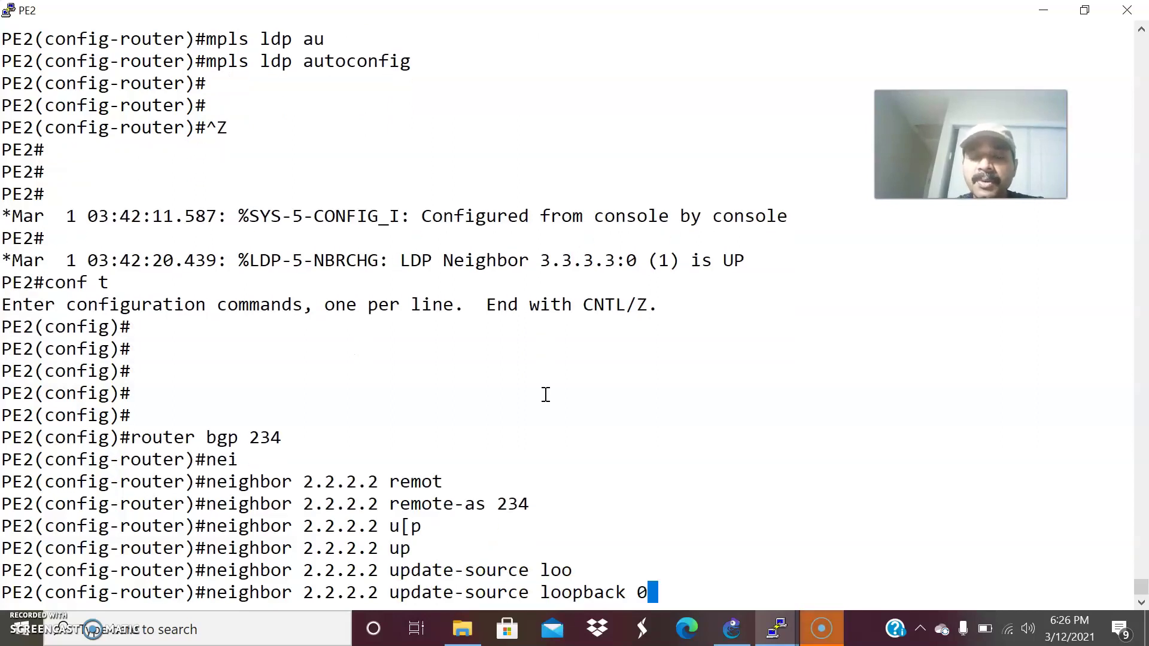
pyautogui.press('Return')
# Enter the vpnv4 address family under PE2's BGP process.
pyautogui.write('add')
pyautogui.press('Tab')
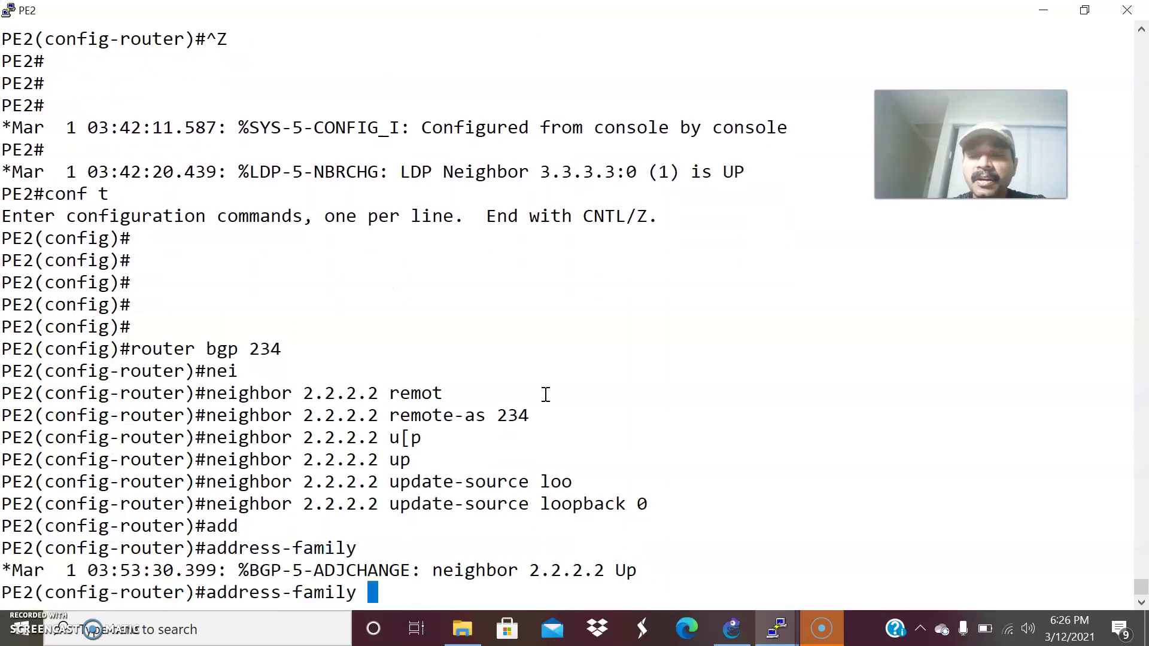
pyautogui.write('vpn')
pyautogui.press('Tab')
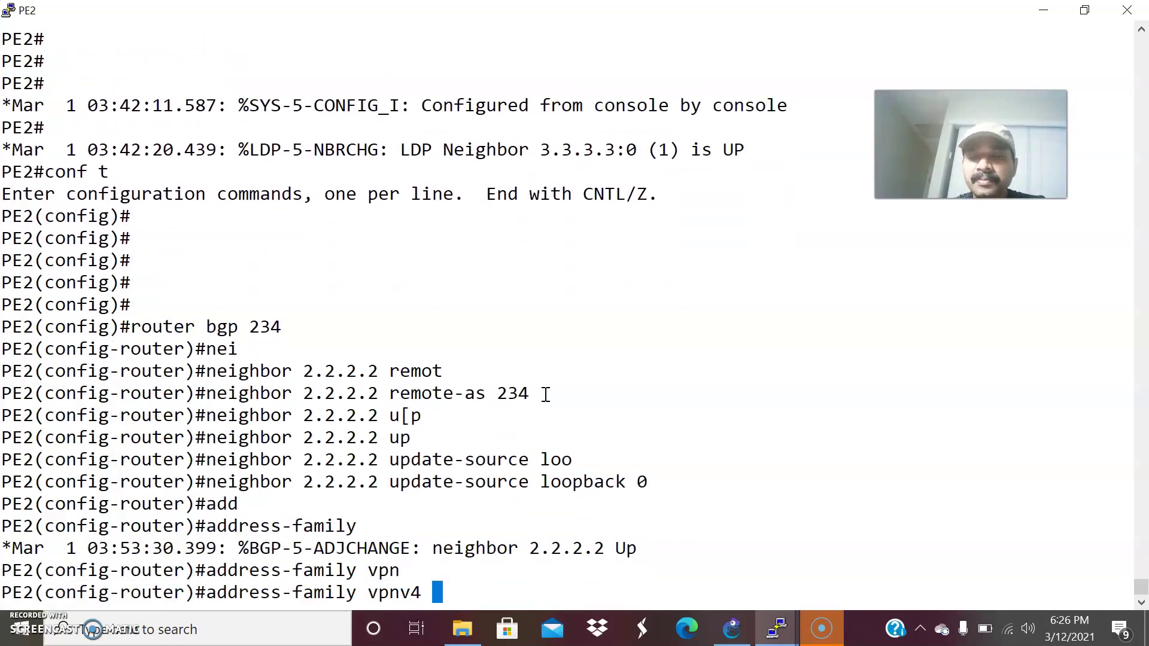
pyautogui.press('Return')
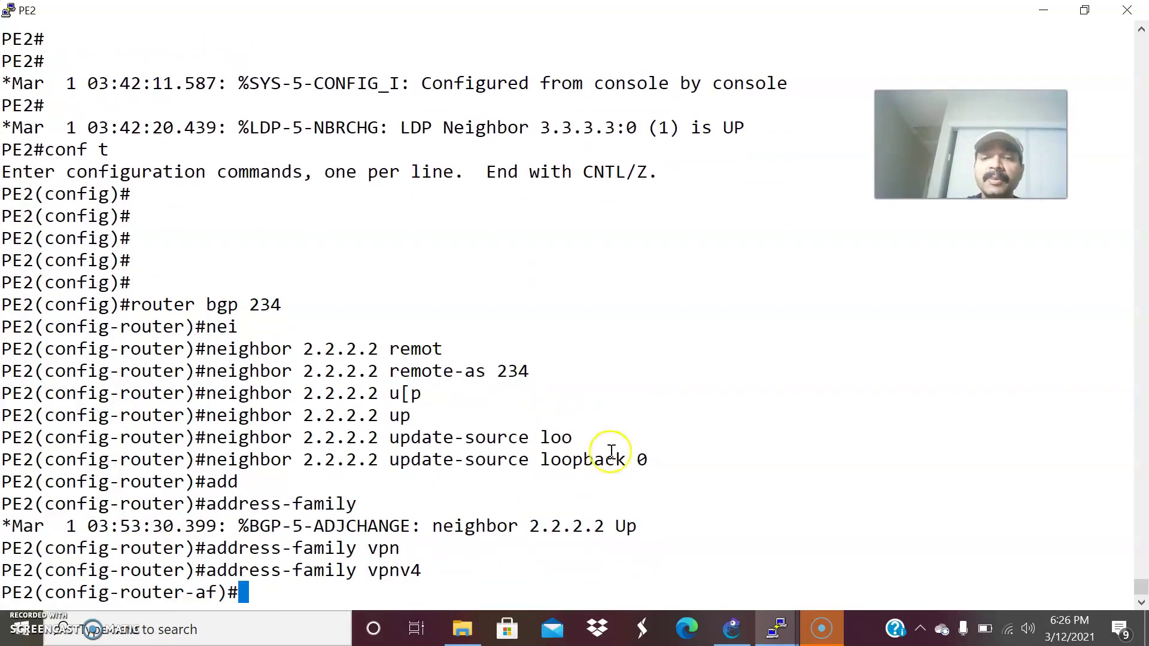
pyautogui.click(732, 628)
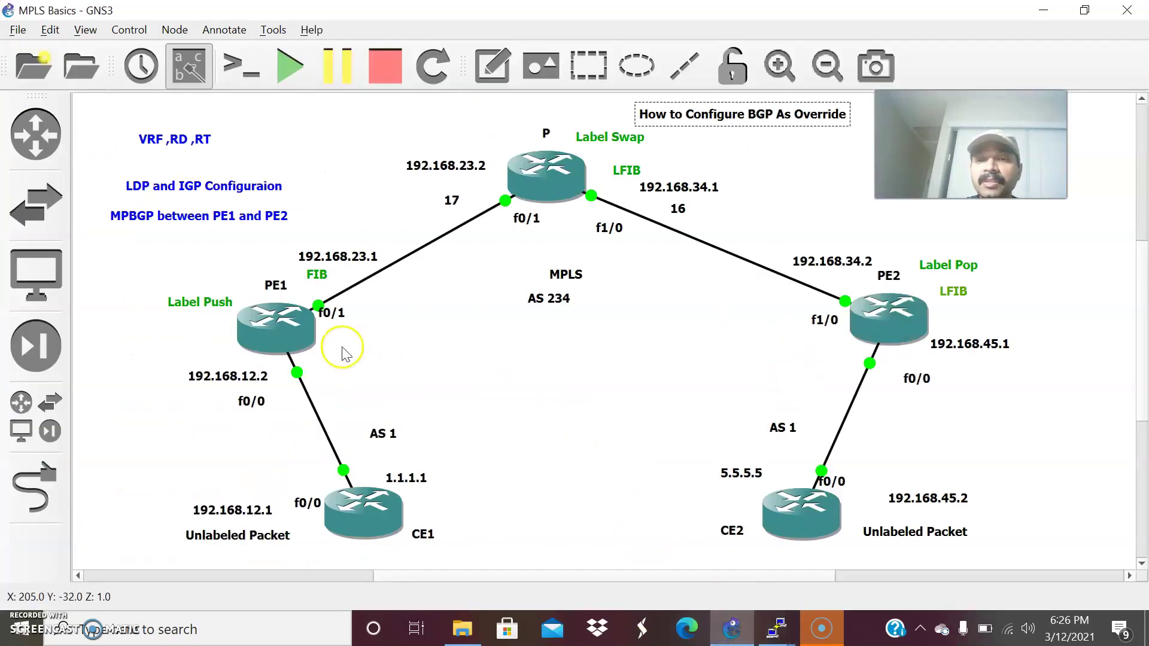
pyautogui.moveTo(775, 632)
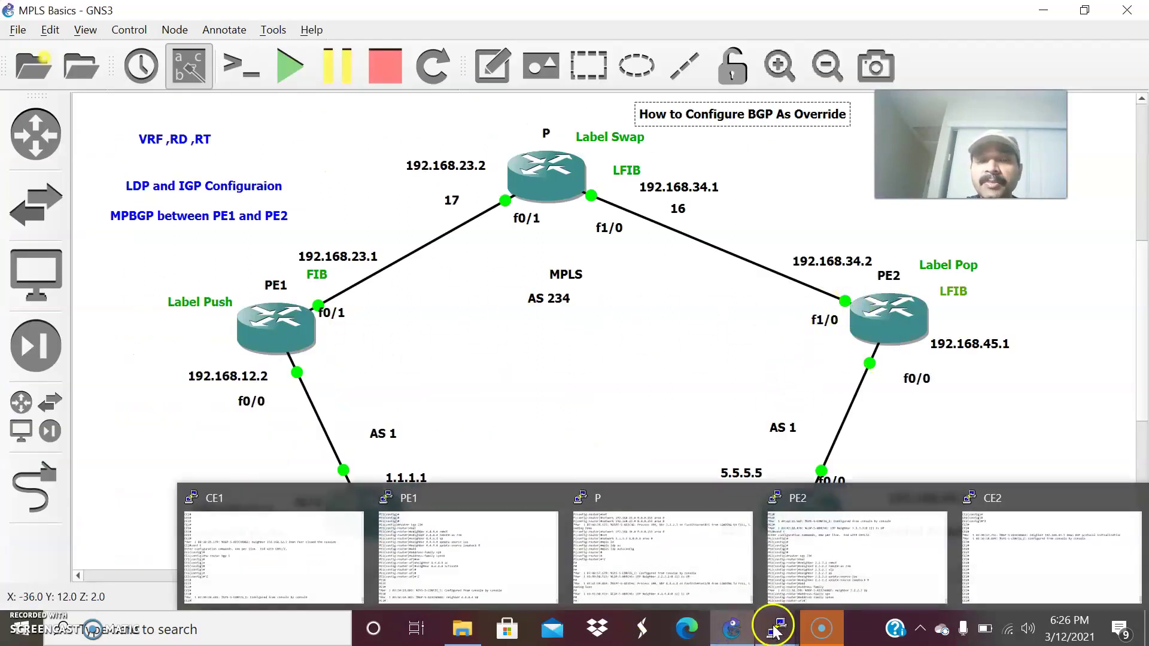
pyautogui.click(854, 559)
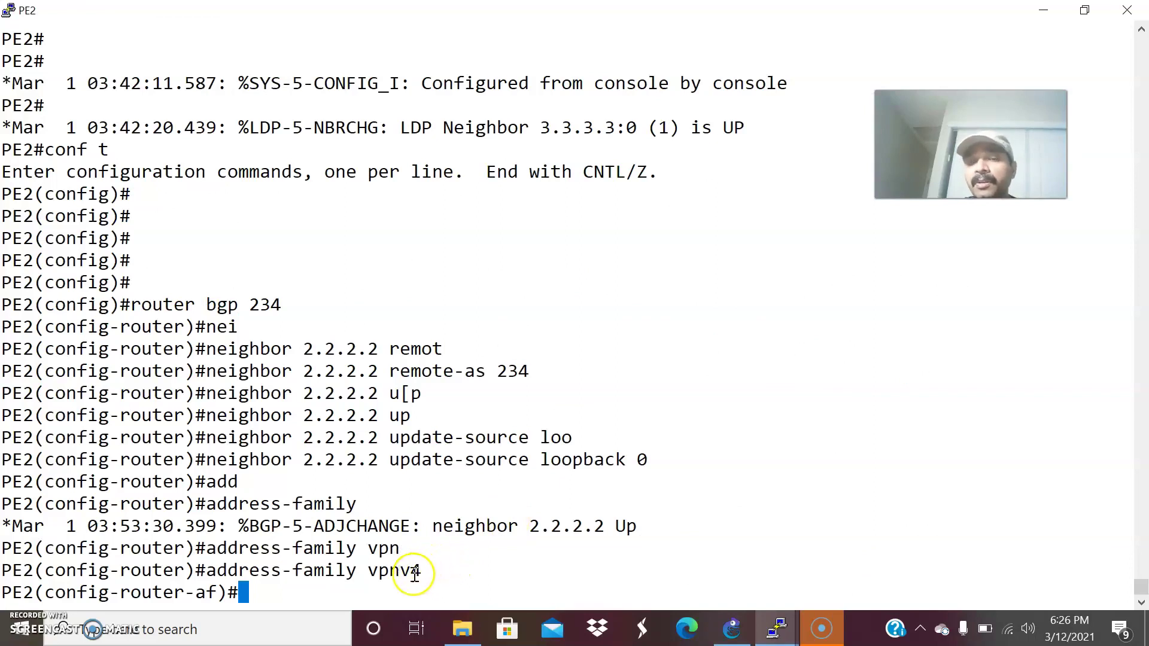
pyautogui.click(729, 627)
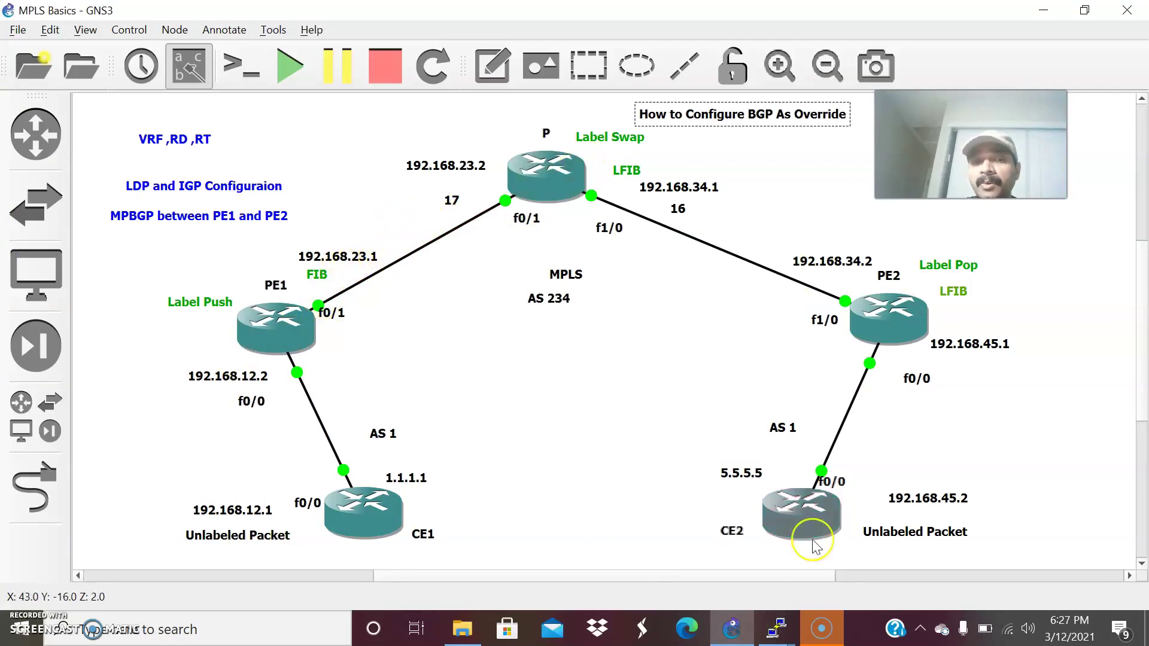
pyautogui.moveTo(776, 628)
pyautogui.click(859, 544)
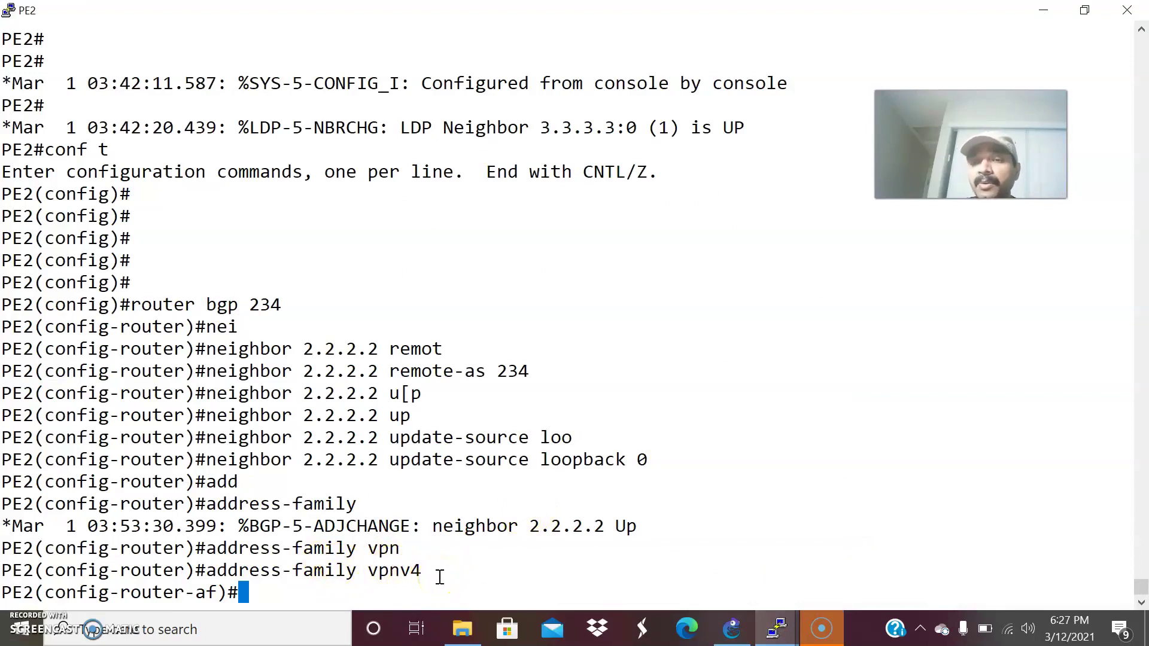
# Activate neighbor 2.2.2.2 in PE2's vpnv4 address family and leave configuration mode.
pyautogui.write('nei')
pyautogui.press('Tab')
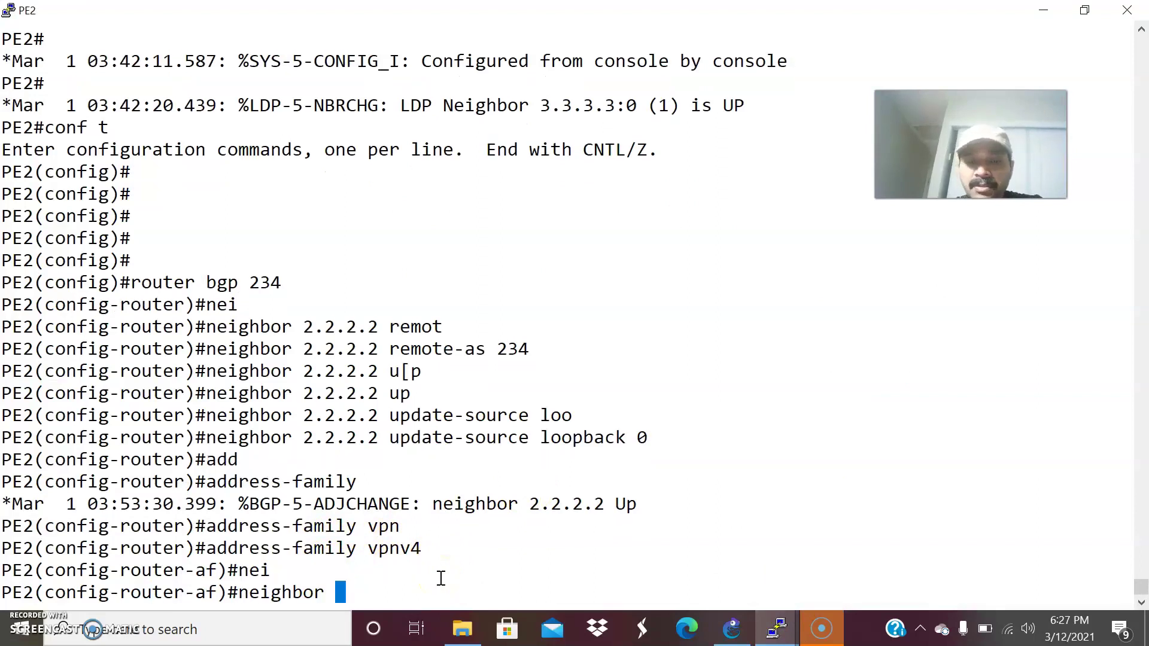
pyautogui.write('2.2.2.2 ac')
pyautogui.press('Tab')
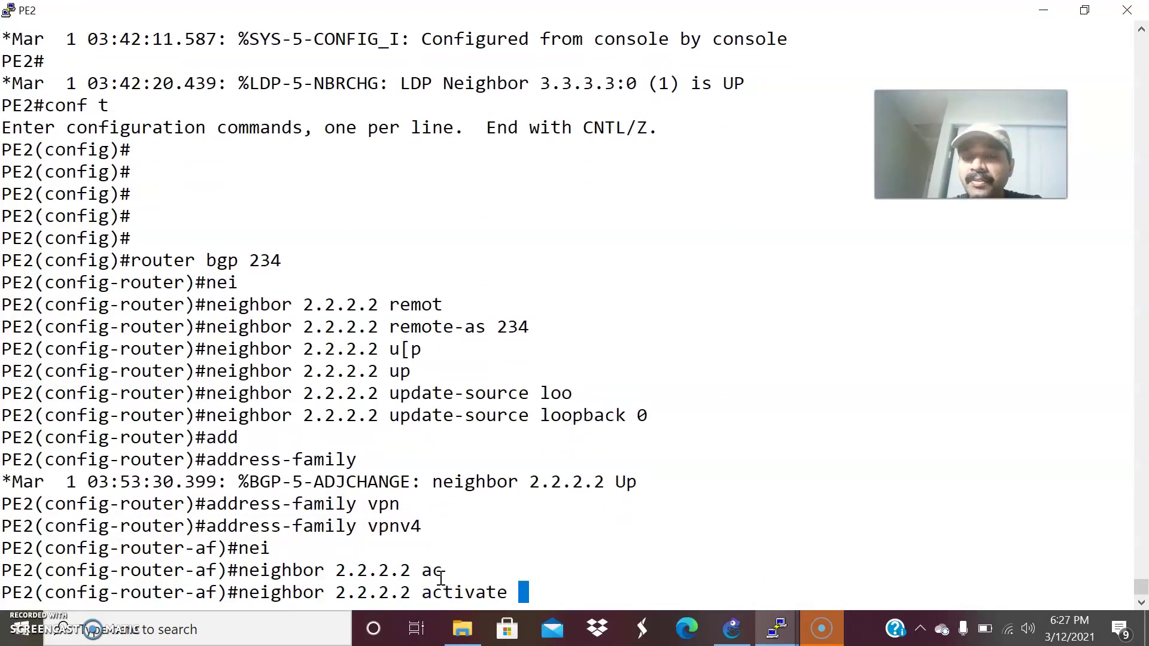
pyautogui.press('Return')
pyautogui.press('Return')
pyautogui.press('Return')
pyautogui.hotkey('ctrl', 'z')
pyautogui.press('Return')
pyautogui.press('Return')
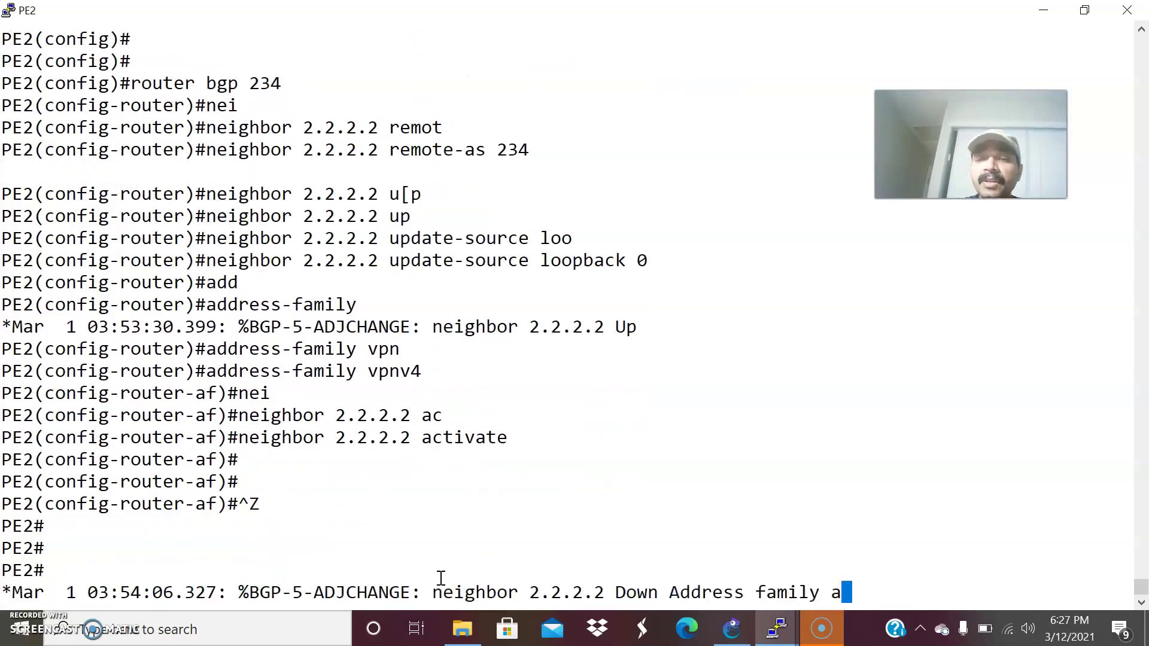
# Switch to PE1's console and enter the configuration of BGP process 234.
pyautogui.click(744, 625)
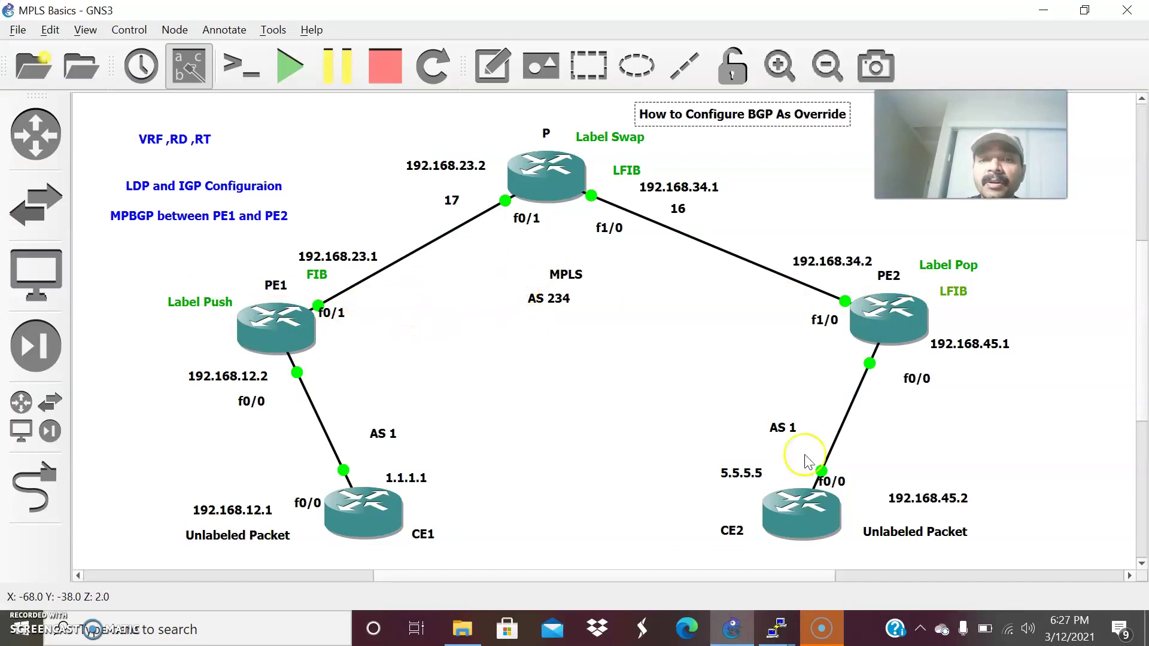
pyautogui.moveTo(776, 629)
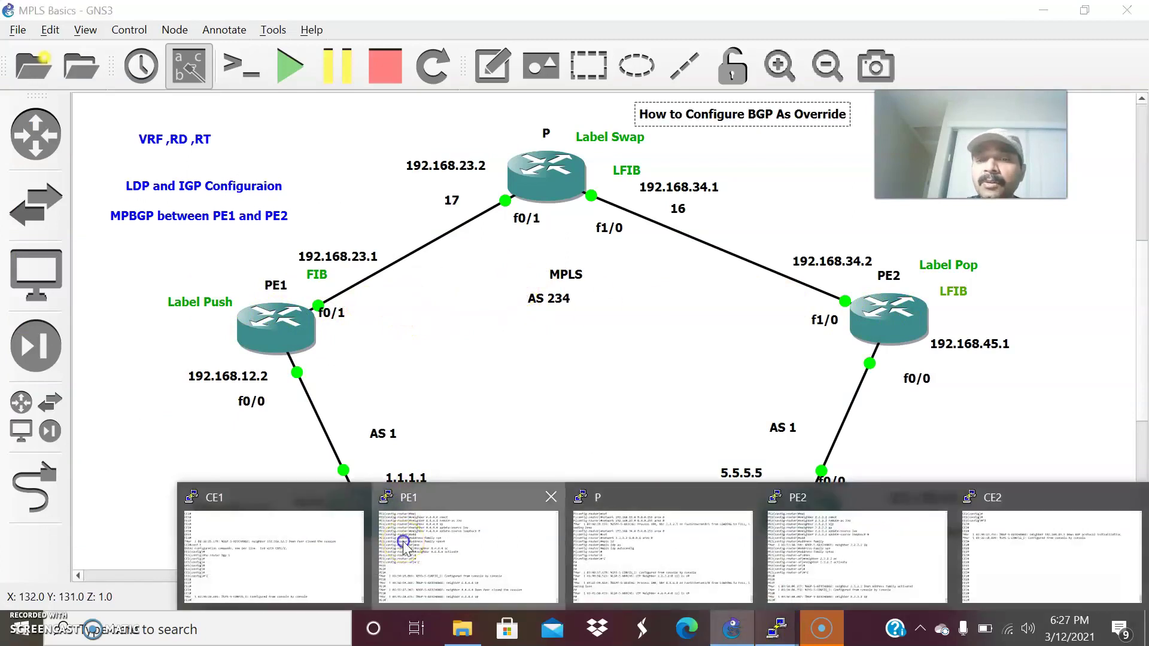
pyautogui.click(413, 500)
pyautogui.write('conf t')
pyautogui.press('Return')
pyautogui.press('Return')
pyautogui.press('Return')
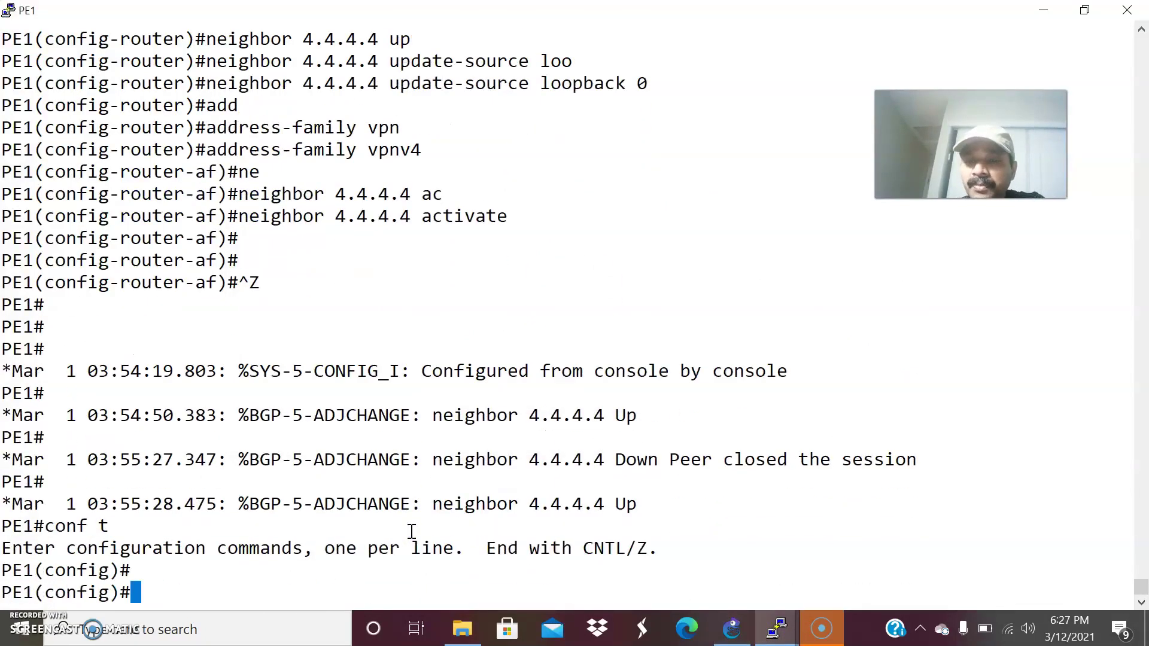
pyautogui.write('router bgp 234')
pyautogui.press('Return')
# Enter the ipv4 address family under PE1's BGP process.
pyautogui.write('add')
pyautogui.press('Tab')
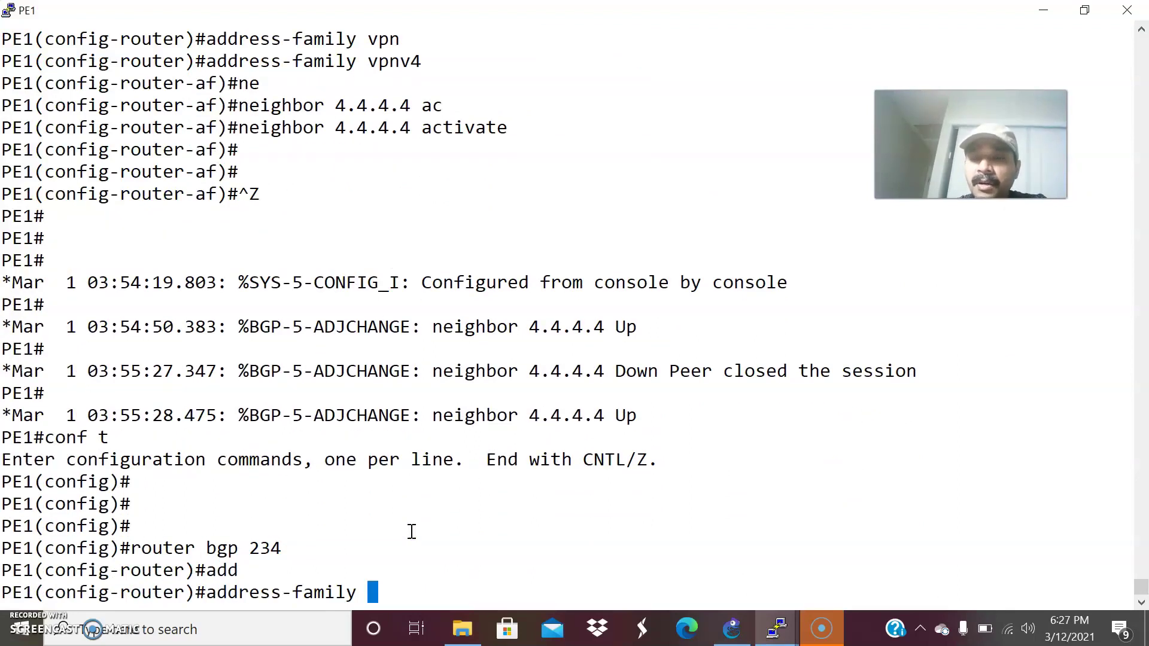
pyautogui.write('ipv')
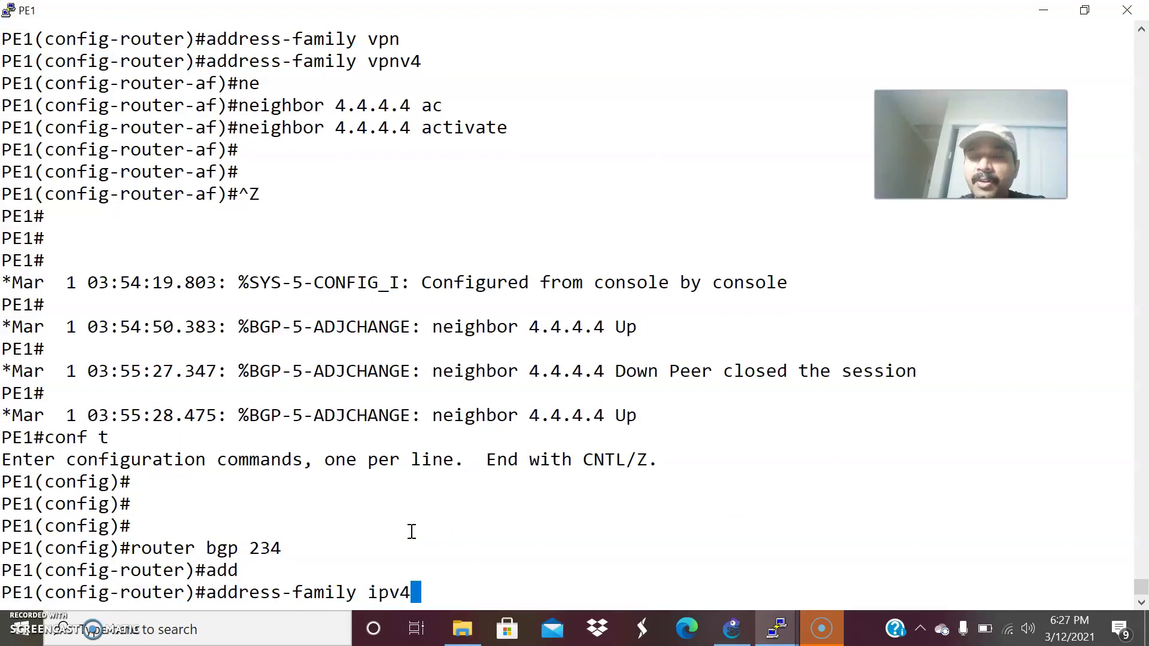
pyautogui.write('4')
pyautogui.press('Return')
# Deactivate neighbor 4.4.4.4 in PE1's ipv4 address family and leave configuration mode.
pyautogui.write('no nei')
pyautogui.press('Tab')
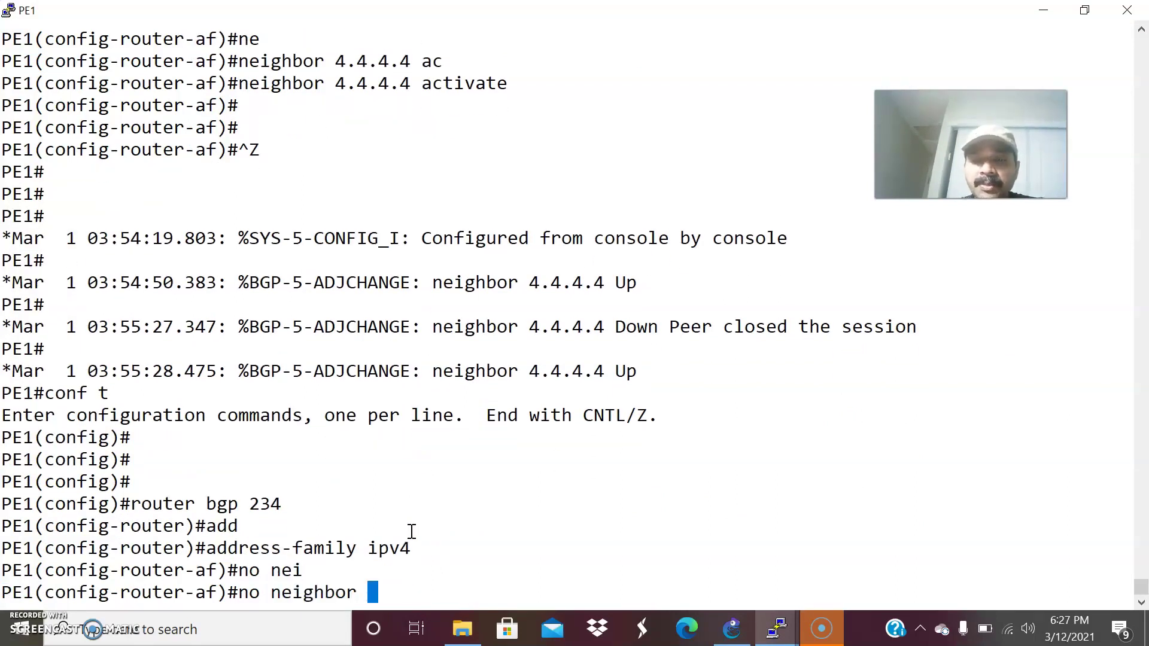
pyautogui.write('4.4.4.4 ac')
pyautogui.press('Tab')
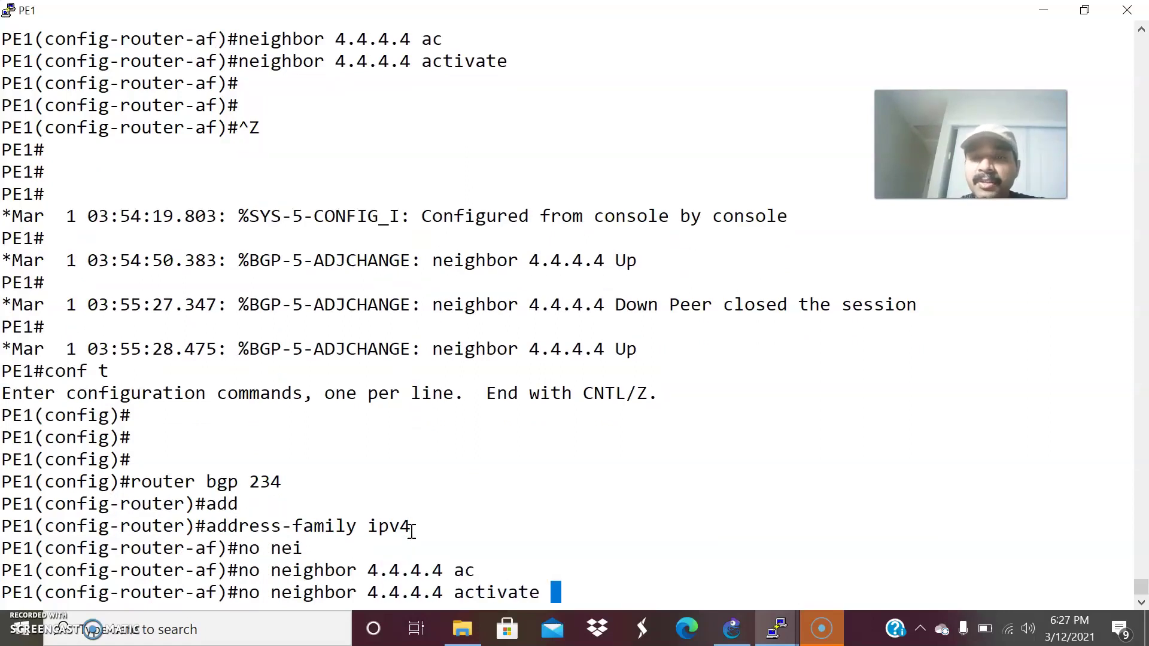
pyautogui.press('Return')
pyautogui.press('Return')
pyautogui.press('Return')
pyautogui.hotkey('ctrl', 'z')
pyautogui.press('Return')
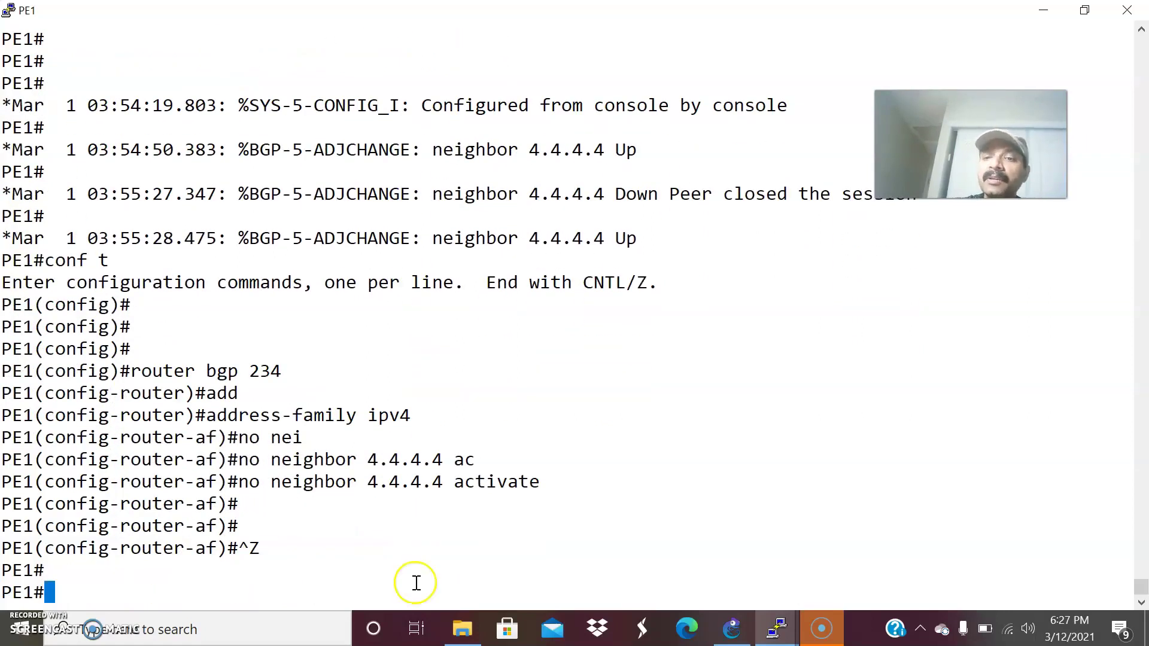
# Switch to PE2's console and enter the configuration of BGP process 234.
pyautogui.click(776, 628)
pyautogui.click(840, 567)
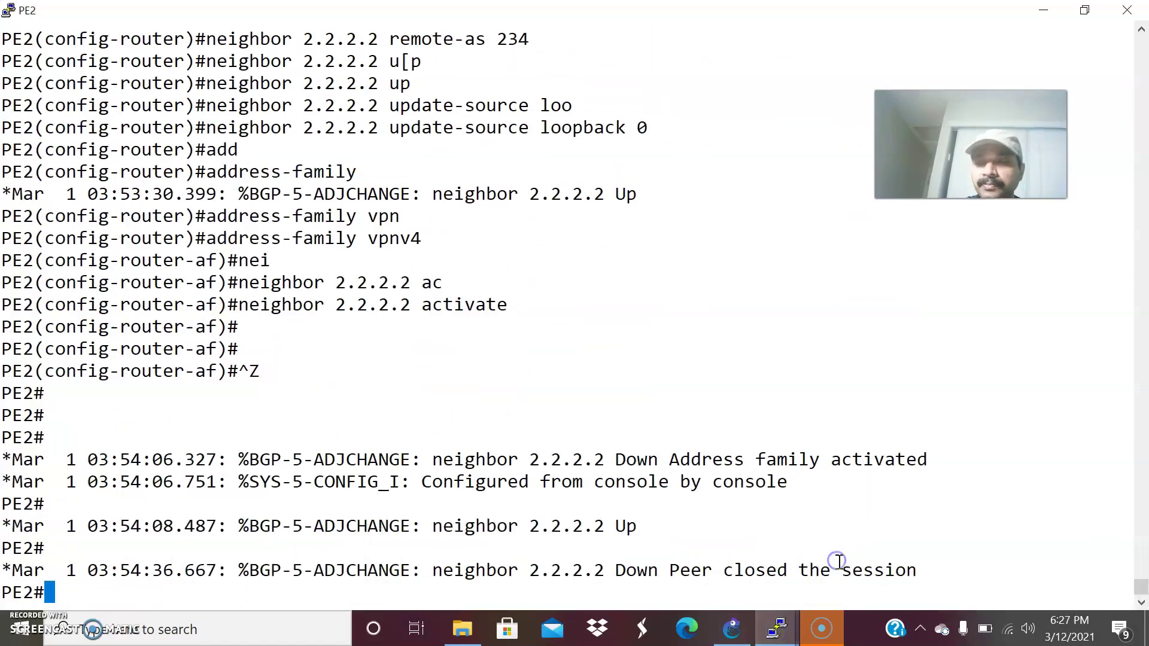
pyautogui.write('conf t')
pyautogui.press('Return')
pyautogui.press('Return')
pyautogui.press('Return')
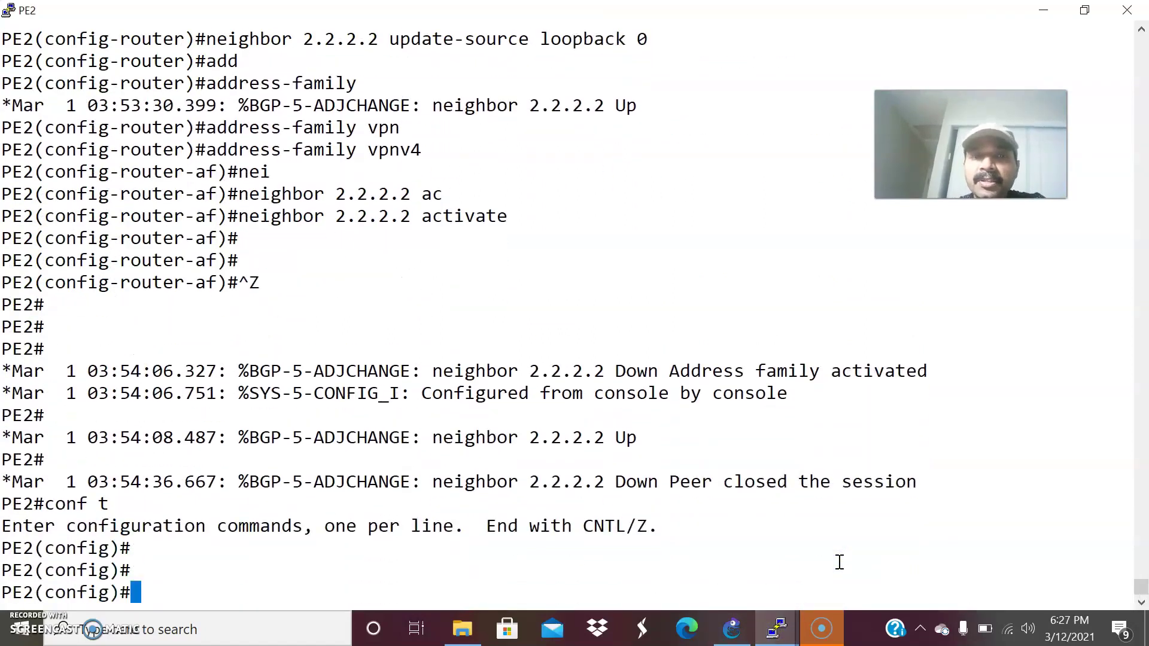
pyautogui.write('router bgp 234')
pyautogui.press('Return')
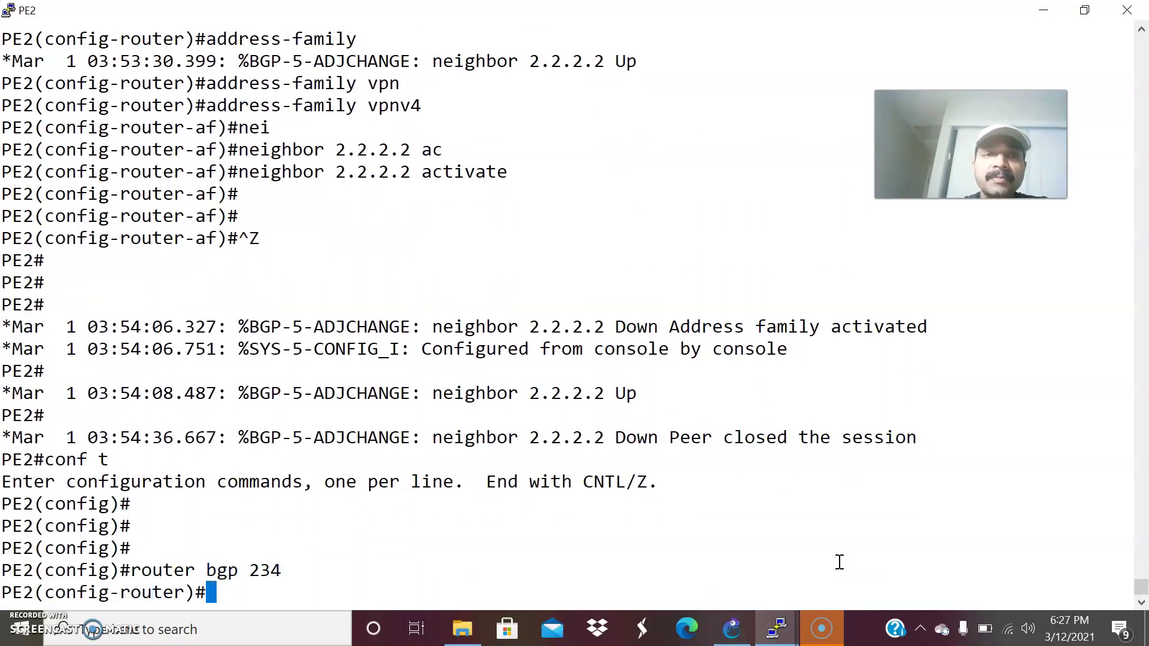
# Enter the ipv4 address family under PE2's BGP process.
pyautogui.write('add')
pyautogui.press('Tab')
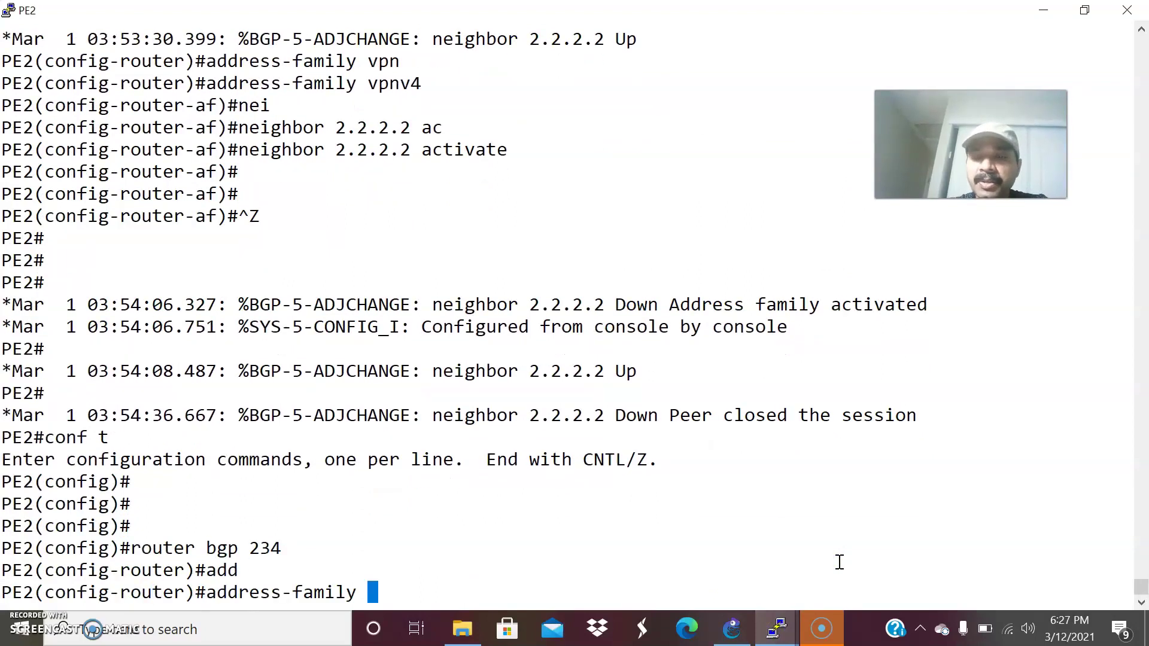
pyautogui.write('ipv4')
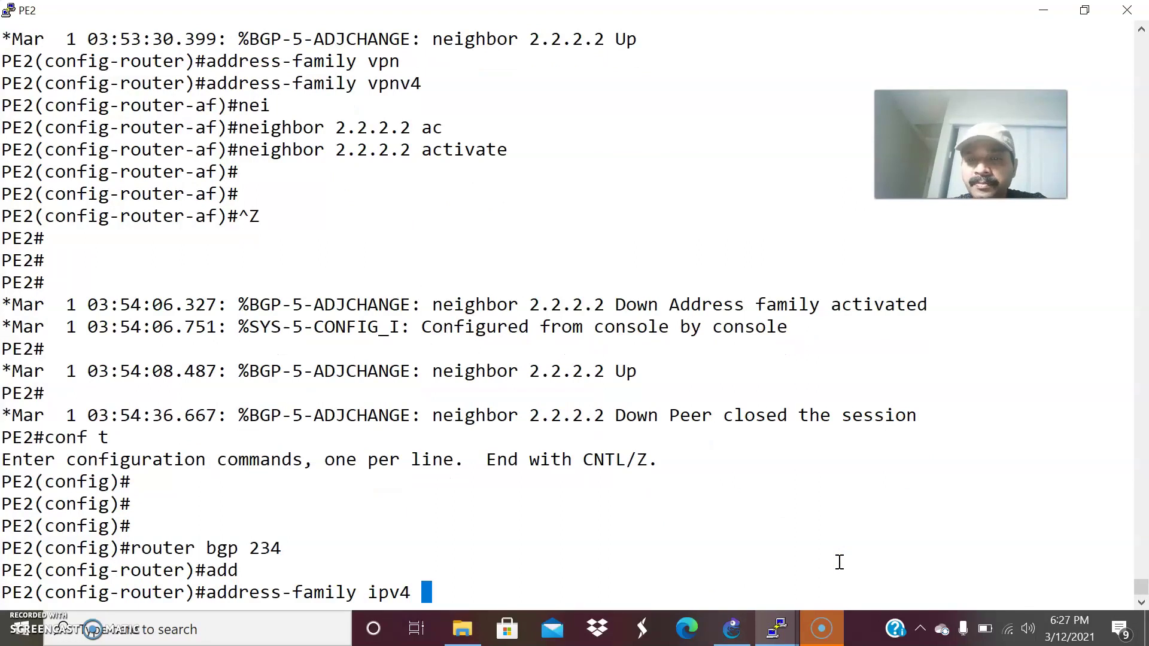
pyautogui.press('Return')
# Deactivate neighbor 2.2.2.2 in PE2's ipv4 address family and leave configuration mode.
pyautogui.write('no ne')
pyautogui.press('Tab')
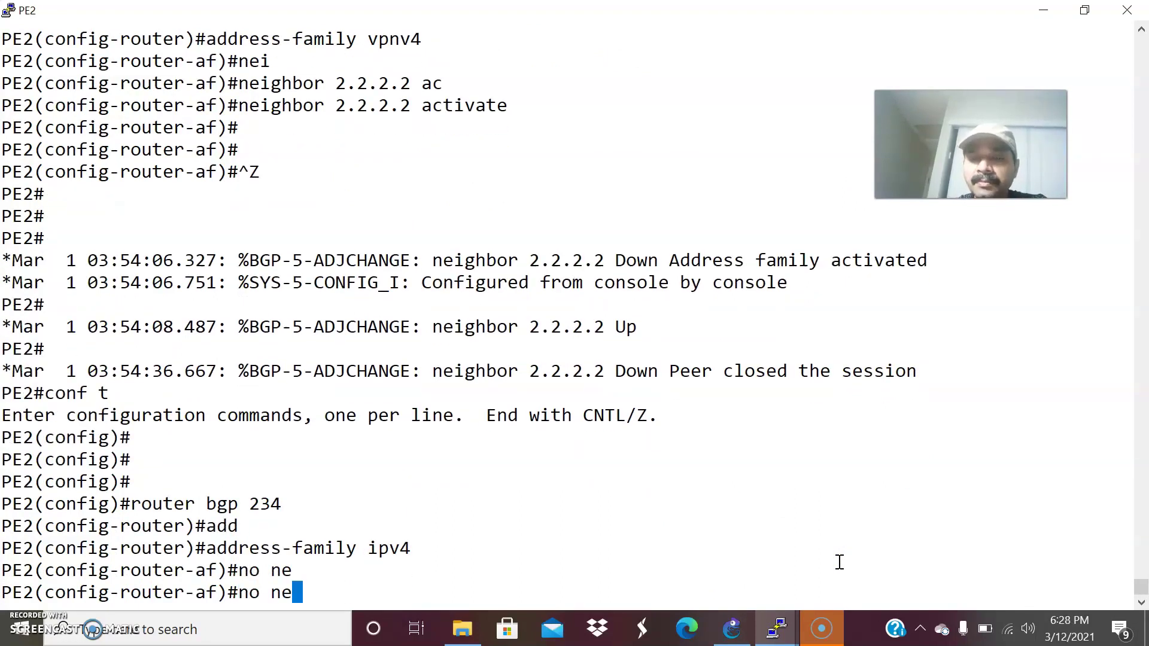
pyautogui.write('i')
pyautogui.press('Tab')
pyautogui.write('2.2.2.2 ')
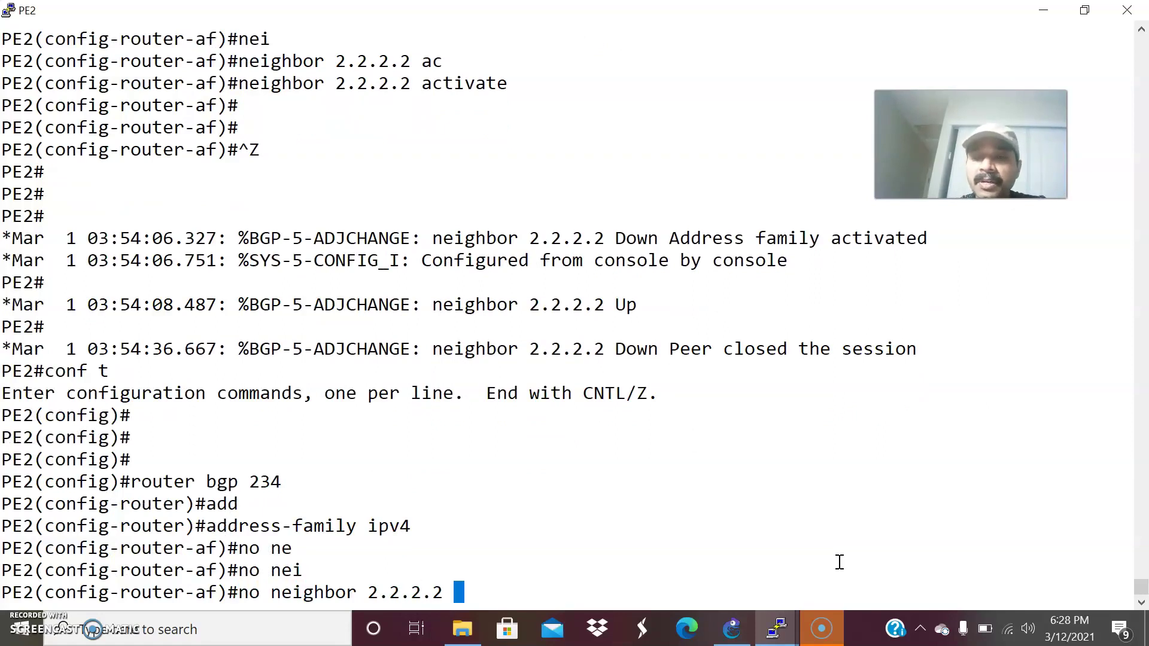
pyautogui.write('ac')
pyautogui.press('Tab')
pyautogui.press('Return')
pyautogui.press('Return')
pyautogui.hotkey('ctrl', 'z')
pyautogui.press('Return')
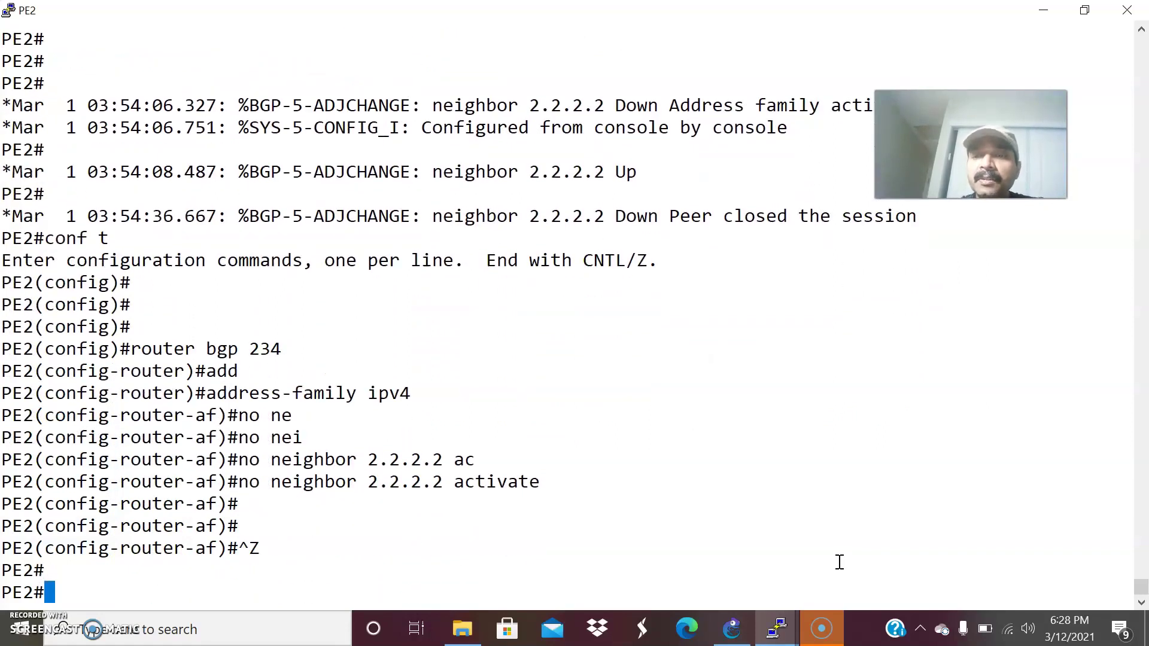
# Look at the topology diagram in GNS3 and switch to PE1's console.
pyautogui.click(755, 622)
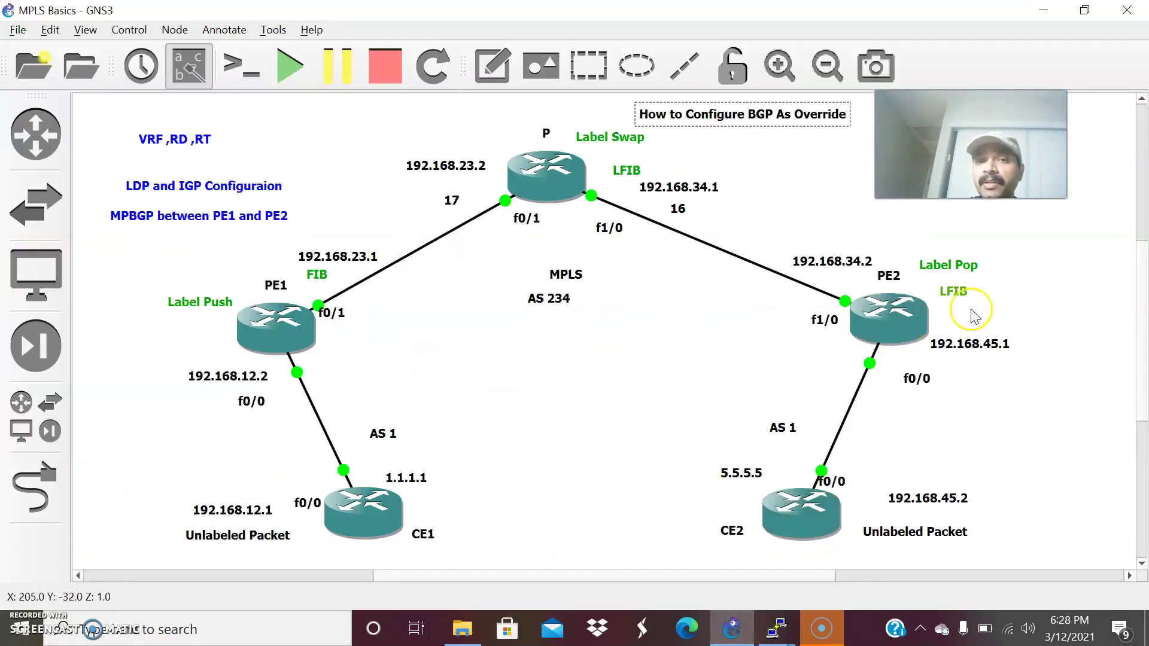
pyautogui.click(784, 627)
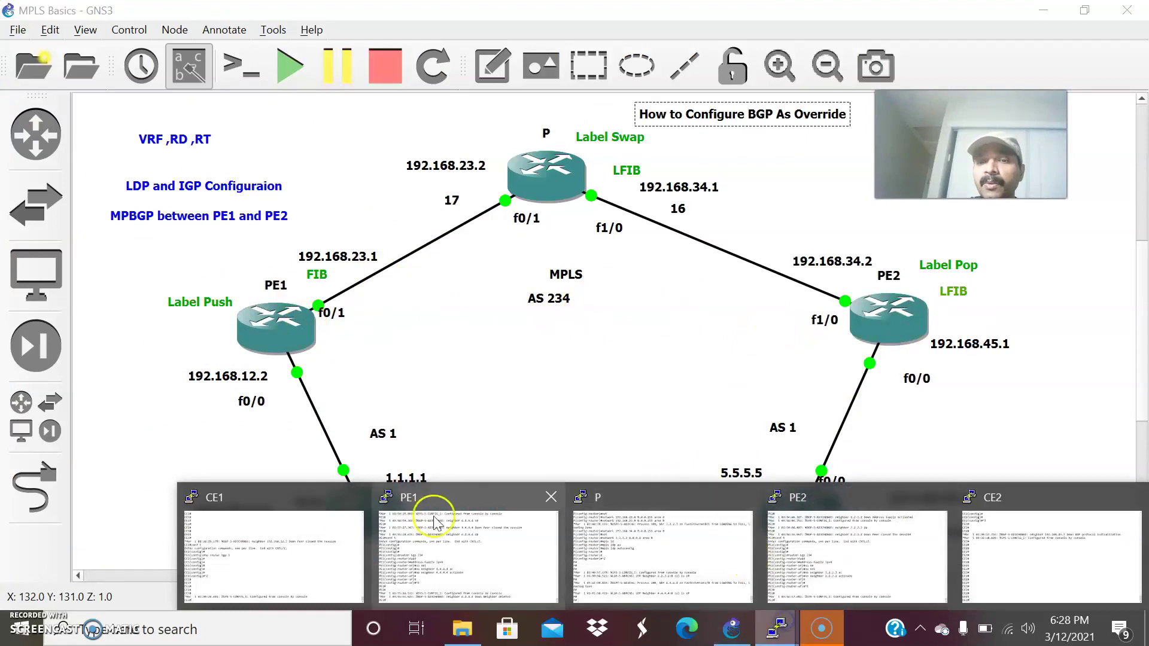
pyautogui.click(436, 510)
pyautogui.press('Return')
pyautogui.press('Return')
pyautogui.press('Return')
pyautogui.press('Return')
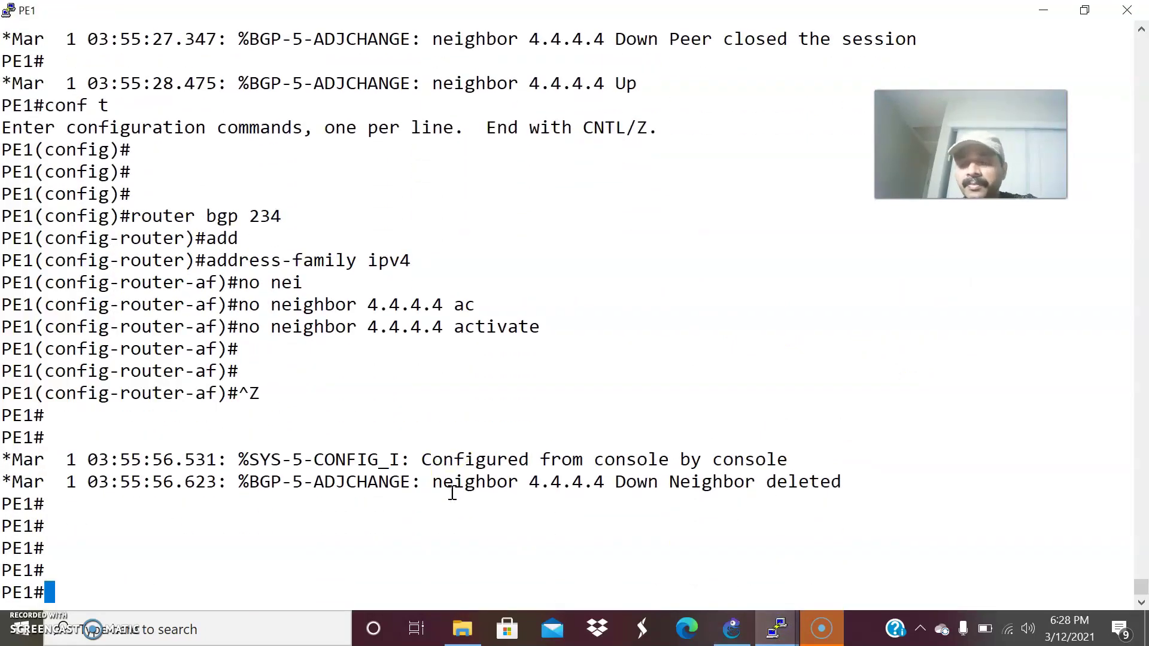
# Display the BGP VPNv4 unicast summary for all VRFs on PE1 to check its peering.
pyautogui.write('show ')
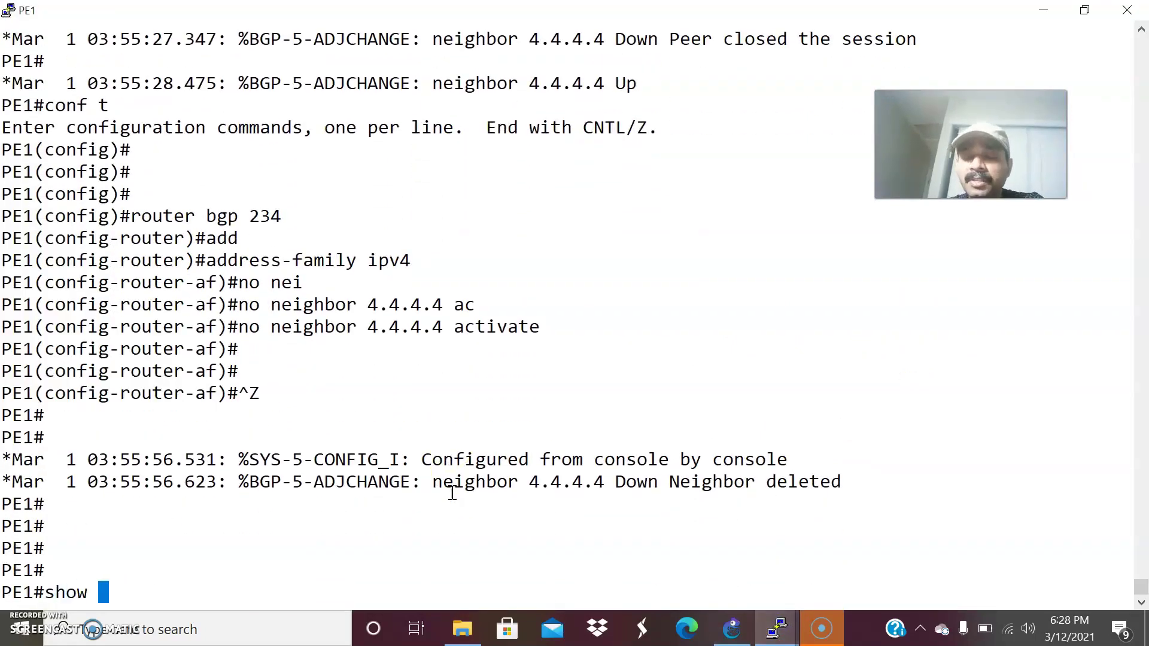
pyautogui.write('bg')
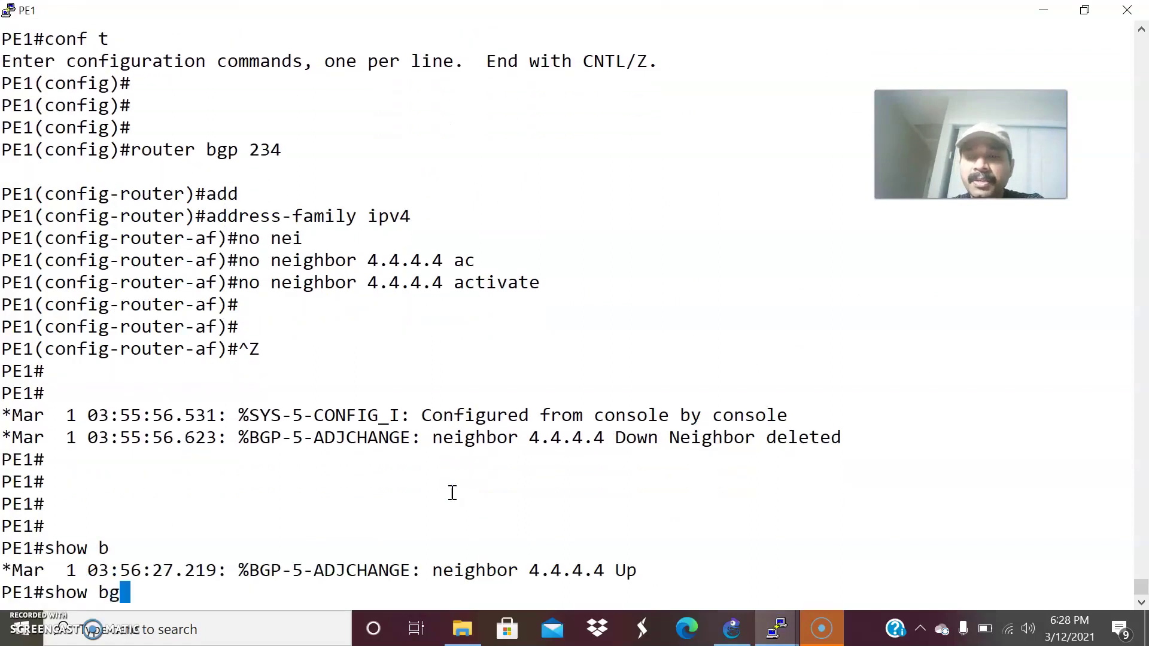
pyautogui.press('Tab')
pyautogui.write('vpn')
pyautogui.press('Tab')
pyautogui.write('un')
pyautogui.press('Tab')
pyautogui.write('all')
pyautogui.press('Tab')
pyautogui.write('sum')
pyautogui.press('Tab')
pyautogui.press('Return')
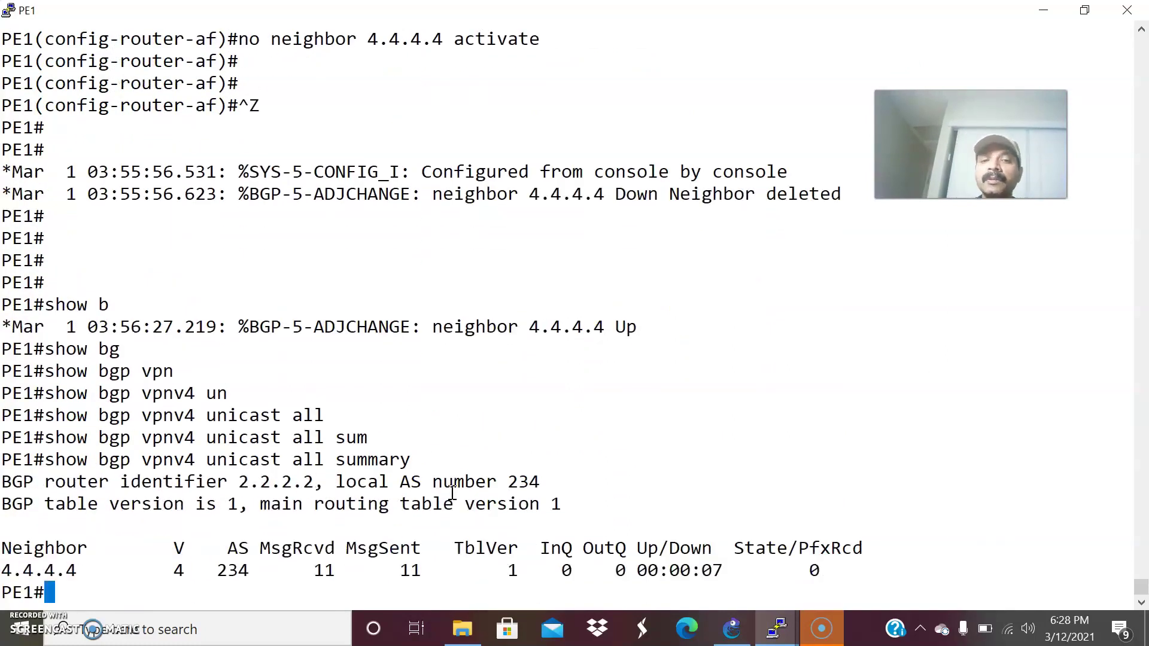
# Ping 4.4.4.4 from PE1 using loopback 0 as the source.
pyautogui.write('ping 4.4.4.4')
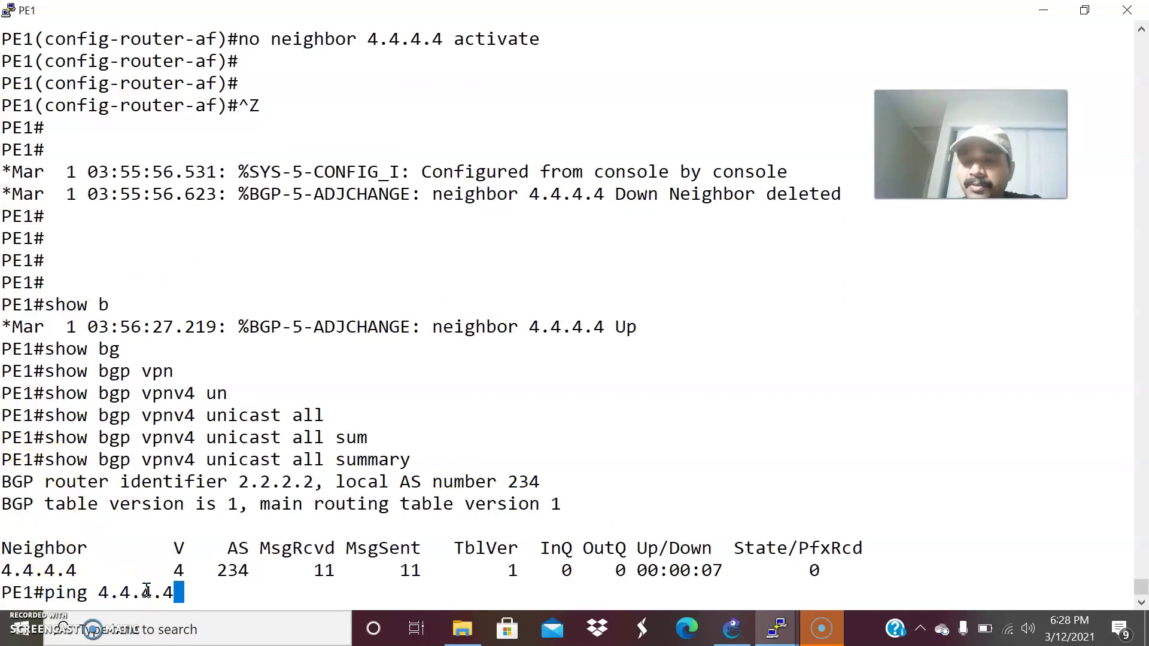
pyautogui.write(' sou')
pyautogui.press('Tab')
pyautogui.write('loo')
pyautogui.press('Tab')
pyautogui.write('0')
pyautogui.press('Return')
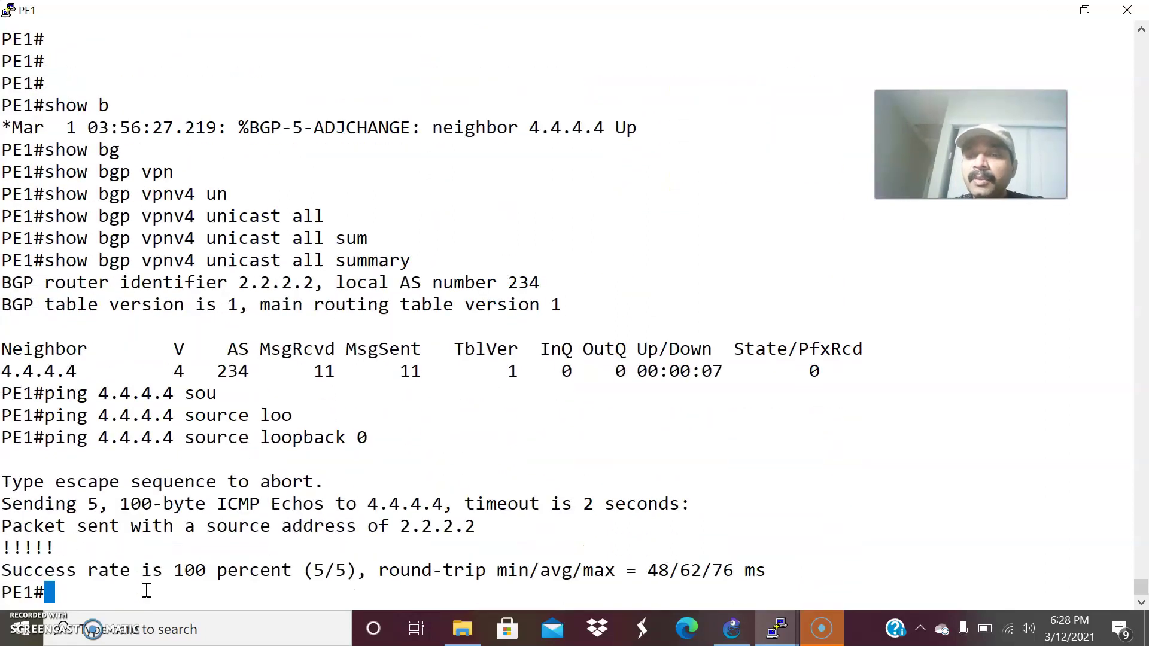
# Switch to PE2's console and display its BGP VPNv4 unicast summary for all VRFs.
pyautogui.click(771, 630)
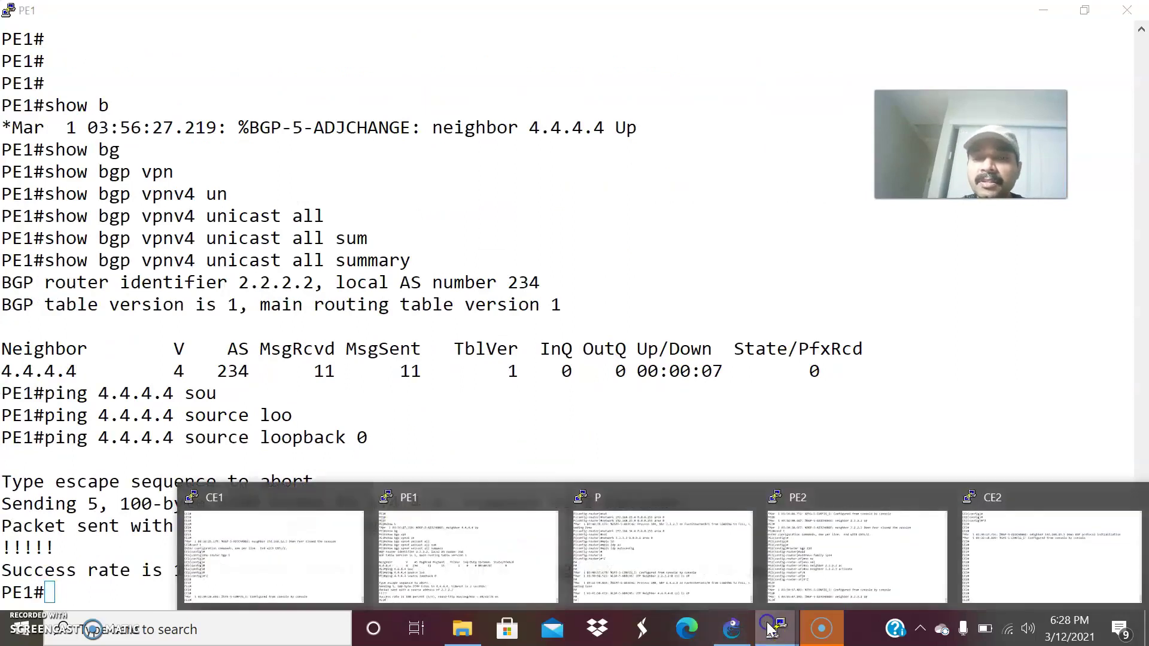
pyautogui.click(872, 553)
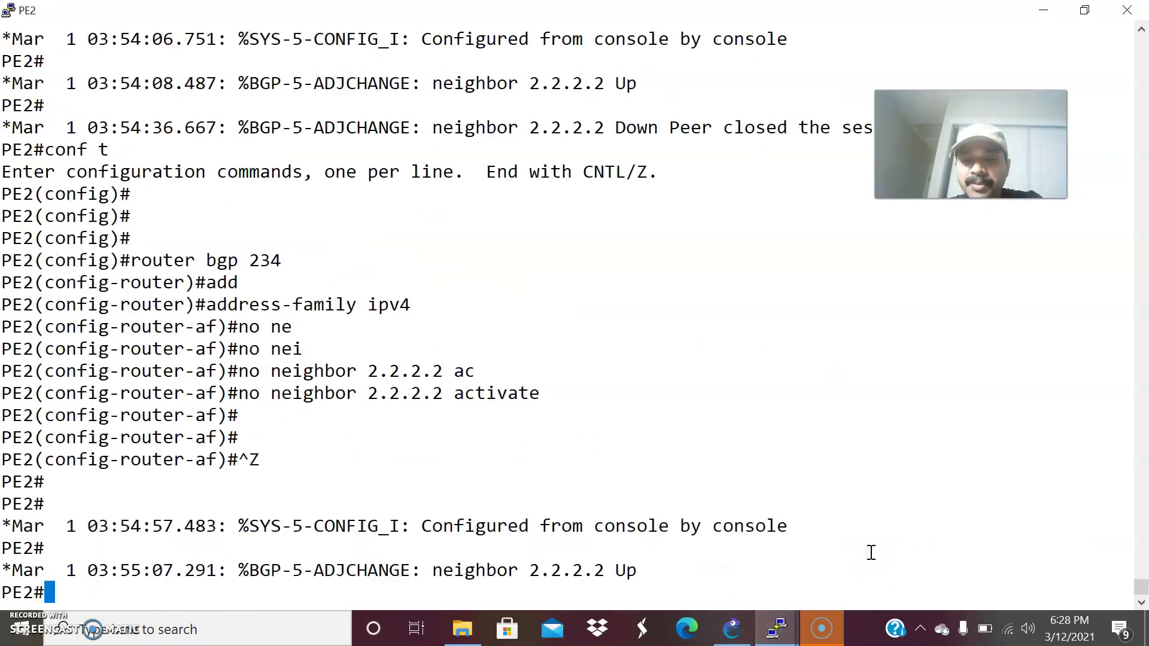
pyautogui.write('show bg')
pyautogui.press('Tab')
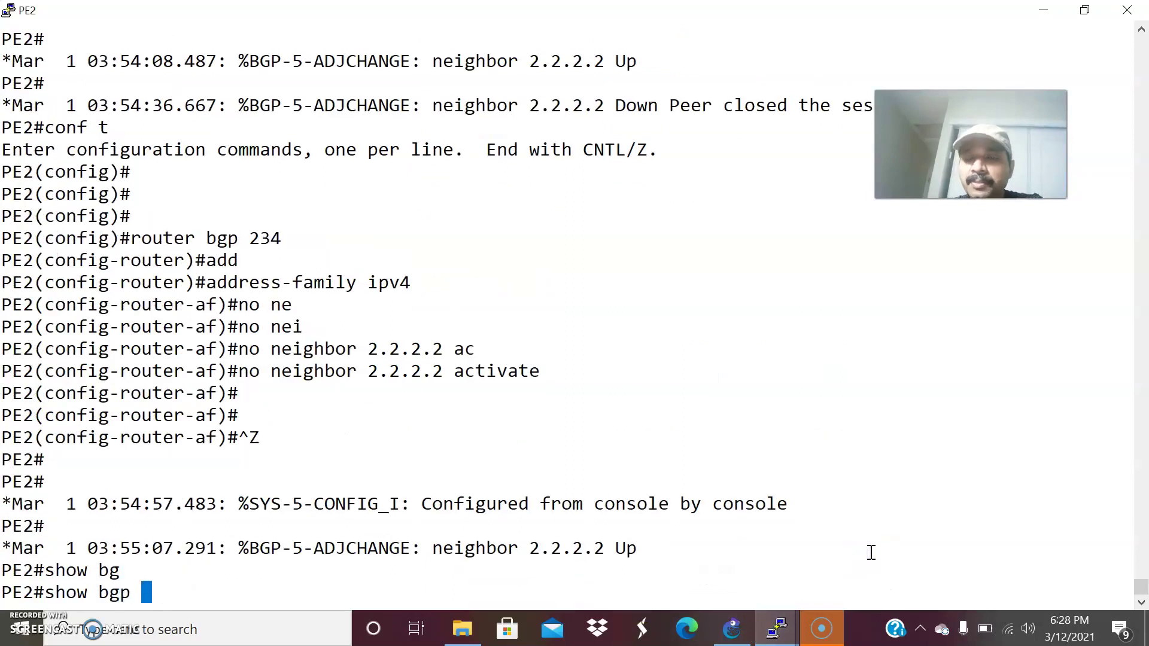
pyautogui.write('vpn')
pyautogui.press('Tab')
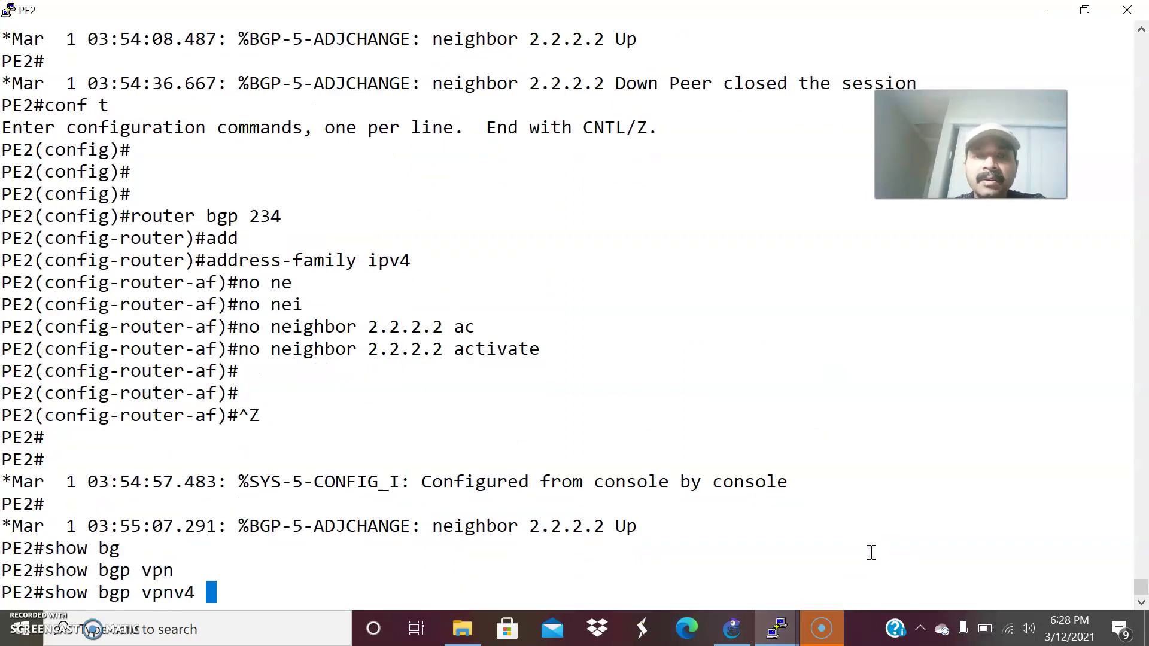
pyautogui.write('un')
pyautogui.press('Tab')
pyautogui.write('all')
pyautogui.press('Tab')
pyautogui.write('summ')
pyautogui.press('Tab')
pyautogui.press('Return')
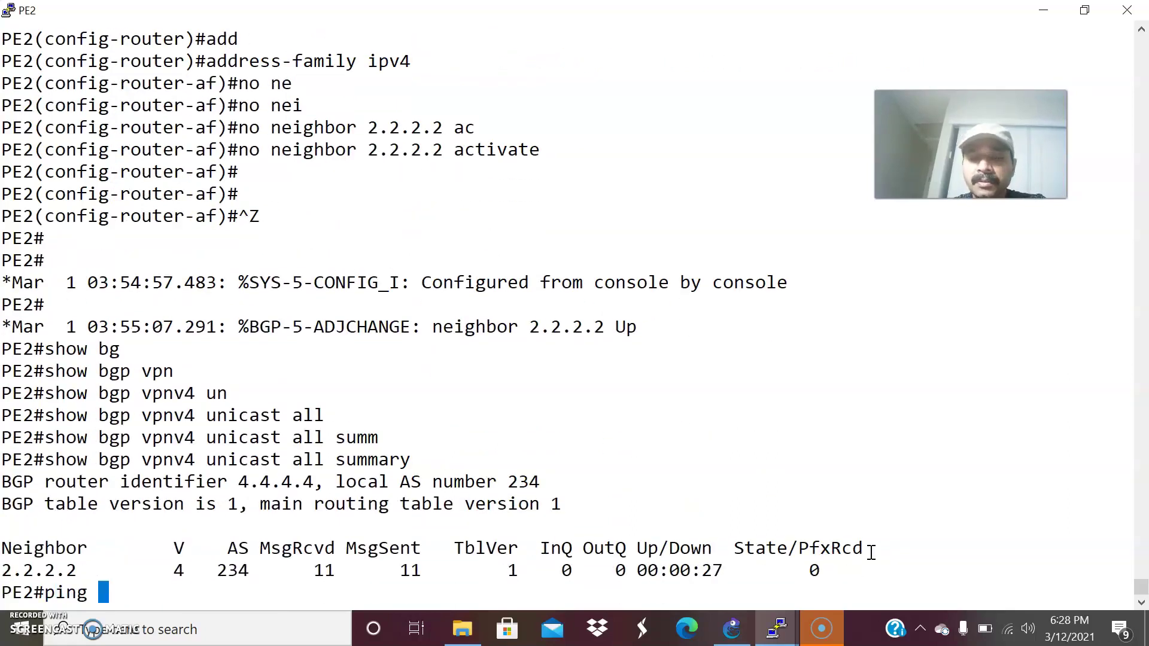
# Ping 2.2.2.2 from PE2 using loopback 0 as the source.
pyautogui.write('ping 2.2.2.2 source l')
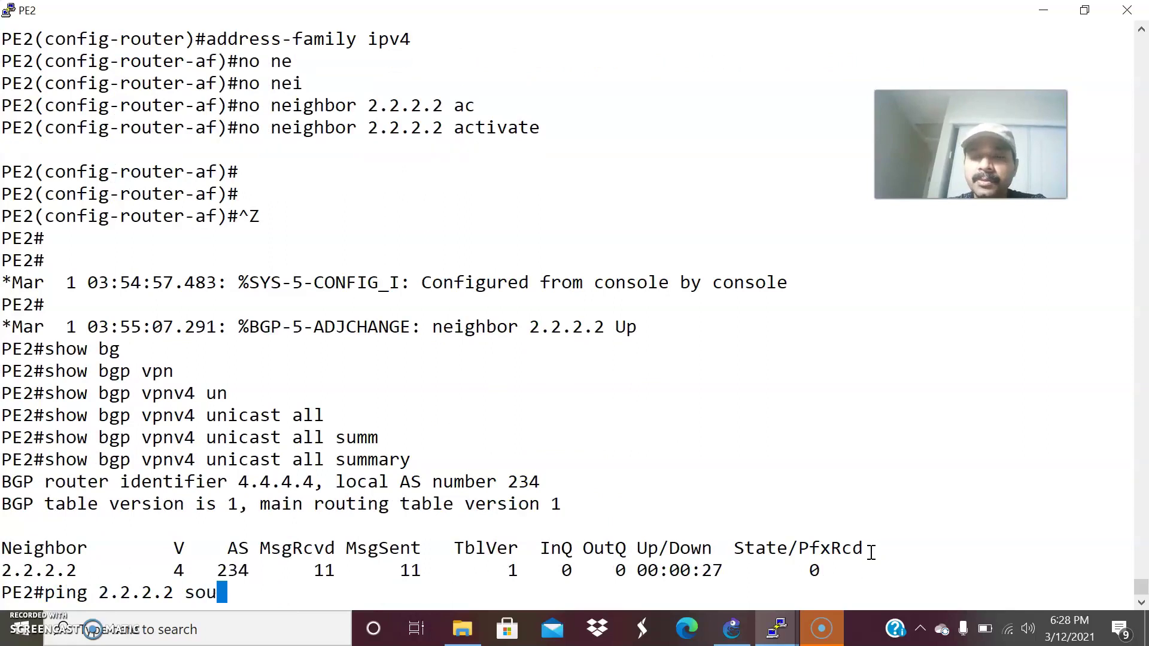
pyautogui.press('Tab')
pyautogui.write('loo')
pyautogui.press('Tab')
pyautogui.write('0')
pyautogui.press('Return')
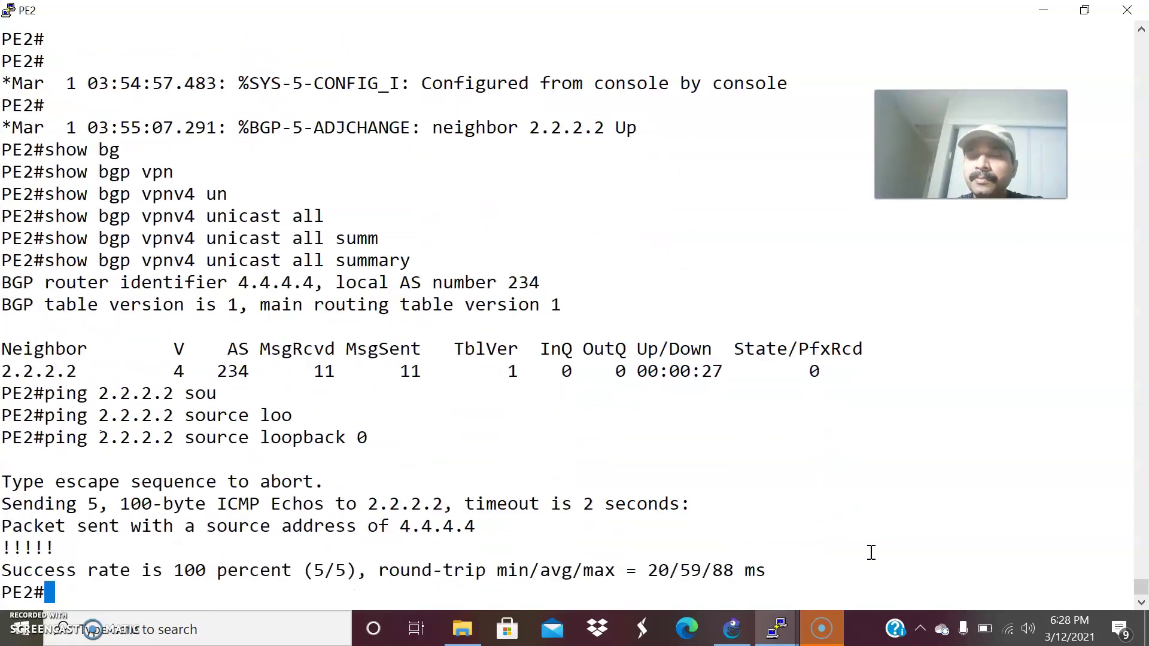
pyautogui.press('Return')
# Switch to CE1's console and create BGP process 1 in configuration mode.
pyautogui.click(731, 629)
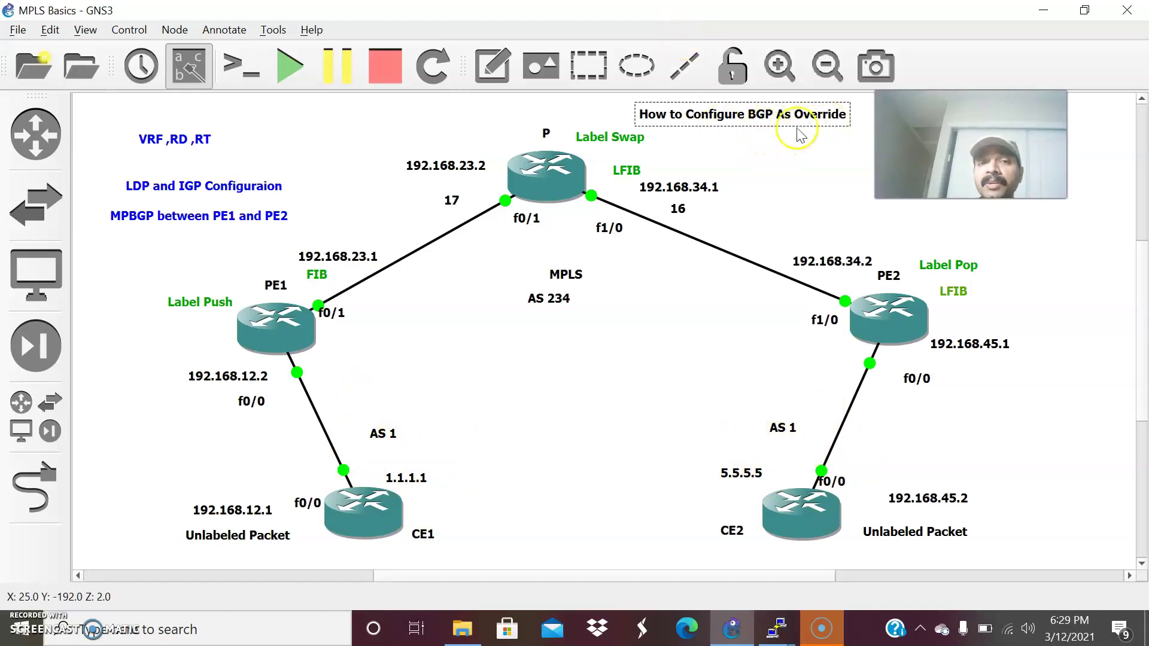
pyautogui.moveTo(777, 628)
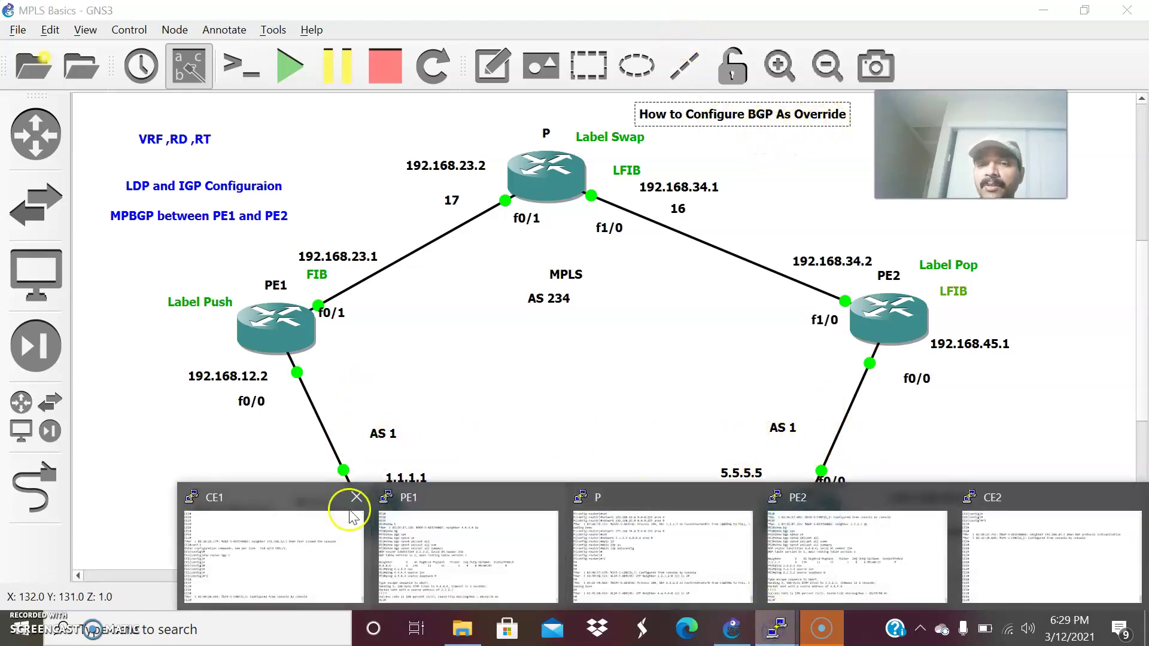
pyautogui.click(303, 540)
pyautogui.write('conf')
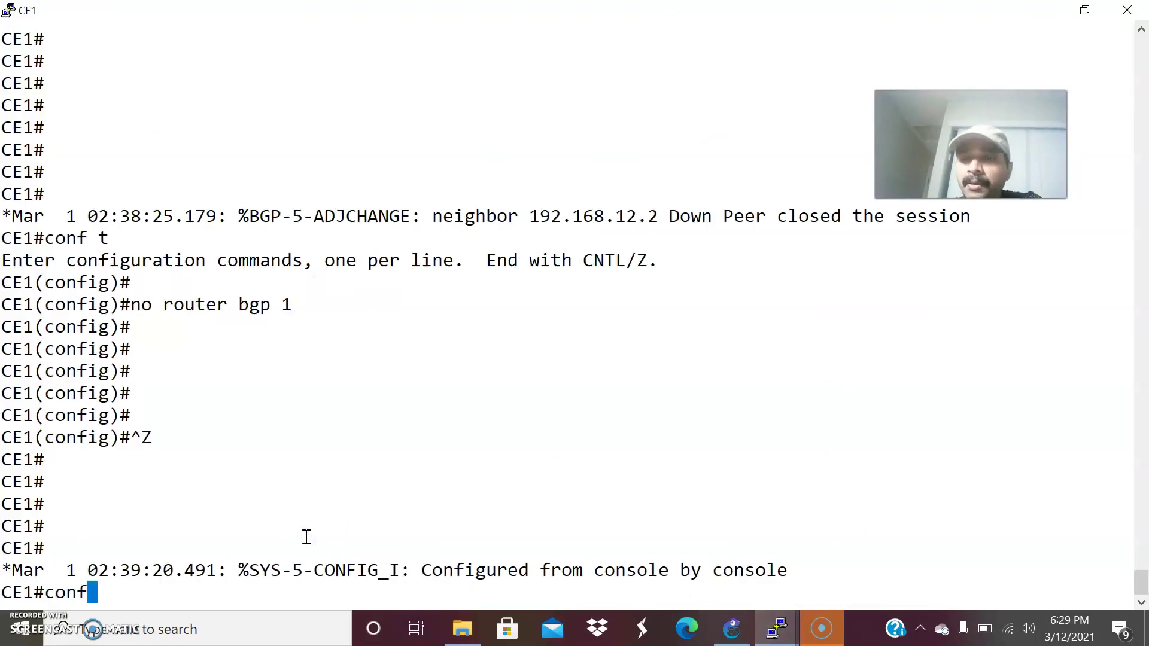
pyautogui.write(' t')
pyautogui.press('Return')
pyautogui.press('Return')
pyautogui.press('Return')
pyautogui.press('Return')
pyautogui.press('Return')
pyautogui.press('Return')
pyautogui.write('route')
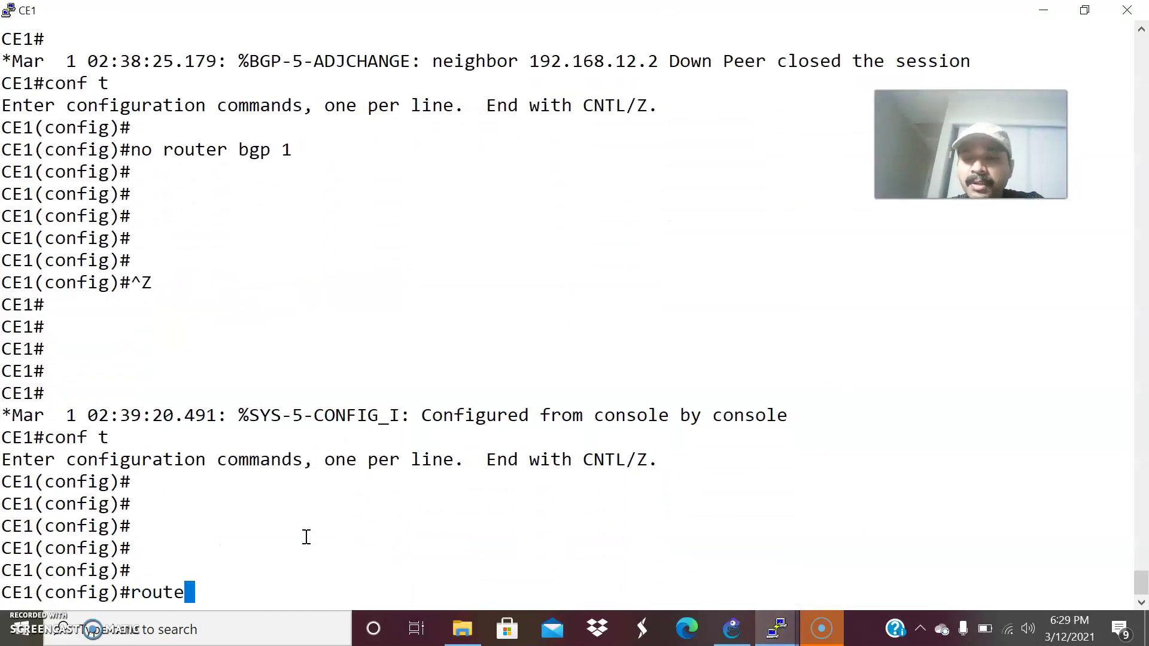
pyautogui.write('r bgp 1')
pyautogui.press('Return')
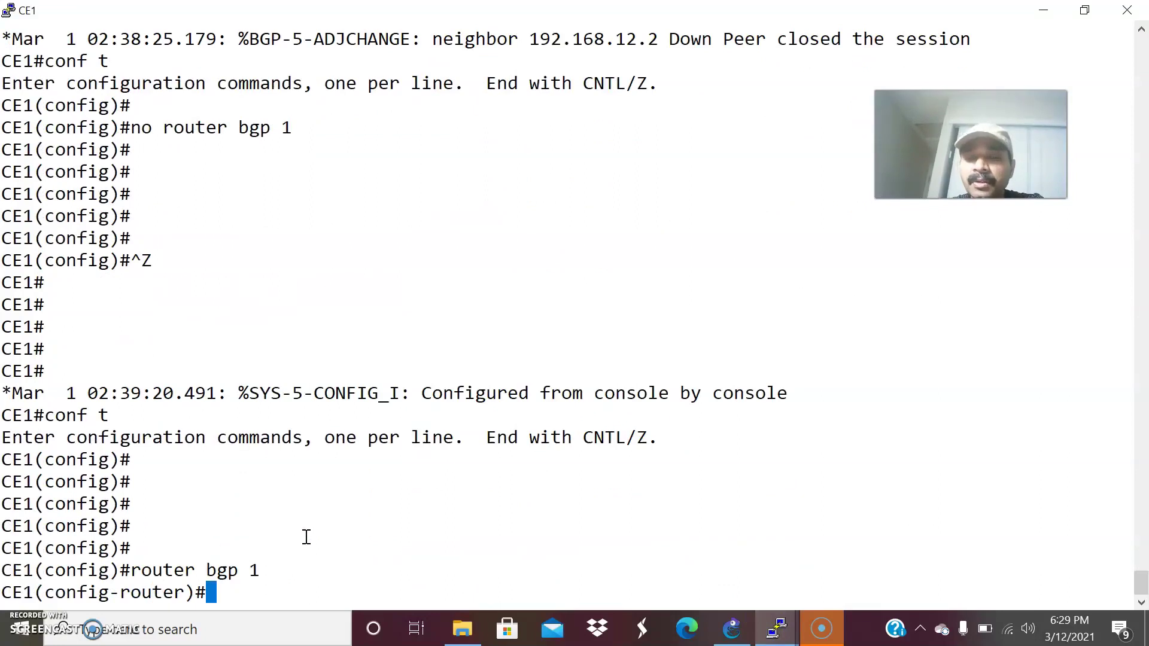
# Add neighbor 192.168.12.2 with remote AS 234 to CE1's BGP process, checking the address in the topology.
pyautogui.write('nei')
pyautogui.press('Tab')
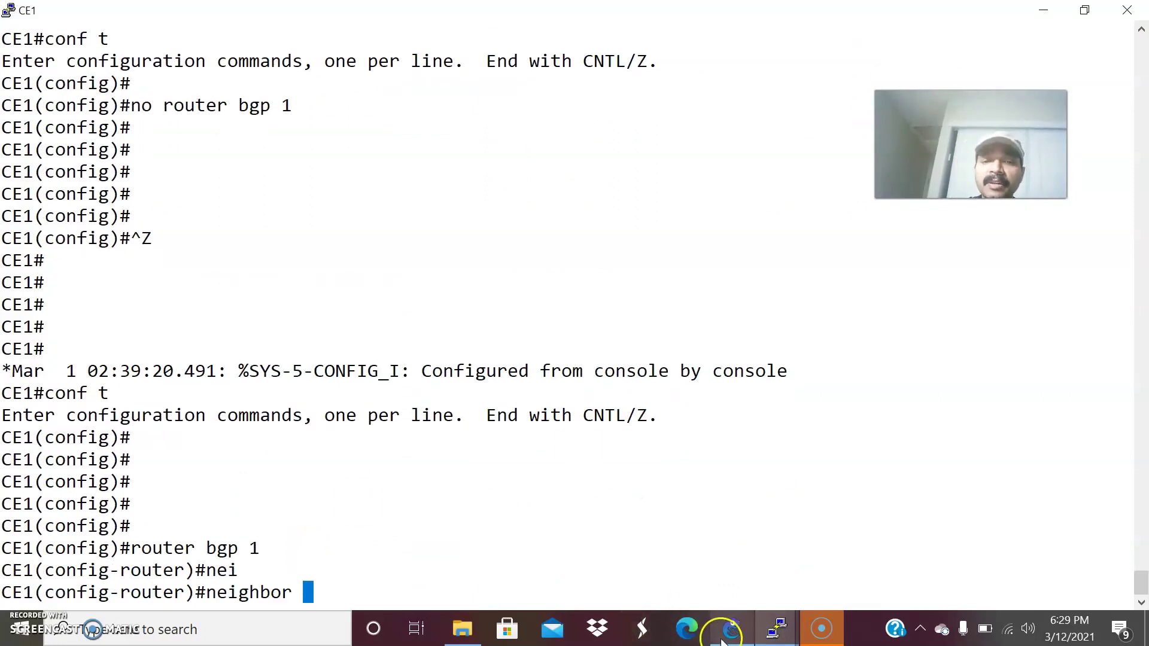
pyautogui.click(479, 459)
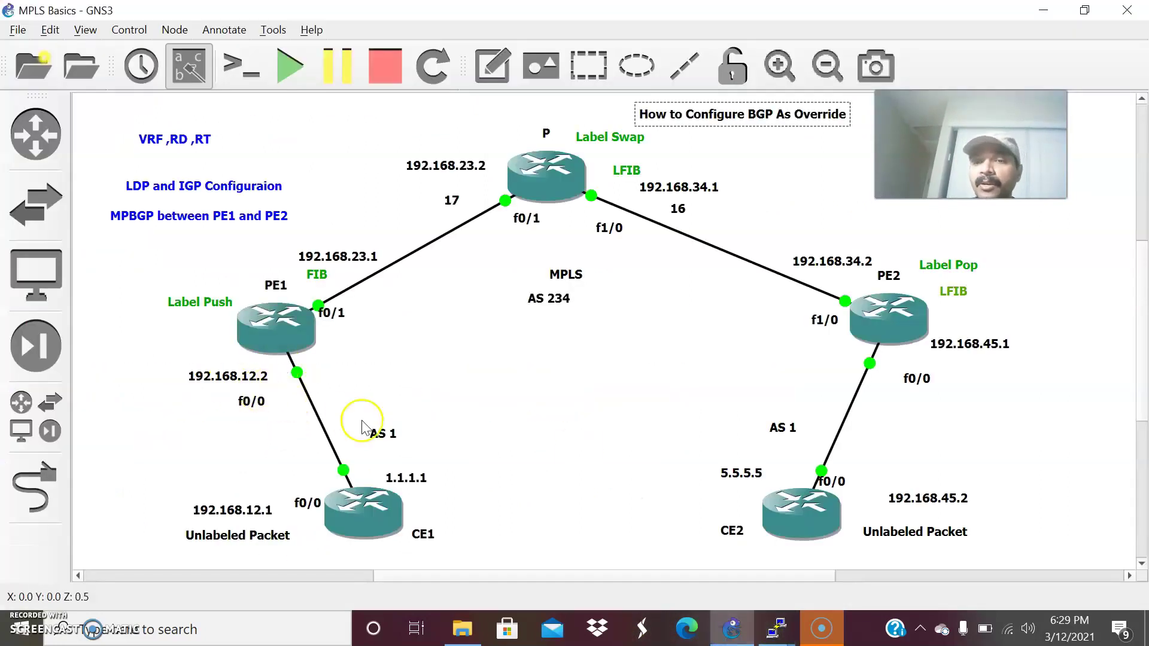
pyautogui.hotkey('alt', 'Tab')
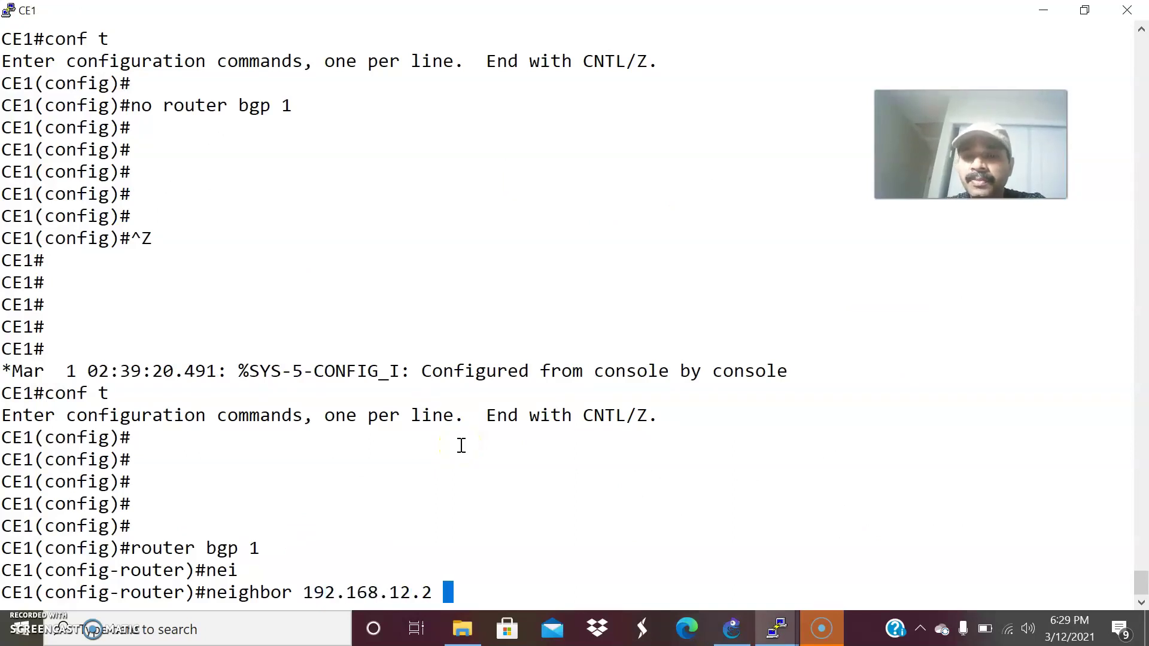
pyautogui.write('192.168.12.2 remot')
pyautogui.press('Tab')
pyautogui.write('23')
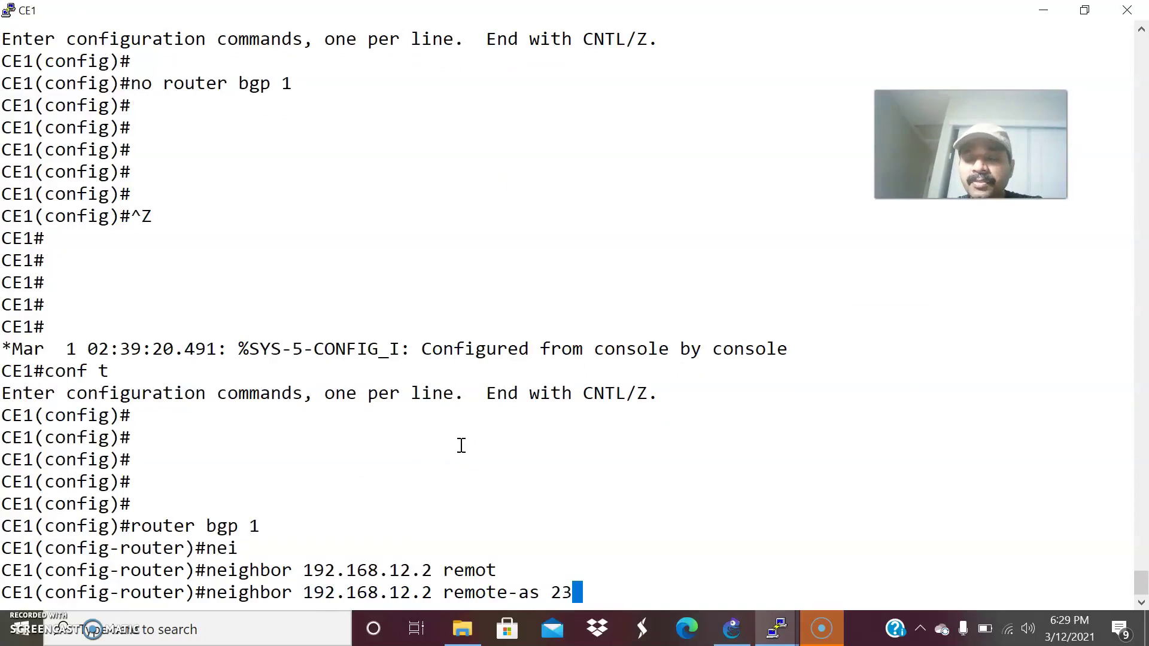
pyautogui.write('4')
pyautogui.press('Return')
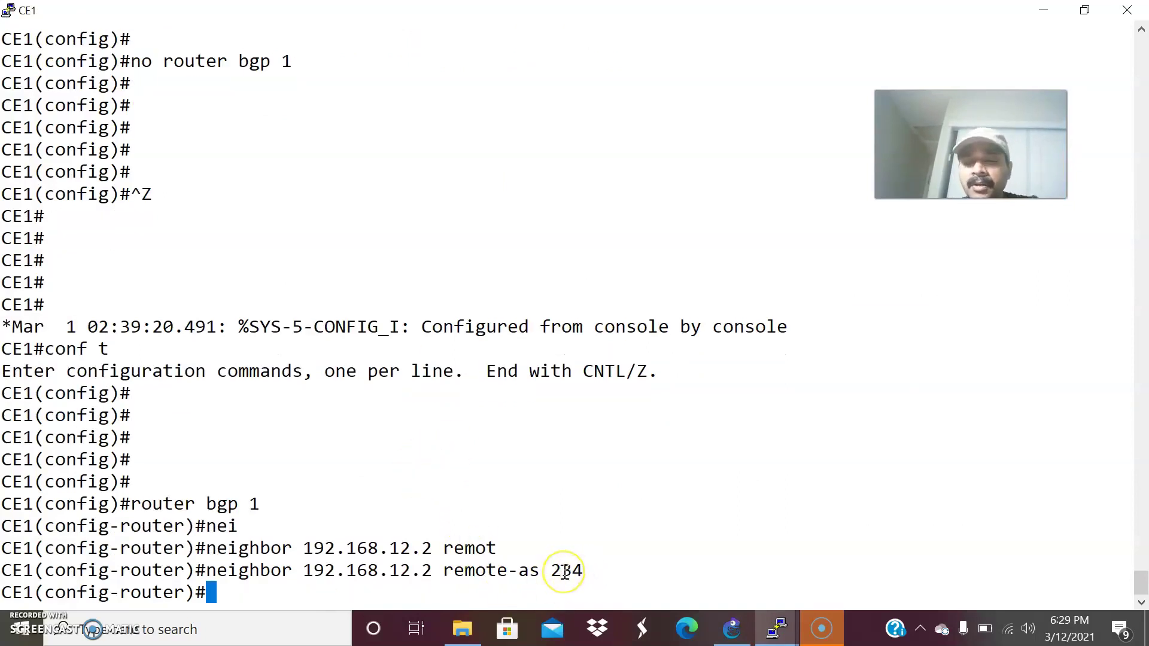
# Advertise network 1.1.1.1 with mask 255.255.255.255 in CE1's BGP process and leave configuration mode.
pyautogui.write('net')
pyautogui.press('Tab')
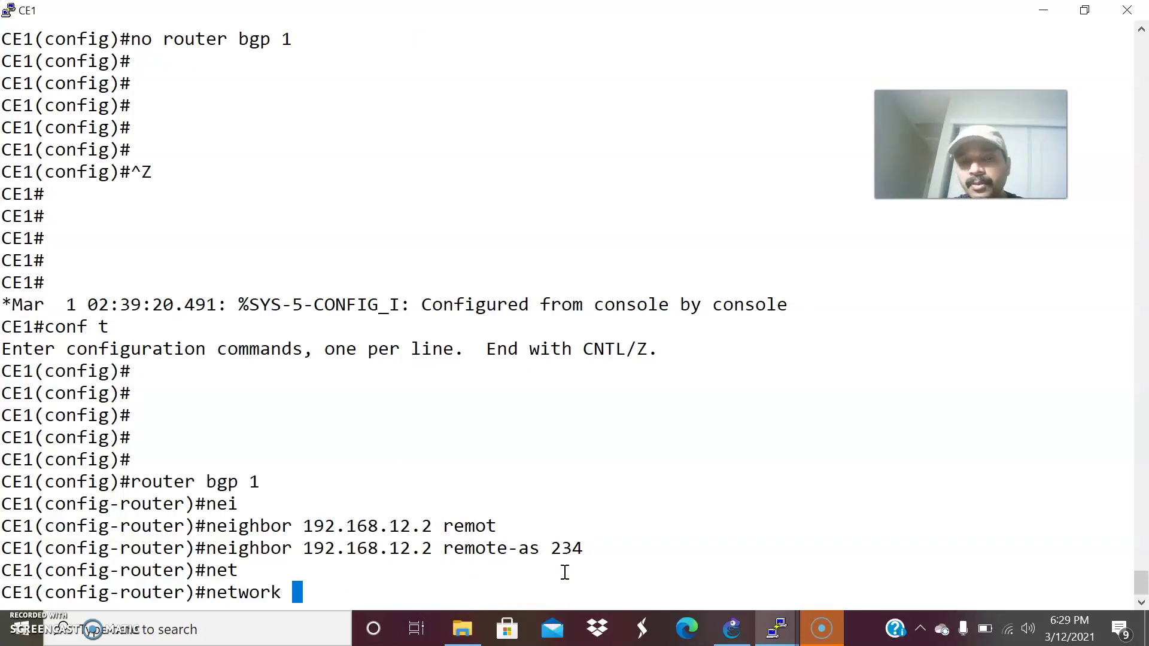
pyautogui.click(731, 629)
pyautogui.hotkey('alt', 'Tab')
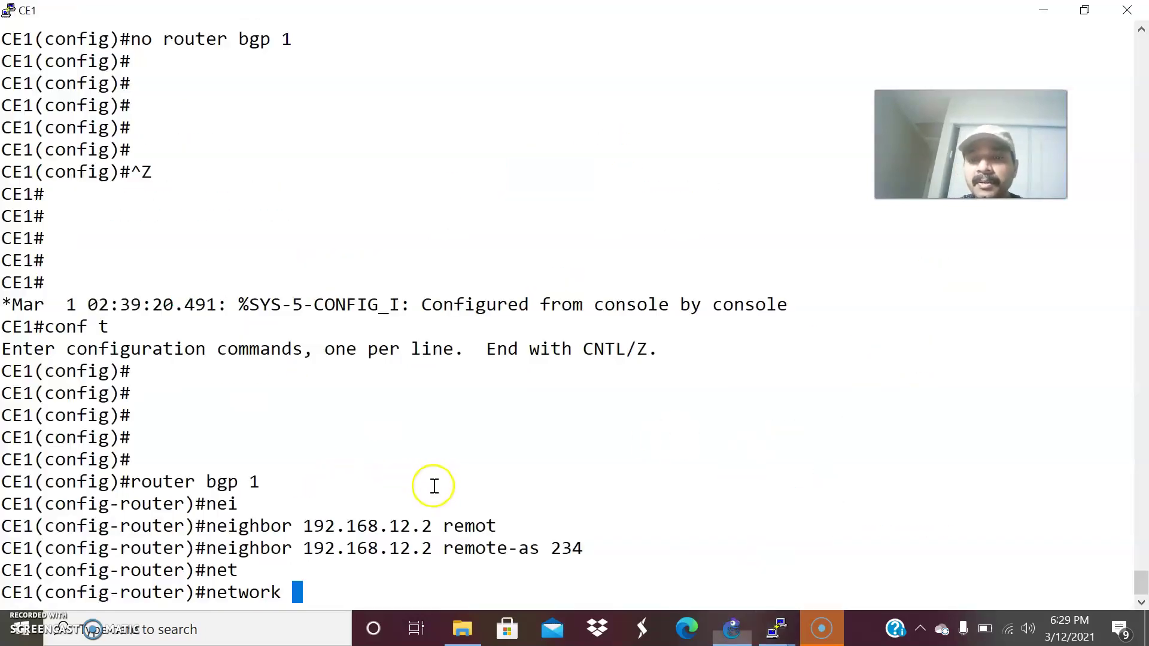
pyautogui.write('1.1.1.1 mask 255.255.255.255')
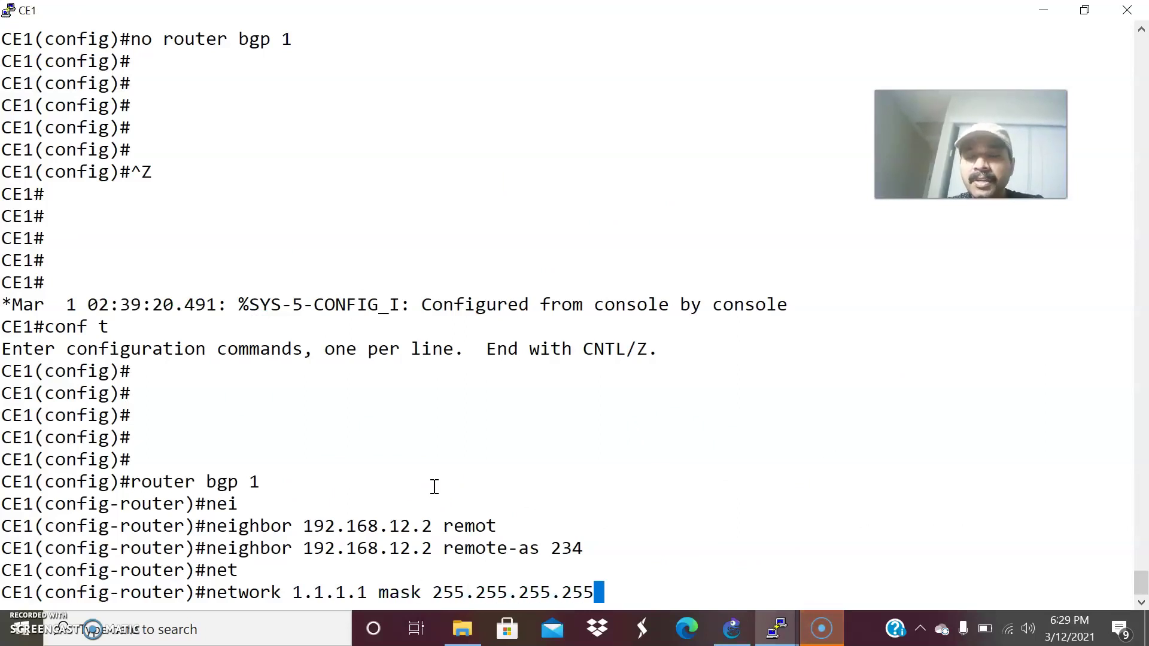
pyautogui.press('Return')
pyautogui.press('Return')
pyautogui.press('Return')
pyautogui.hotkey('ctrl', 'z')
pyautogui.press('Return')
pyautogui.click(439, 491)
# Switch to CE2's console and create BGP process 1 in configuration mode.
pyautogui.moveTo(779, 611)
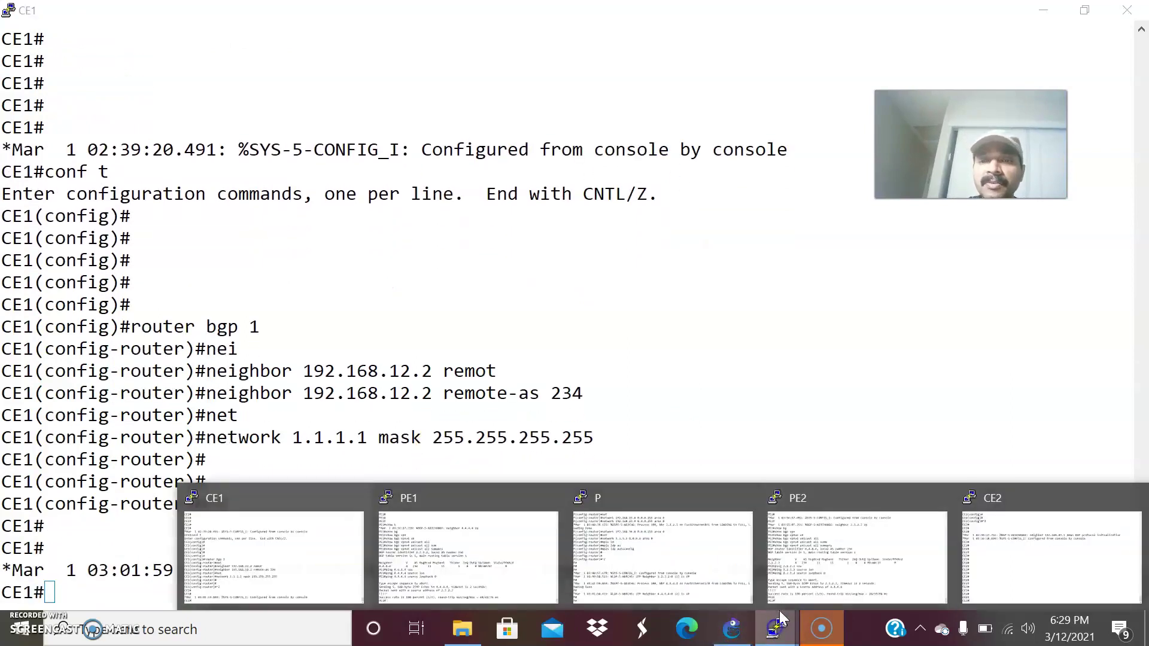
pyautogui.click(1021, 552)
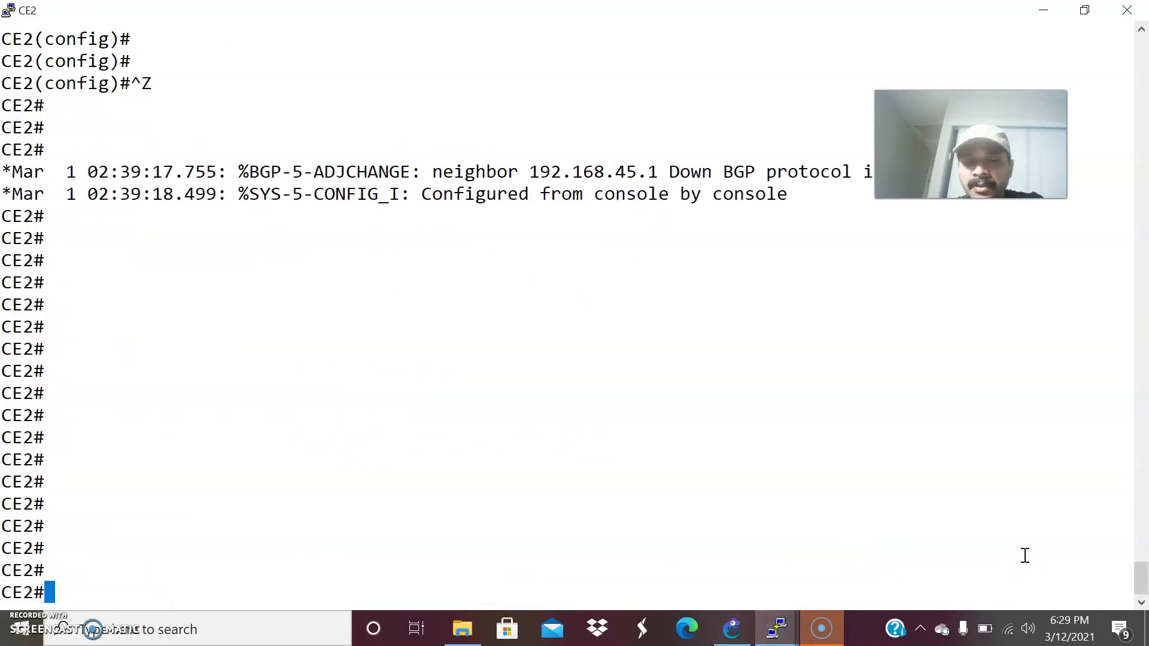
pyautogui.write('conf t')
pyautogui.press('Return')
pyautogui.press('Return')
pyautogui.press('Return')
pyautogui.write('ro')
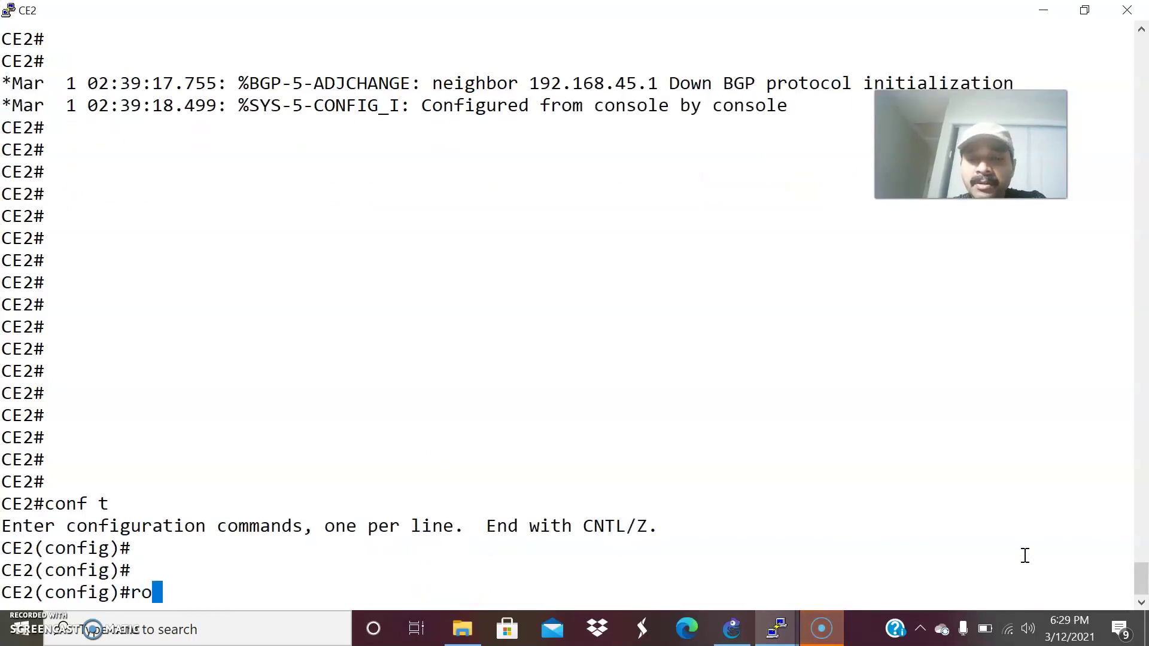
pyautogui.write('uter bgp 1')
pyautogui.press('Return')
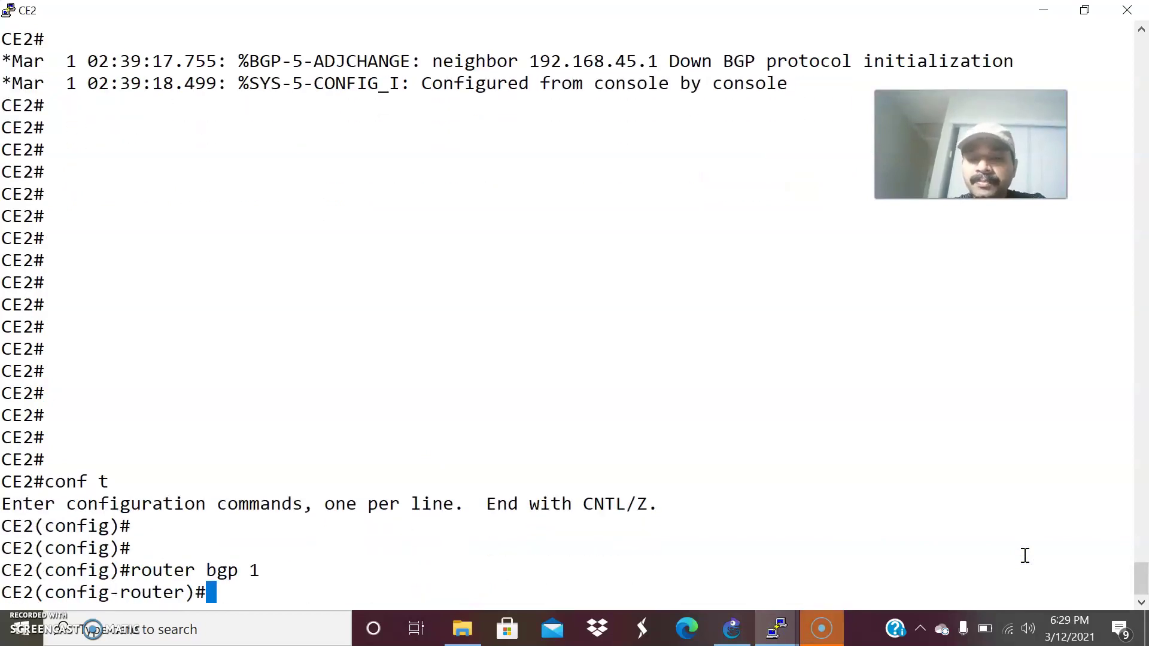
# Add neighbor 192.168.45.1 with remote AS 234 to CE2's BGP process, checking the address in the topology.
pyautogui.write('nei')
pyautogui.press('Tab')
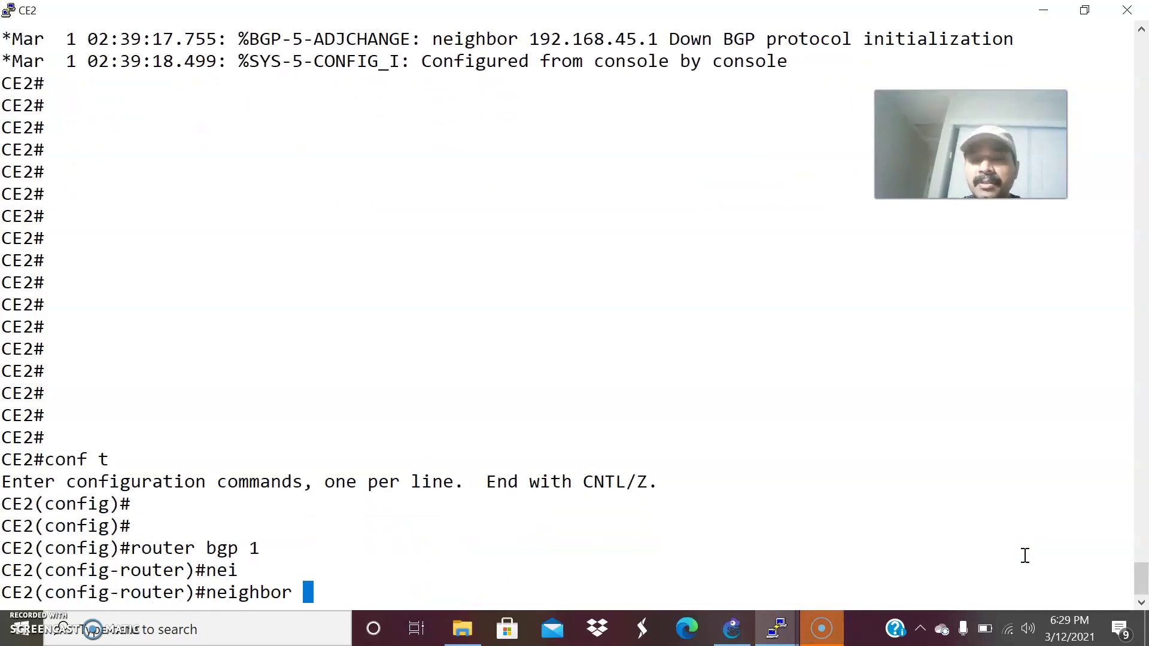
pyautogui.click(732, 628)
pyautogui.hotkey('alt', 'Tab')
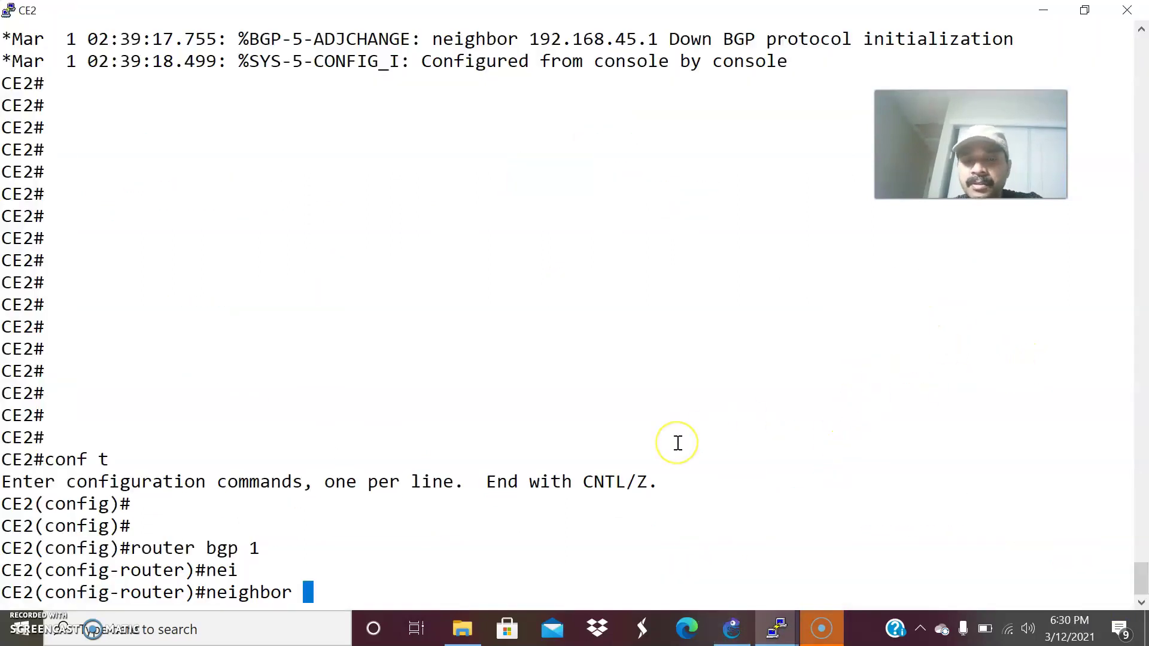
pyautogui.write('192.168.')
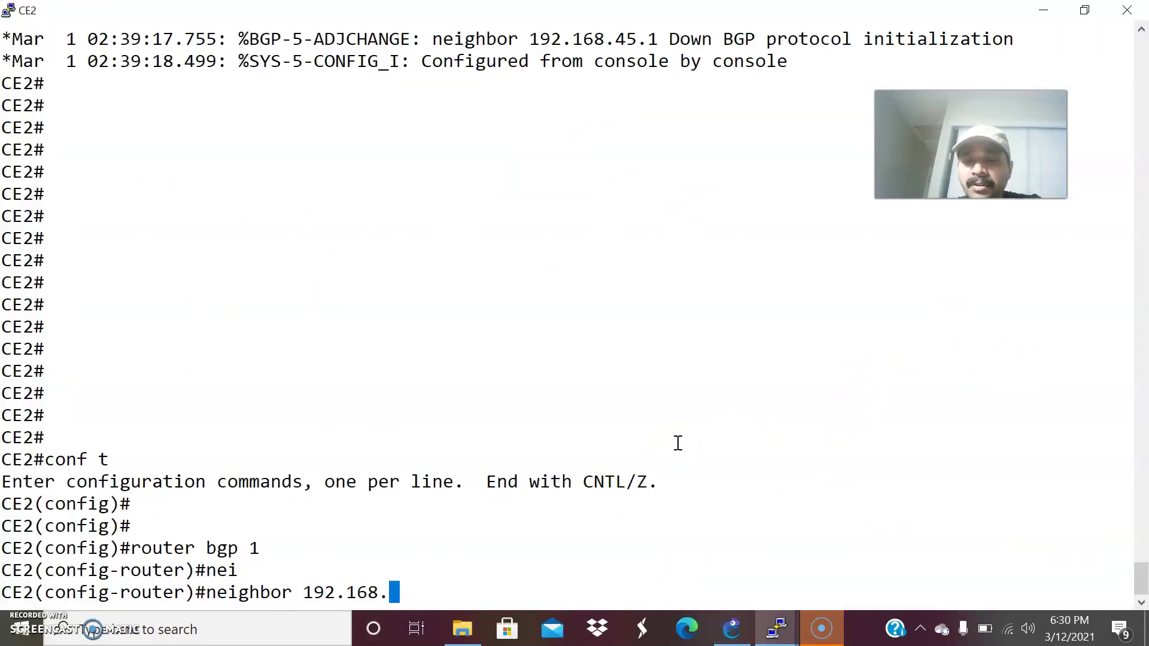
pyautogui.write('45.1 remo')
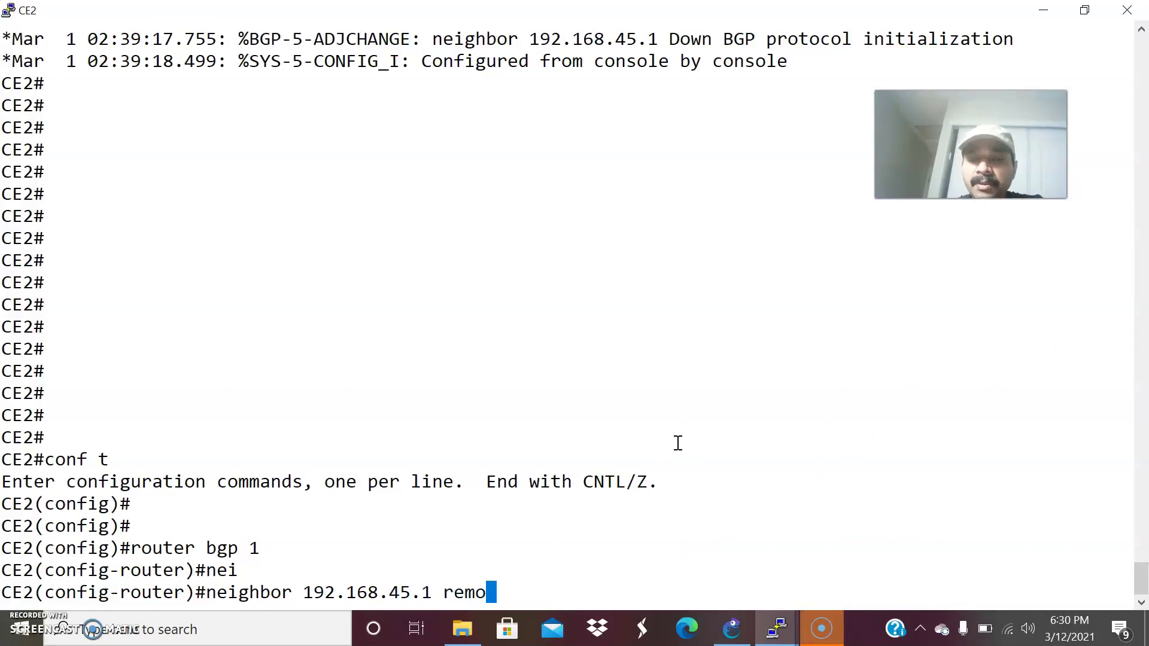
pyautogui.write('t')
pyautogui.press('Tab')
pyautogui.write('234')
pyautogui.press('Return')
# Advertise network 5.5.5.5 with mask 255.255.255.255 in CE2's BGP process and leave configuration mode.
pyautogui.write('net')
pyautogui.press('Tab')
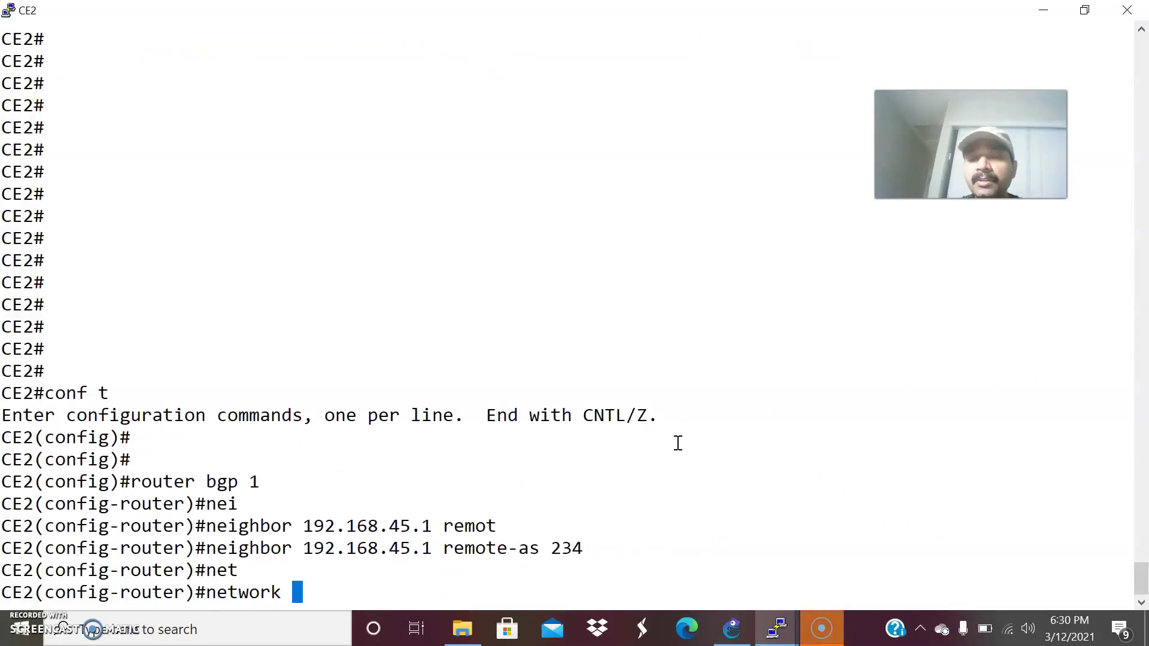
pyautogui.click(741, 630)
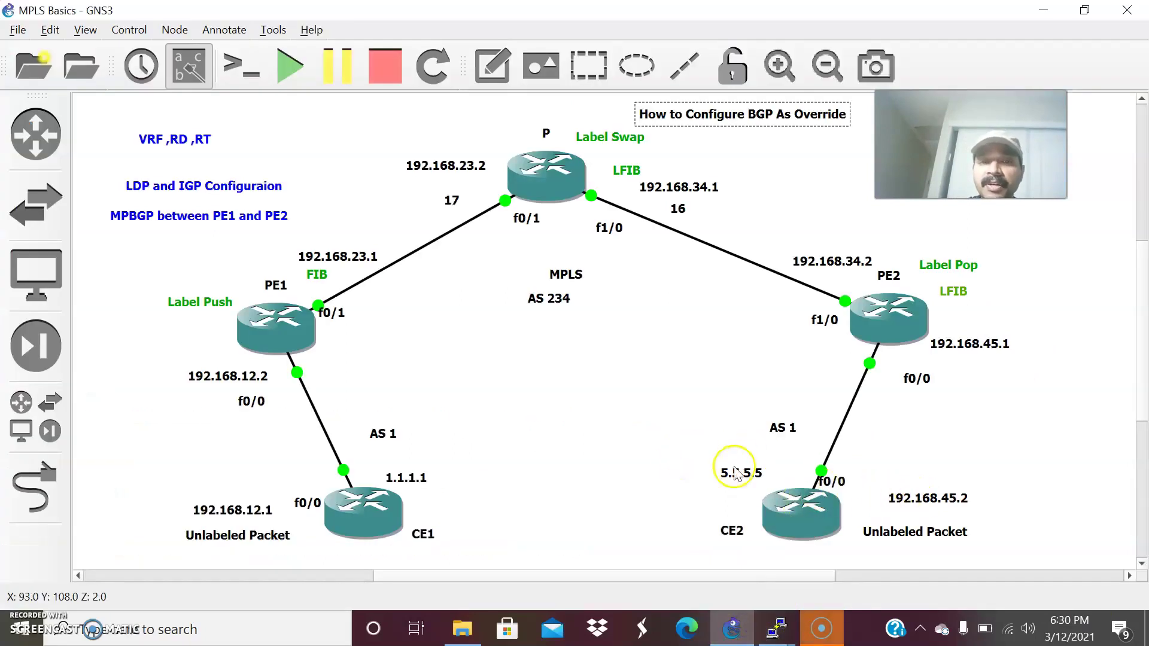
pyautogui.doubleClick(771, 508)
pyautogui.write('5.5.5.5 mask 255.255.255.255')
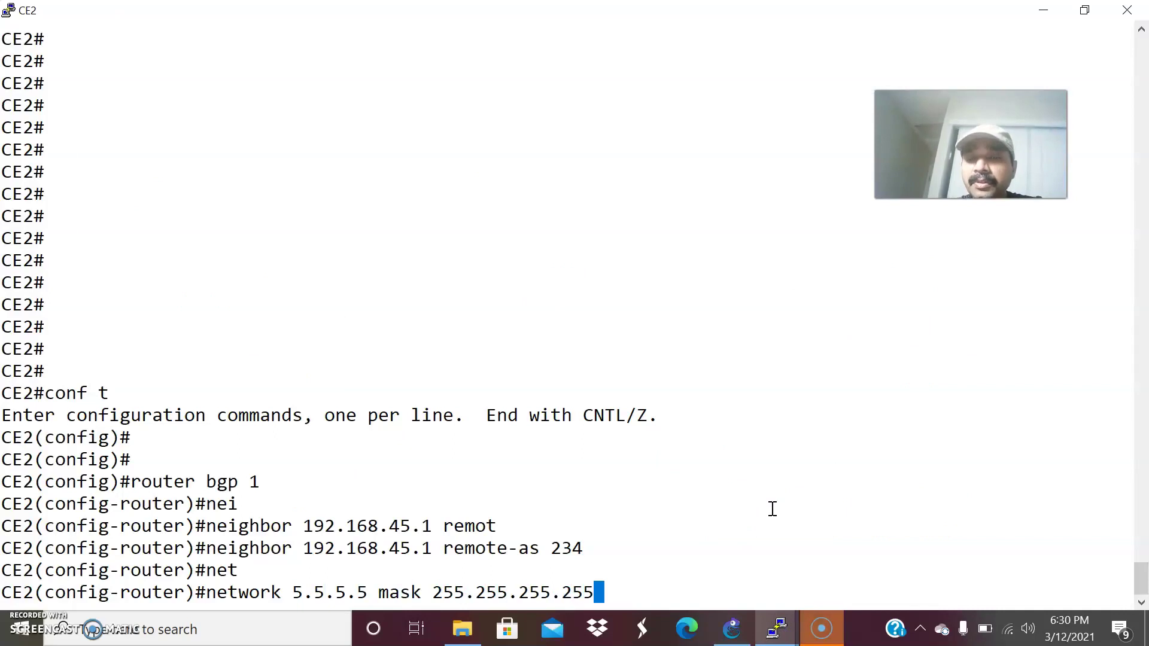
pyautogui.press('Return')
pyautogui.press('Return')
pyautogui.hotkey('ctrl', 'z')
pyautogui.press('Return')
pyautogui.press('Return')
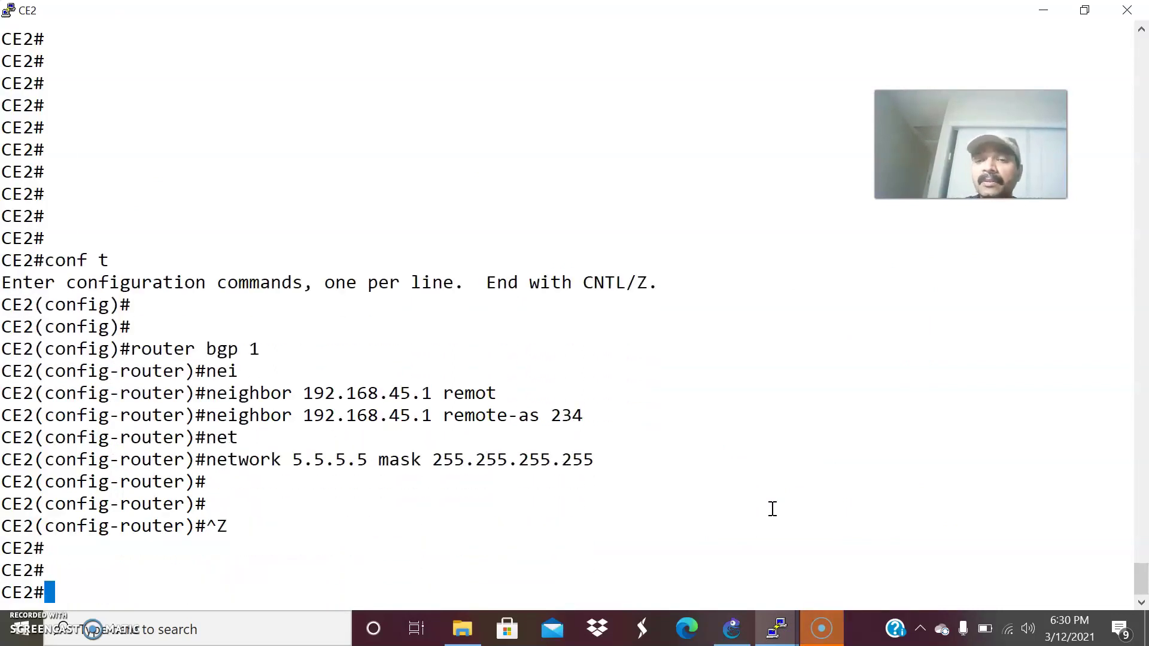
# Review the topology, switch to PE1's console and enter BGP process 234 in configuration mode.
pyautogui.click(777, 627)
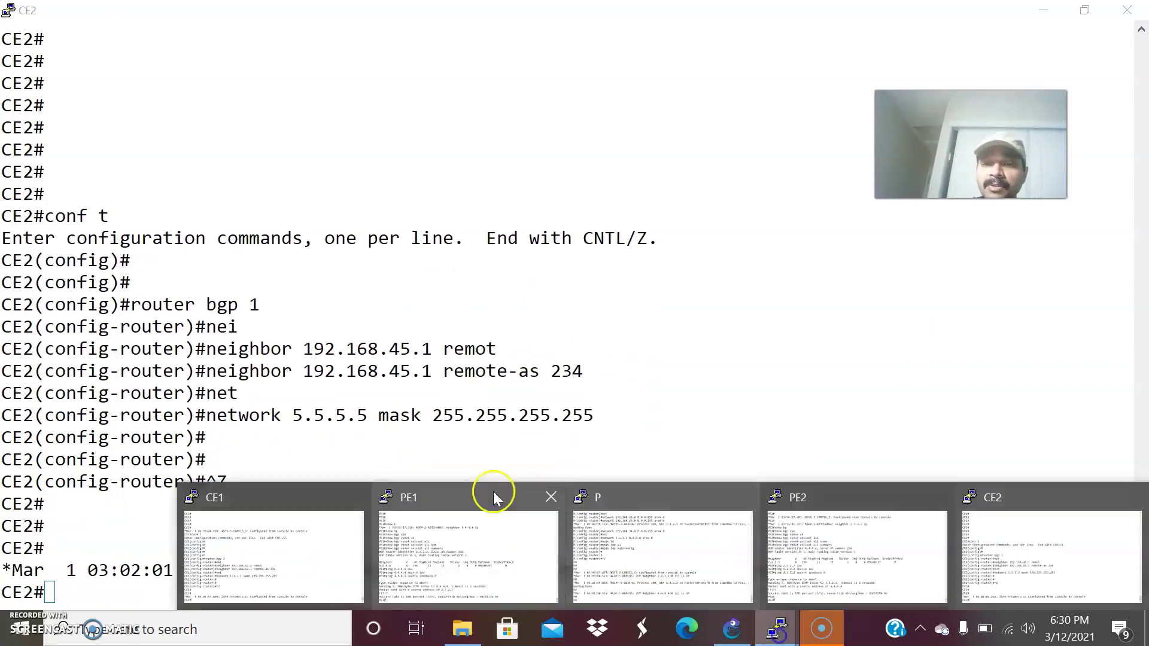
pyautogui.click(333, 563)
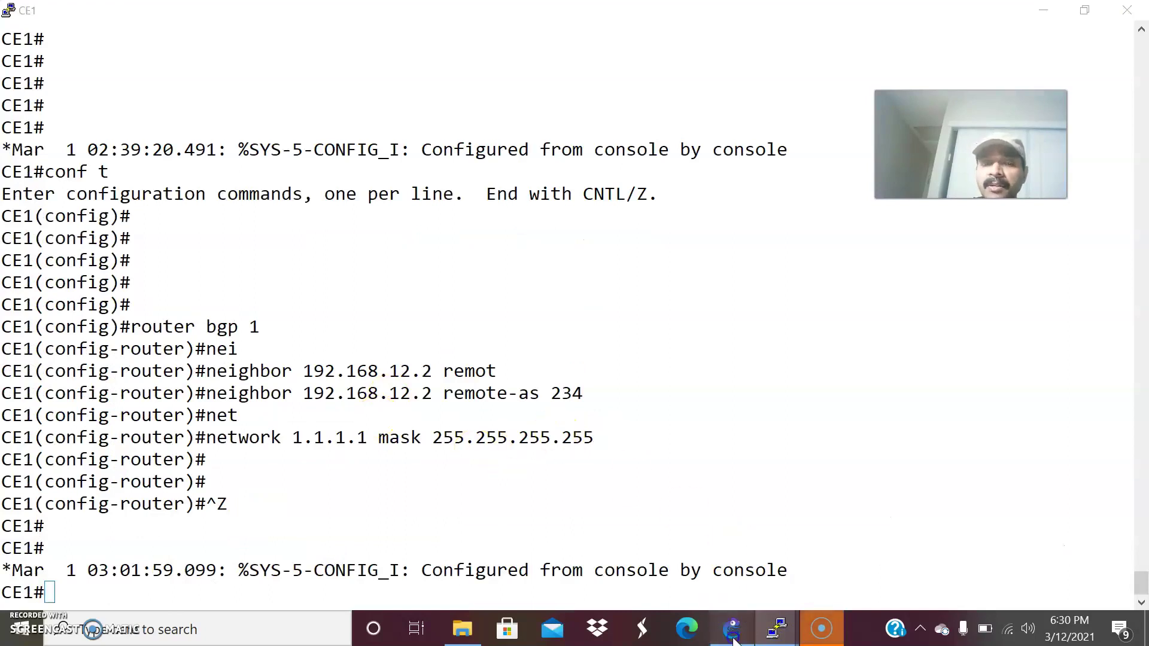
pyautogui.click(733, 639)
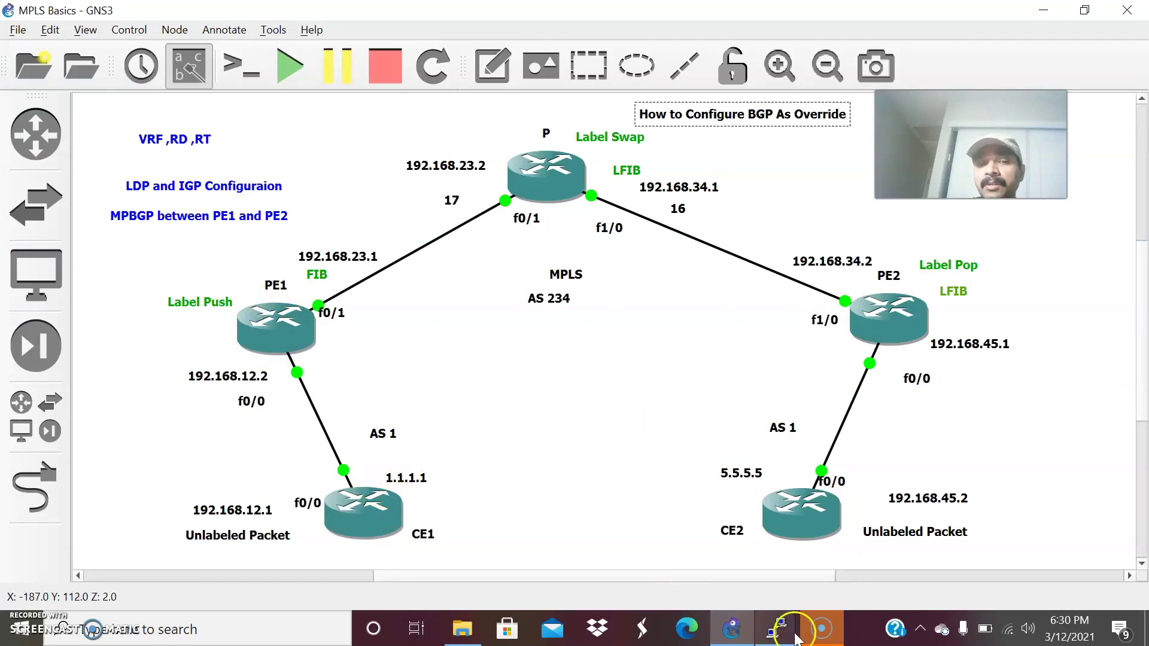
pyautogui.moveTo(796, 639)
pyautogui.click(443, 540)
pyautogui.write('conf t')
pyautogui.press('Return')
pyautogui.press('Return')
pyautogui.press('Return')
pyautogui.press('Return')
pyautogui.press('Return')
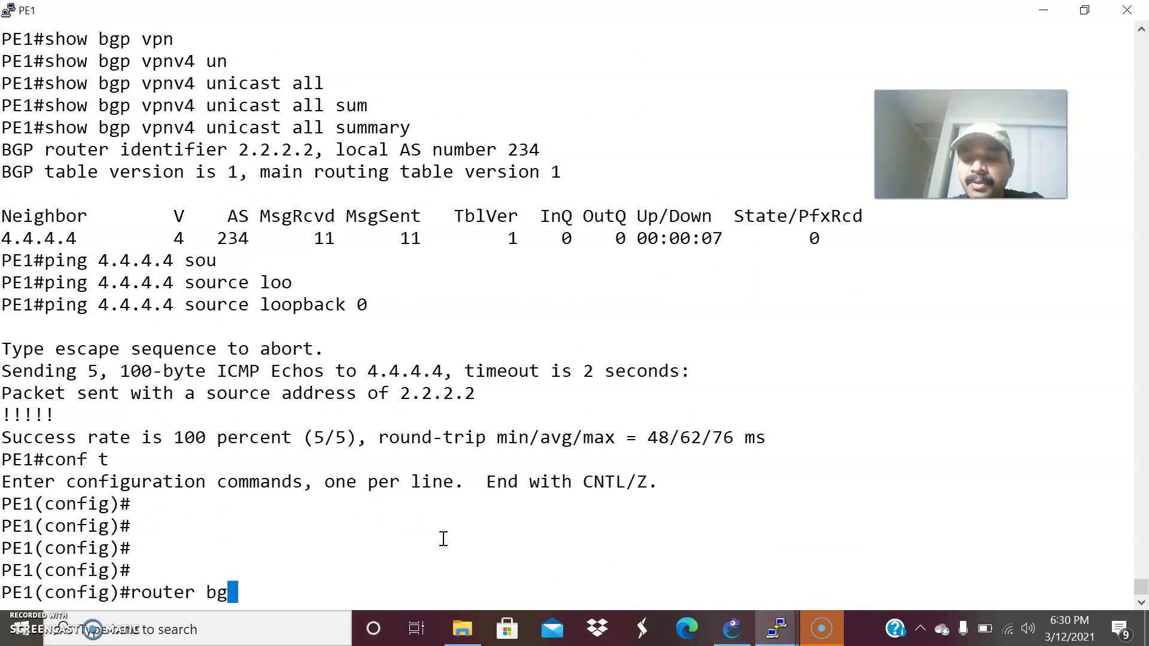
pyautogui.write('router bgp 234')
pyautogui.press('Return')
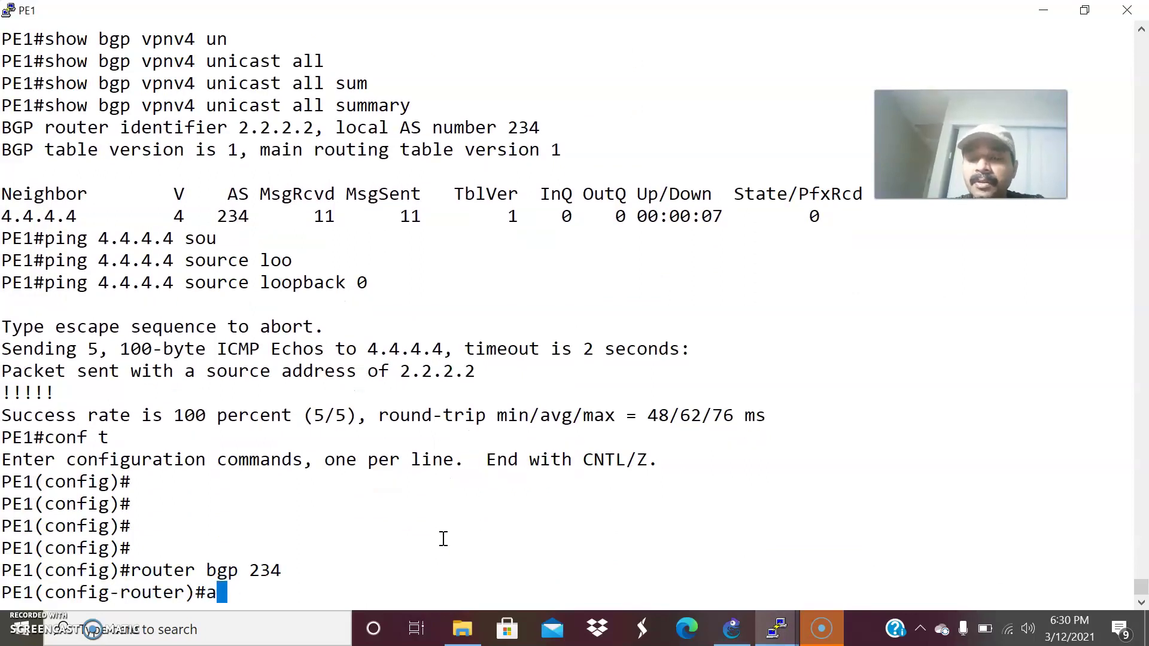
# Open the IPv4 address family for VRF red in PE1's BGP process, consulting the topology.
pyautogui.write('add')
pyautogui.press('Tab')
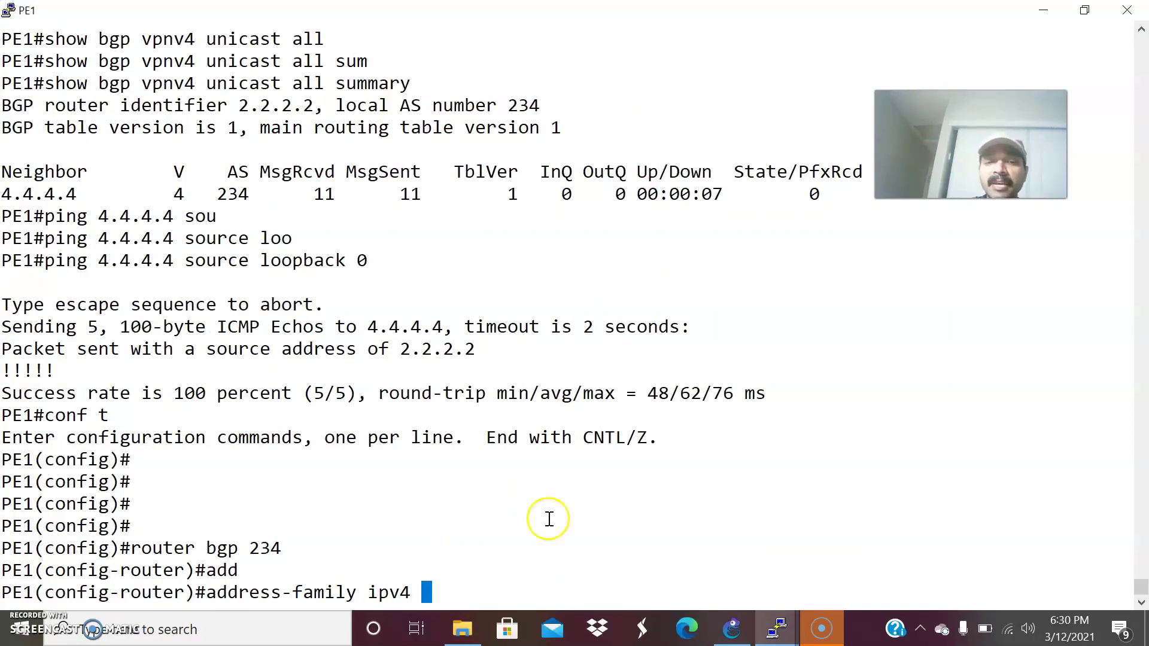
pyautogui.click(731, 628)
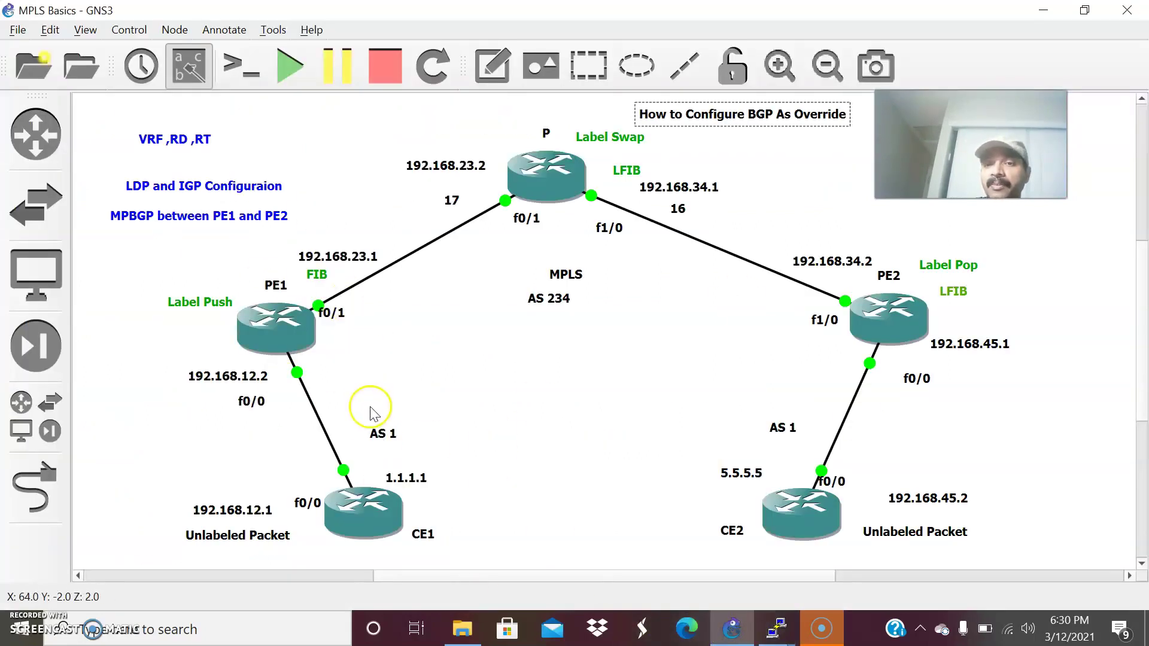
pyautogui.hotkey('alt', 'Tab')
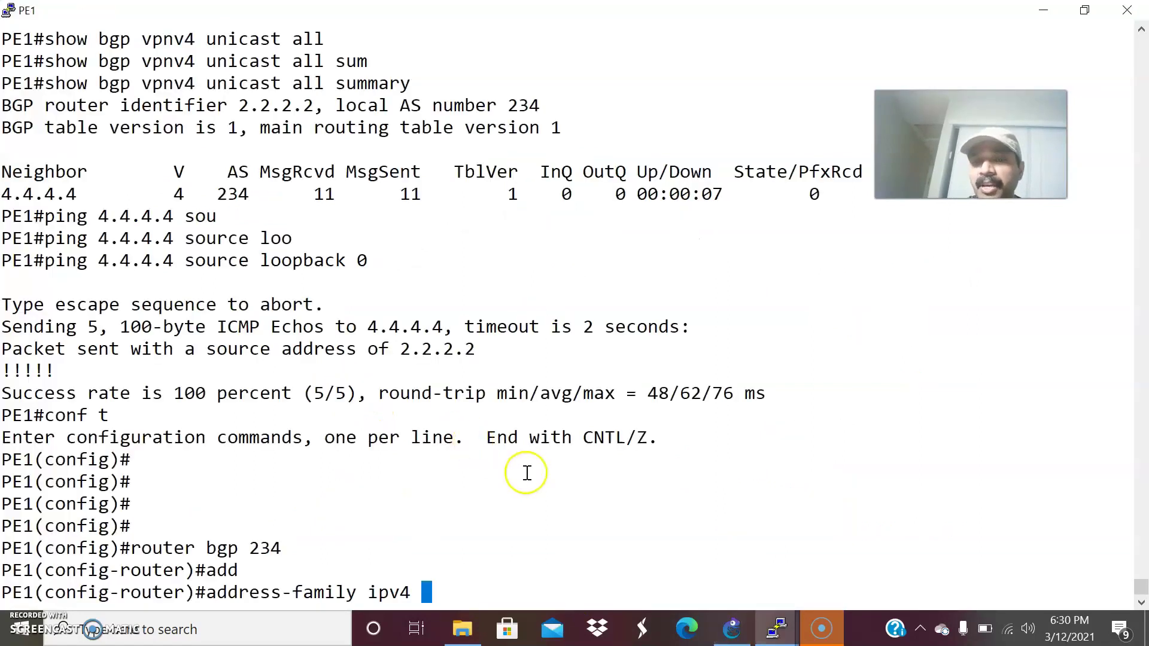
pyautogui.write('vrf')
pyautogui.press('Tab')
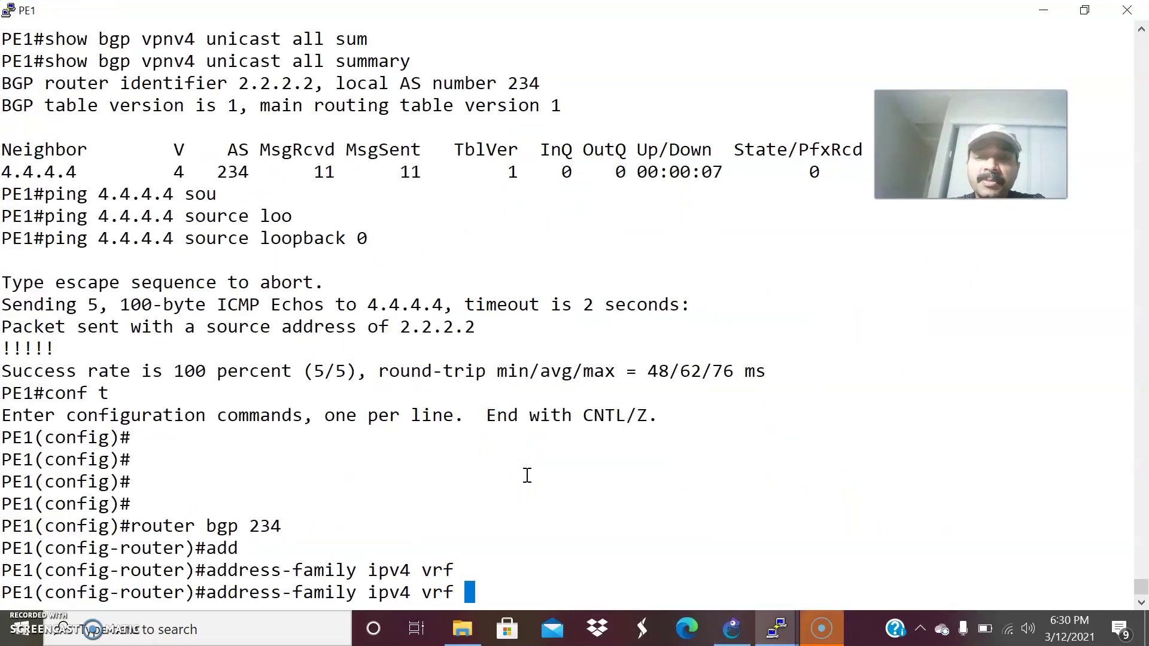
pyautogui.write('red')
pyautogui.hotkey('alt', 'Tab')
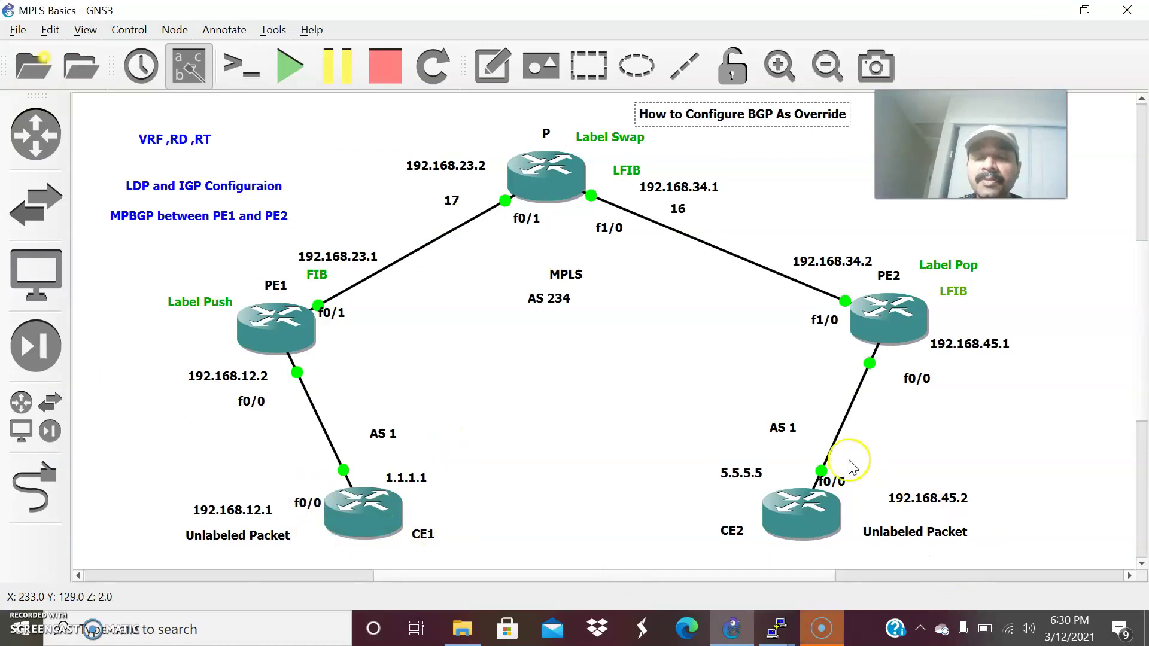
pyautogui.hotkey('alt', 'Tab')
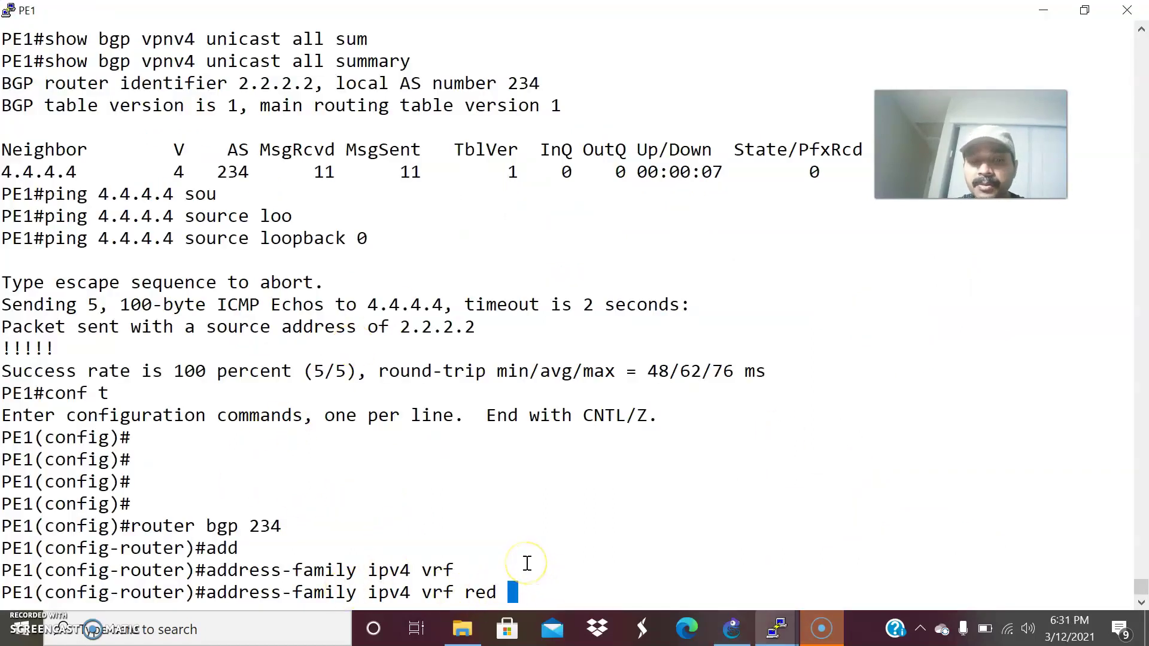
pyautogui.press('Return')
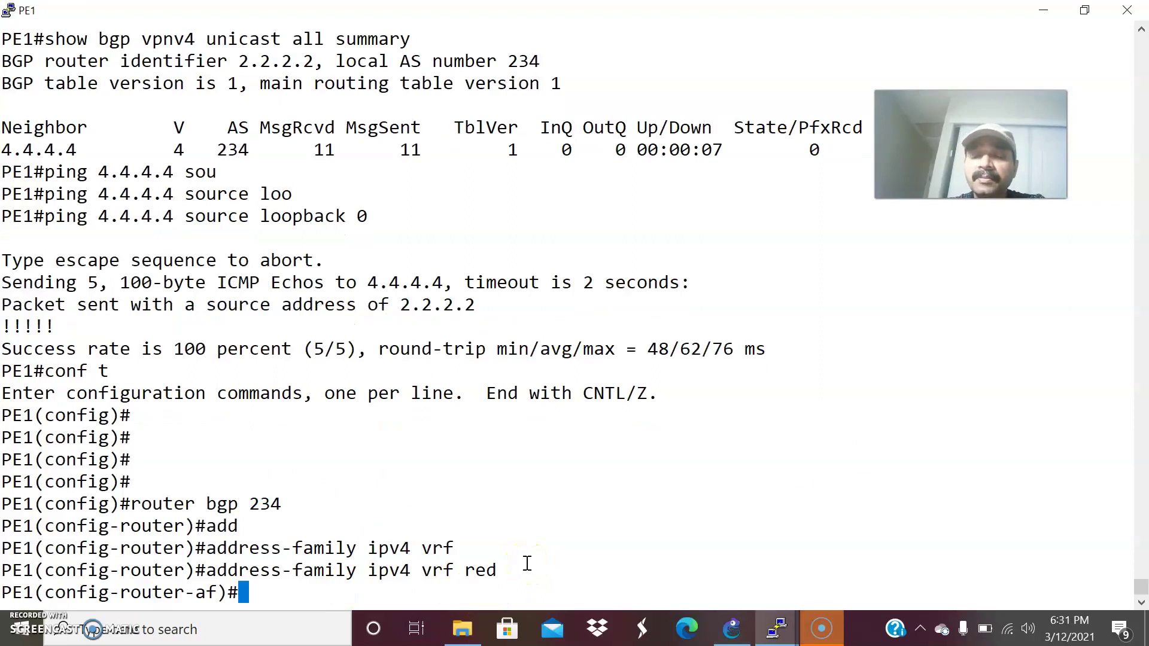
# Add neighbor 192.168.12.1 with remote AS 1 to PE1's VRF red address family, checking the address in the topology.
pyautogui.write('ne')
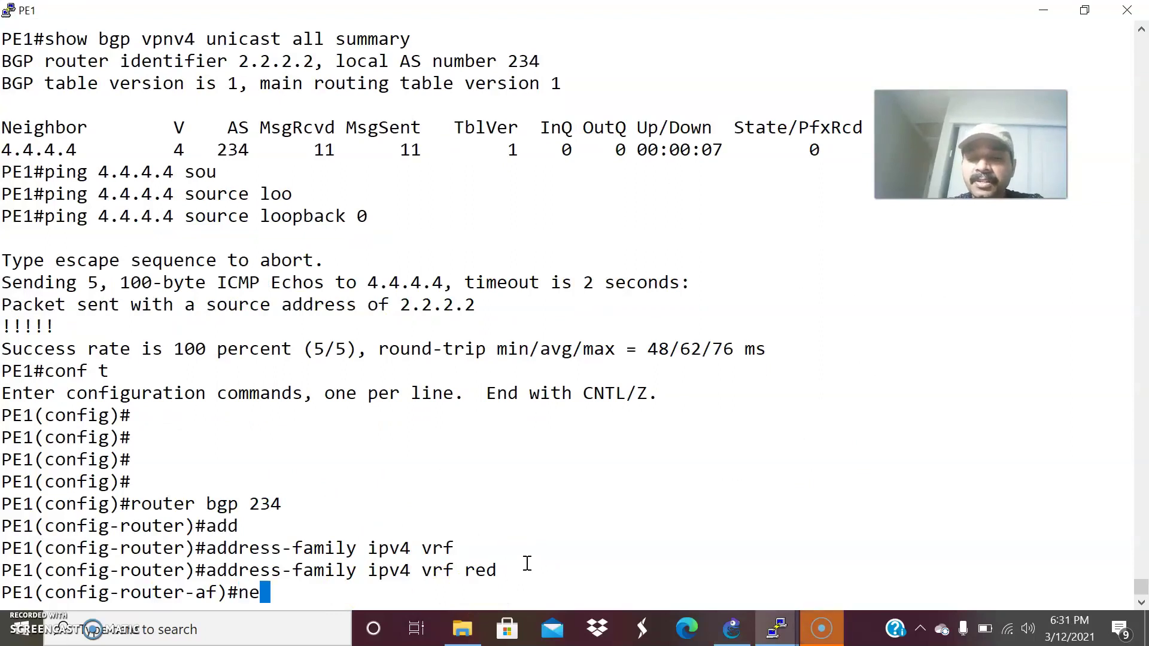
pyautogui.write('i')
pyautogui.press('Tab')
pyautogui.write('192.168')
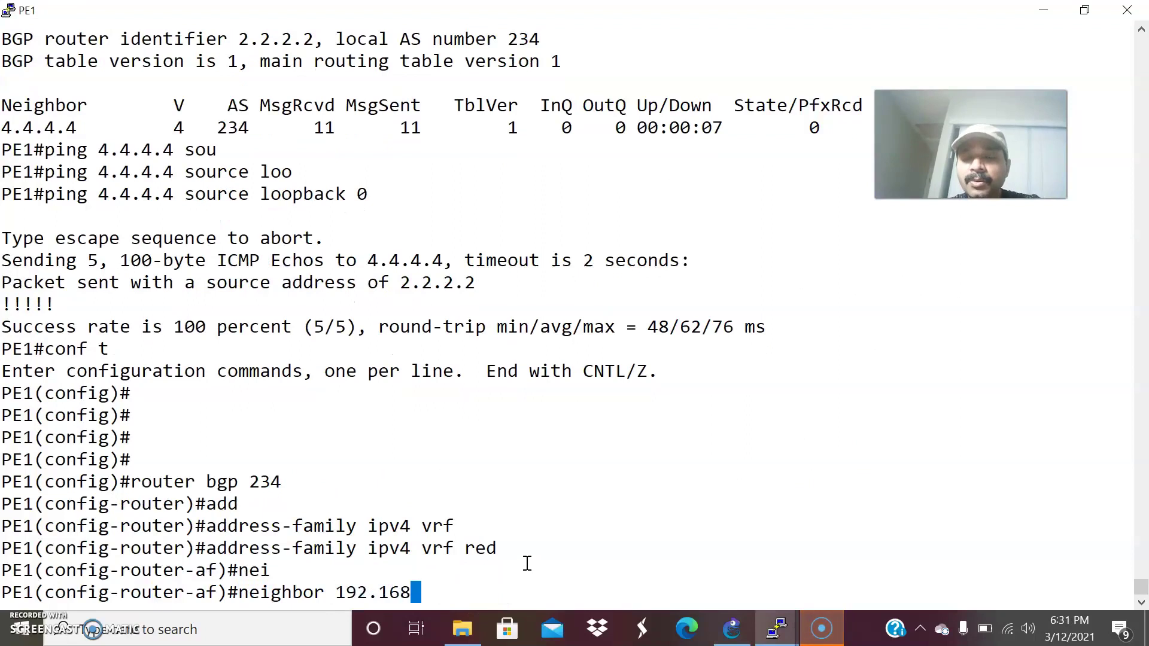
pyautogui.write('.12.1')
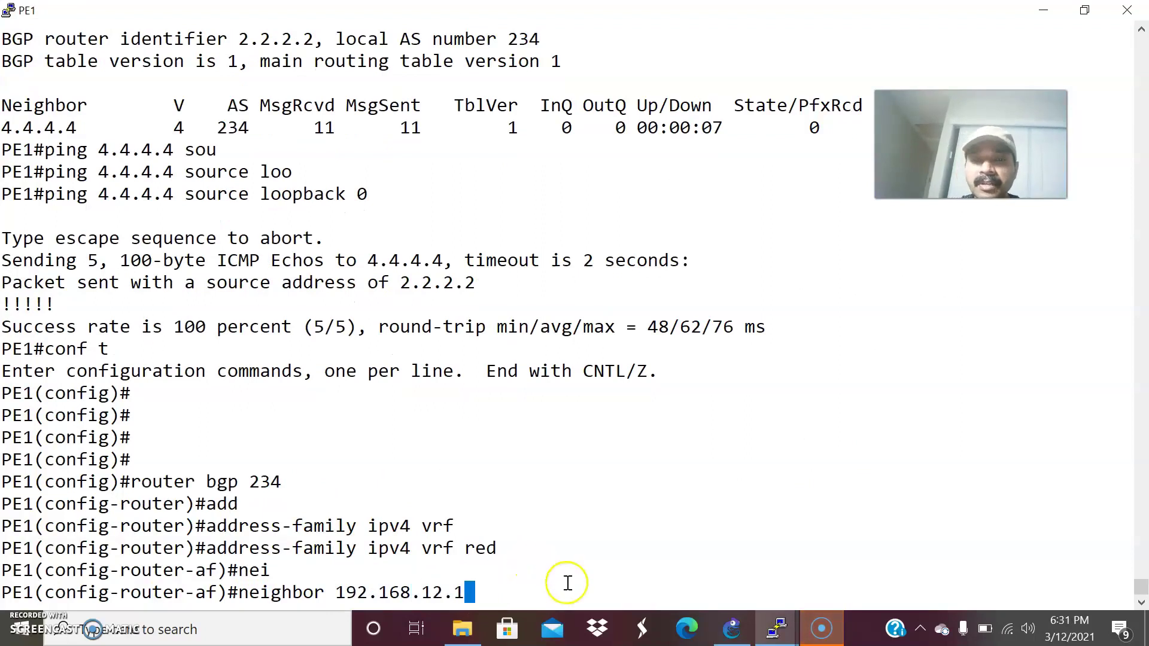
pyautogui.click(731, 628)
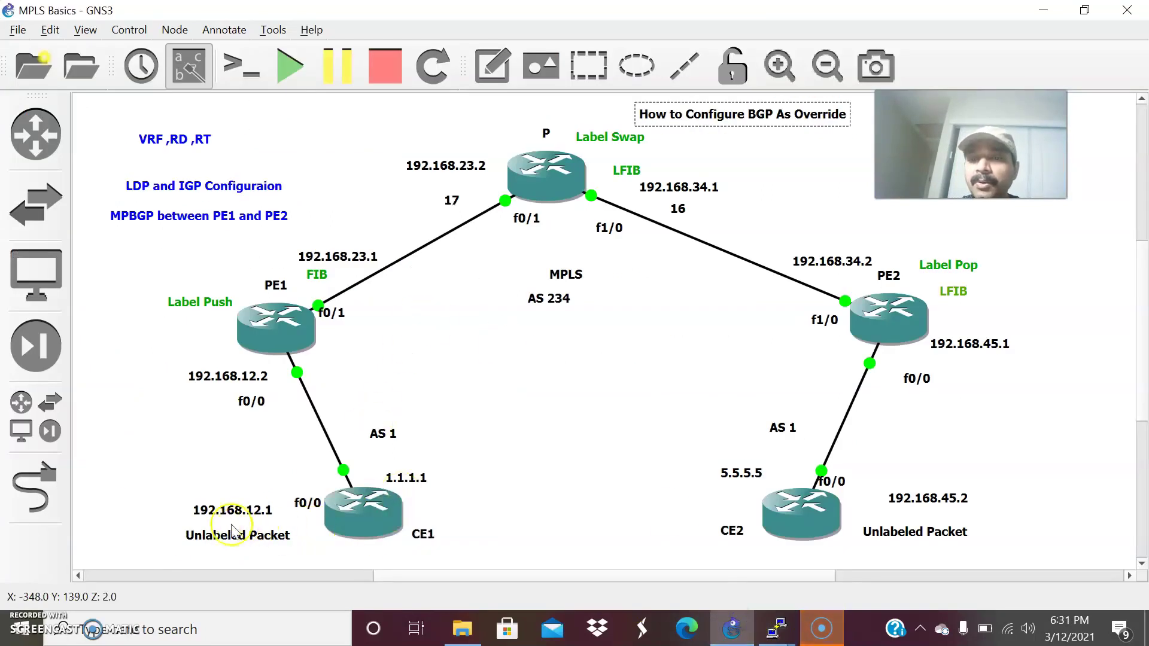
pyautogui.hotkey('alt', 'Tab')
pyautogui.write('remo')
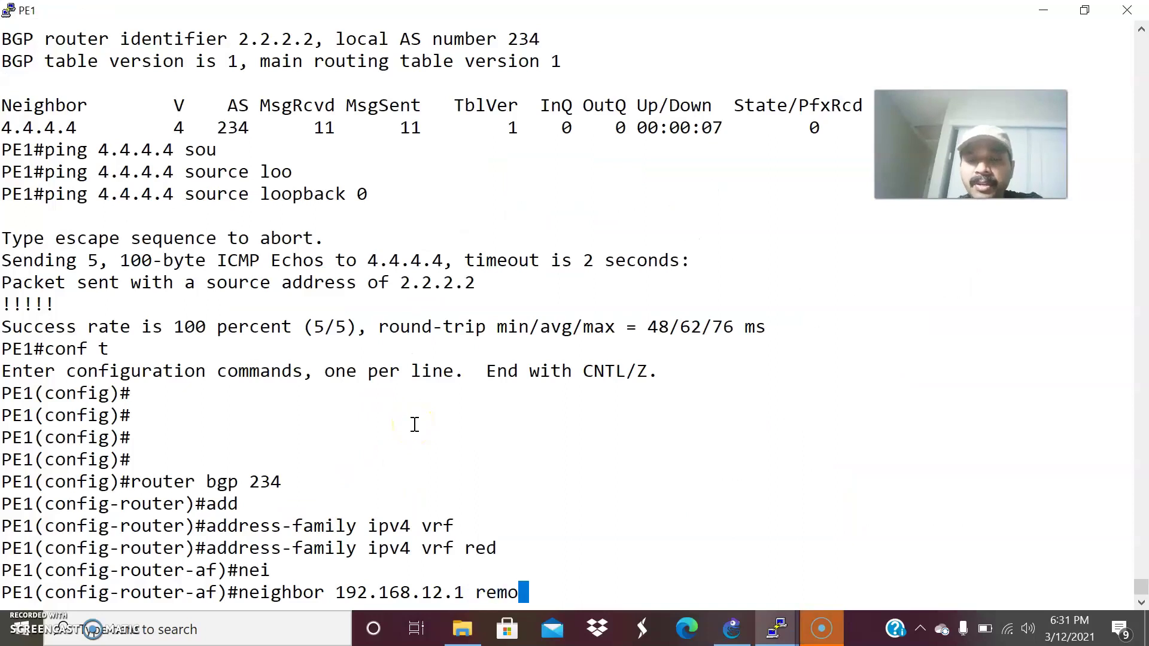
pyautogui.write('t')
pyautogui.press('Tab')
pyautogui.write('1')
pyautogui.press('Return')
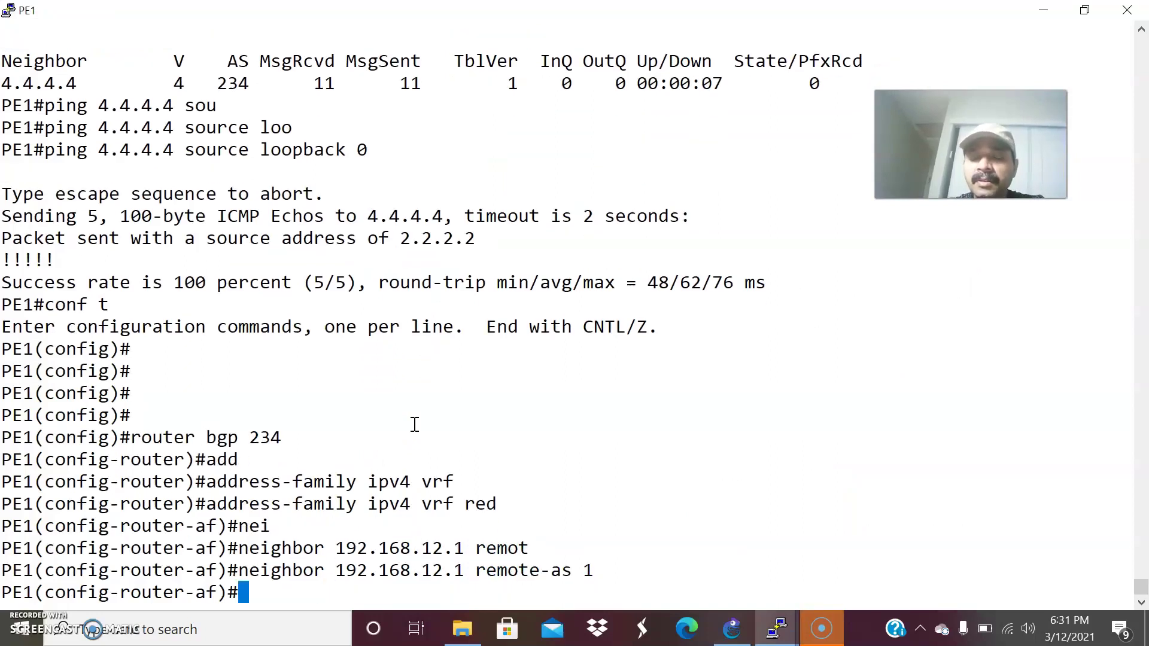
# Advertise network 192.168.12.0 with mask 255.255.255.0 in PE1's VRF red address family and leave configuration mode.
pyautogui.write('net')
pyautogui.press('Tab')
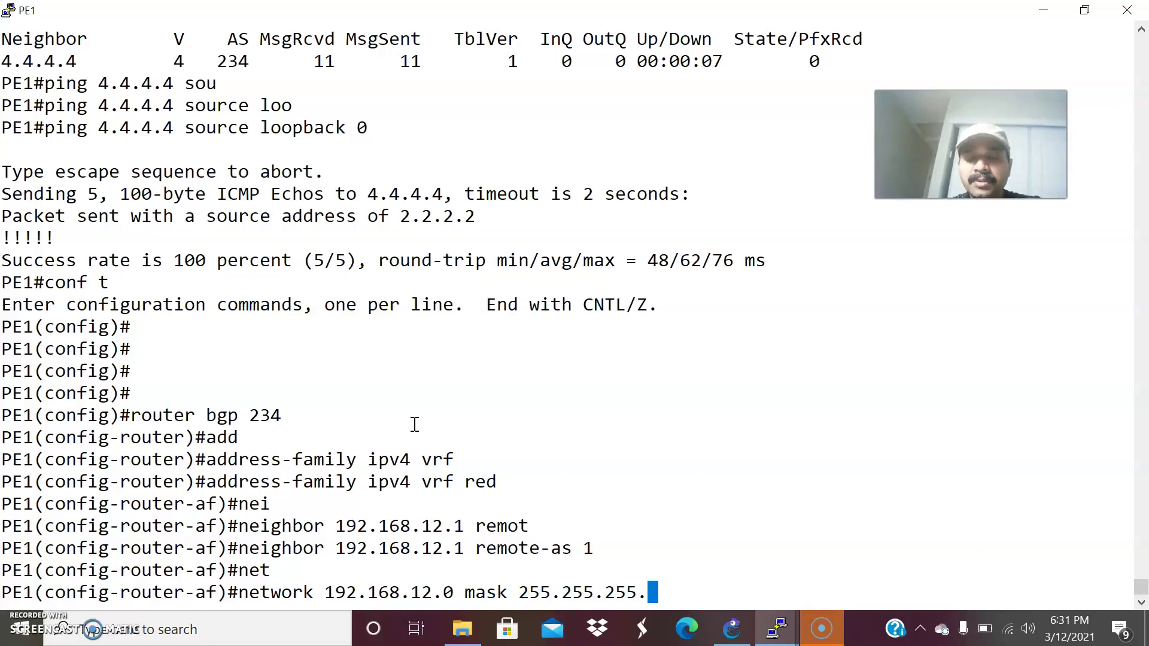
pyautogui.press('Return')
pyautogui.press('Return')
pyautogui.press('Return')
pyautogui.hotkey('ctrl', 'z')
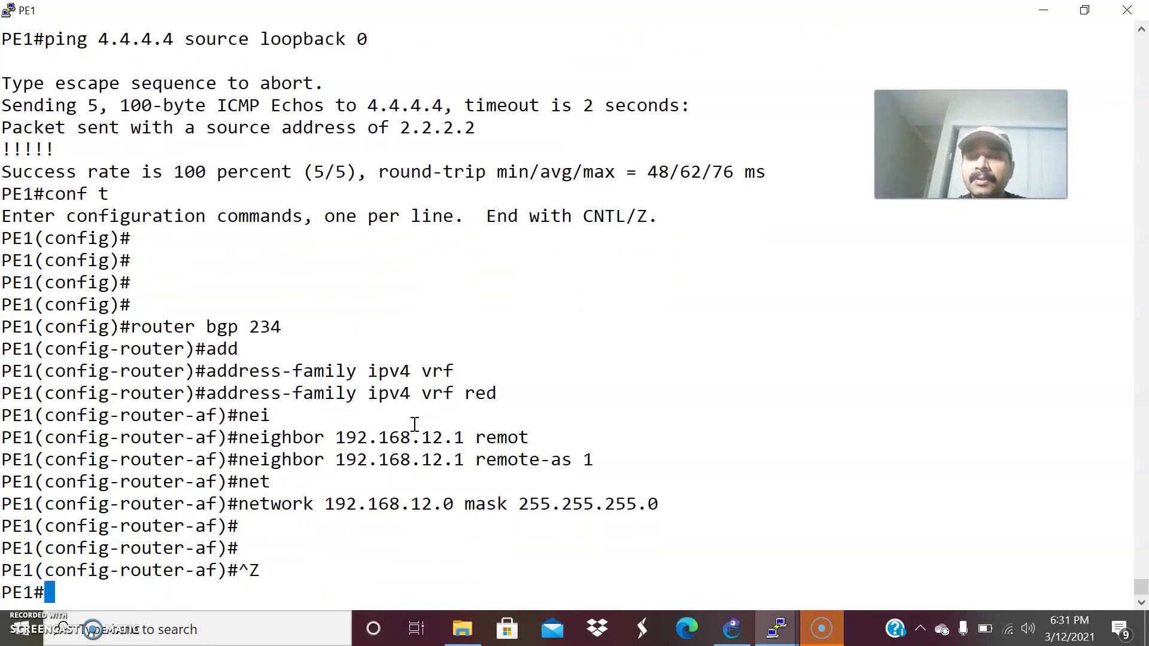
# Switch to PE2's console after reviewing the topology and enter BGP process 234 in configuration mode.
pyautogui.hotkey('alt', 'Tab')
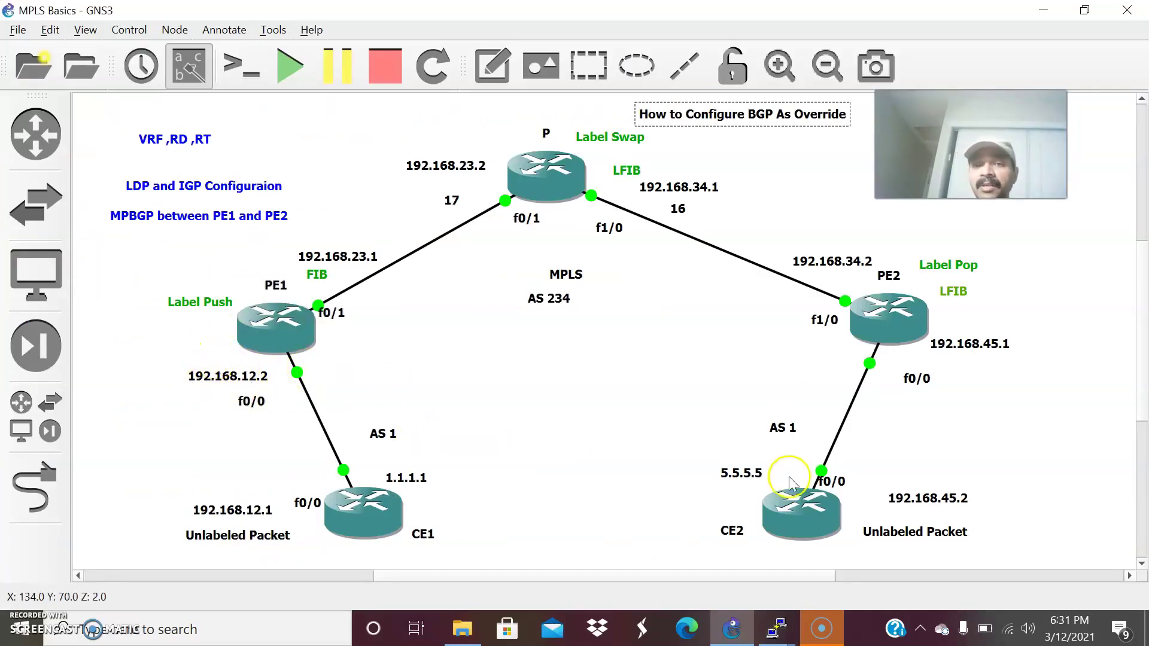
pyautogui.moveTo(777, 627)
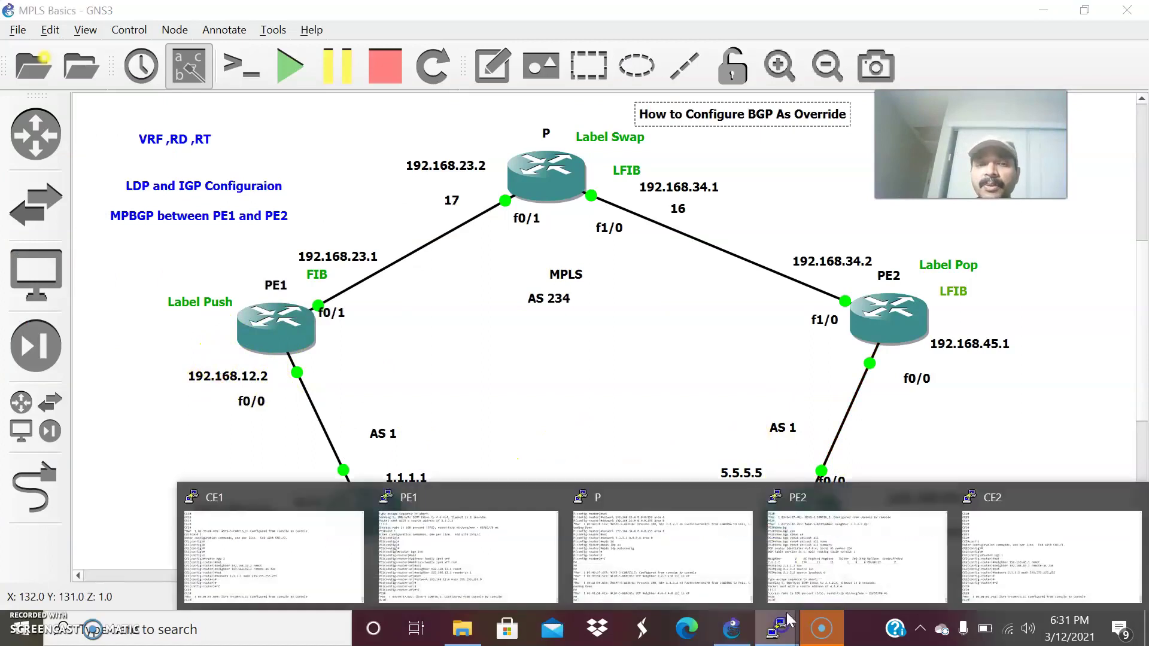
pyautogui.click(833, 560)
pyautogui.write('co')
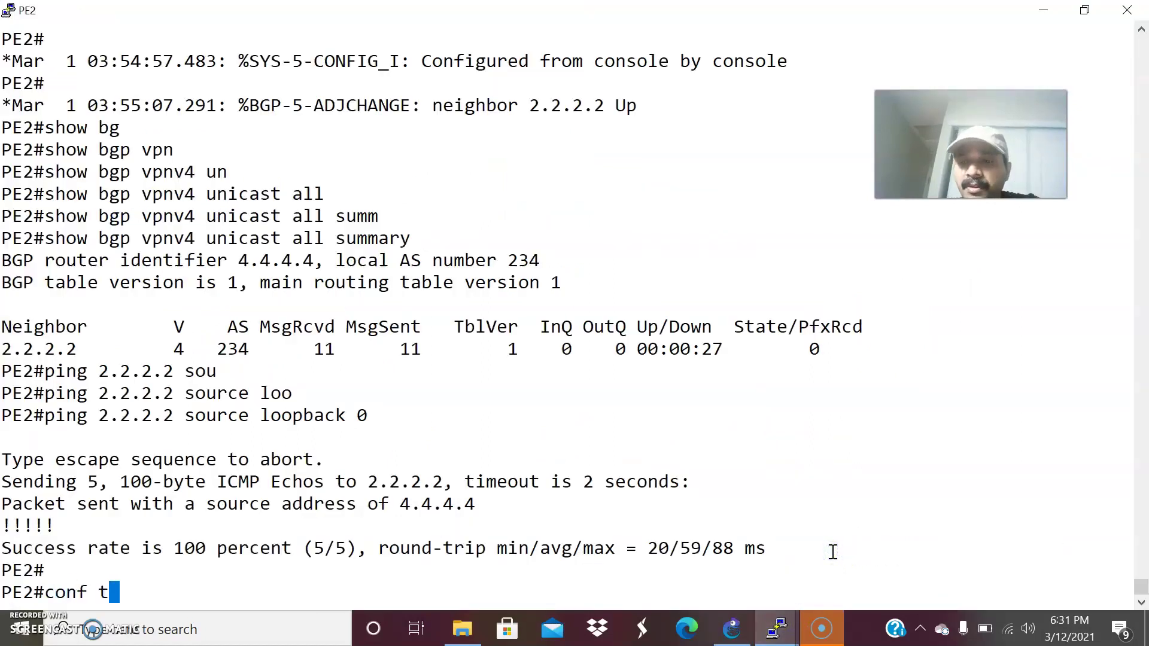
pyautogui.write('nf t')
pyautogui.press('Return')
pyautogui.press('Return')
pyautogui.click(732, 628)
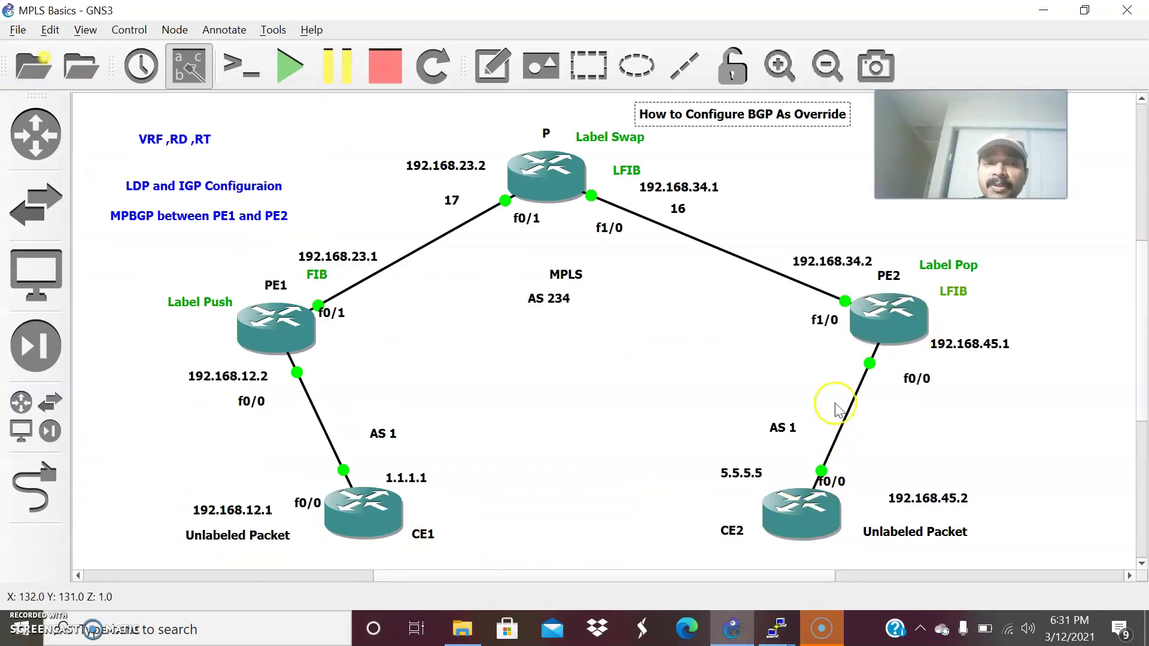
pyautogui.hotkey('alt', 'Tab')
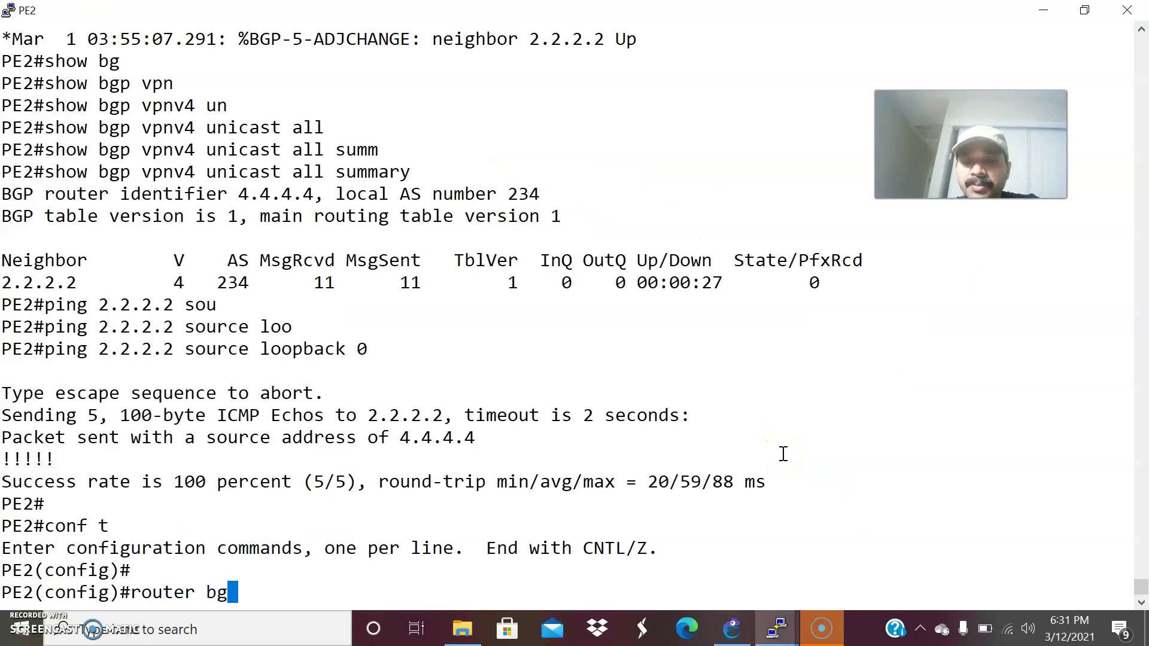
pyautogui.write('34')
pyautogui.press('Return')
# Open the IPv4 address family for VRF red in PE2's BGP process, using PE1's configuration as reference.
pyautogui.moveTo(776, 628)
pyautogui.click(433, 528)
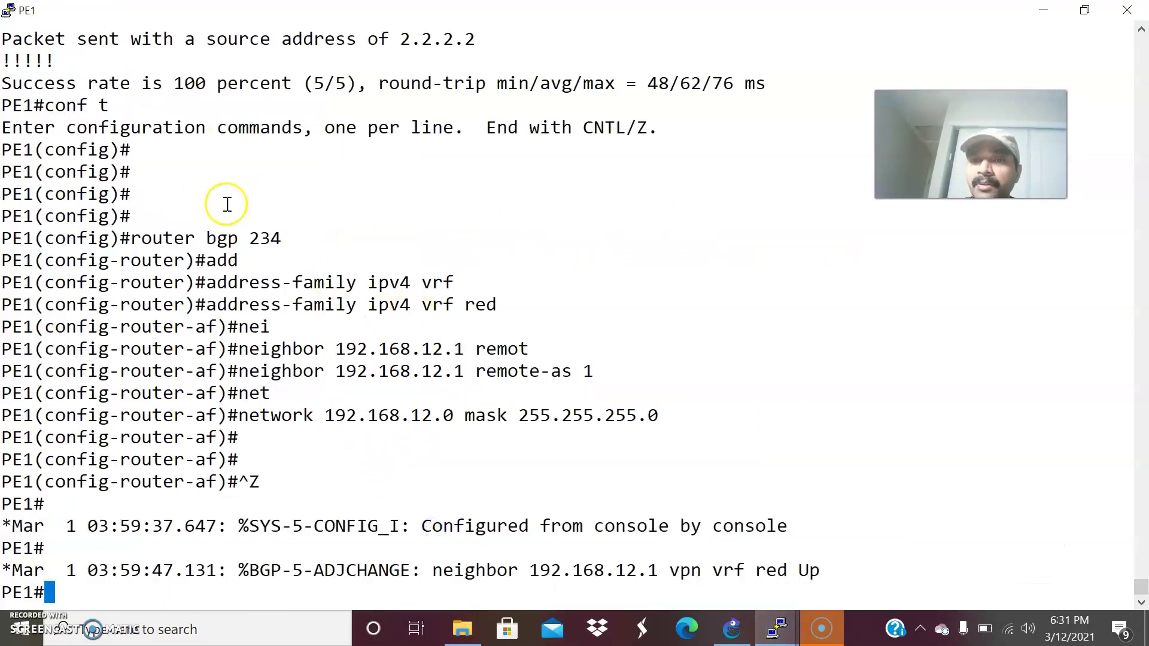
pyautogui.moveTo(776, 628)
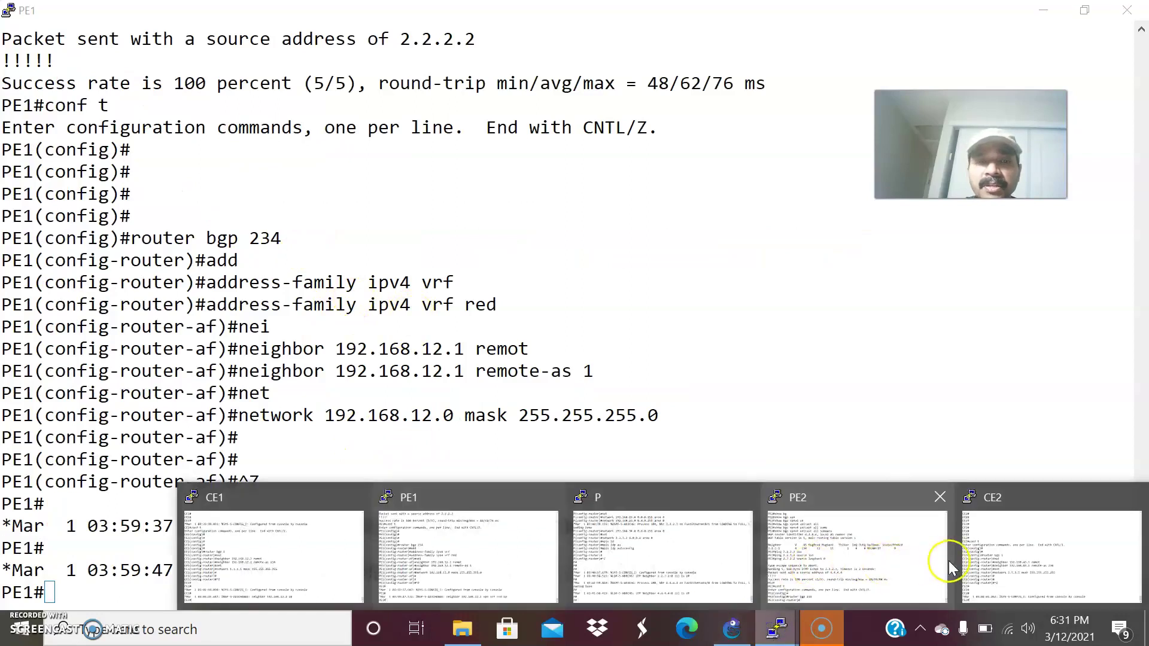
pyautogui.click(854, 557)
pyautogui.press('Tab')
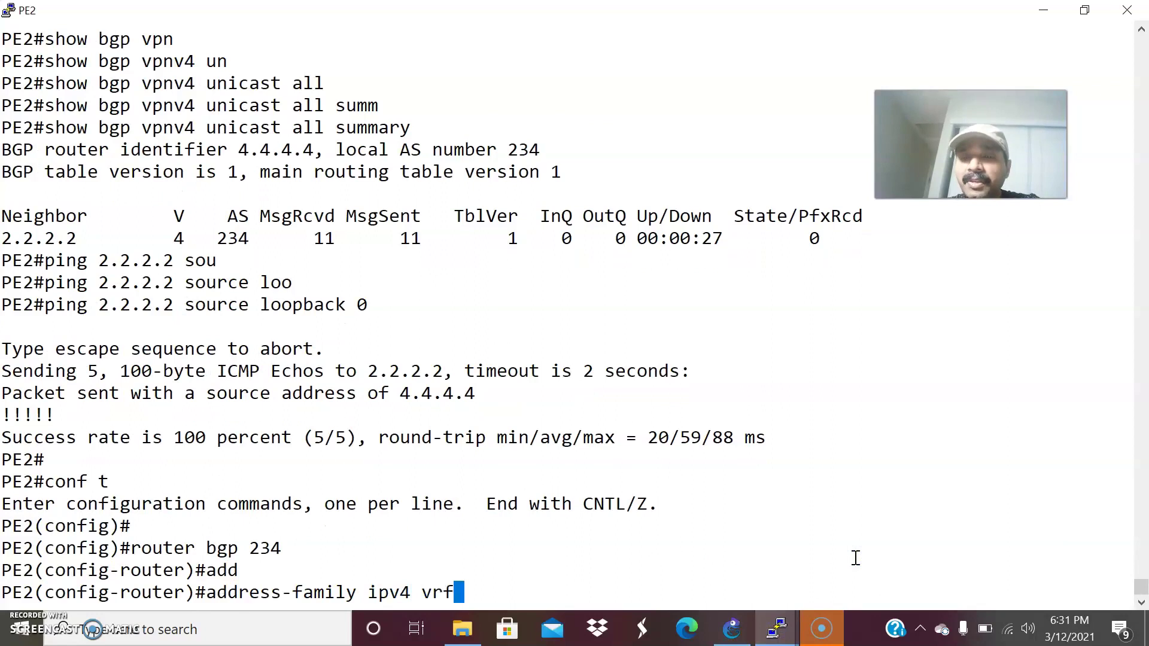
pyautogui.write('ipv4 vrf')
pyautogui.press('Tab')
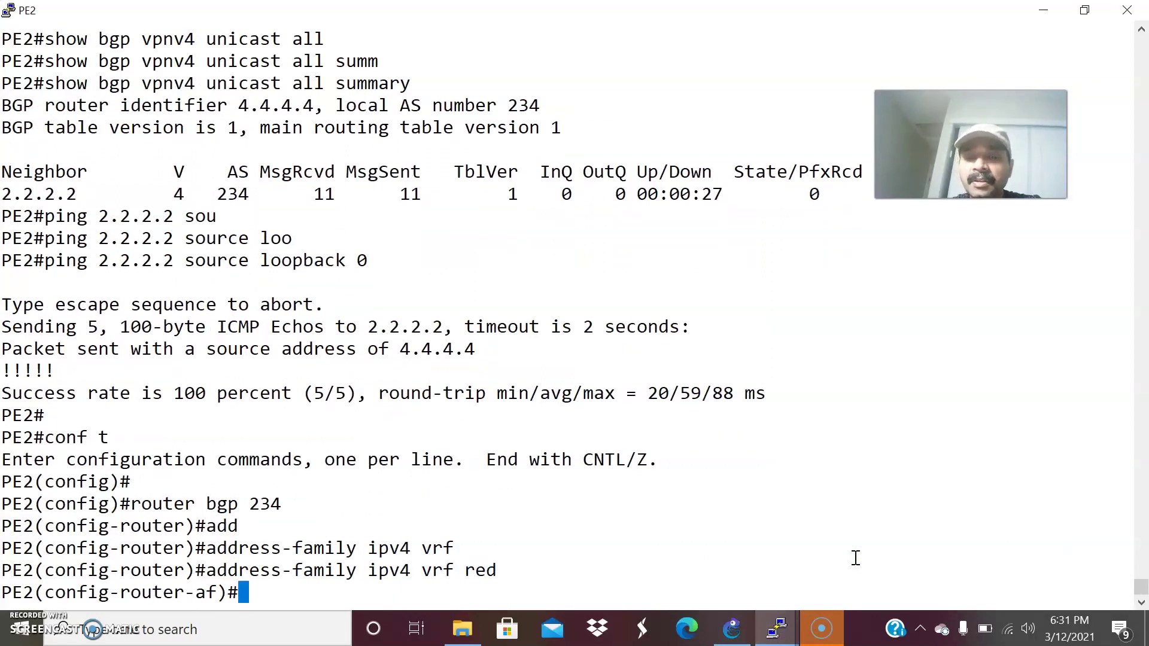
# Add neighbor 192.168.45.2 with remote AS 1 to PE2's VRF red address family, checking the address in the topology.
pyautogui.press('Tab')
pyautogui.click(731, 629)
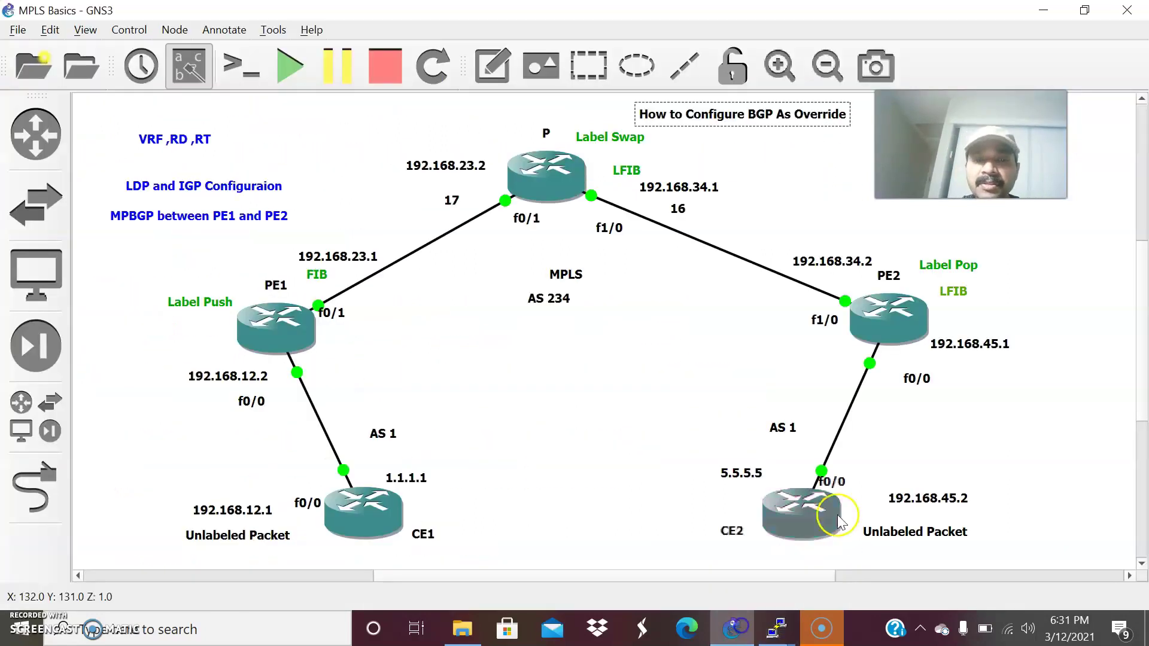
pyautogui.hotkey('alt', 'Tab')
pyautogui.write('192.168.45.2 remot')
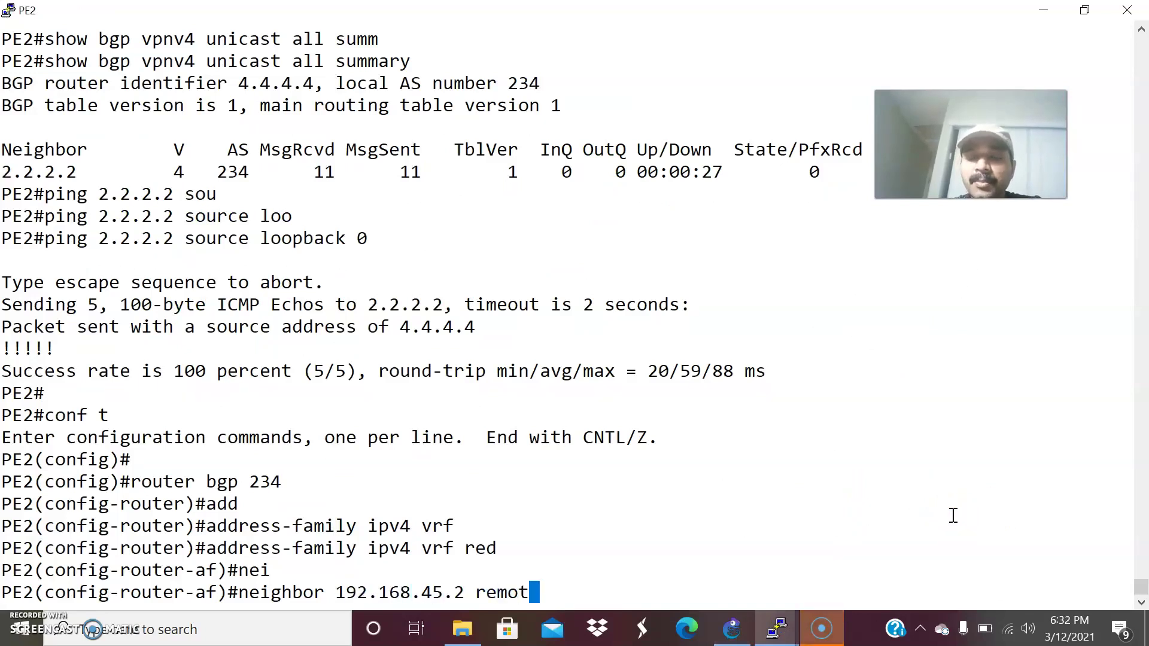
pyautogui.press('Tab')
pyautogui.write('1')
pyautogui.press('Return')
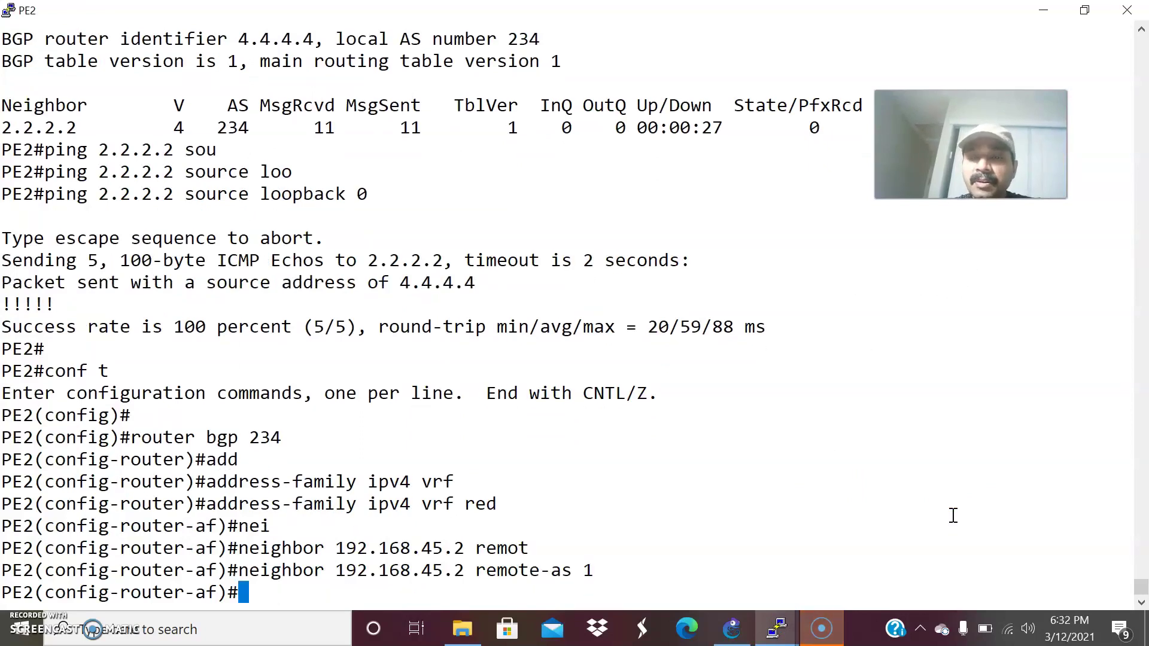
# Advertise network 192.168.45.0 with mask 255.255.255.0 in PE2's VRF red address family and leave configuration mode.
pyautogui.write('net')
pyautogui.press('Tab')
pyautogui.write('1')
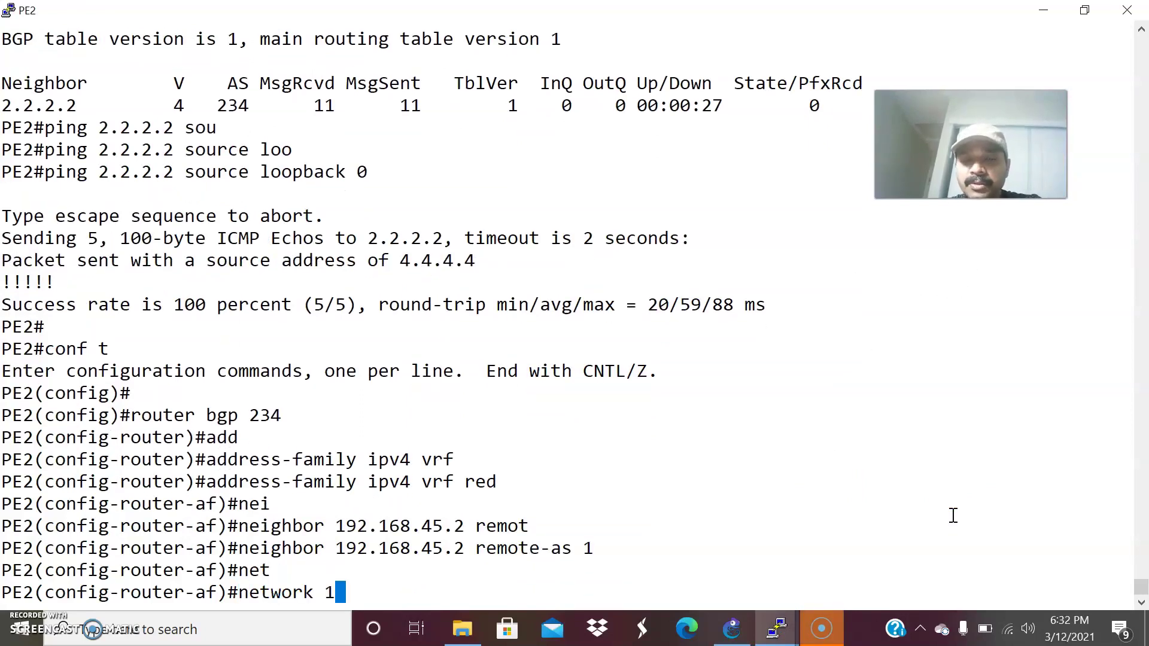
pyautogui.write('92.168.45.')
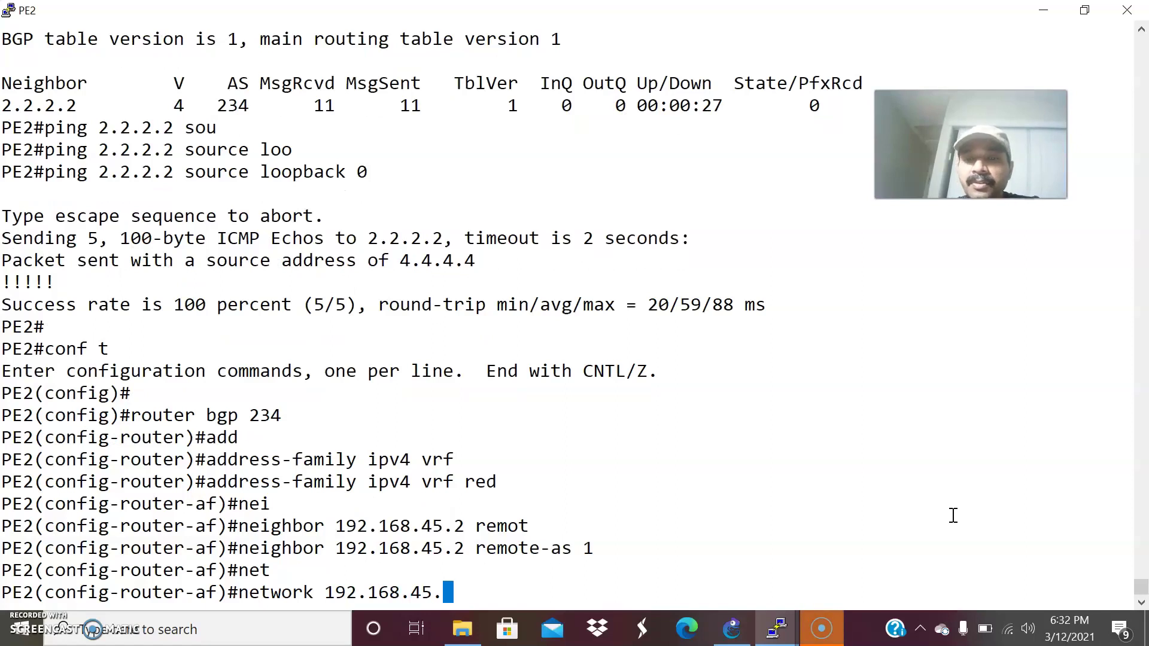
pyautogui.write('0 mask 255.255.255.0')
pyautogui.press('Return')
pyautogui.press('Return')
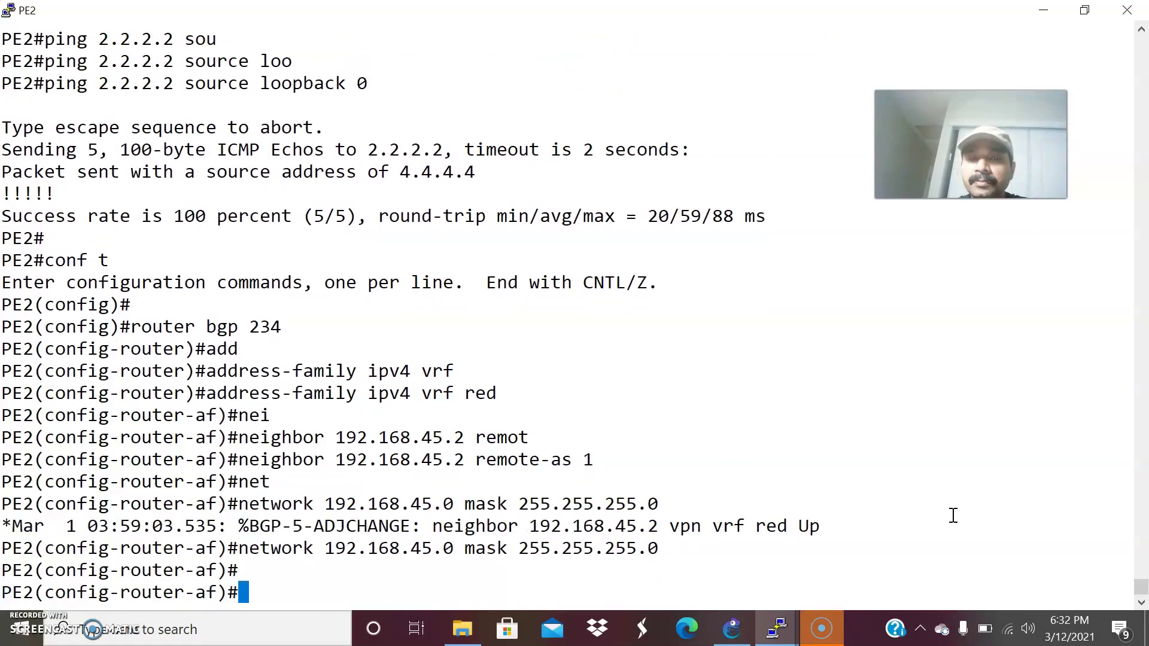
pyautogui.press('Return')
pyautogui.press('Return')
pyautogui.hotkey('ctrl', 'z')
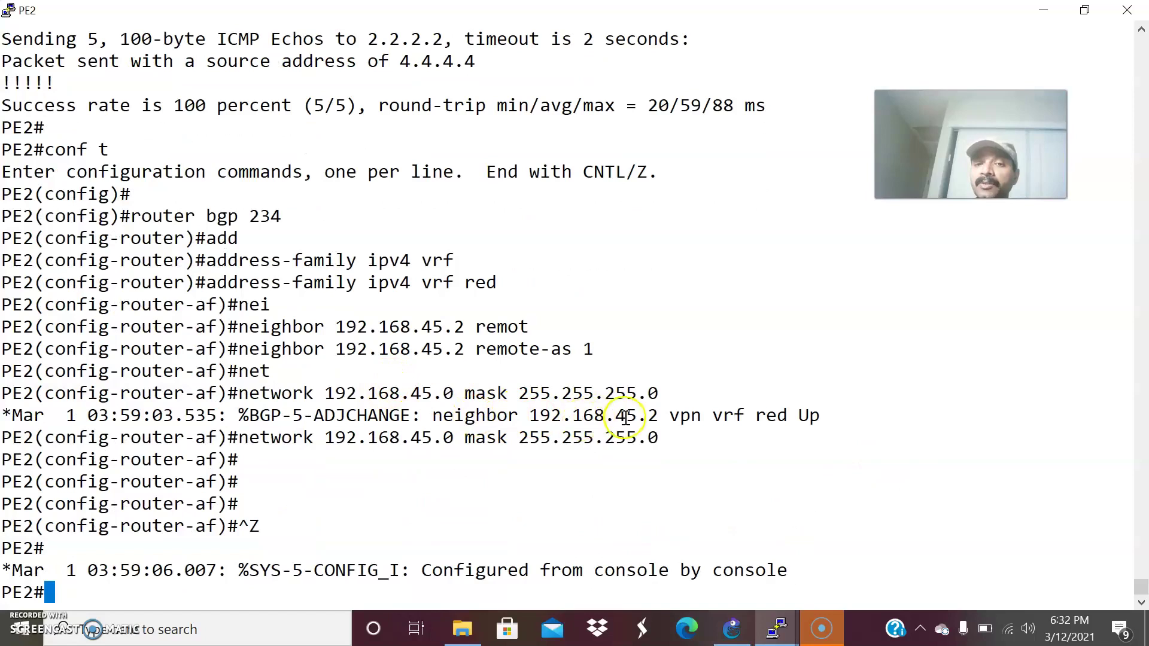
# Display the BGP summary for all address families on CE1 and ping 192.168.12.2 from there.
pyautogui.click(732, 628)
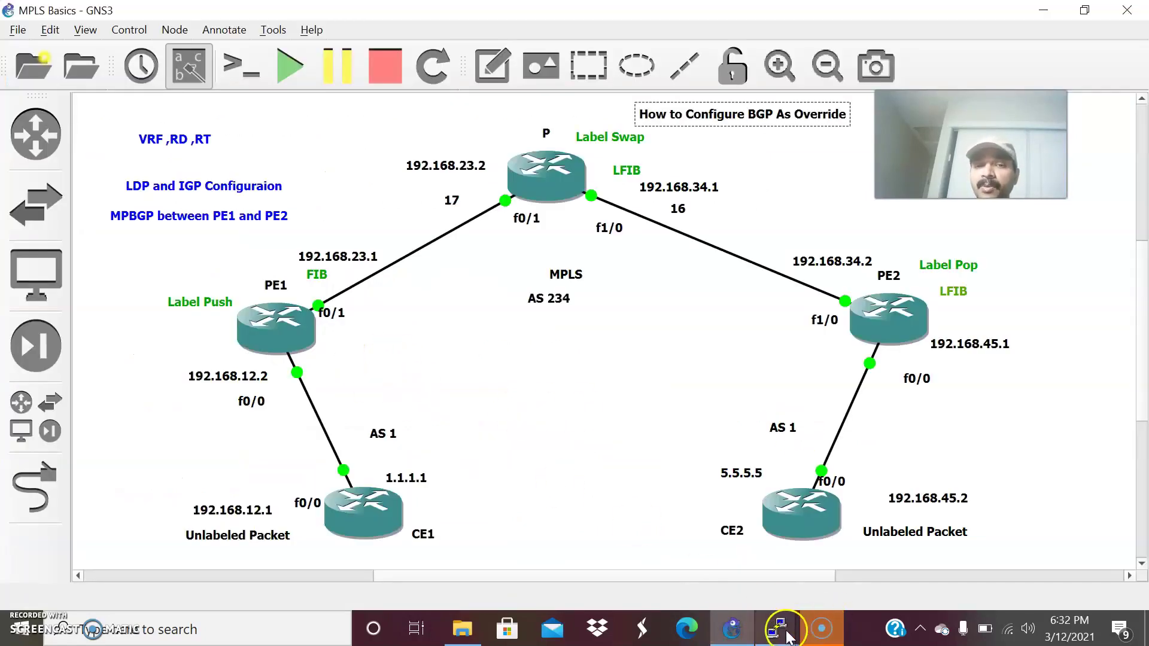
pyautogui.moveTo(776, 629)
pyautogui.click(242, 530)
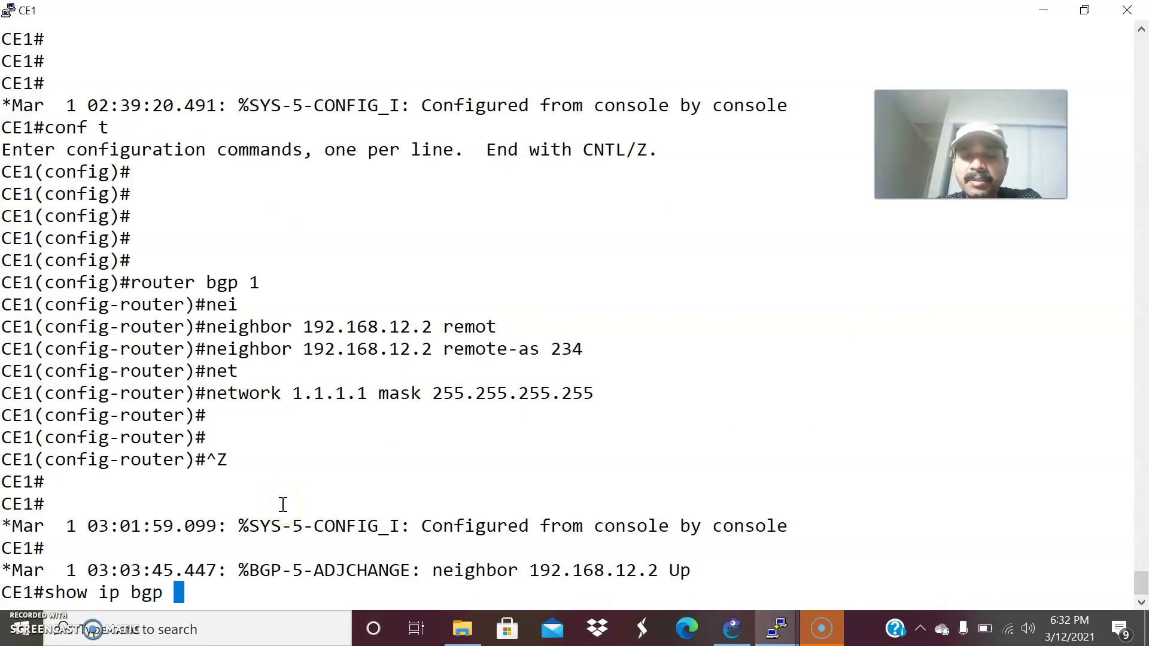
pyautogui.write('m')
pyautogui.press('Tab')
pyautogui.press('Return')
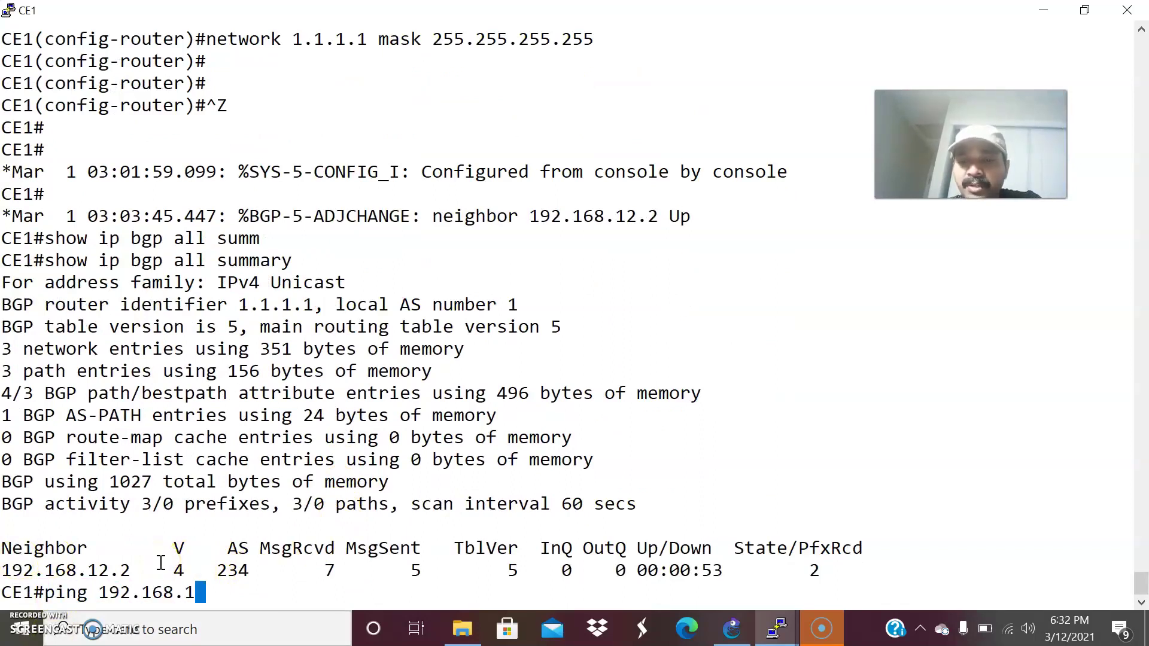
pyautogui.write('2.')
pyautogui.press('Return')
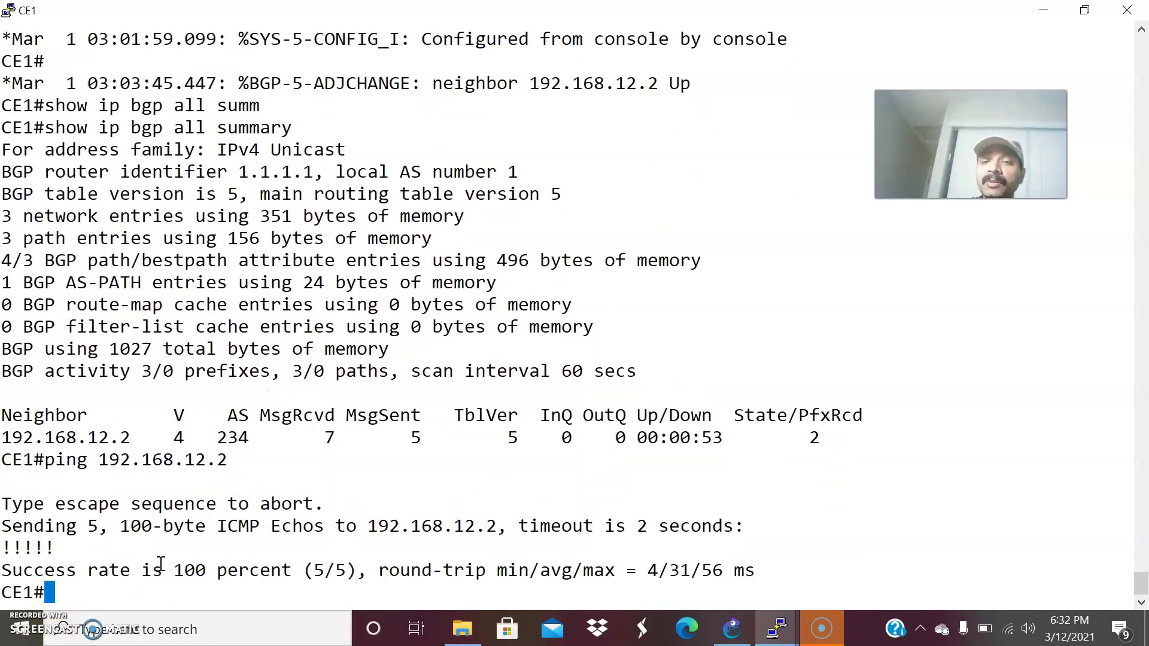
# Switch to CE2's console and display its BGP summary for all address families.
pyautogui.click(778, 628)
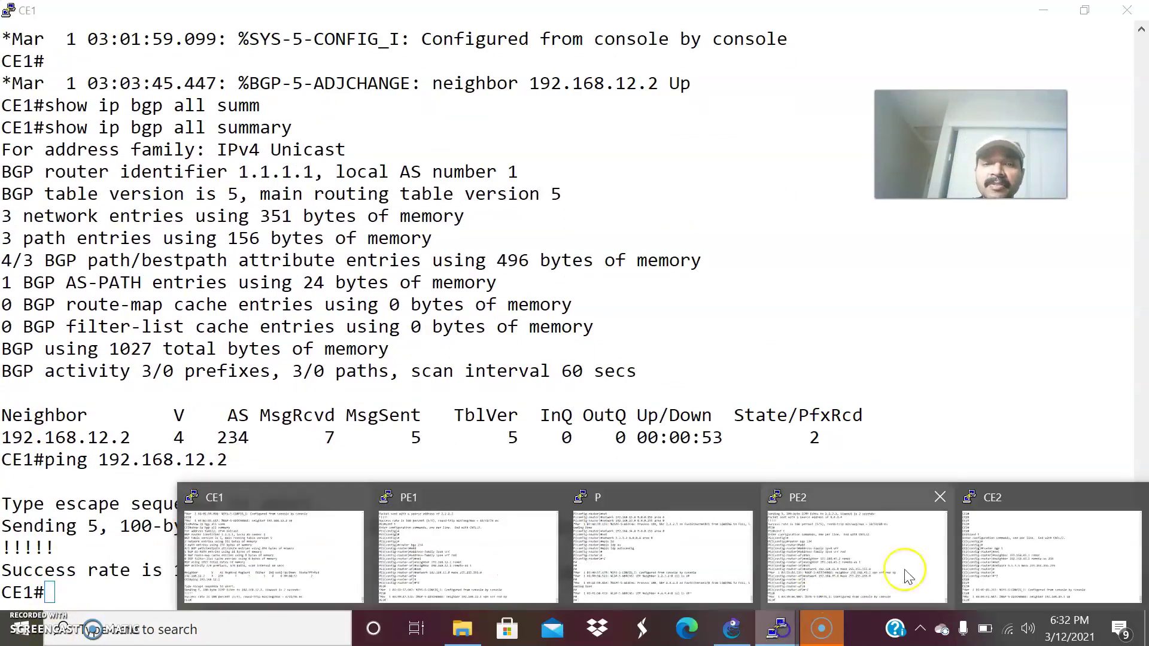
pyautogui.click(991, 561)
pyautogui.write('show ip')
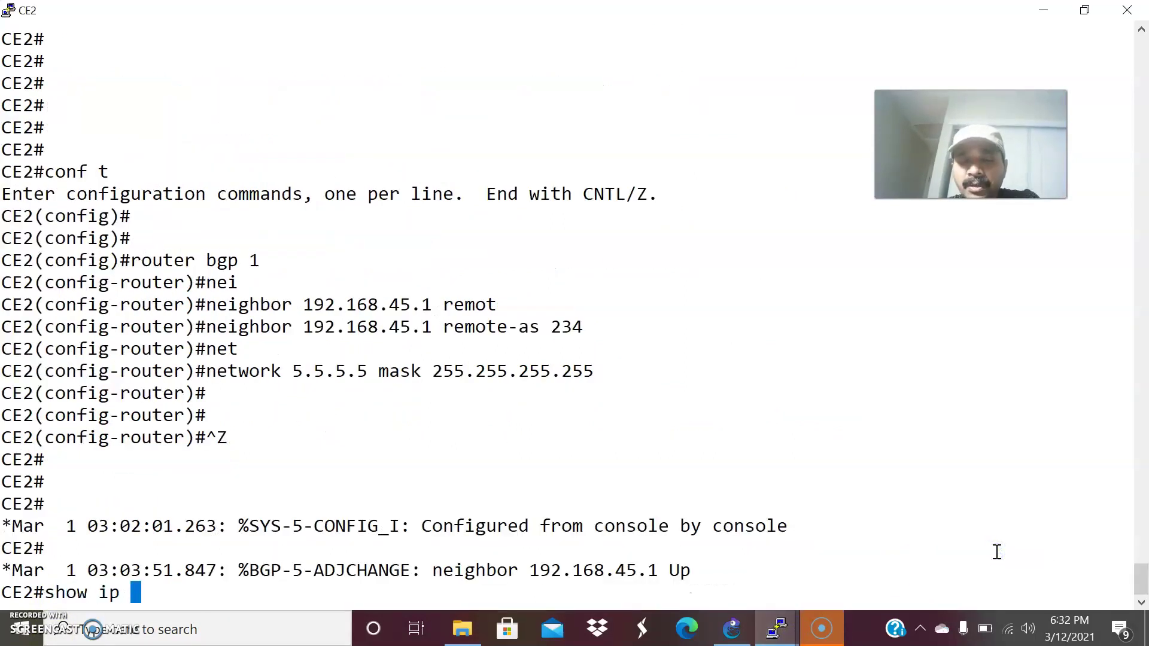
pyautogui.write(' bgp all summ')
pyautogui.press('Tab')
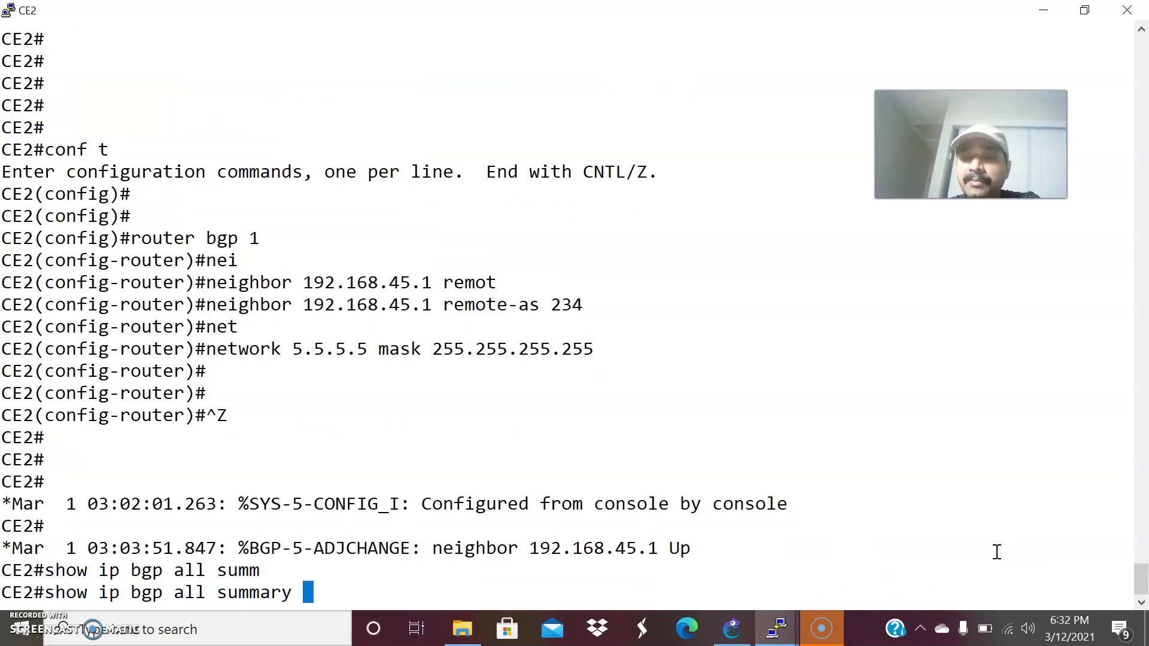
pyautogui.press('Return')
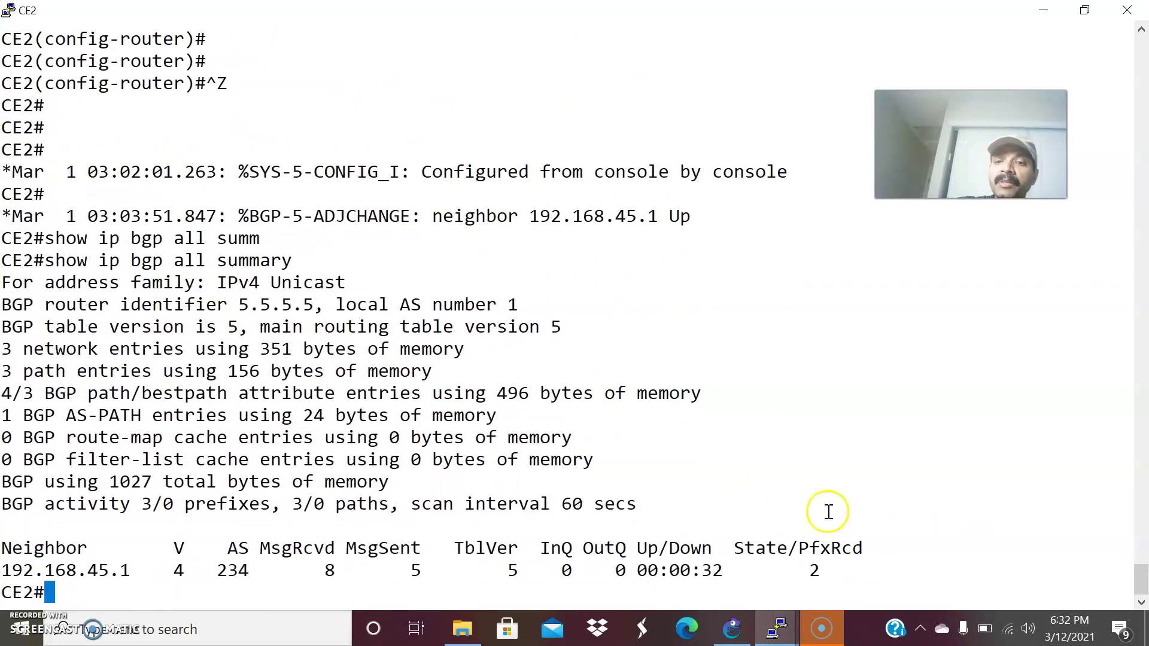
# Review the topology, return to CE1's console and display its IP routing table.
pyautogui.click(731, 627)
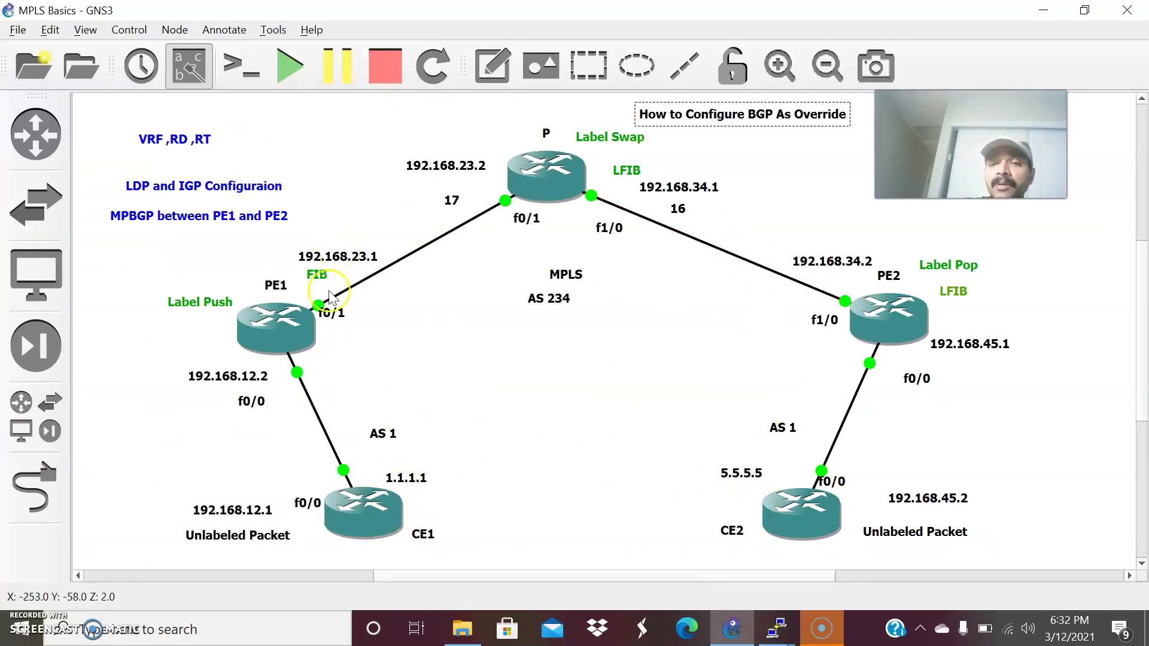
pyautogui.moveTo(776, 627)
pyautogui.click(314, 554)
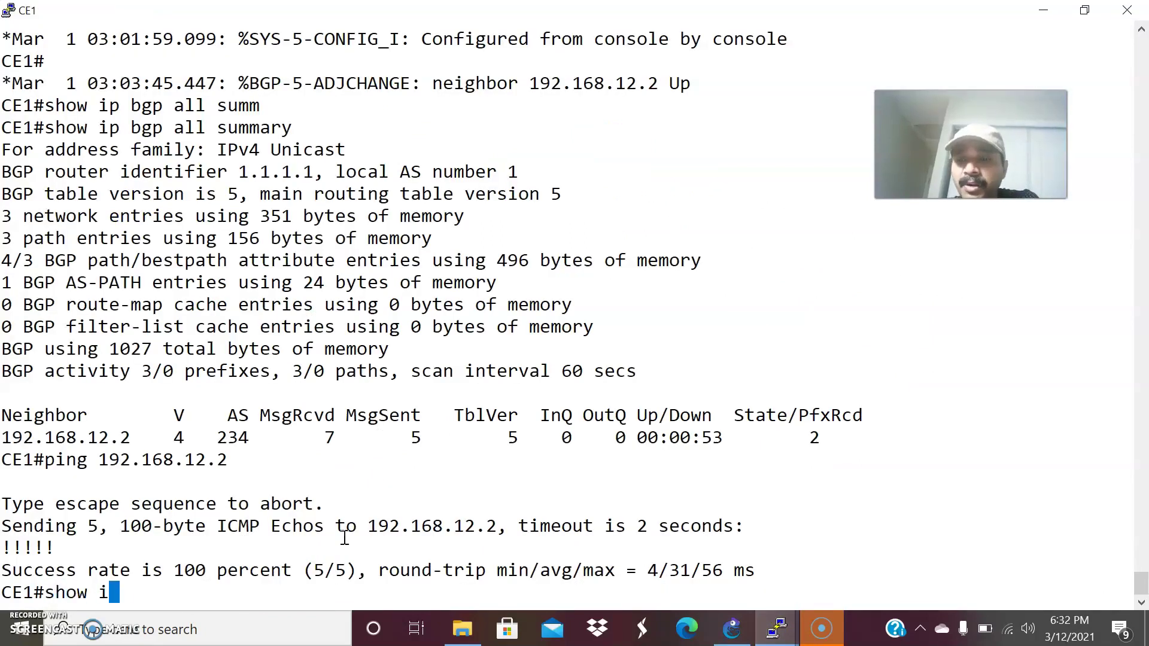
pyautogui.write('e')
pyautogui.press('Return')
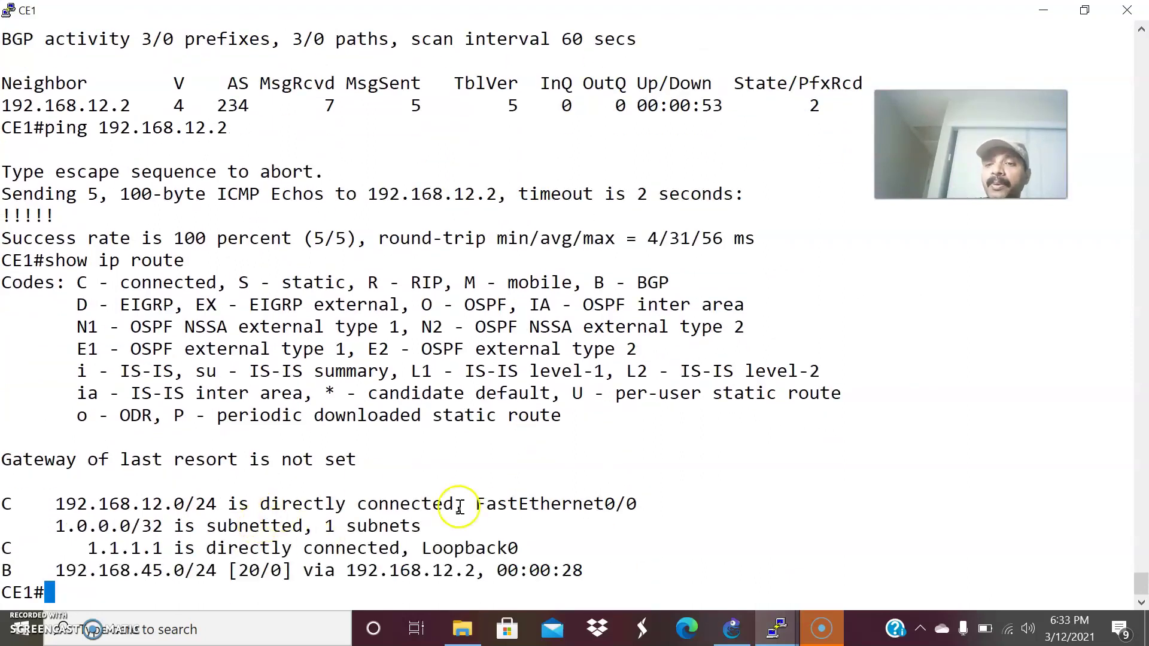
# Consult the topology, switch to PE1's console and enter global configuration mode.
pyautogui.click(727, 627)
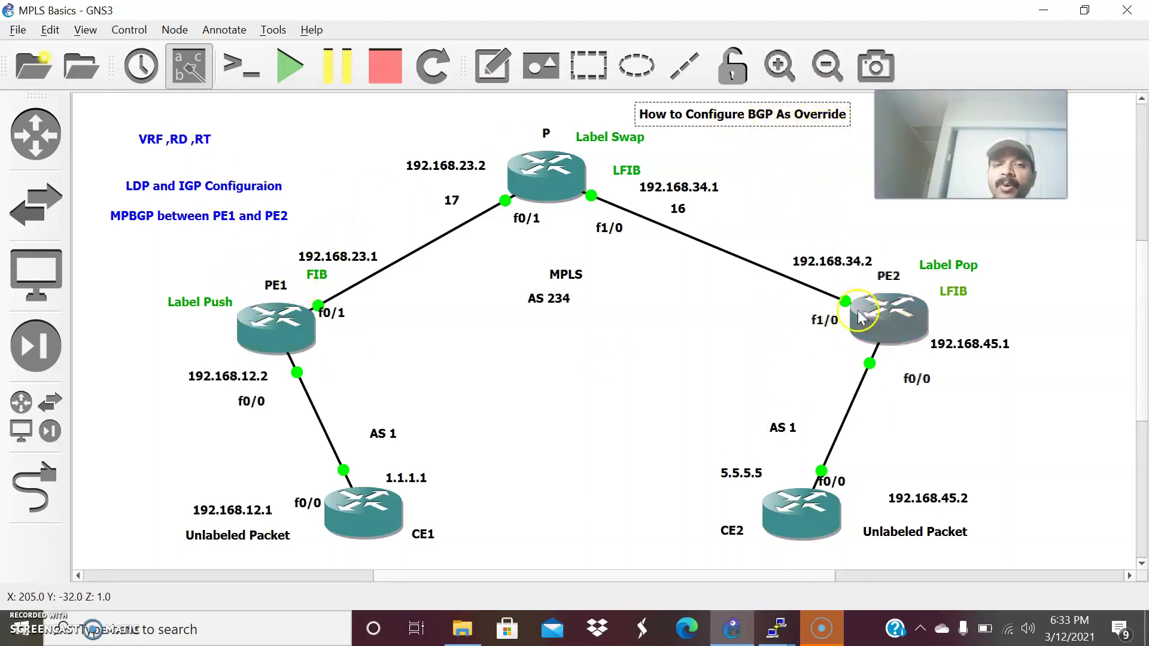
pyautogui.click(772, 633)
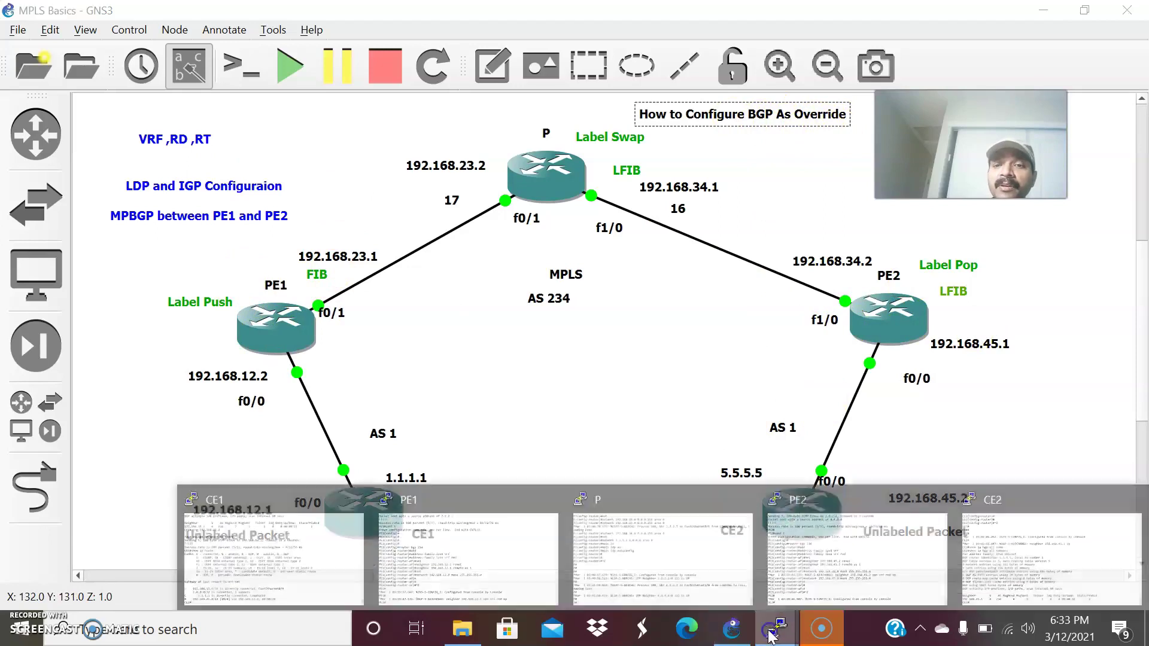
pyautogui.click(435, 535)
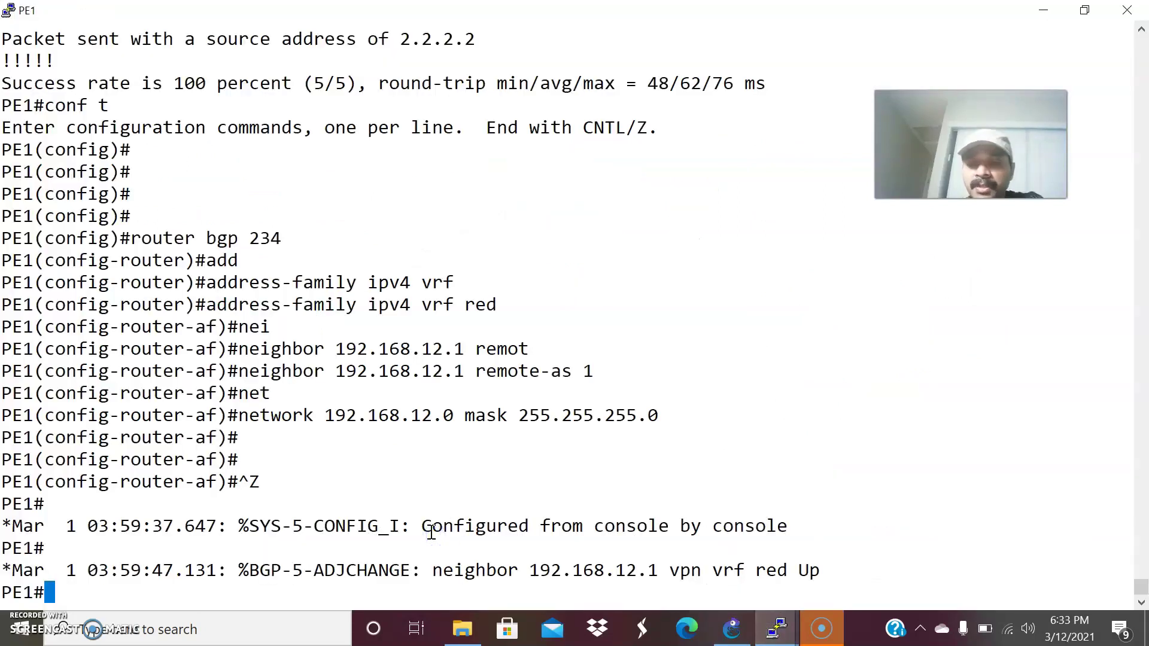
pyautogui.write('conf t')
pyautogui.press('Return')
pyautogui.press('Return')
pyautogui.press('Return')
pyautogui.press('Return')
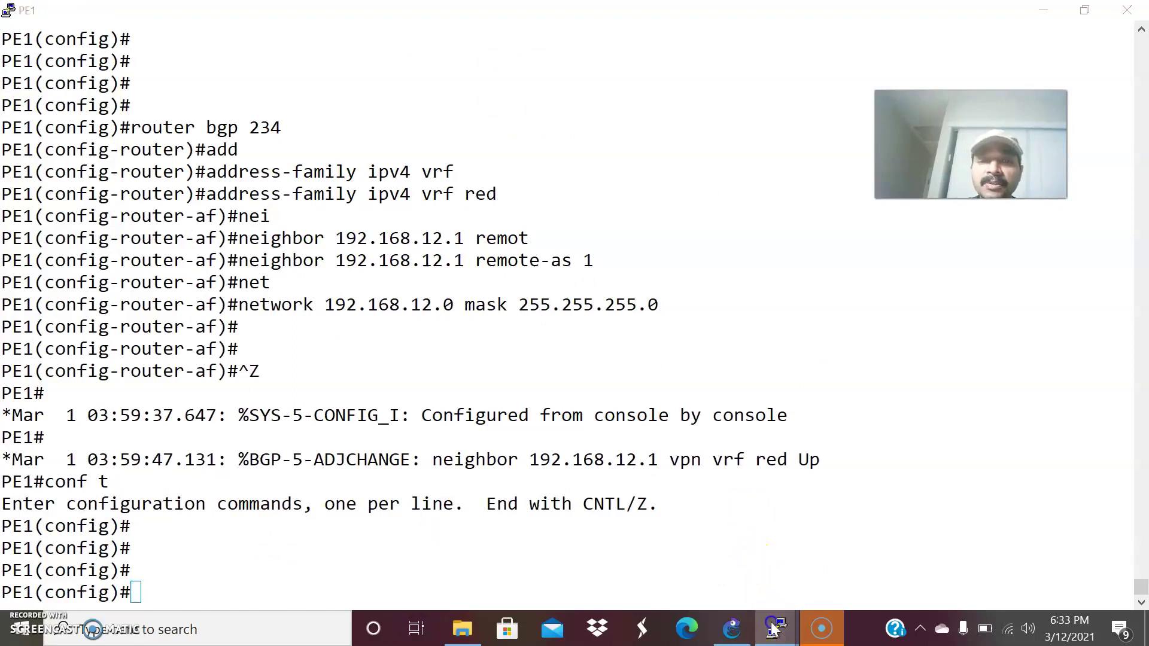
# Display CE2's IP routing table and compare its routes with the topology.
pyautogui.moveTo(772, 628)
pyautogui.click(1001, 552)
pyautogui.write('sh')
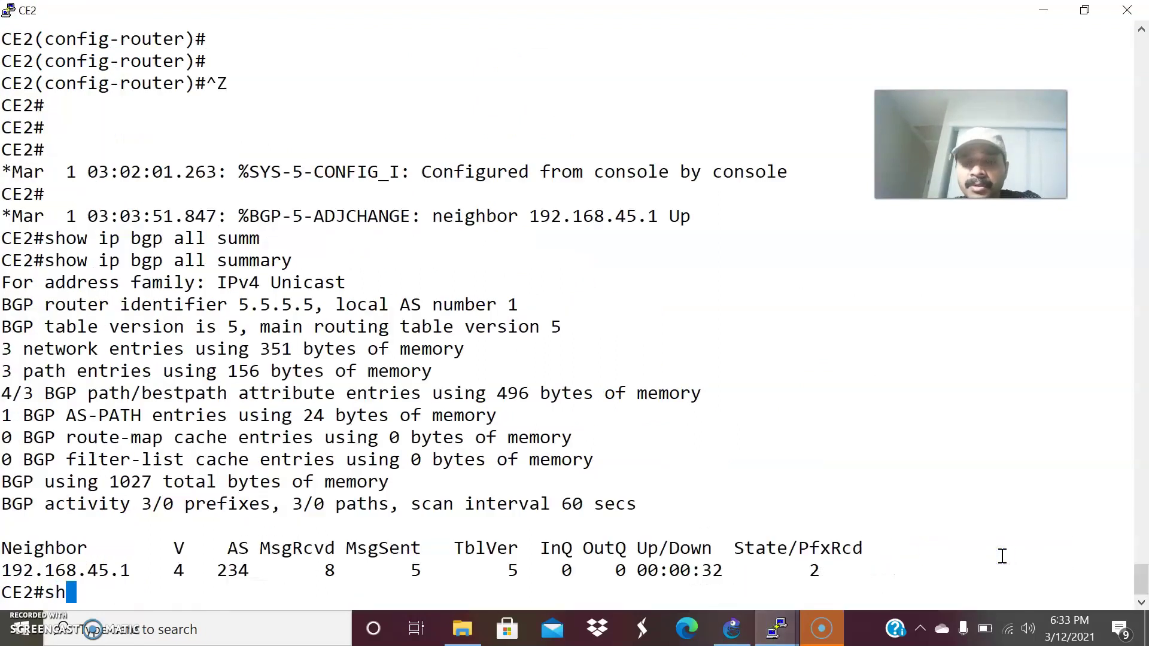
pyautogui.write('e')
pyautogui.press('Return')
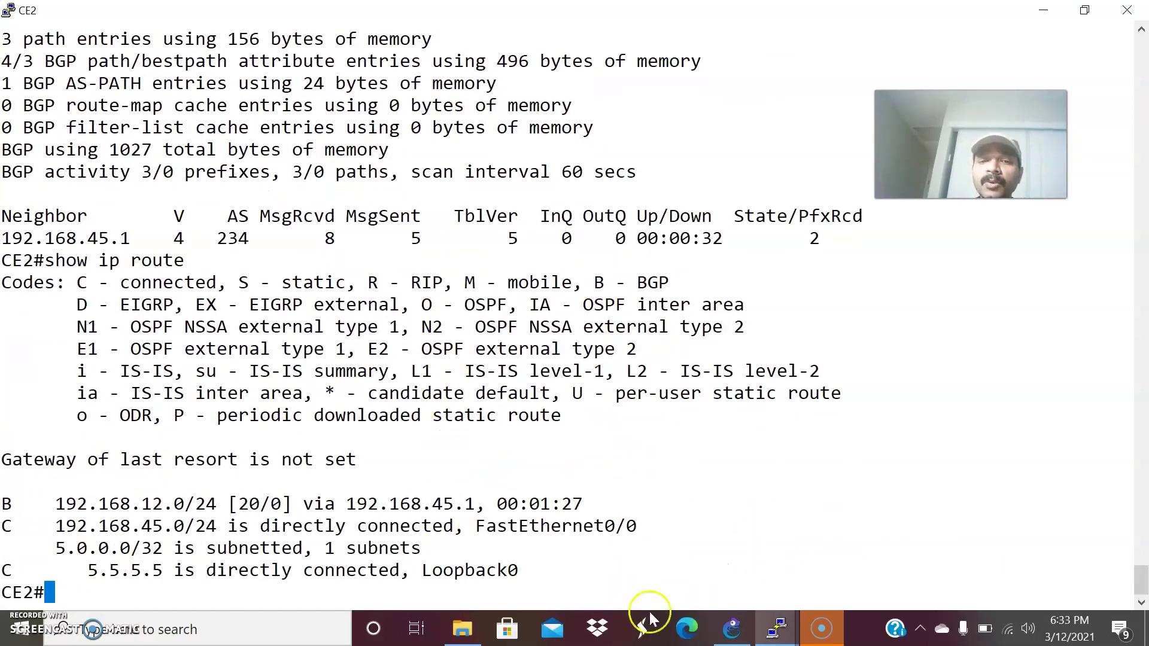
pyautogui.click(731, 628)
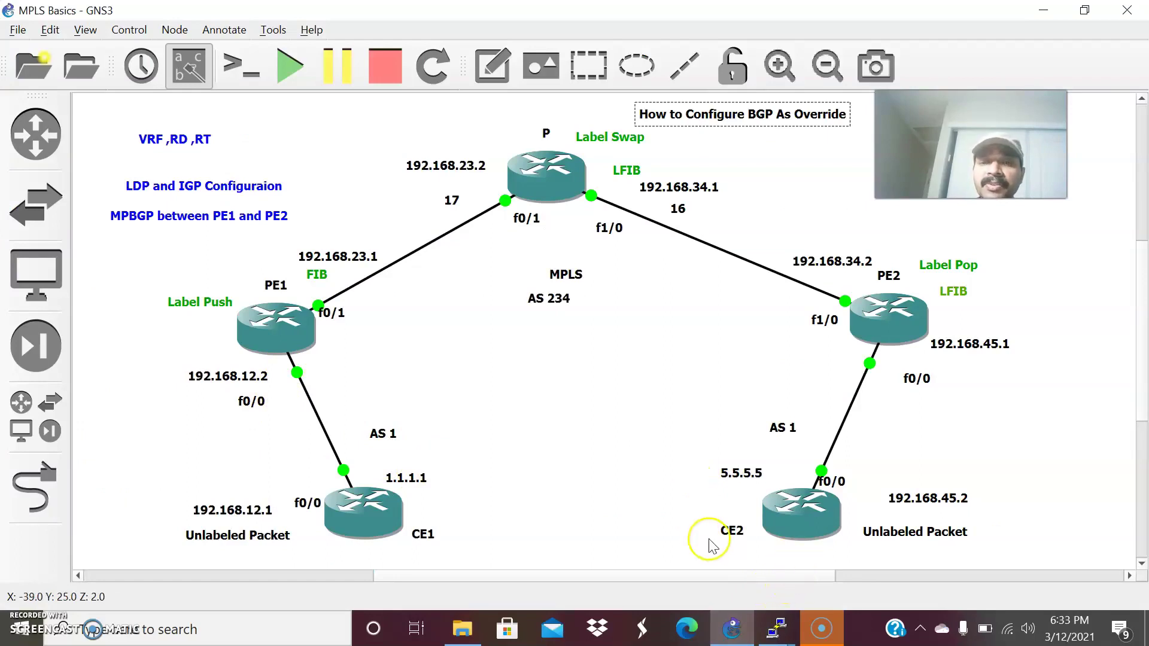
pyautogui.hotkey('alt', 'Tab')
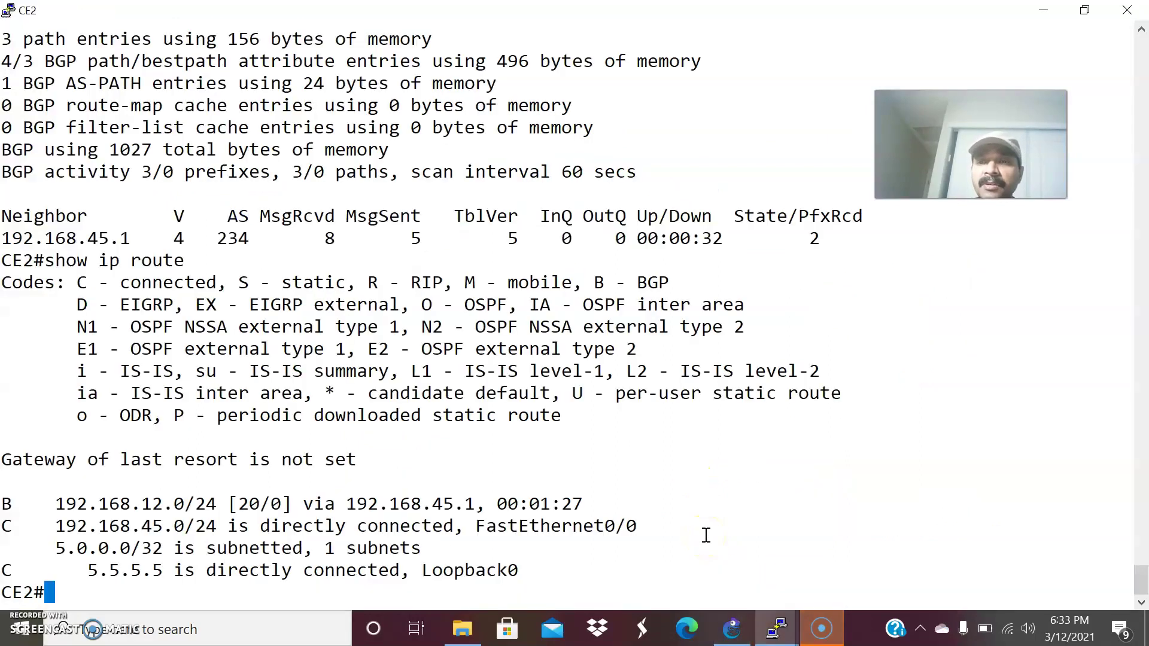
pyautogui.write('co')
pyautogui.press('BackSpace')
pyautogui.press('BackSpace')
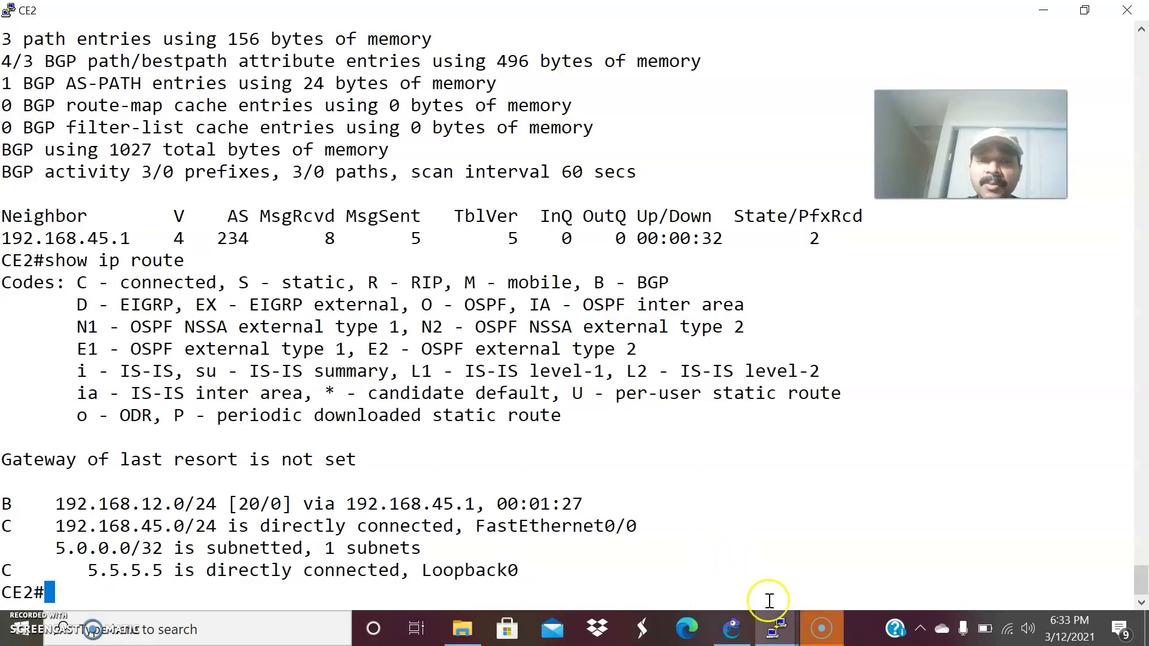
# Switch to PE2's console, enter global configuration mode and open the BGP process for AS 234.
pyautogui.moveTo(778, 616)
pyautogui.click(796, 560)
pyautogui.write('conf t')
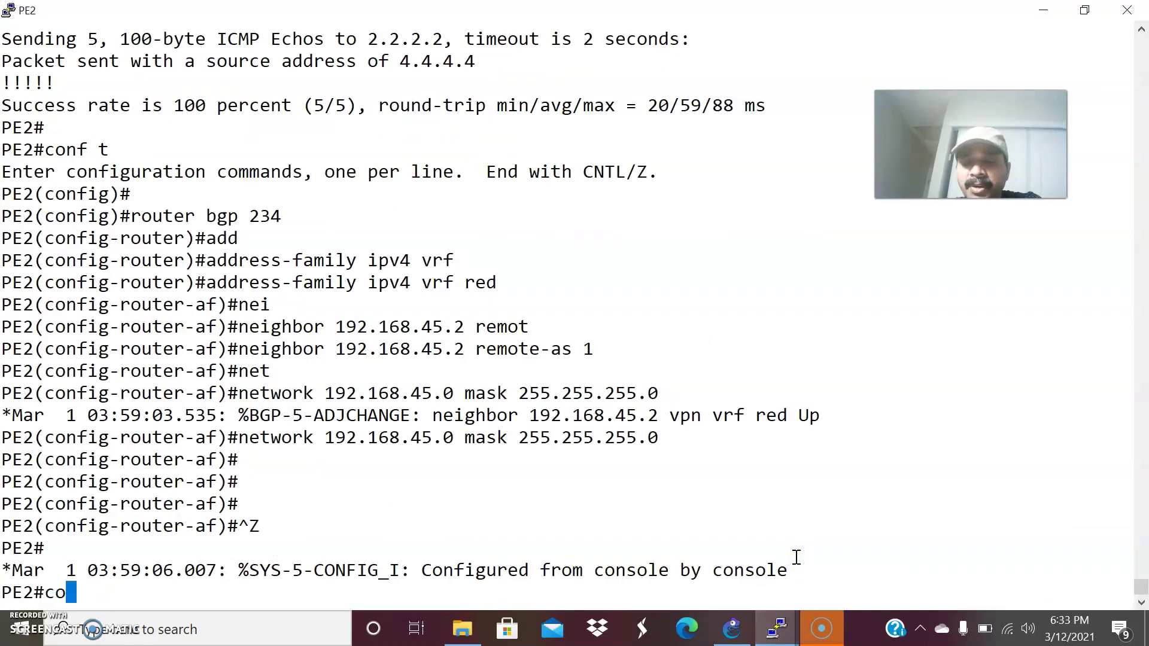
pyautogui.press('Return')
pyautogui.press('Return')
pyautogui.press('Return')
pyautogui.write('router')
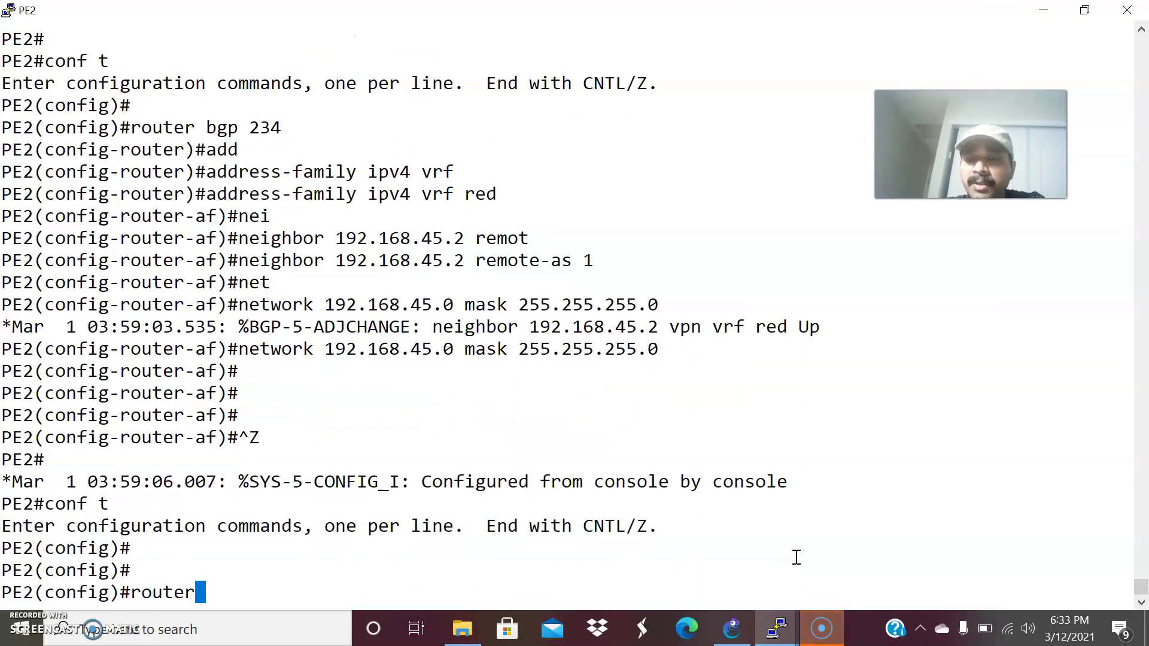
pyautogui.write(' bgp 234')
pyautogui.press('Return')
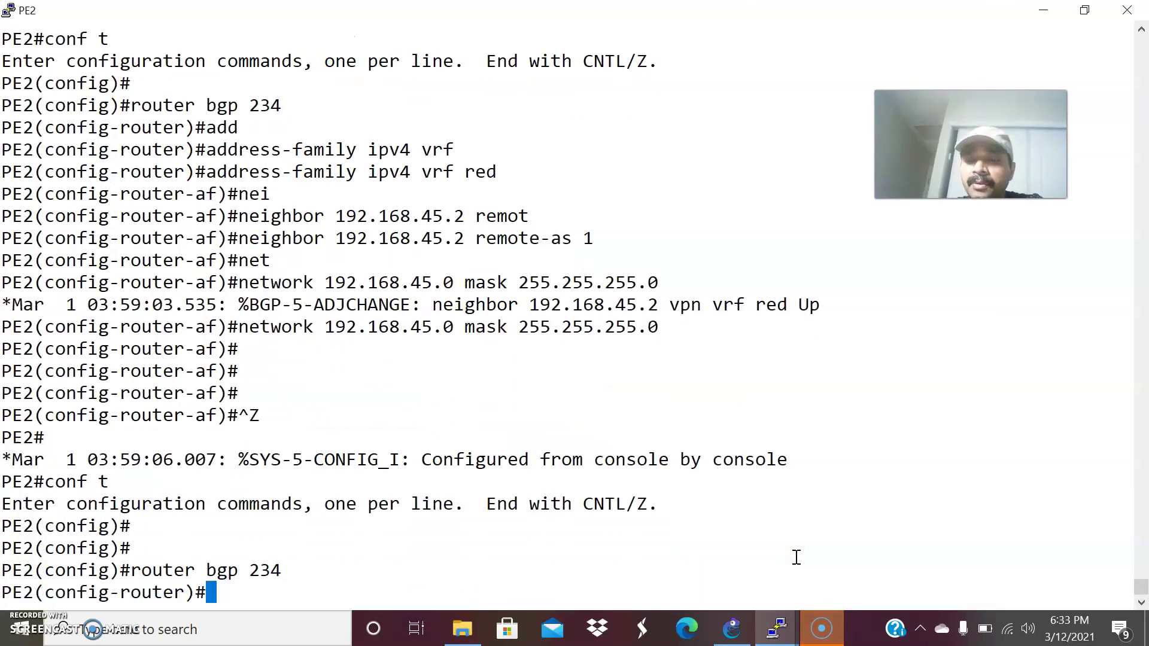
# Enter the IPv4 address family for VRF red under PE2's BGP process.
pyautogui.write('add')
pyautogui.press('Tab')
pyautogui.write('ipv4 vrf')
pyautogui.press('Tab')
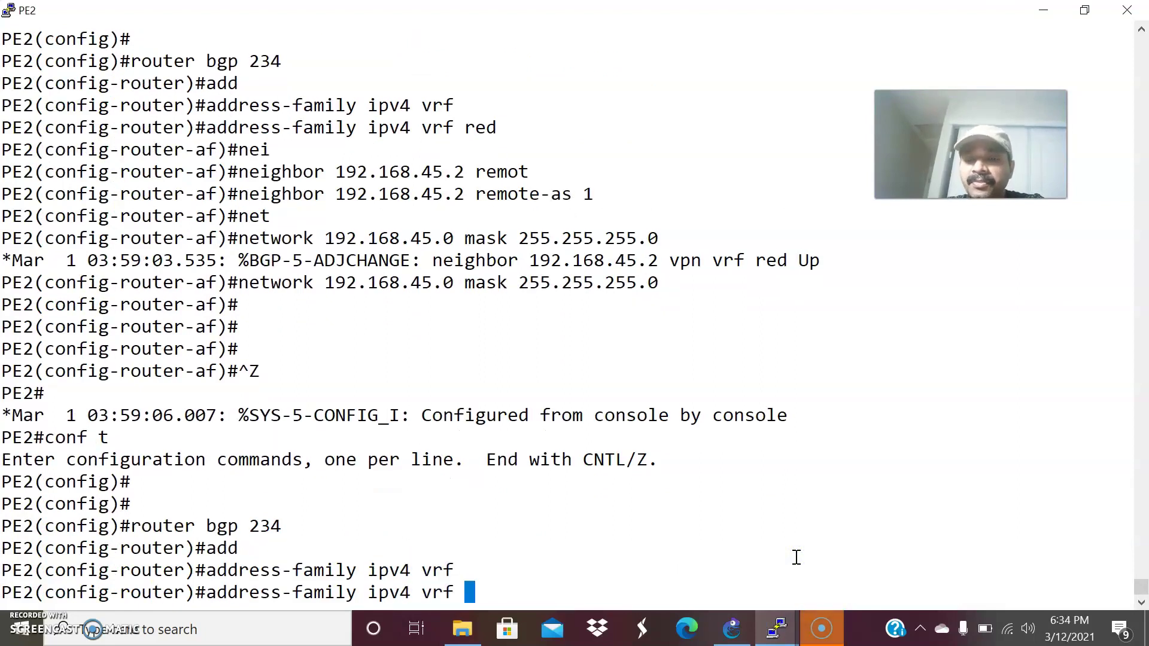
pyautogui.press('Return')
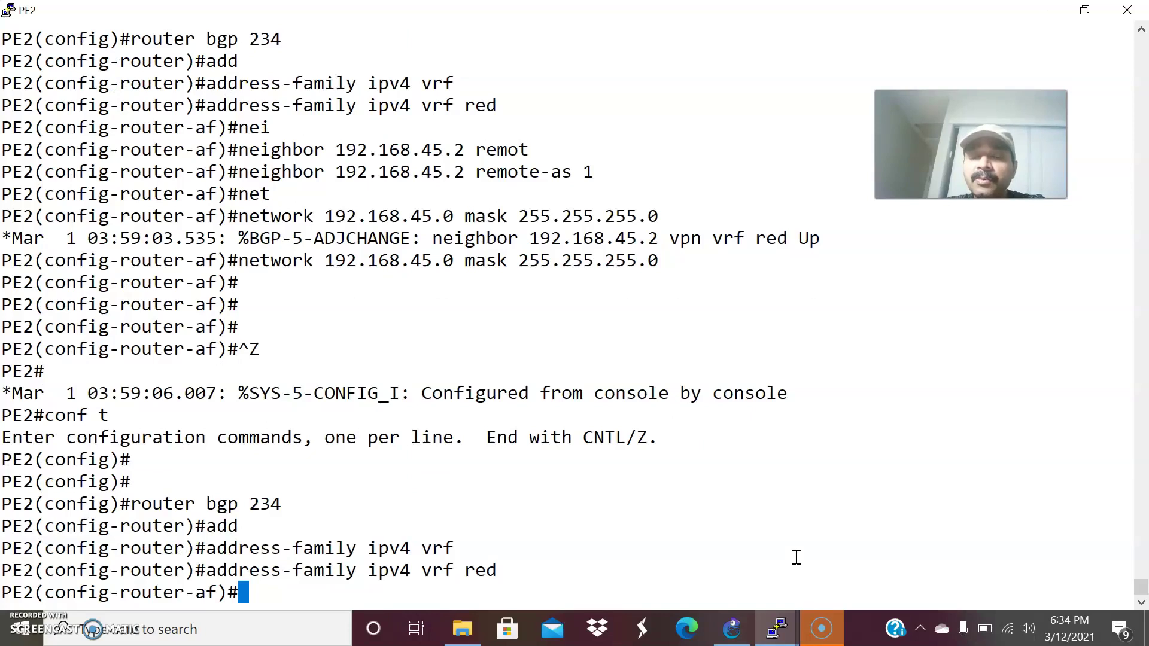
# Check CE2's address in the topology, enable as-override for neighbor 192.168.45.2 on PE2 and leave configuration mode.
pyautogui.click(738, 615)
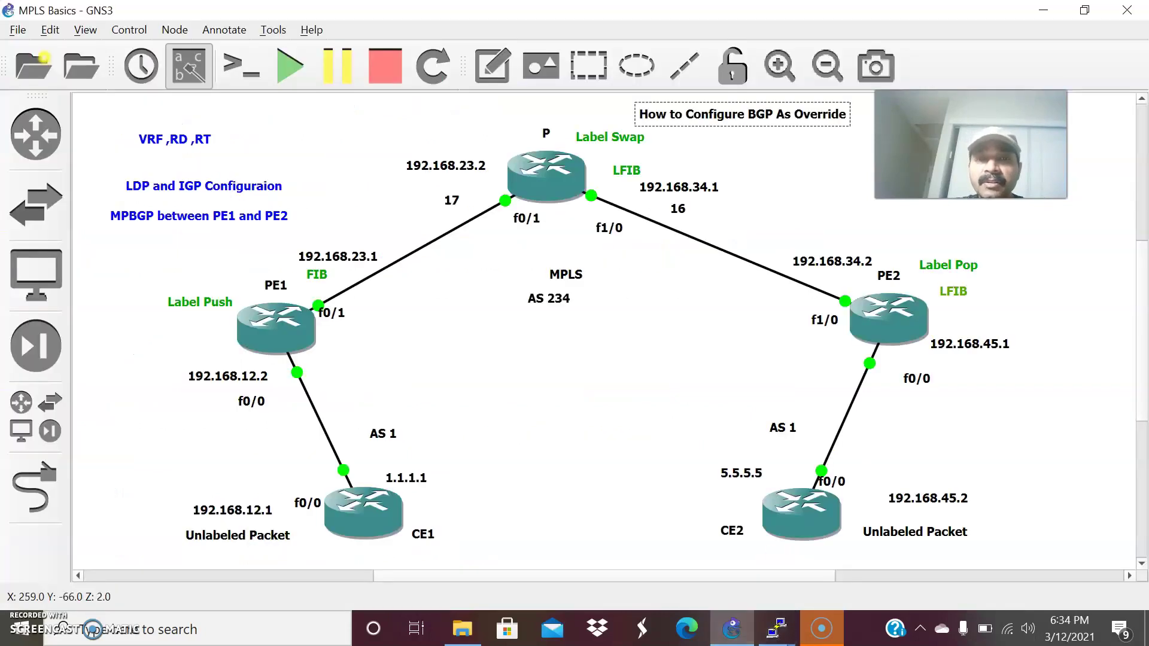
pyautogui.hotkey('alt', 'Tab')
pyautogui.write('ne')
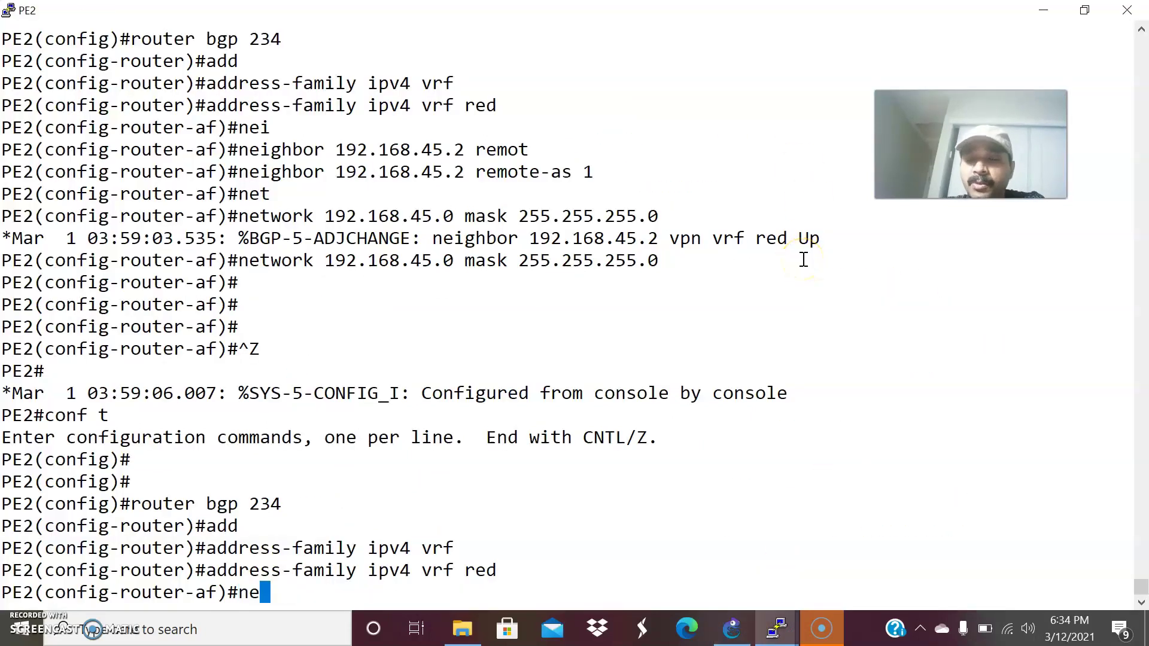
pyautogui.write('i')
pyautogui.press('Tab')
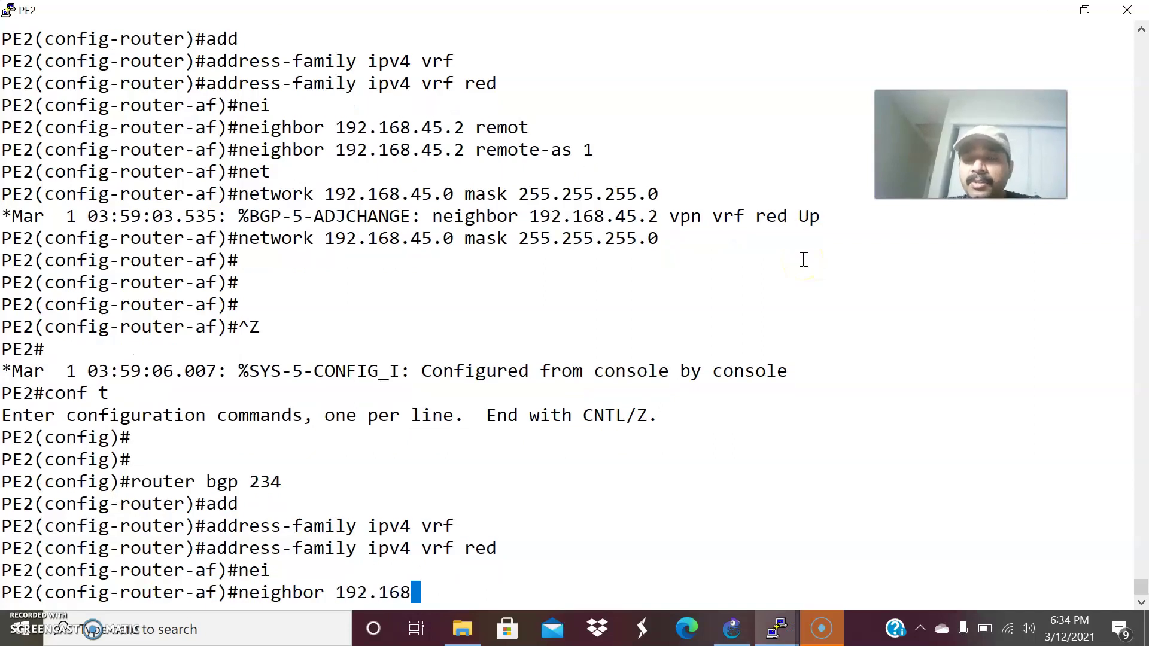
pyautogui.click(735, 635)
pyautogui.hotkey('alt', 'Tab')
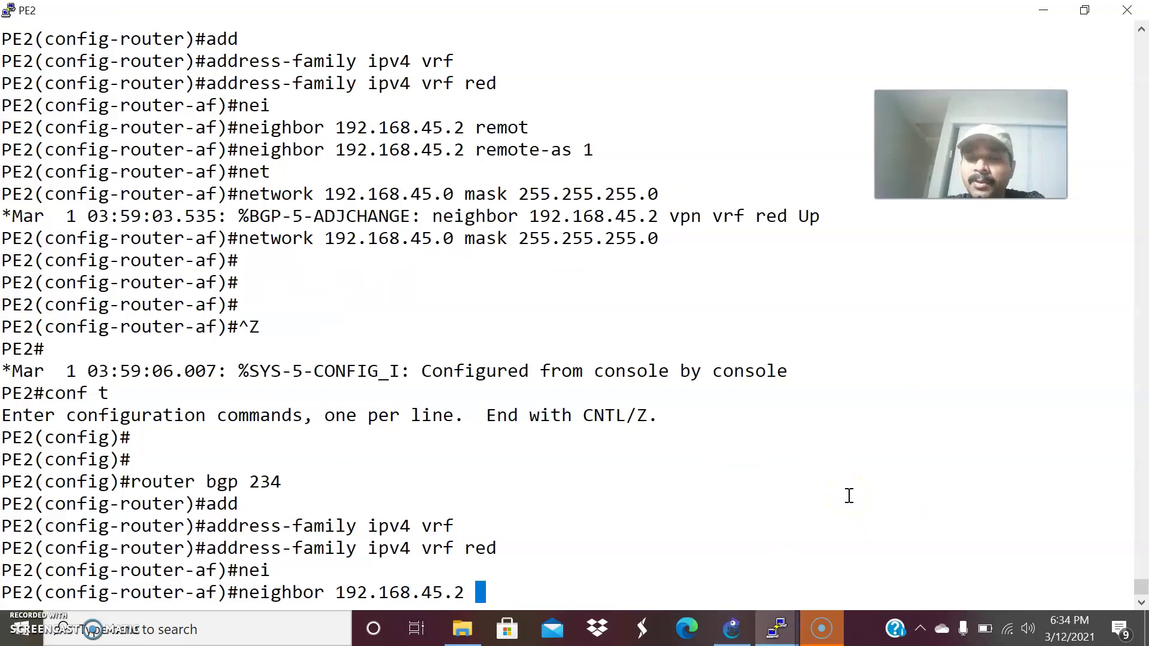
pyautogui.write('192.168.45.2 as')
pyautogui.press('Tab')
pyautogui.press('Return')
pyautogui.press('Return')
pyautogui.press('Return')
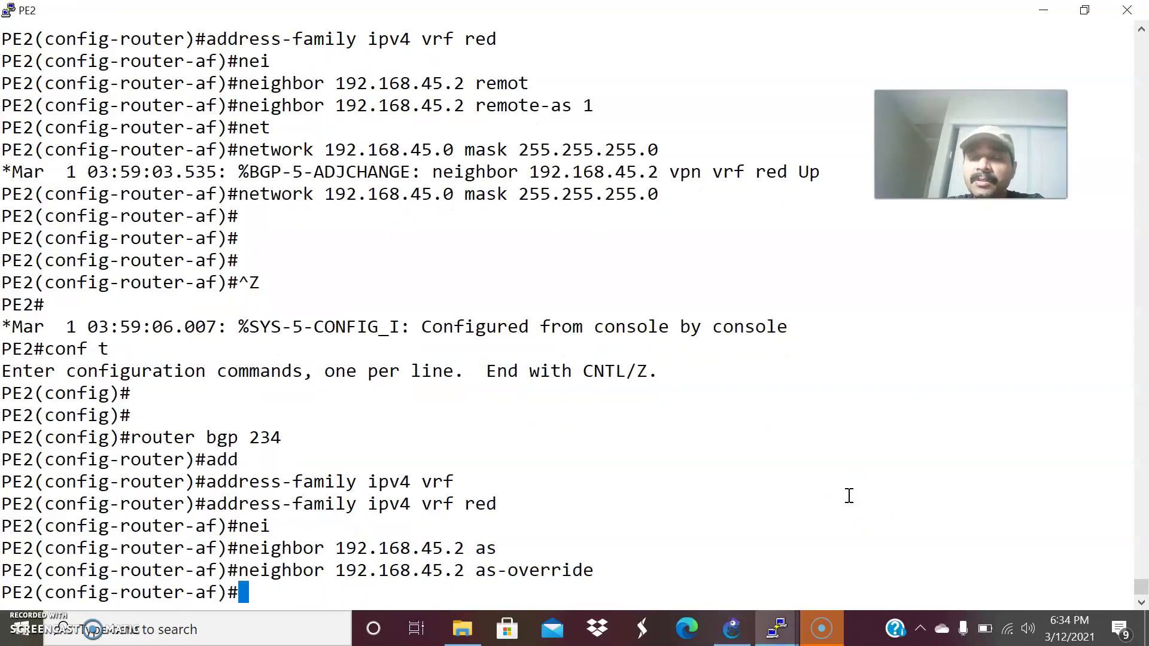
pyautogui.hotkey('ctrl', 'z')
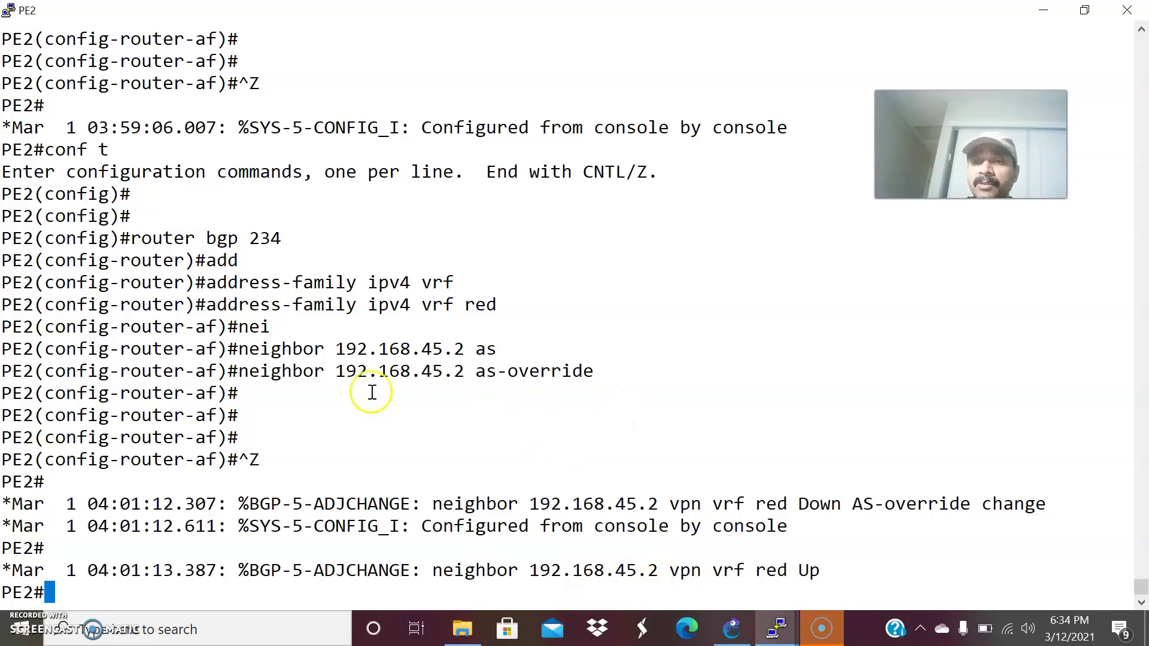
# Consult the topology, switch to PE1's console and enter the IPv4 address family for VRF red under BGP 234.
pyautogui.click(732, 628)
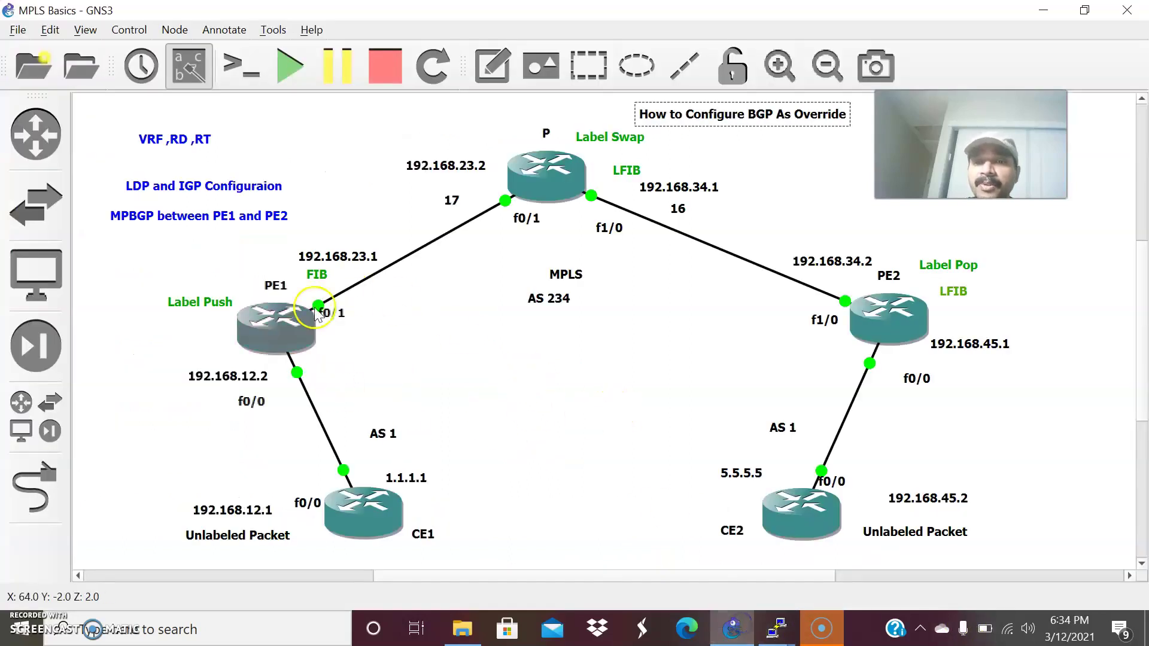
pyautogui.moveTo(776, 629)
pyautogui.click(441, 543)
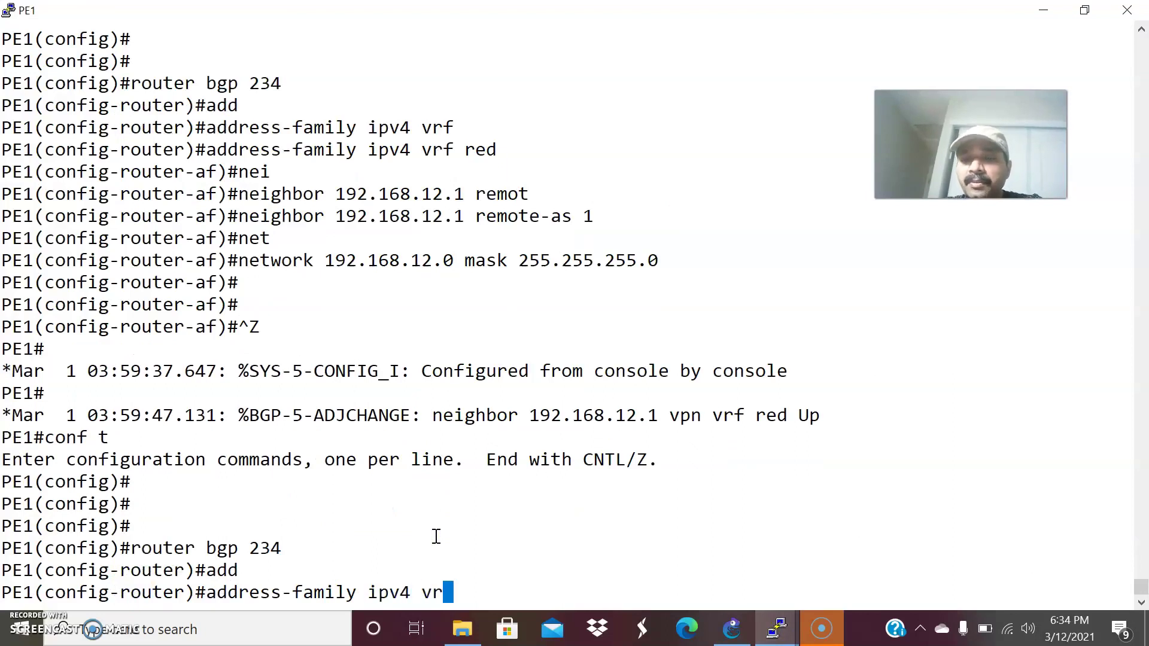
pyautogui.press('Return')
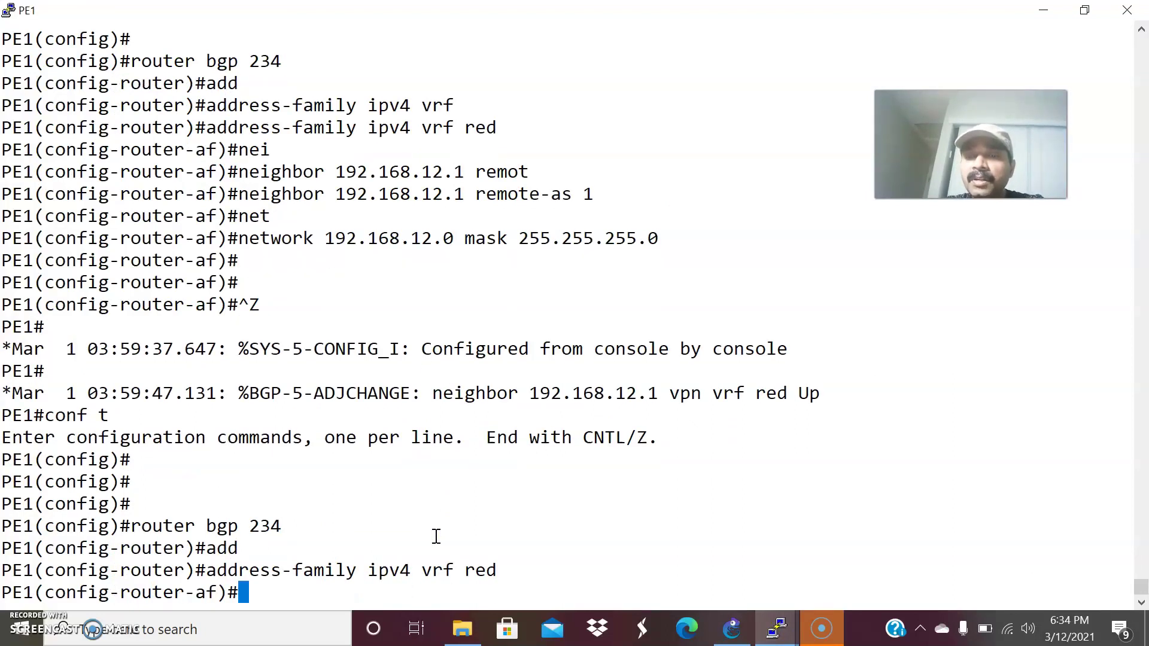
# Enable as-override for neighbor 192.168.12.1 on PE1 and leave configuration mode.
pyautogui.write('nei')
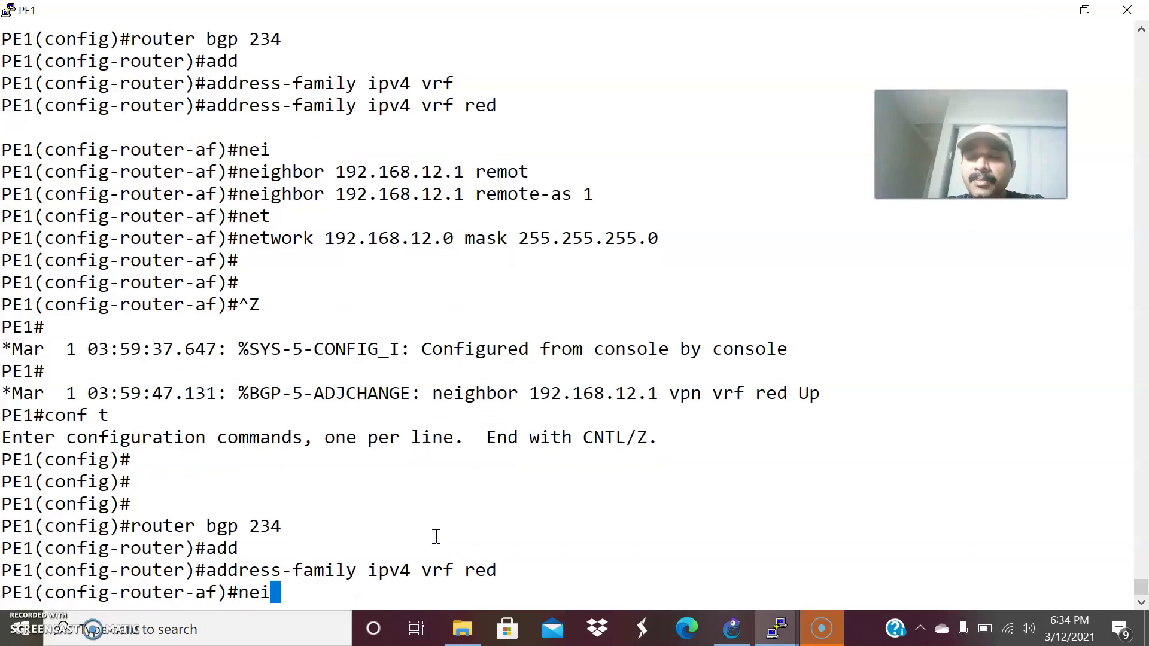
pyautogui.press('Tab')
pyautogui.write('1')
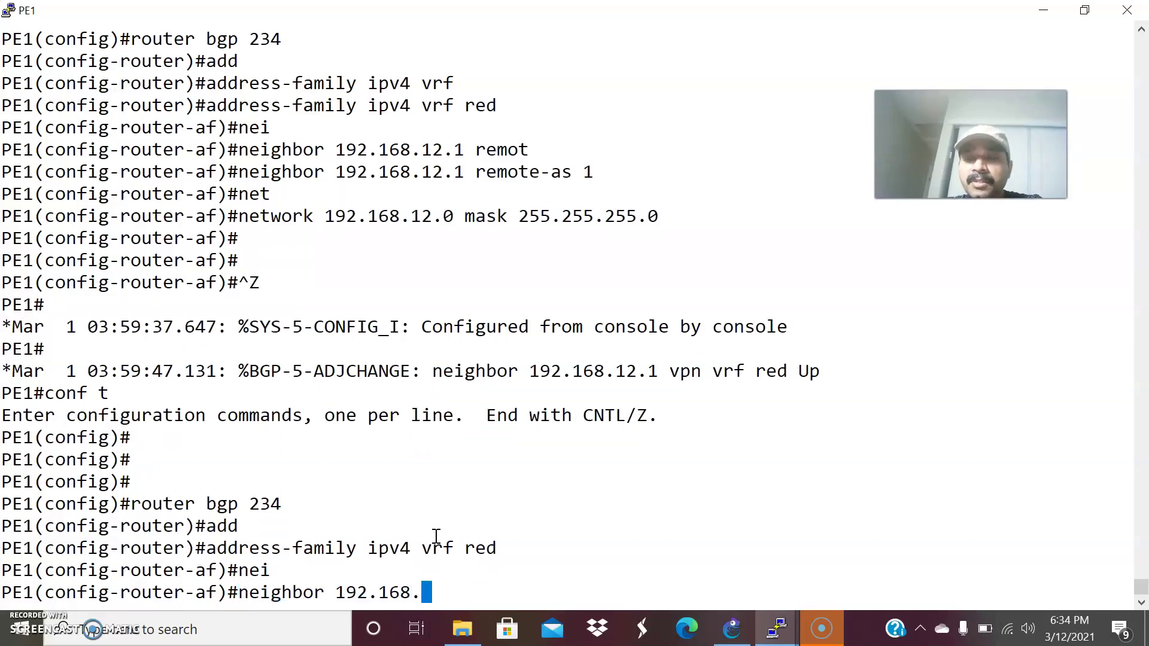
pyautogui.write('92.168.12.1 as')
pyautogui.press('Tab')
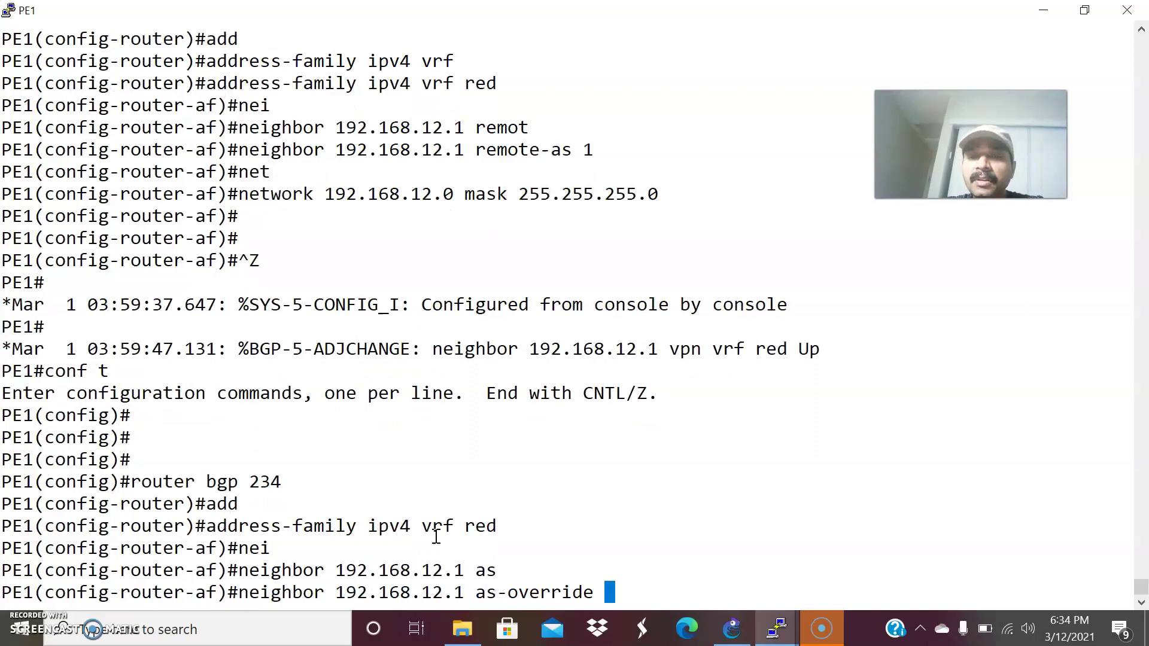
pyautogui.press('Return')
pyautogui.press('Return')
pyautogui.press('Return')
pyautogui.hotkey('ctrl', 'z')
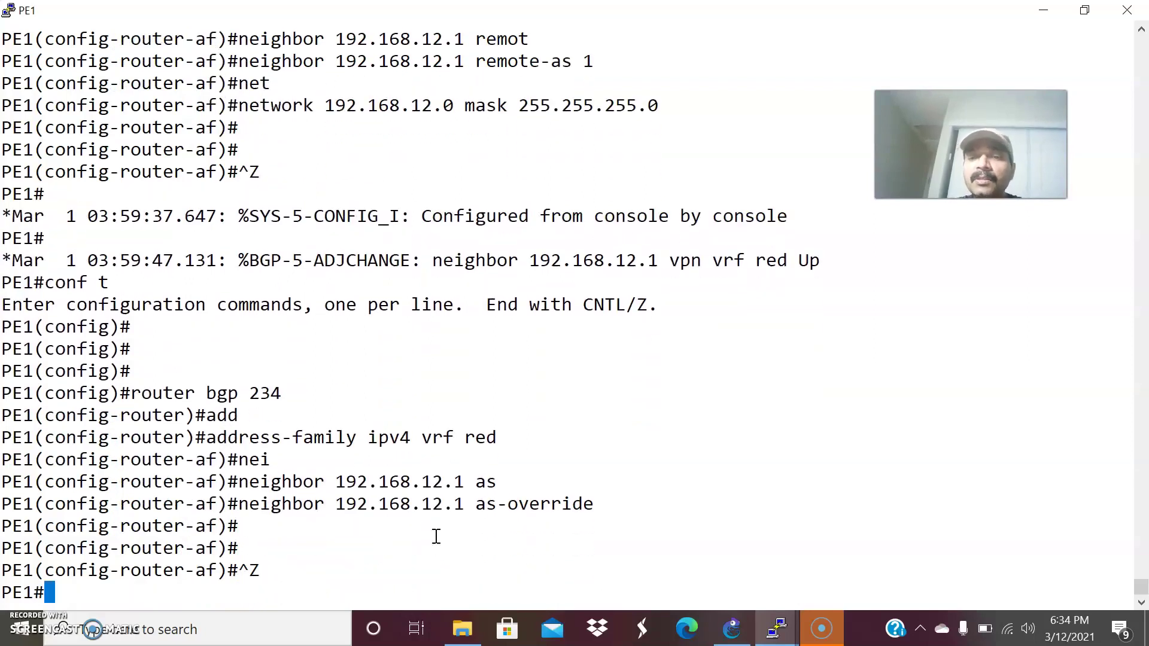
# Review the topology, display CE1's IP routing table and highlight the BGP route to 5.5.5.5.
pyautogui.click(729, 626)
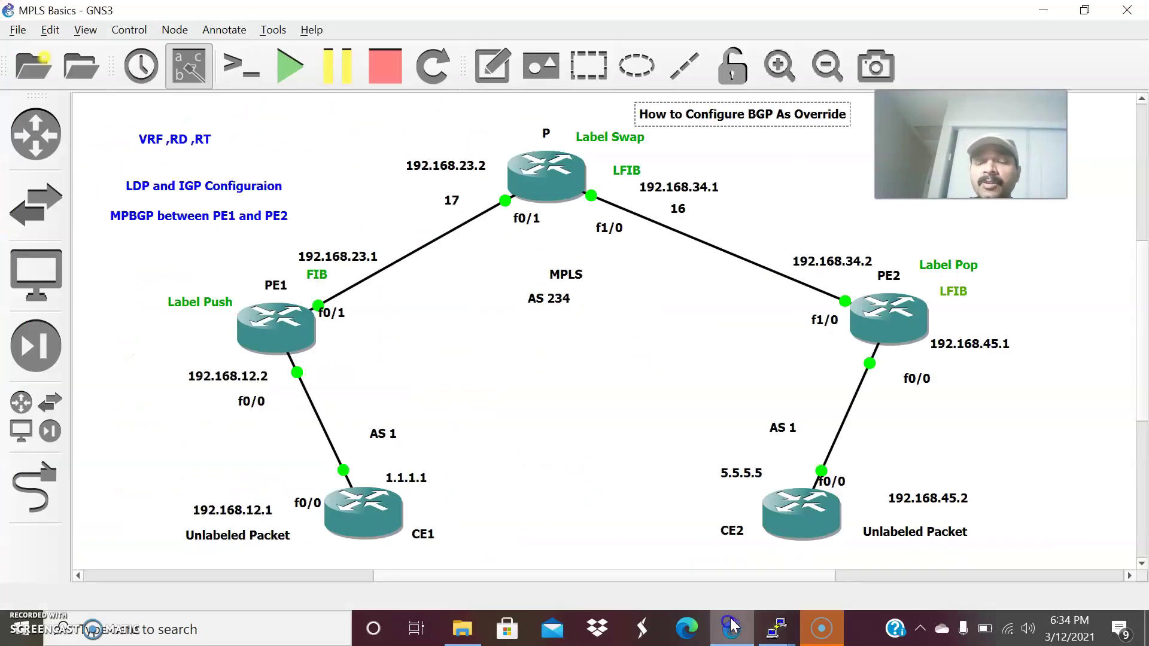
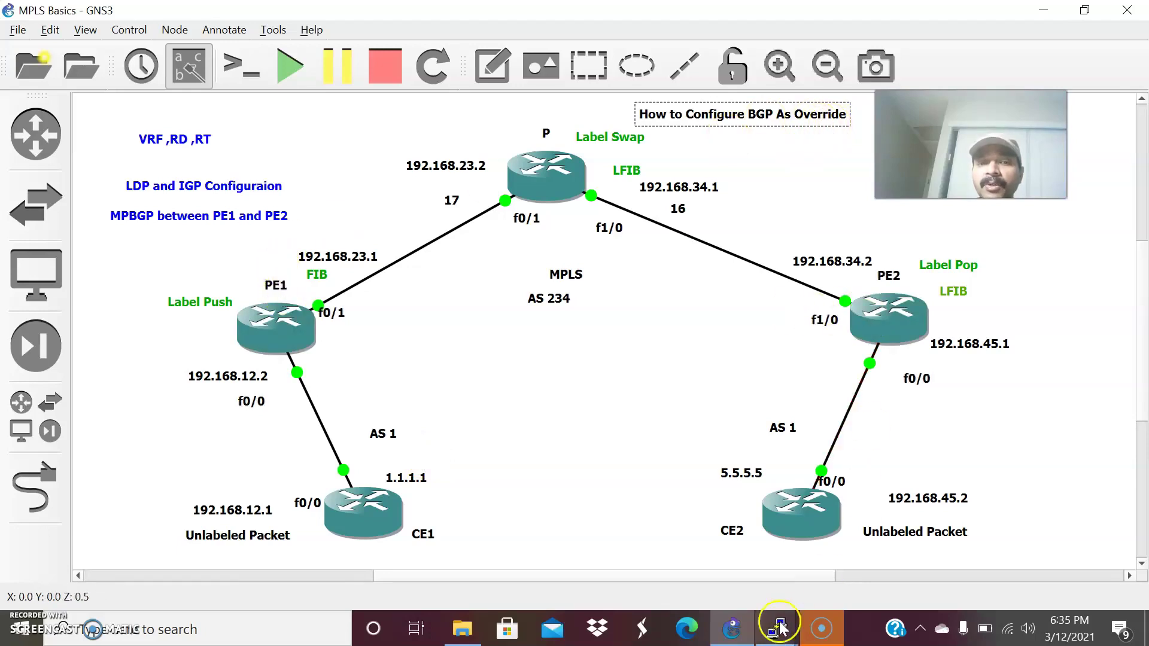
pyautogui.moveTo(780, 628)
pyautogui.click(261, 541)
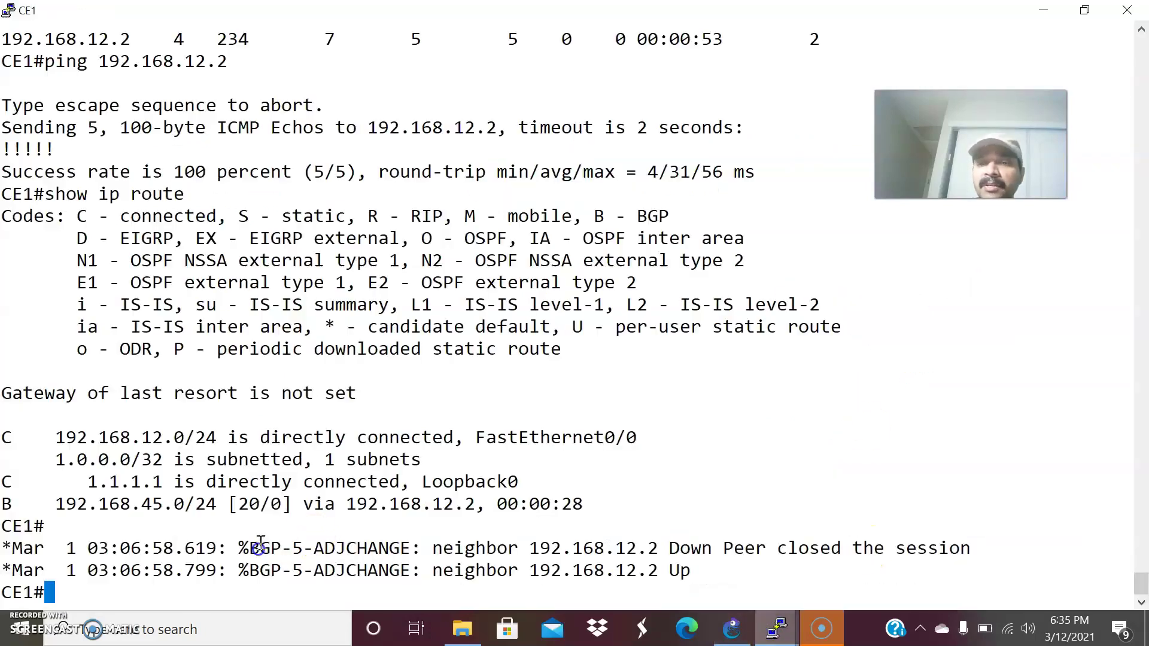
pyautogui.press('Up')
pyautogui.press('Up')
pyautogui.press('Down')
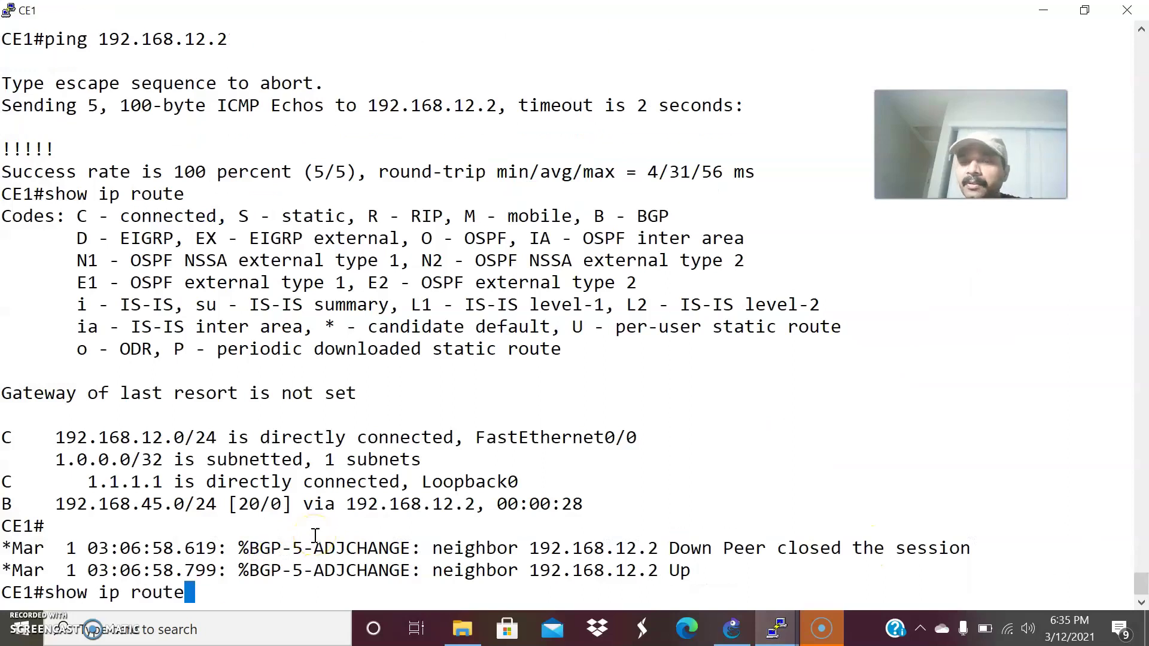
pyautogui.press('Return')
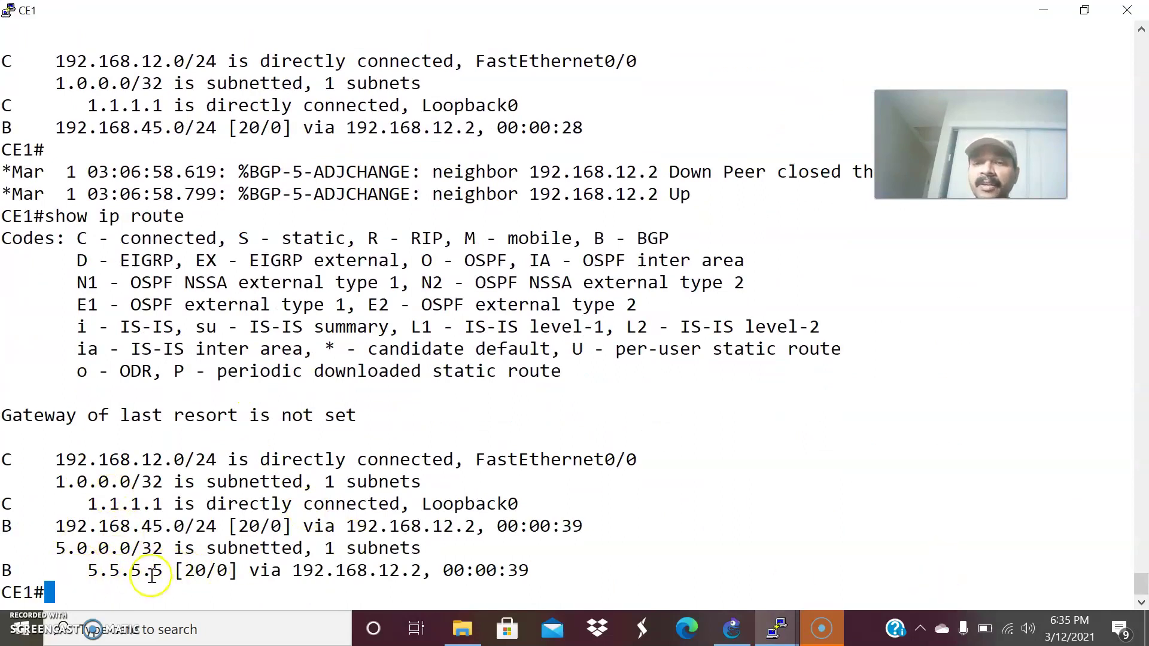
pyautogui.moveTo(7, 570); pyautogui.dragTo(366, 577)
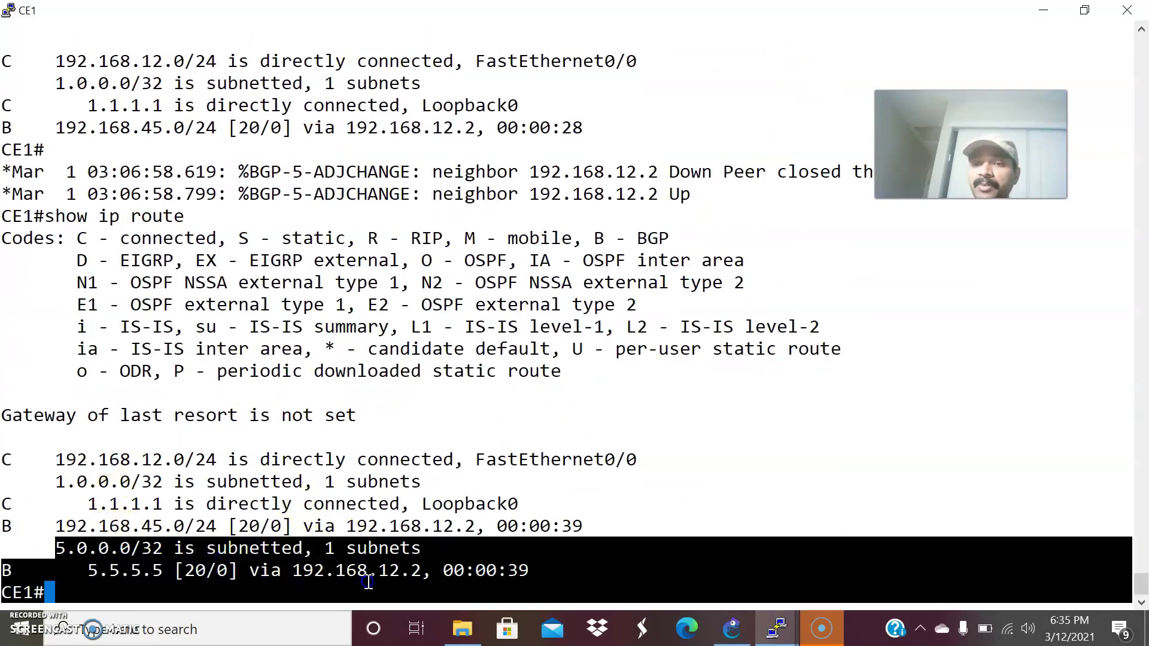
pyautogui.click(377, 550)
# Switch to CE2's console, display its IP routing table and highlight the BGP route to 1.1.1.1.
pyautogui.click(776, 628)
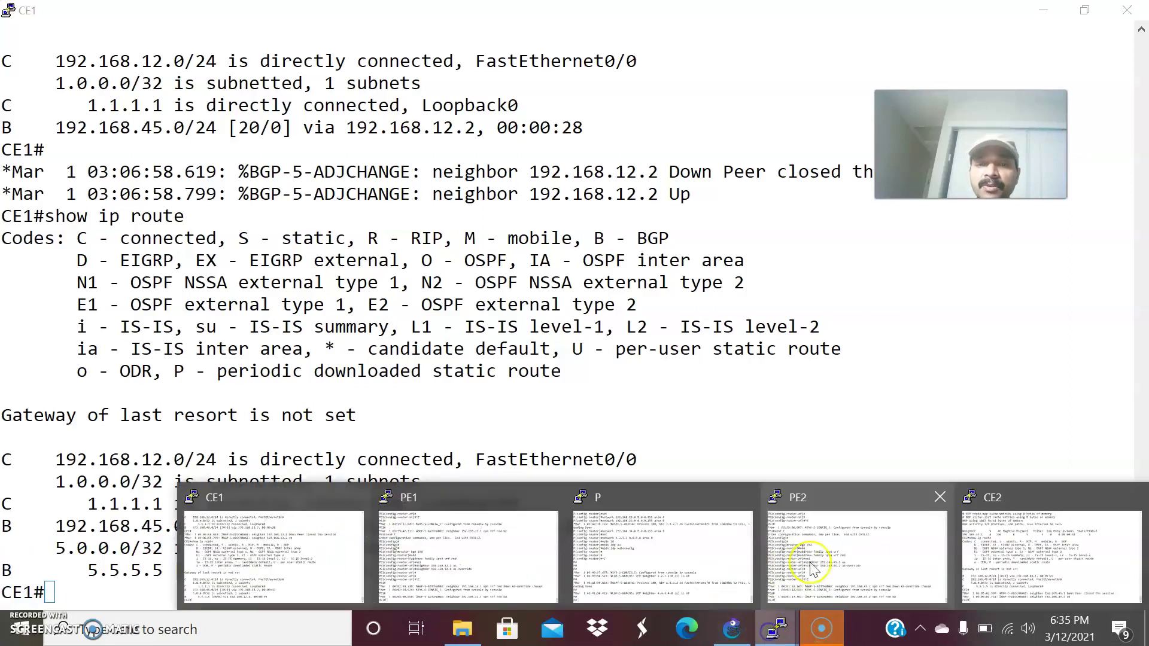
pyautogui.click(1010, 564)
pyautogui.press('Up')
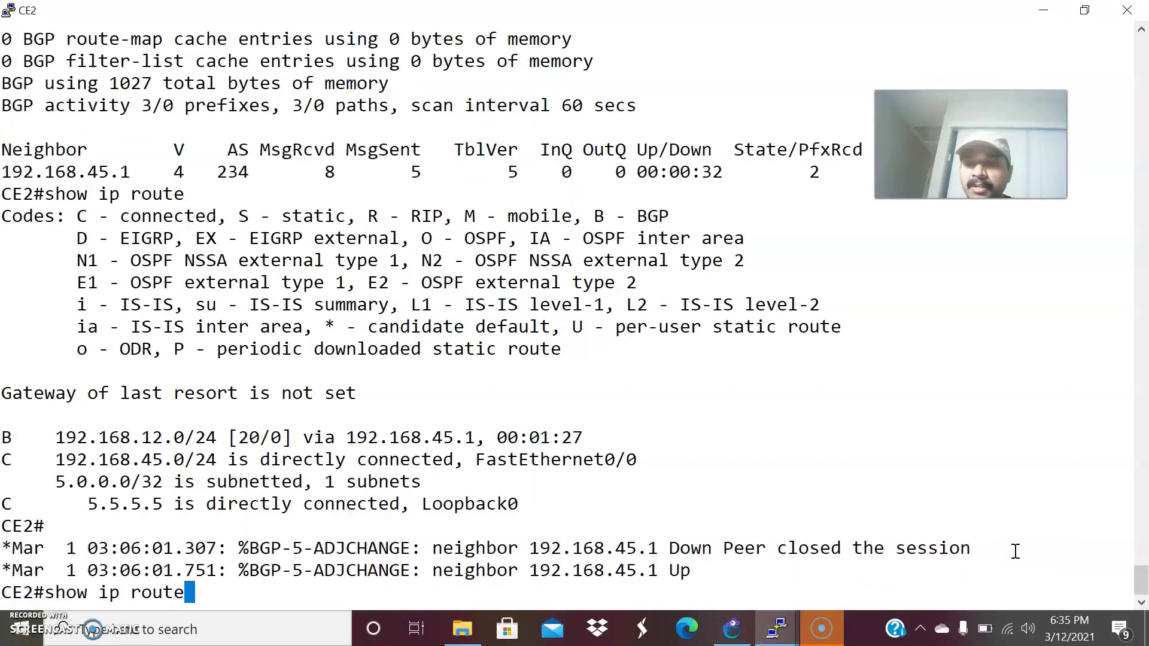
pyautogui.press('Return')
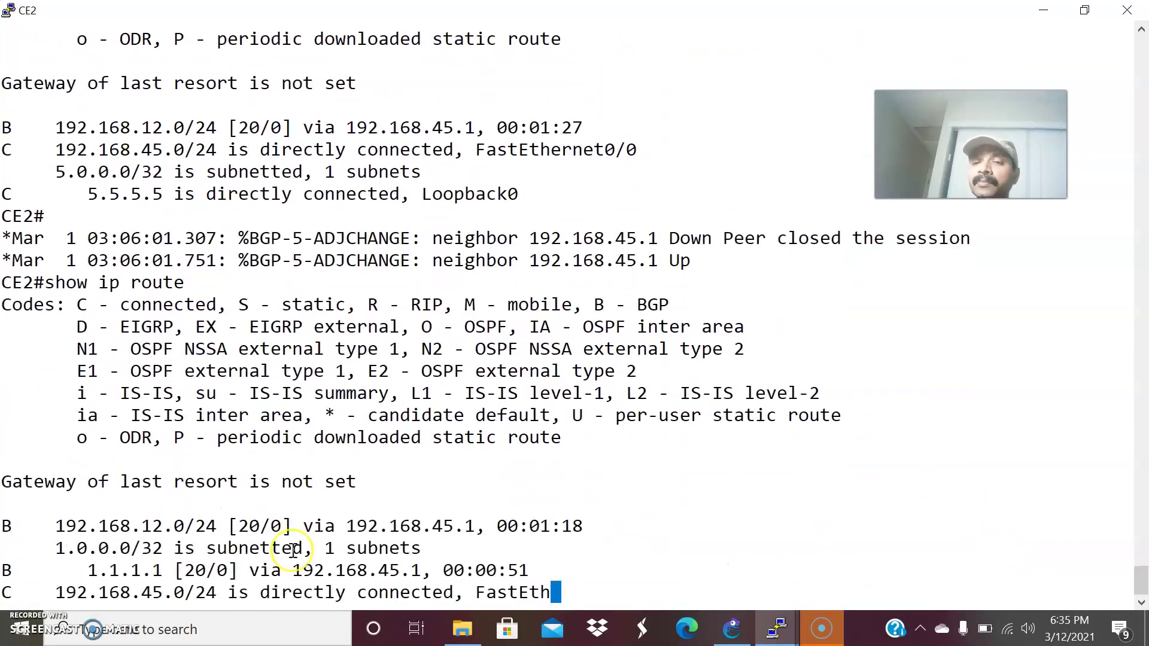
pyautogui.click(32, 500)
pyautogui.moveTo(51, 497); pyautogui.dragTo(470, 516)
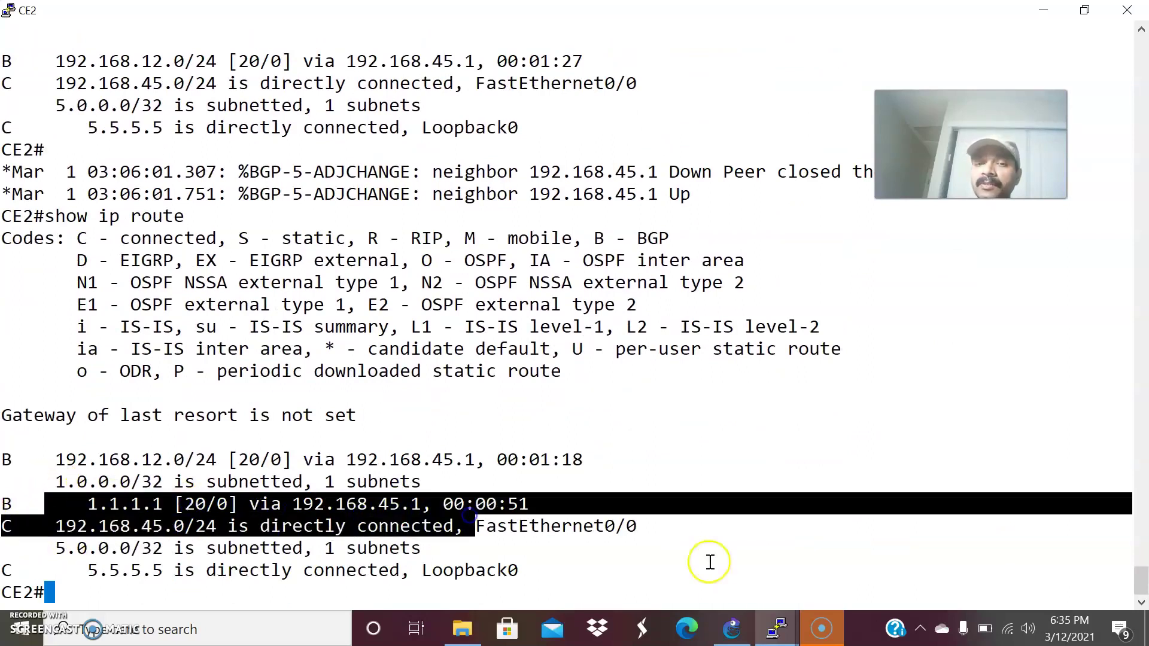
# Return to CE1's console and run a traceroute to 5.5.5.5 sourced from loopback 0.
pyautogui.moveTo(776, 628)
pyautogui.click(308, 546)
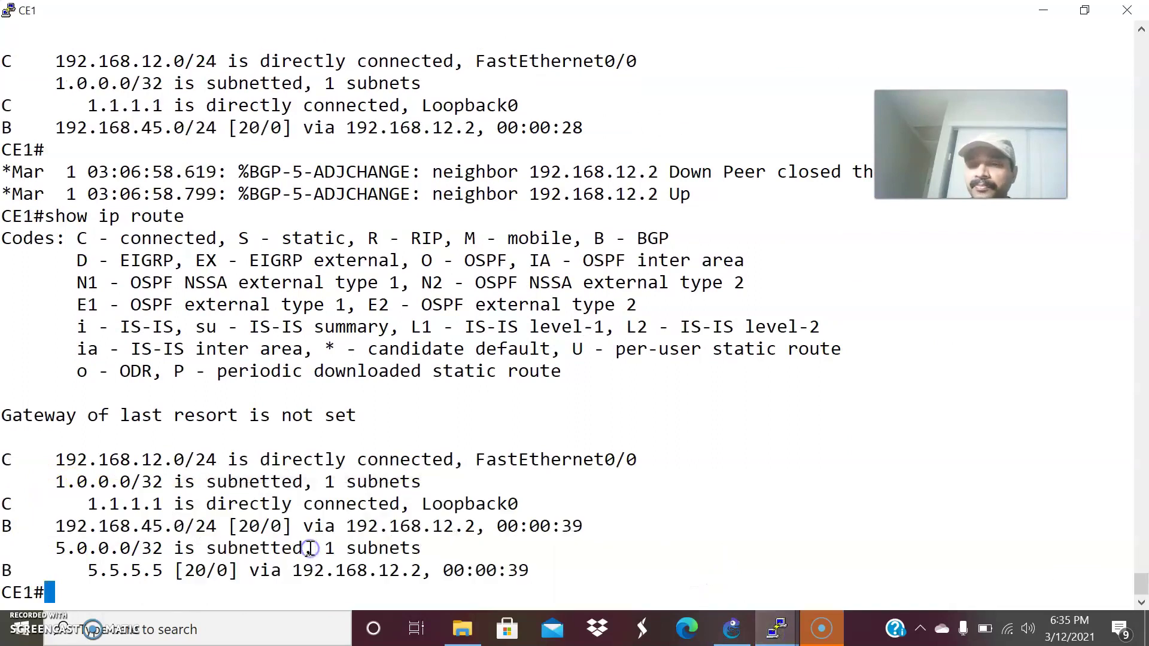
pyautogui.press('Tab')
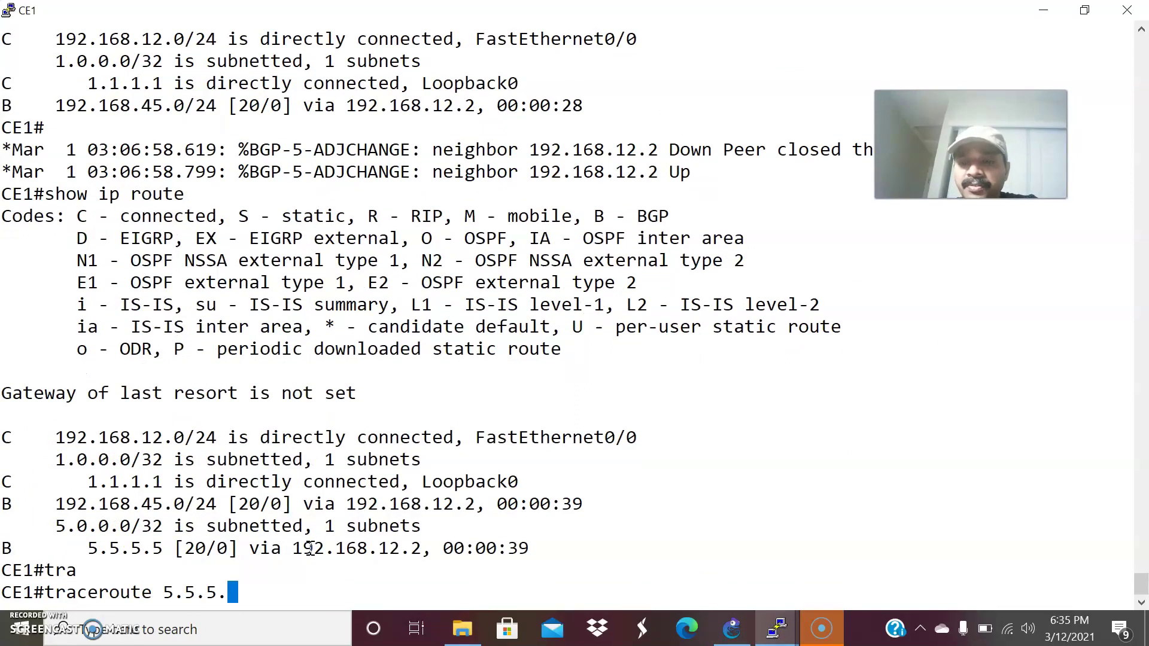
pyautogui.write('5.5.5.5 soi')
pyautogui.press('Tab')
pyautogui.write('loo')
pyautogui.press('Tab')
pyautogui.write('0')
pyautogui.press('Return')
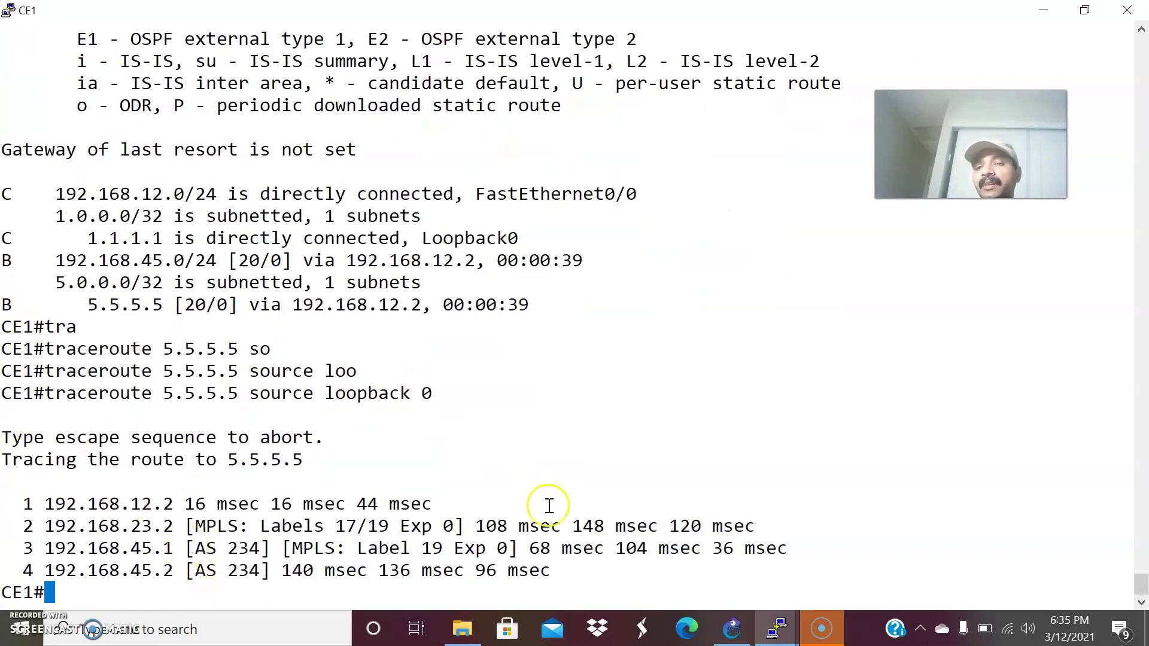
# Switch to CE2's console and run a traceroute to 1.1.1.1 sourced from loopback 0.
pyautogui.click(779, 626)
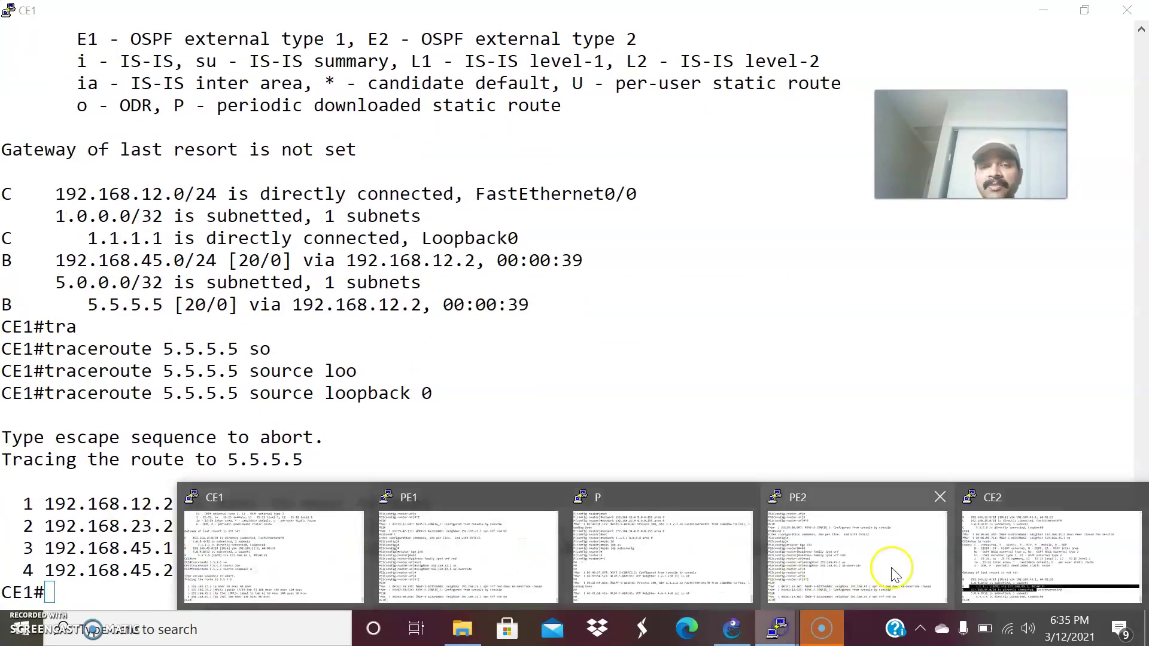
pyautogui.click(977, 559)
pyautogui.write('tra')
pyautogui.press('Tab')
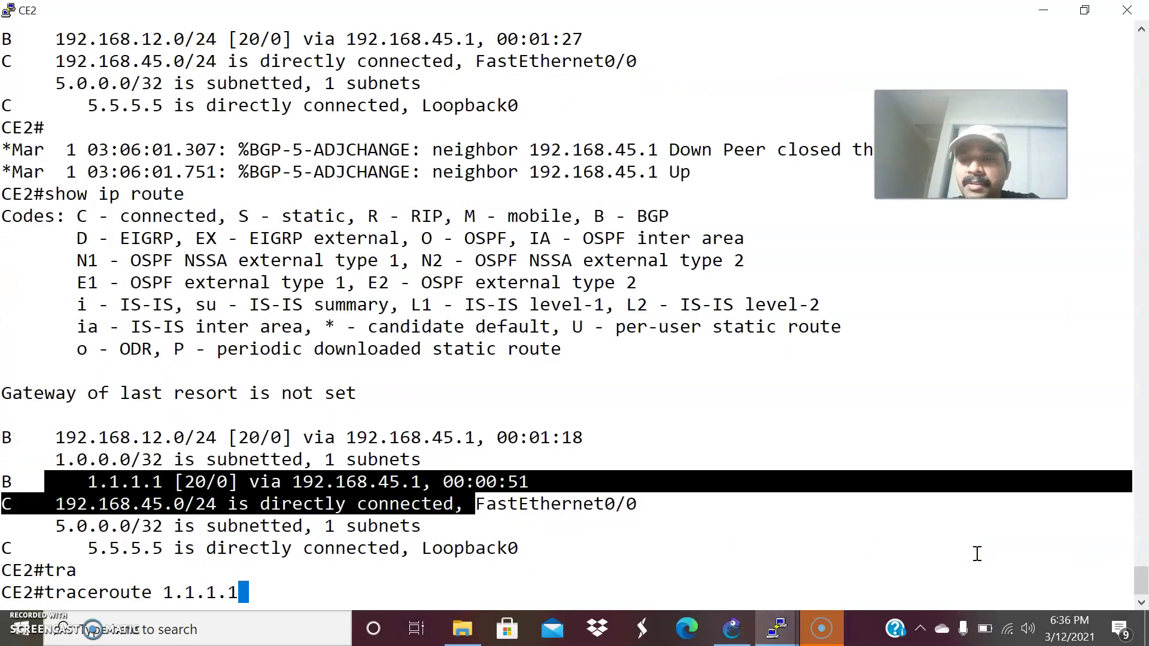
pyautogui.write('1.1.1.1 sou')
pyautogui.press('Tab')
pyautogui.write('l')
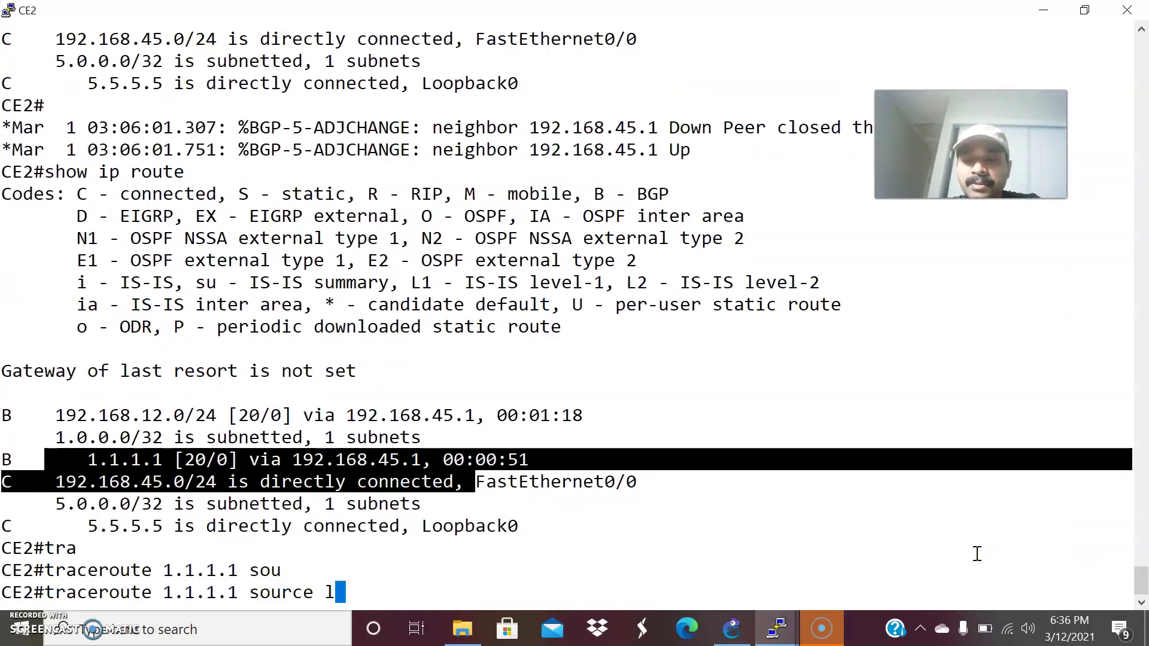
pyautogui.write('oo')
pyautogui.press('Tab')
pyautogui.write('0')
pyautogui.press('Return')
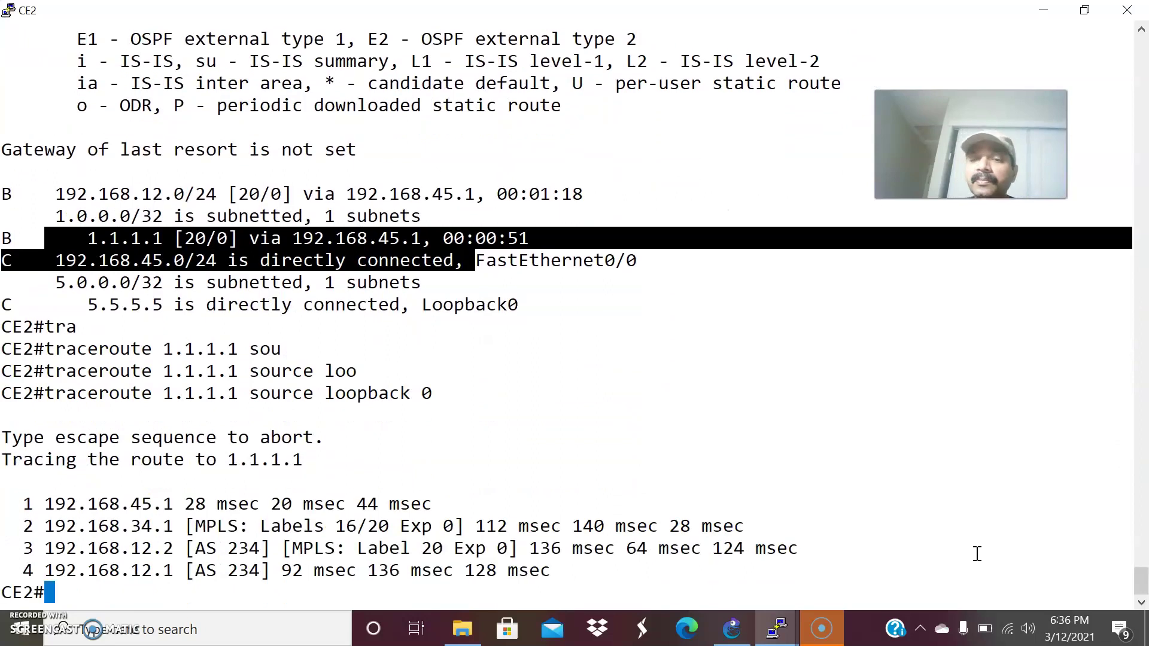
# Compare the hops of CE1's traceroute to 5.5.5.5 with the topology diagram and highlight part of its final hop line.
pyautogui.click(741, 631)
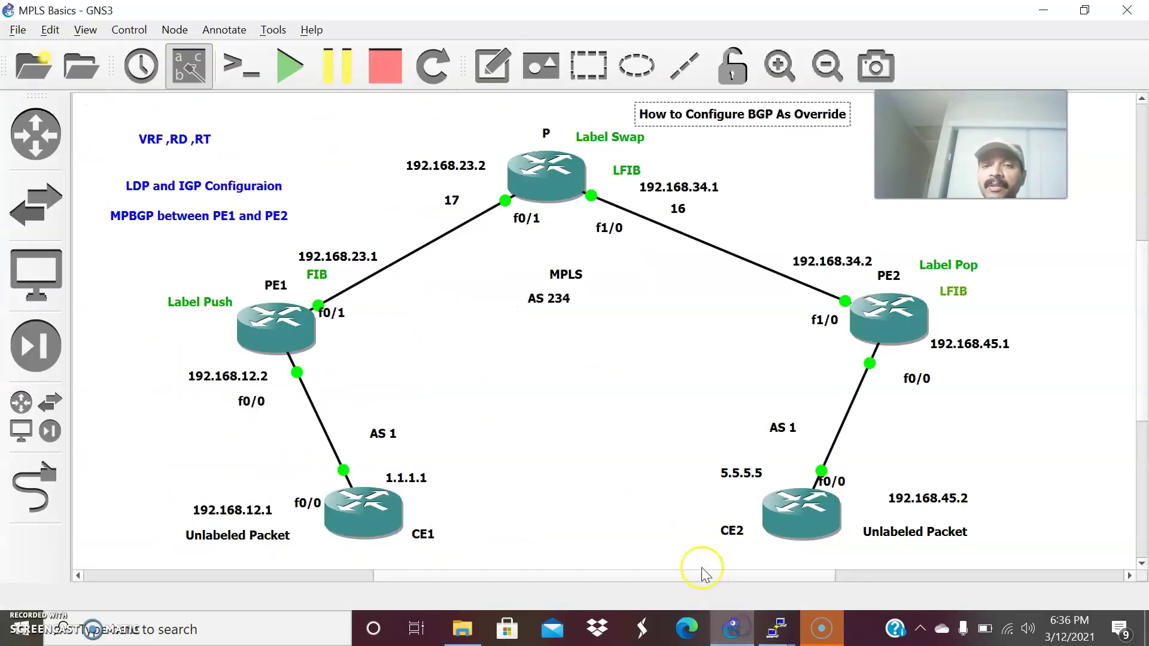
pyautogui.click(777, 628)
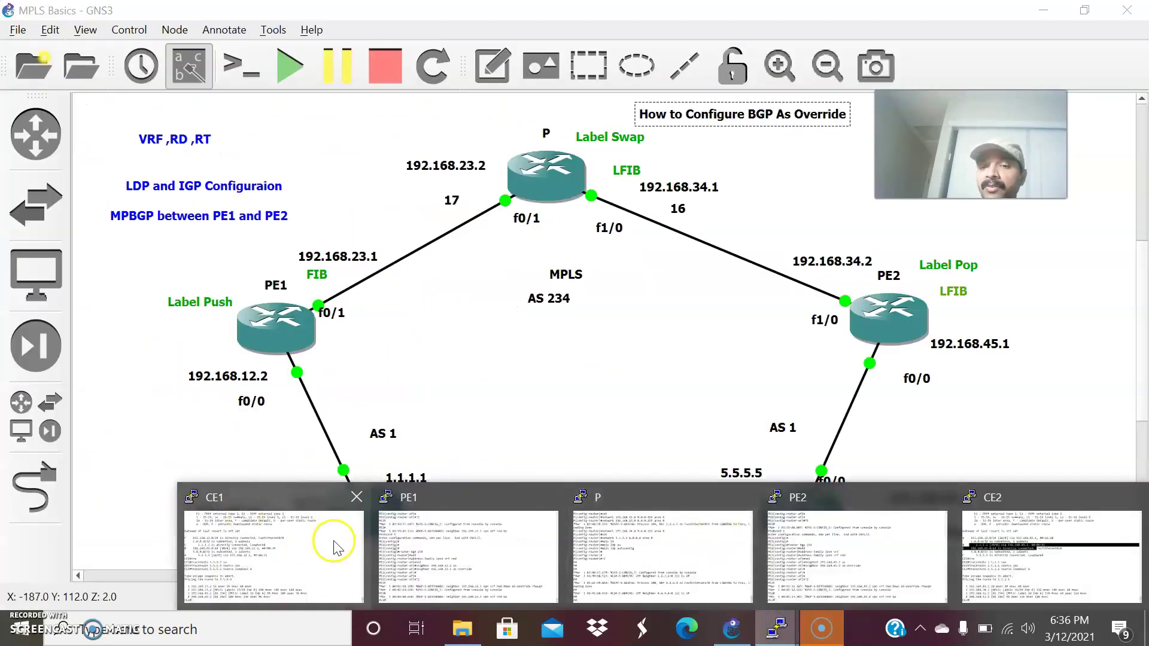
pyautogui.click(293, 545)
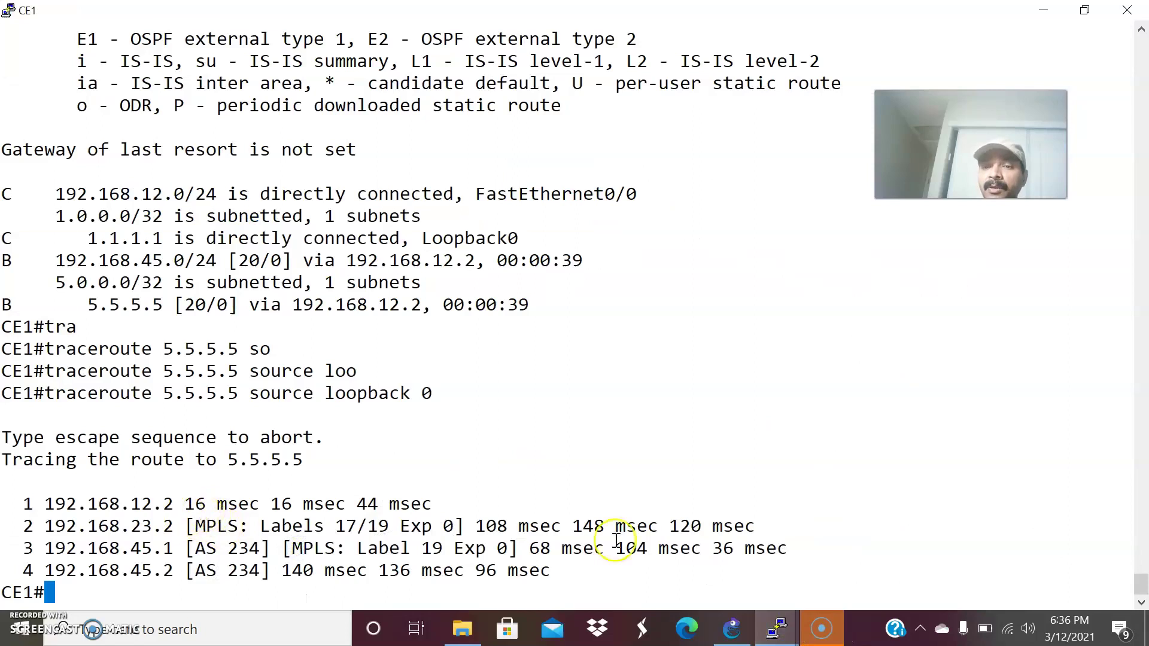
pyautogui.click(731, 629)
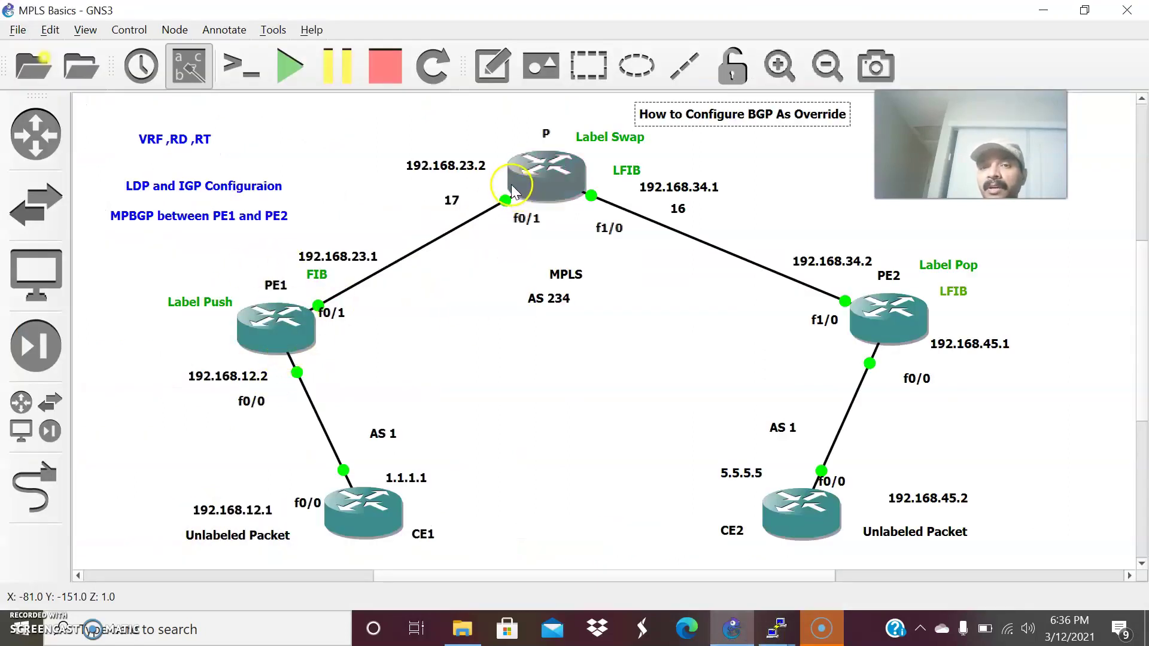
pyautogui.hotkey('alt', 'Tab')
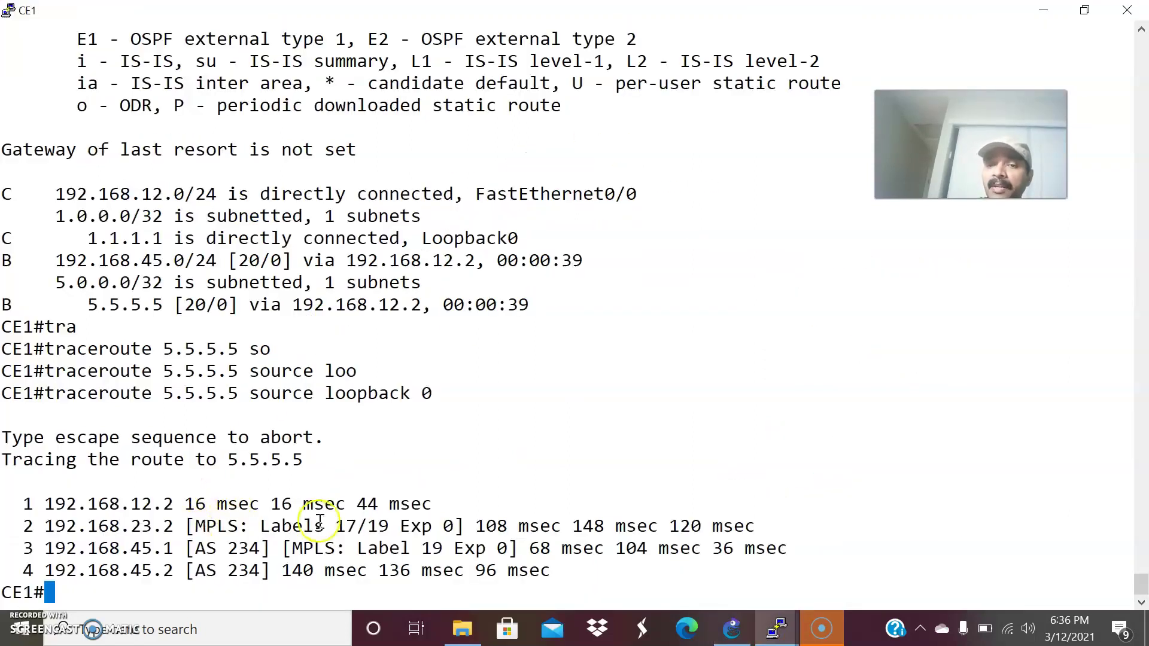
pyautogui.hotkey('alt', 'Tab')
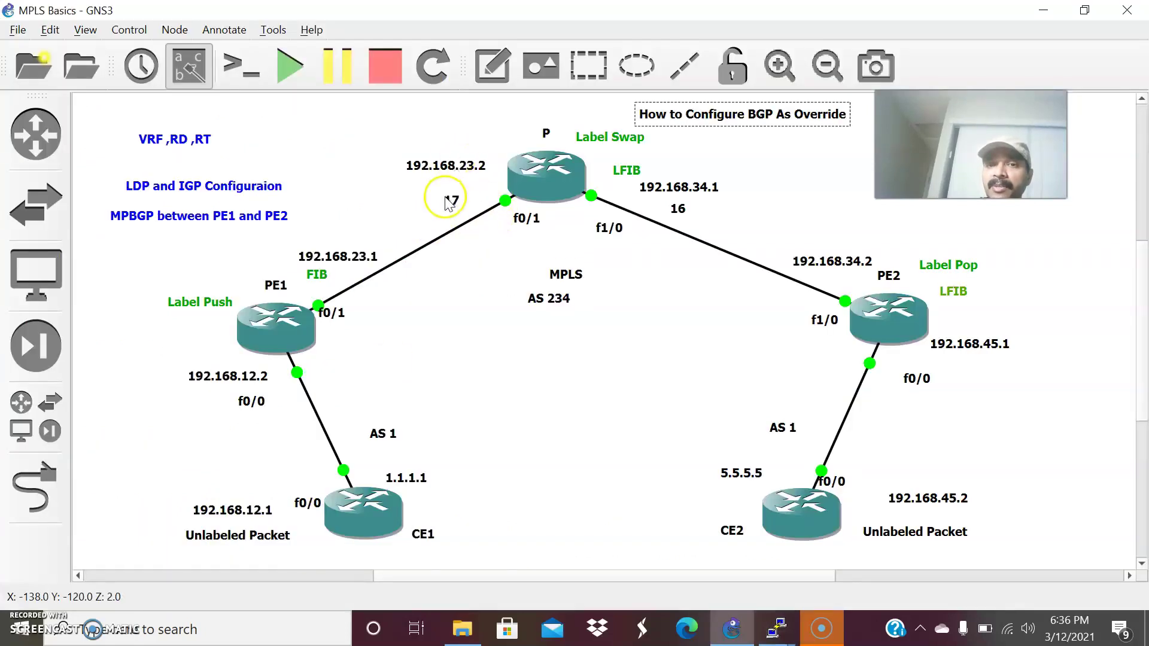
pyautogui.hotkey('alt', 'Tab')
pyautogui.hotkey('alt', 'Tab')
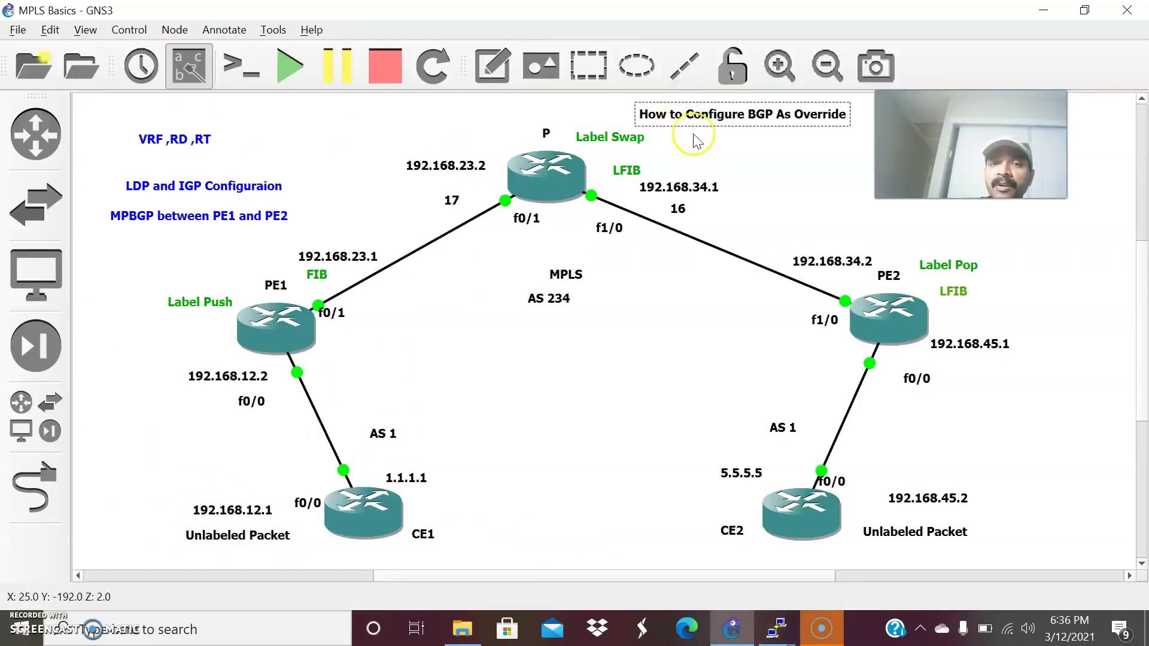
pyautogui.hotkey('alt', 'Tab')
pyautogui.hotkey('alt', 'Tab')
pyautogui.hotkey('alt', 'Tab')
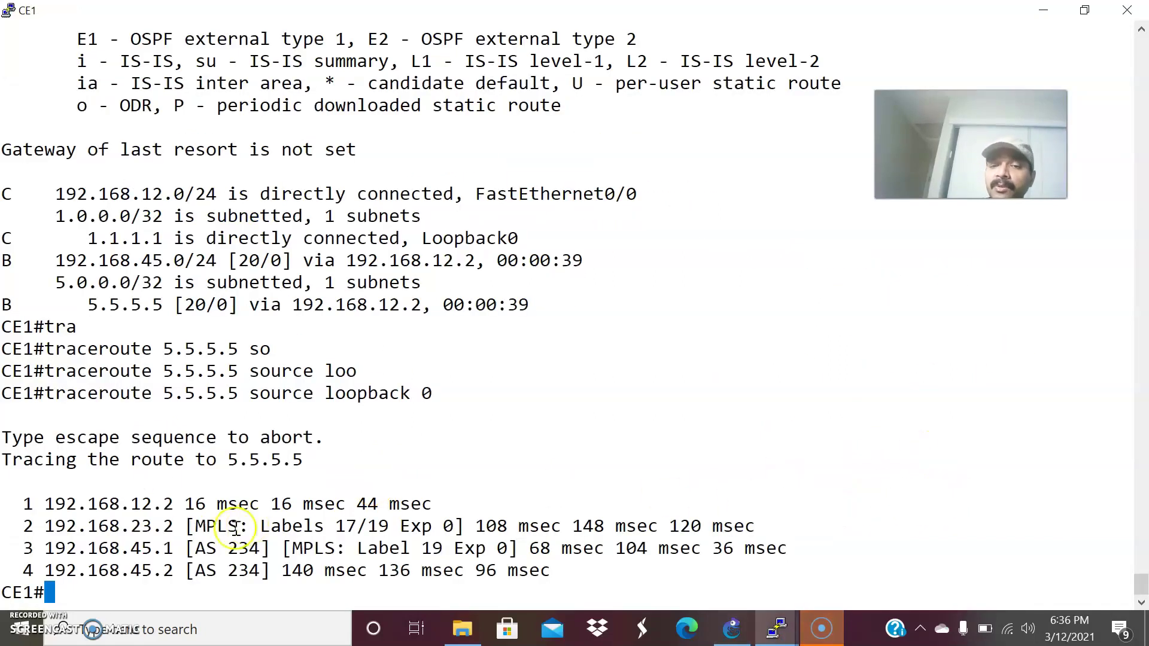
pyautogui.moveTo(307, 566); pyautogui.dragTo(454, 568)
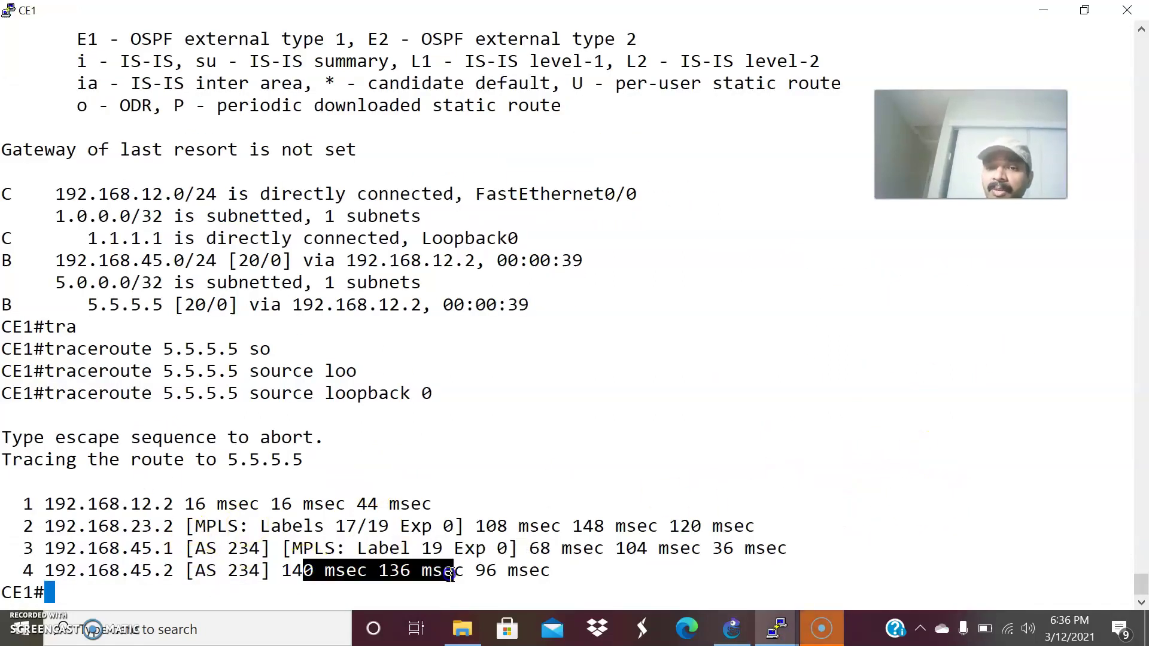
pyautogui.hotkey('alt', 'Tab')
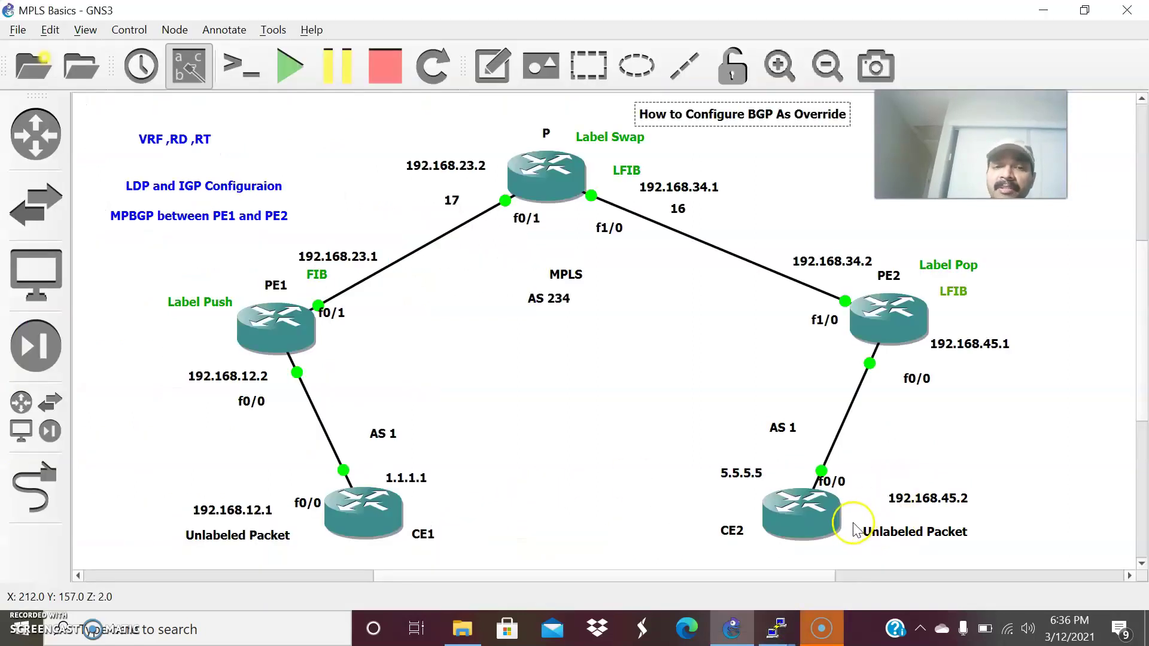
# Compare the hops and MPLS labels of CE2's traceroute to 1.1.1.1 with the P router's addresses and labels in the topology.
pyautogui.moveTo(777, 628)
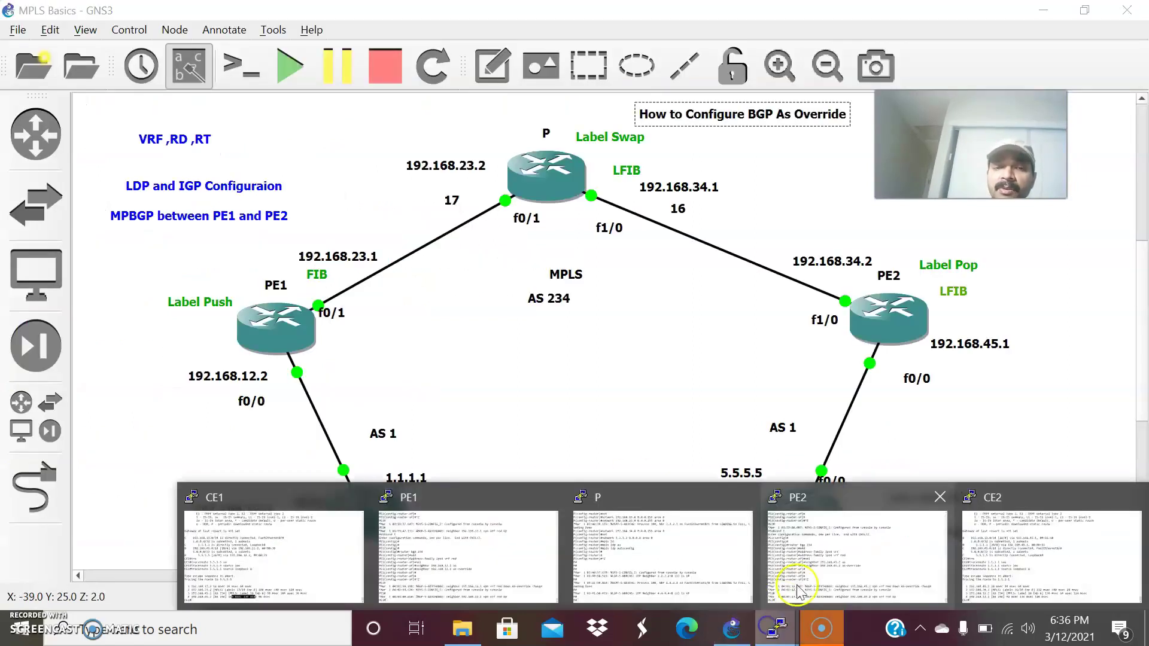
pyautogui.click(1004, 541)
pyautogui.hotkey('alt', 'Tab')
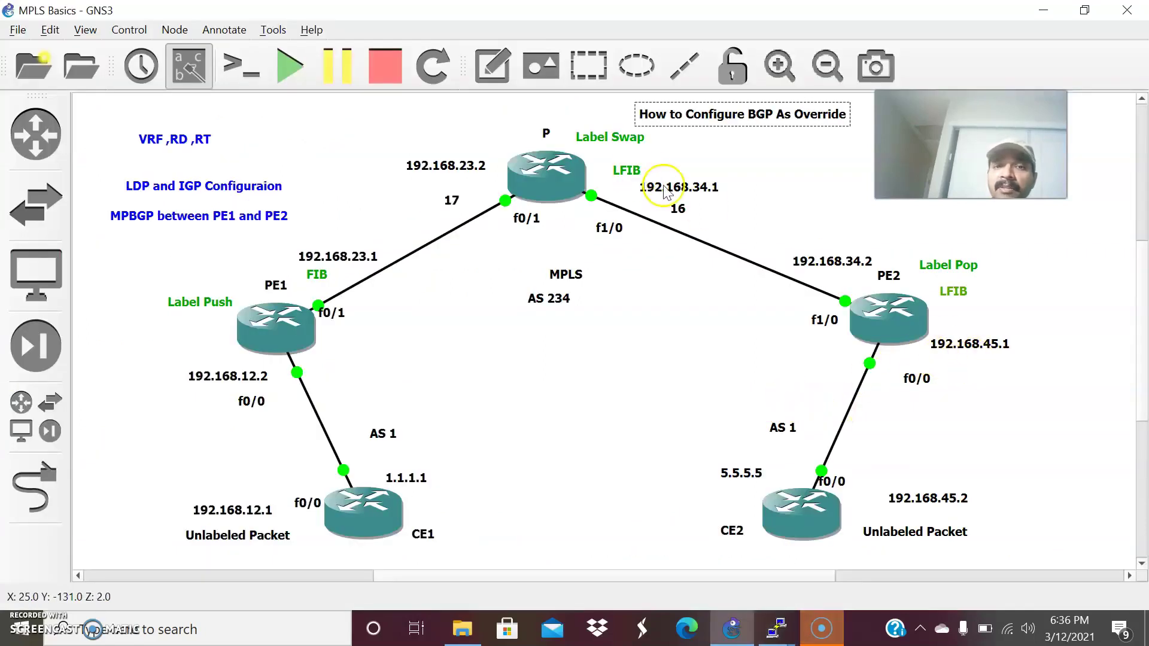
pyautogui.hotkey('alt', 'Tab')
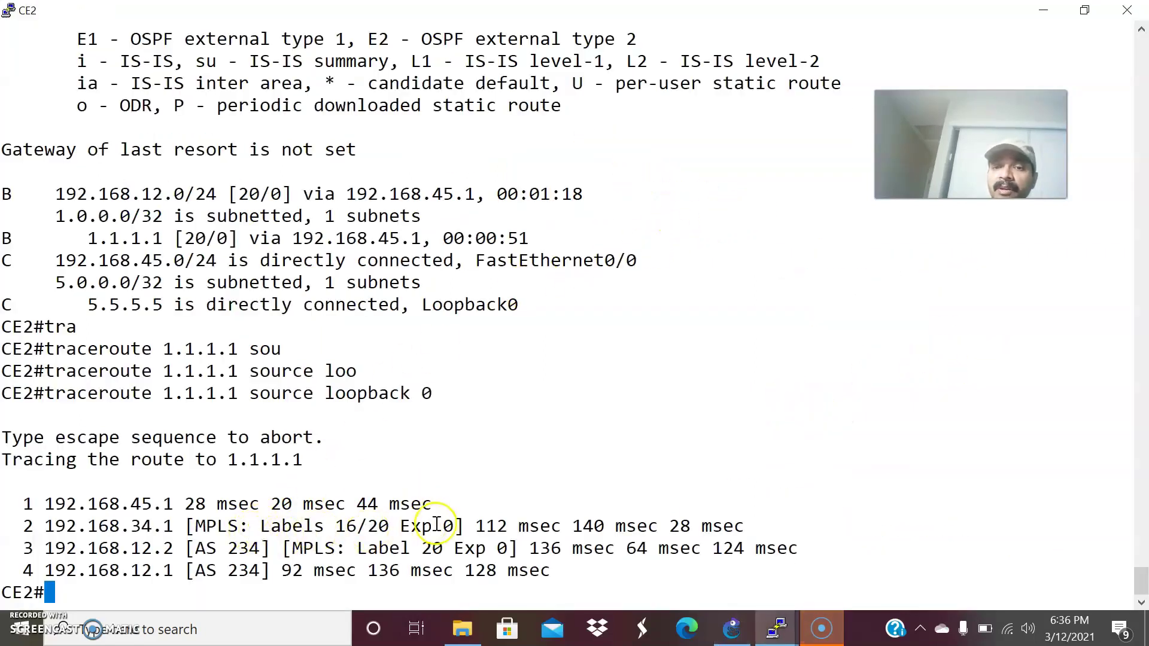
pyautogui.hotkey('alt', 'Tab')
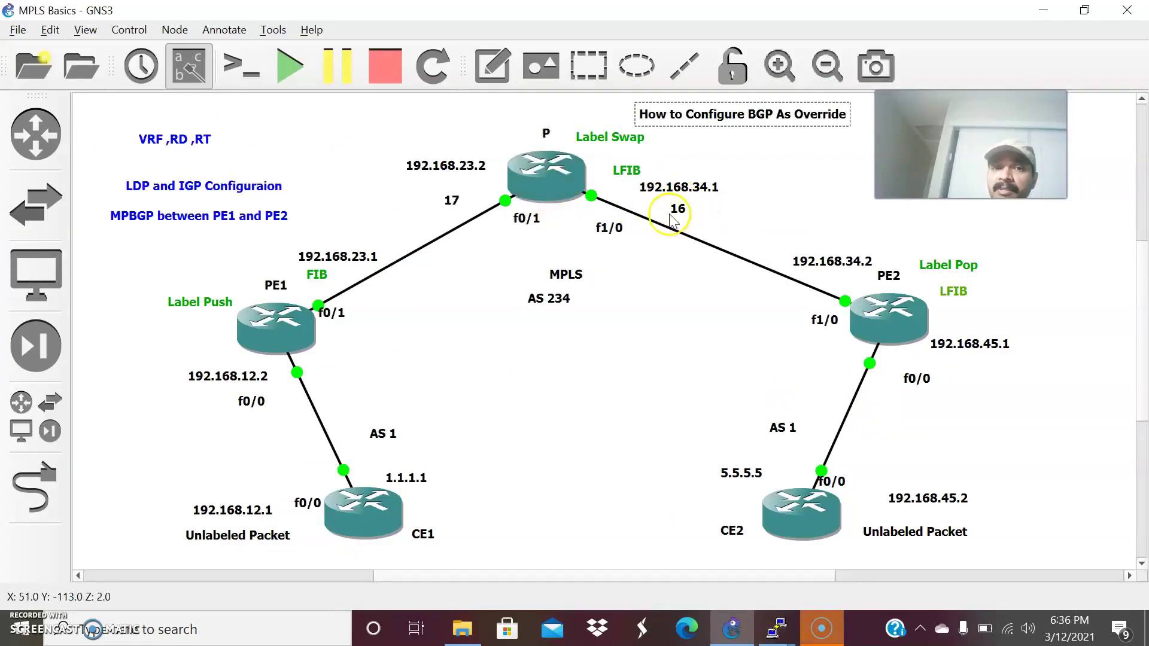
pyautogui.hotkey('alt', 'Tab')
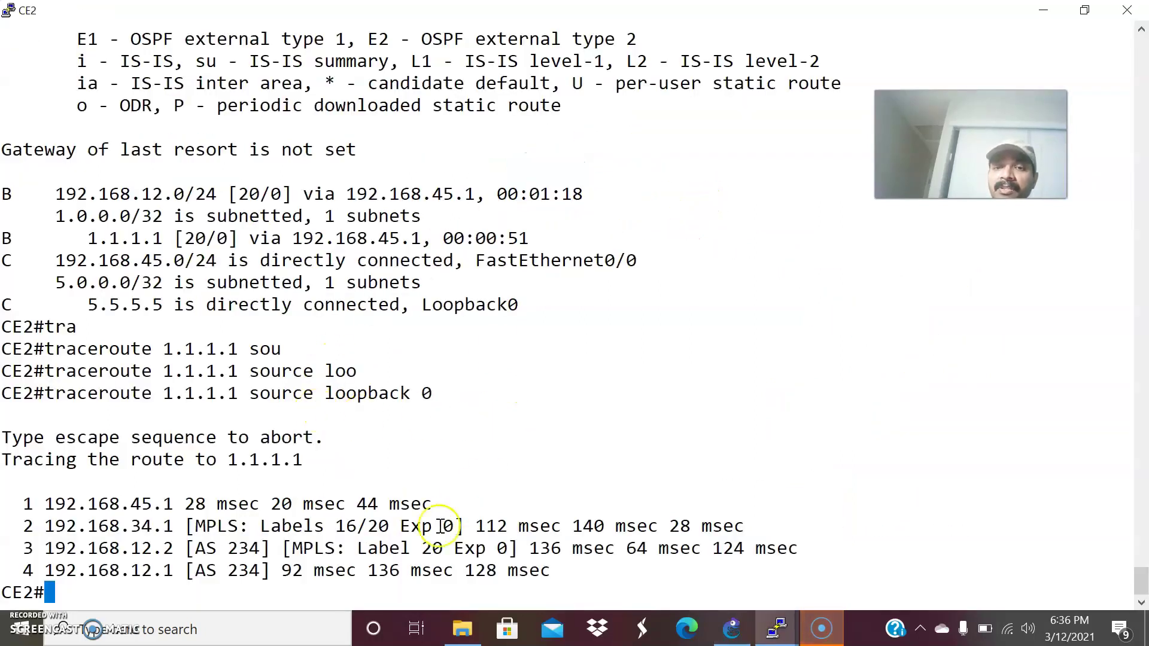
pyautogui.hotkey('alt', 'Tab')
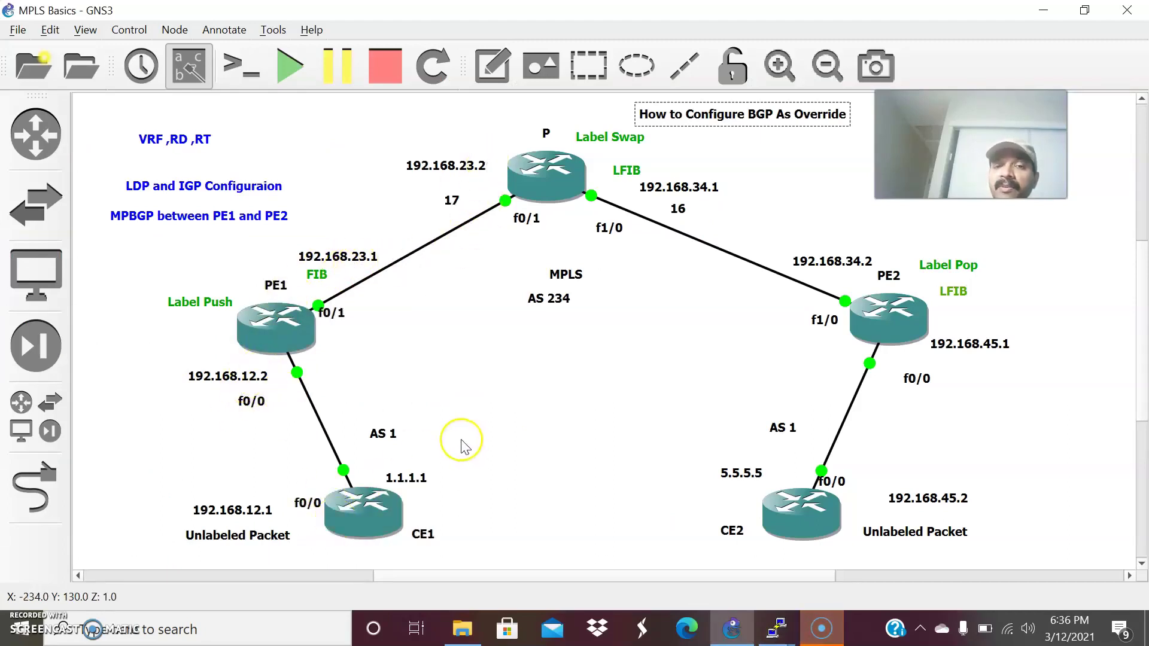
pyautogui.hotkey('alt', 'Tab')
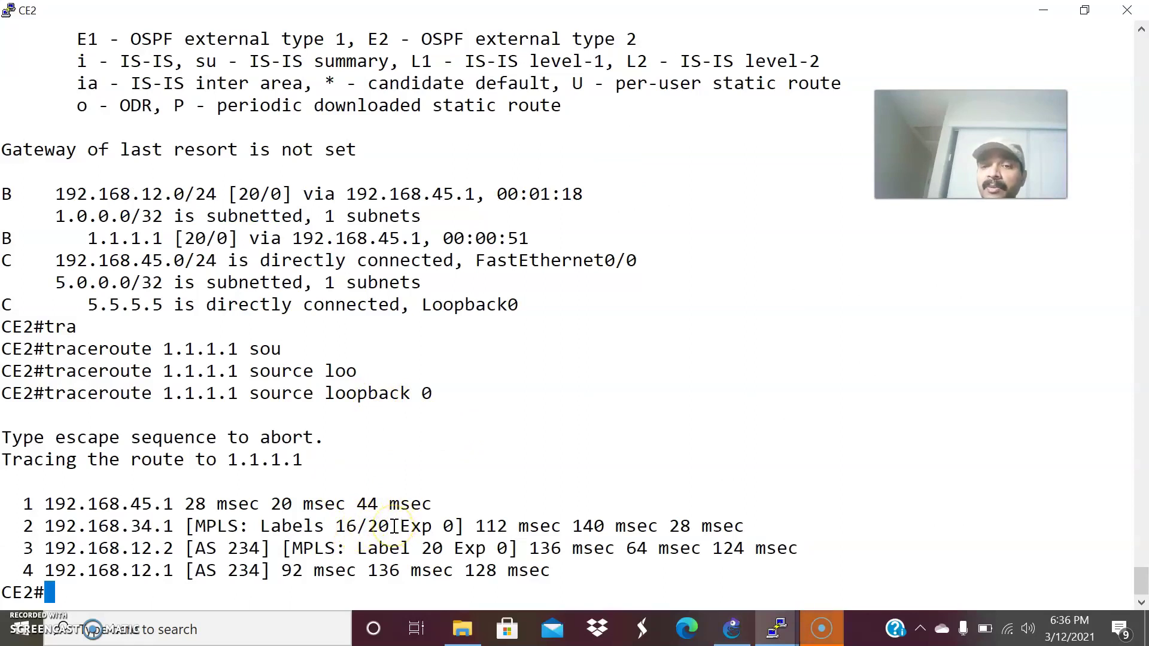
pyautogui.hotkey('alt', 'Tab')
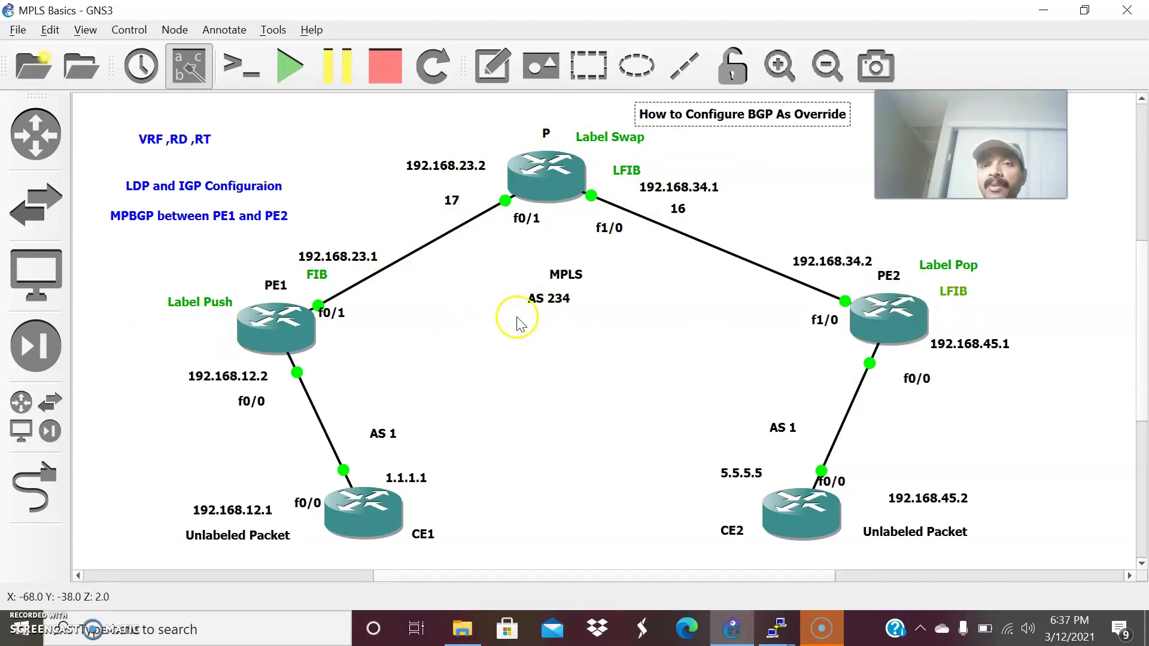
pyautogui.hotkey('alt', 'Tab')
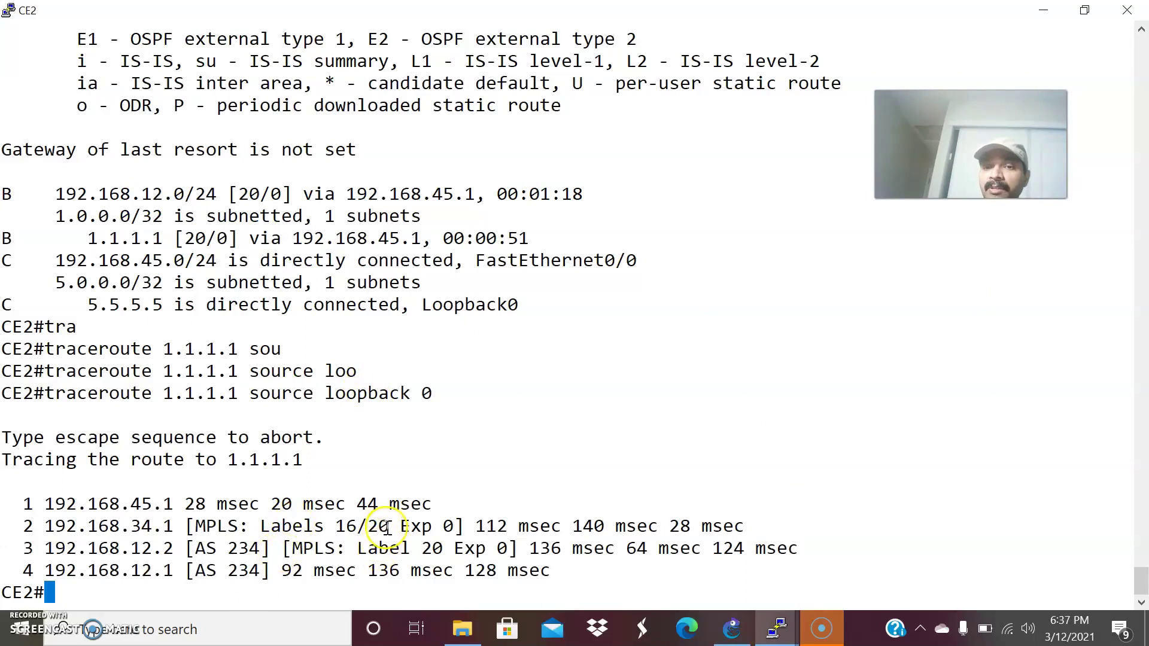
# Compare the second-hop MPLS label pairs in the CE1 and CE2 traceroutes and relate them to the topology.
pyautogui.moveTo(777, 628)
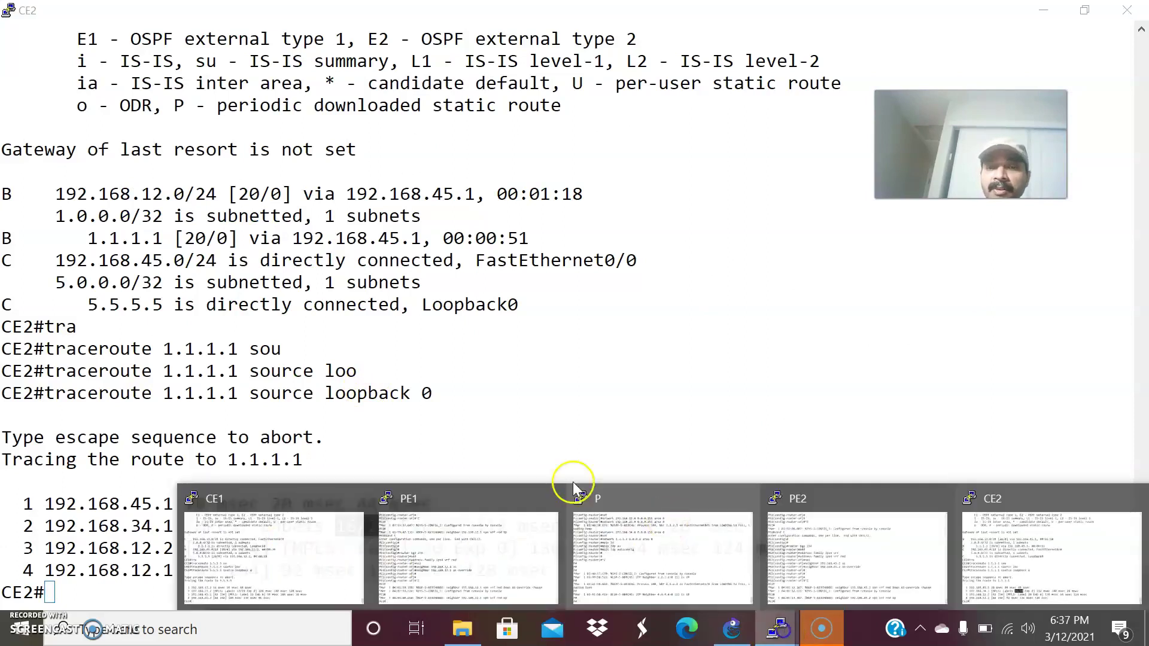
pyautogui.click(293, 547)
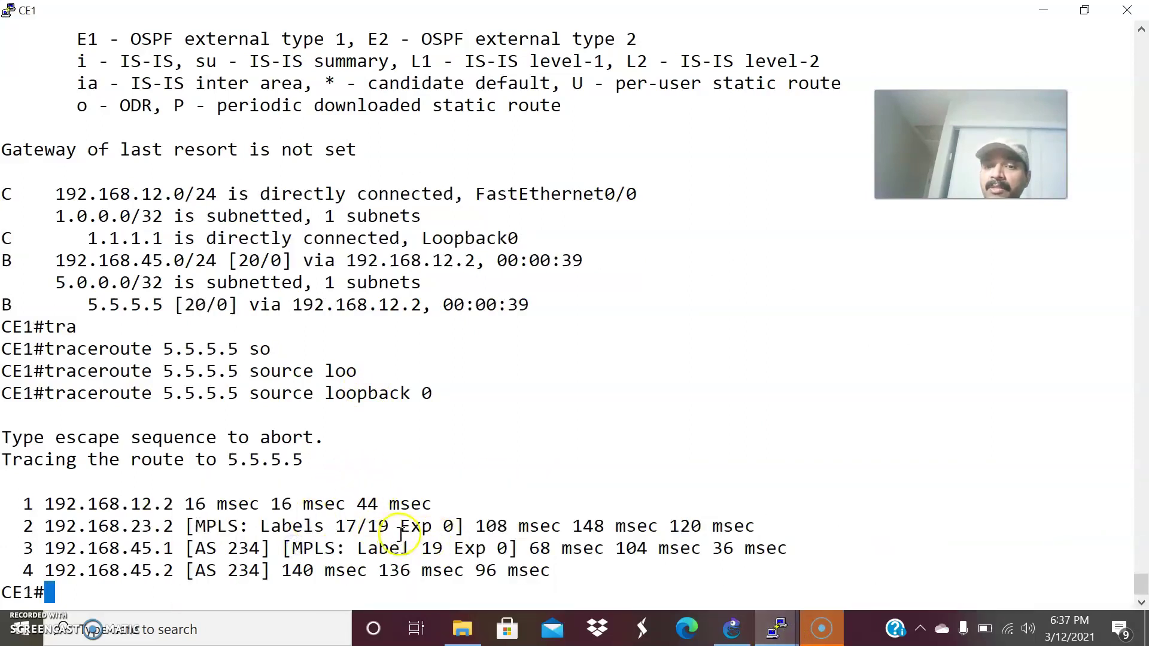
pyautogui.hotkey('alt', 'Tab')
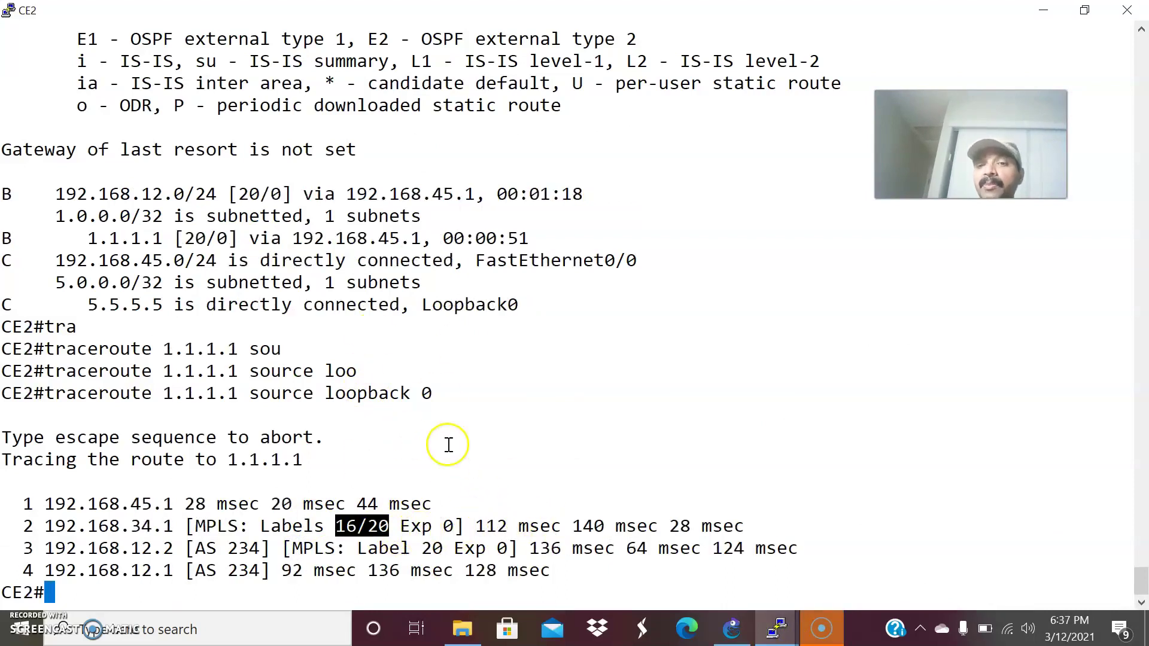
pyautogui.click(724, 628)
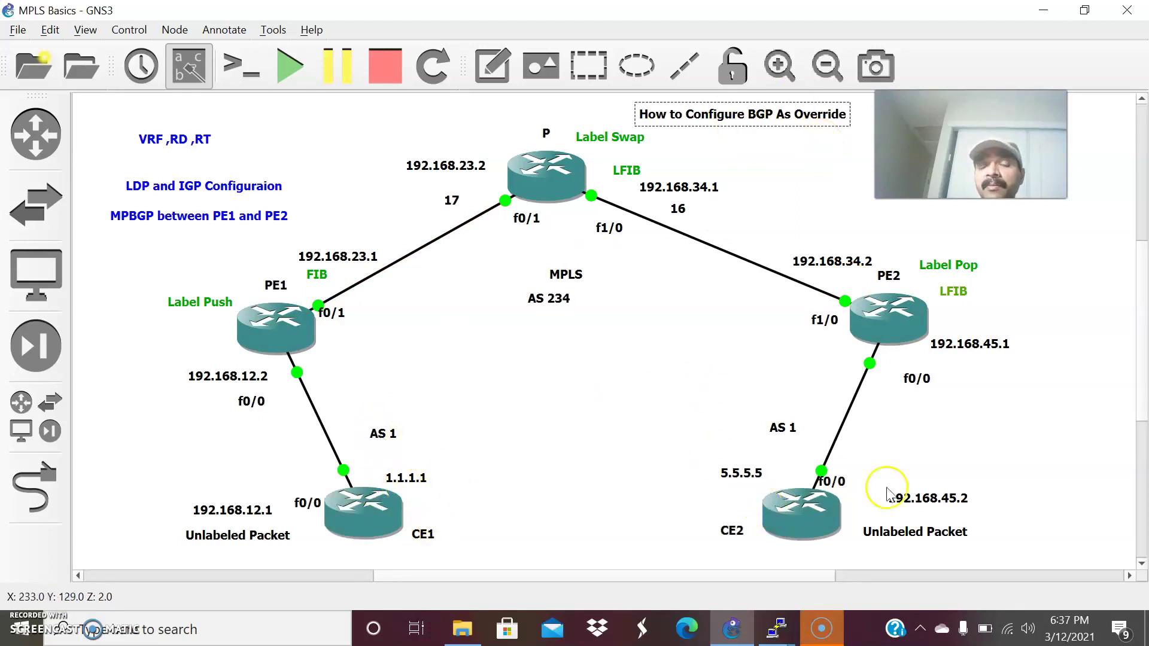
pyautogui.moveTo(777, 629)
pyautogui.click(286, 559)
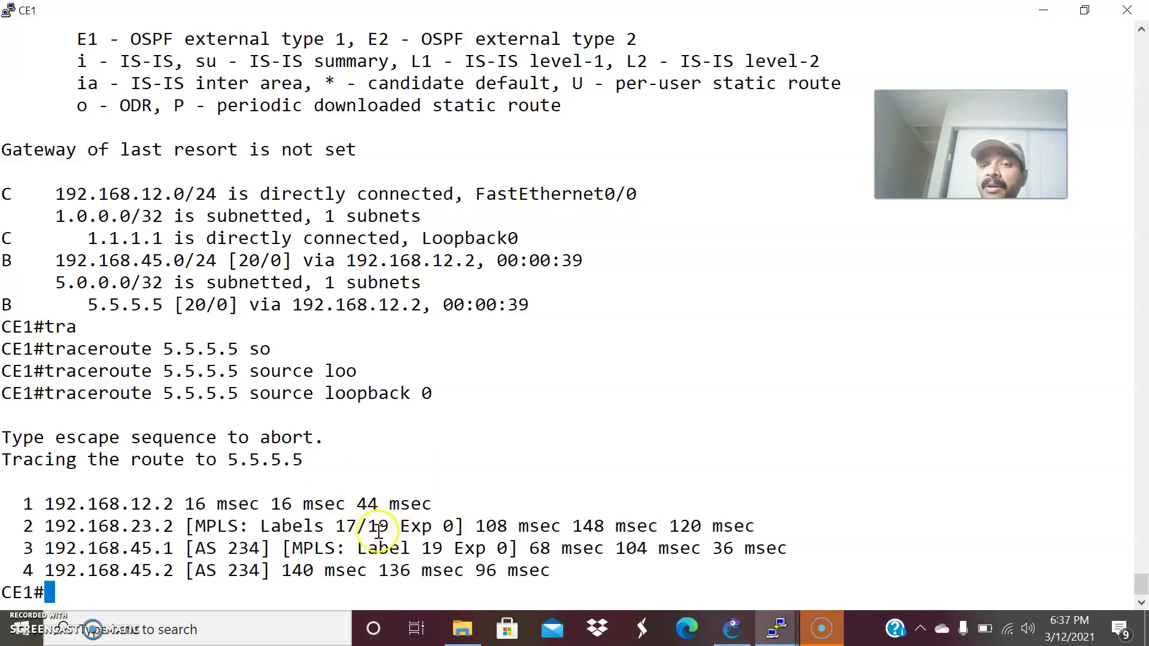
pyautogui.click(731, 629)
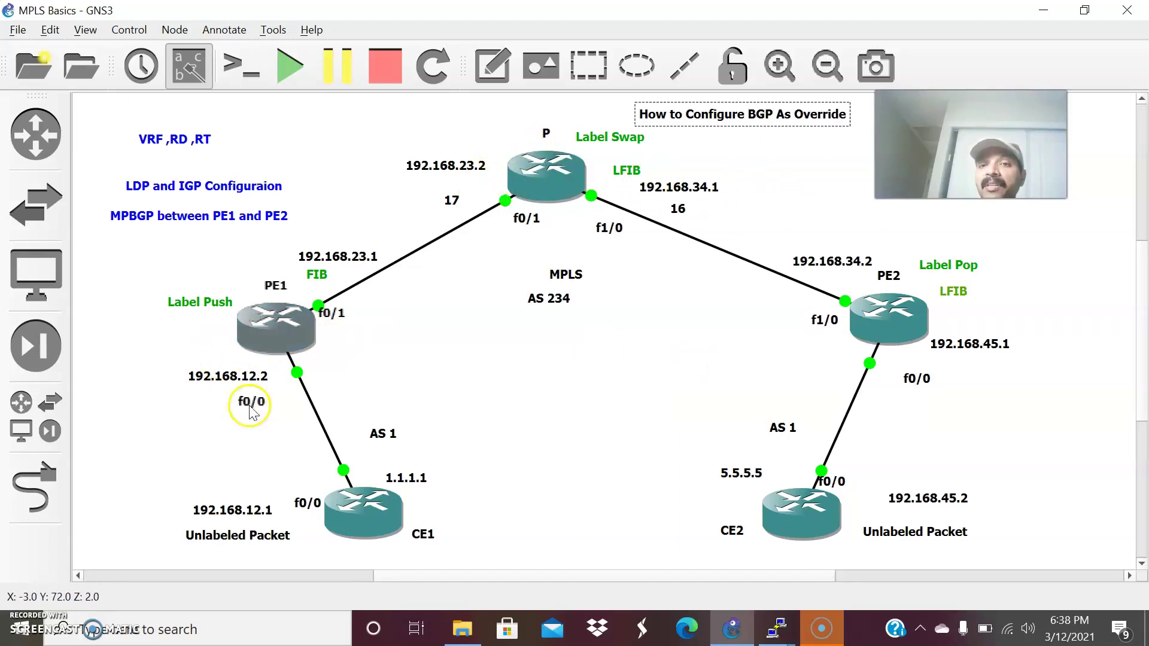
# Examine the inner MPLS label at the second hop of CE1's traceroute against CE2's traceroute, and return to the topology.
pyautogui.click(778, 626)
pyautogui.click(310, 570)
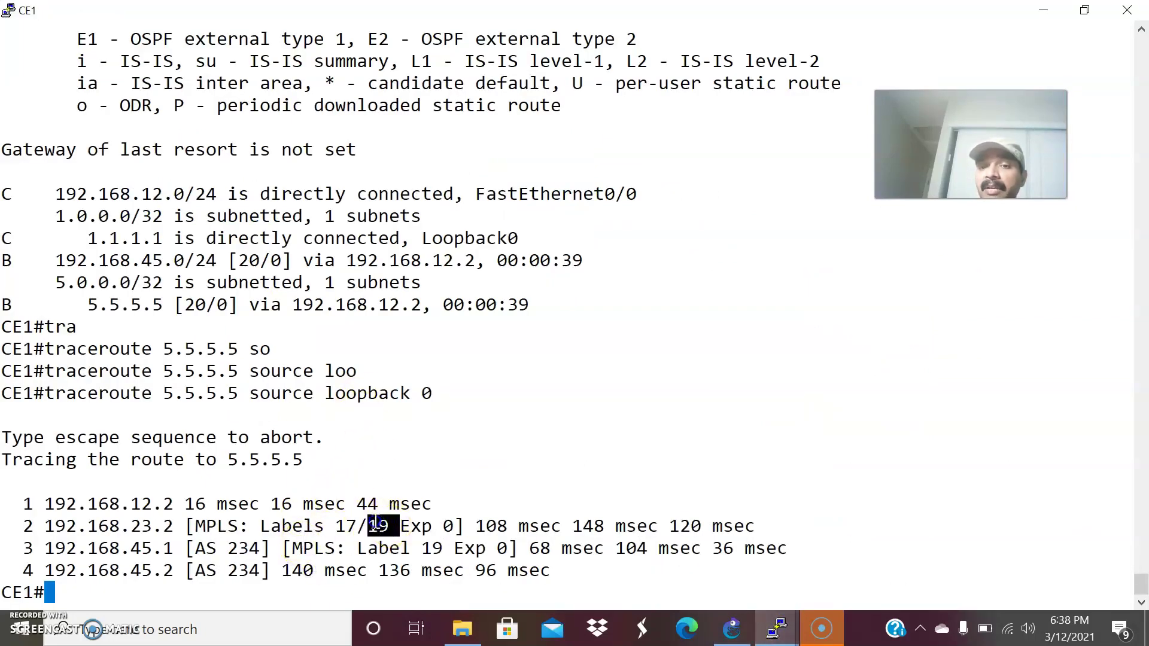
pyautogui.click(772, 626)
pyautogui.click(967, 559)
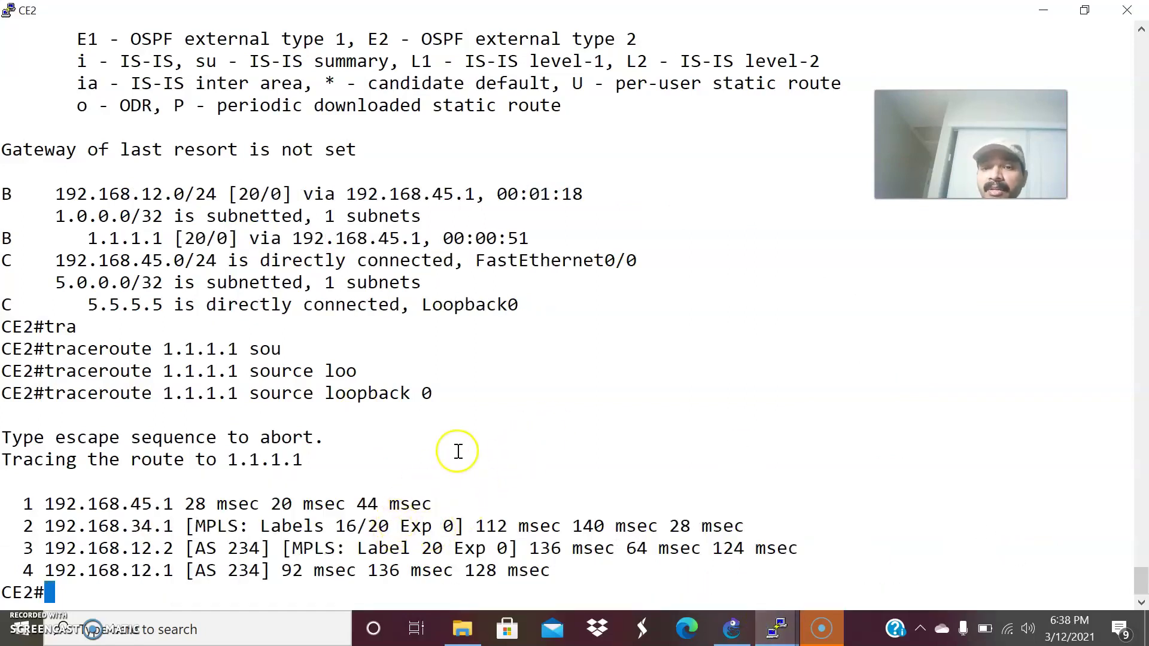
pyautogui.click(772, 631)
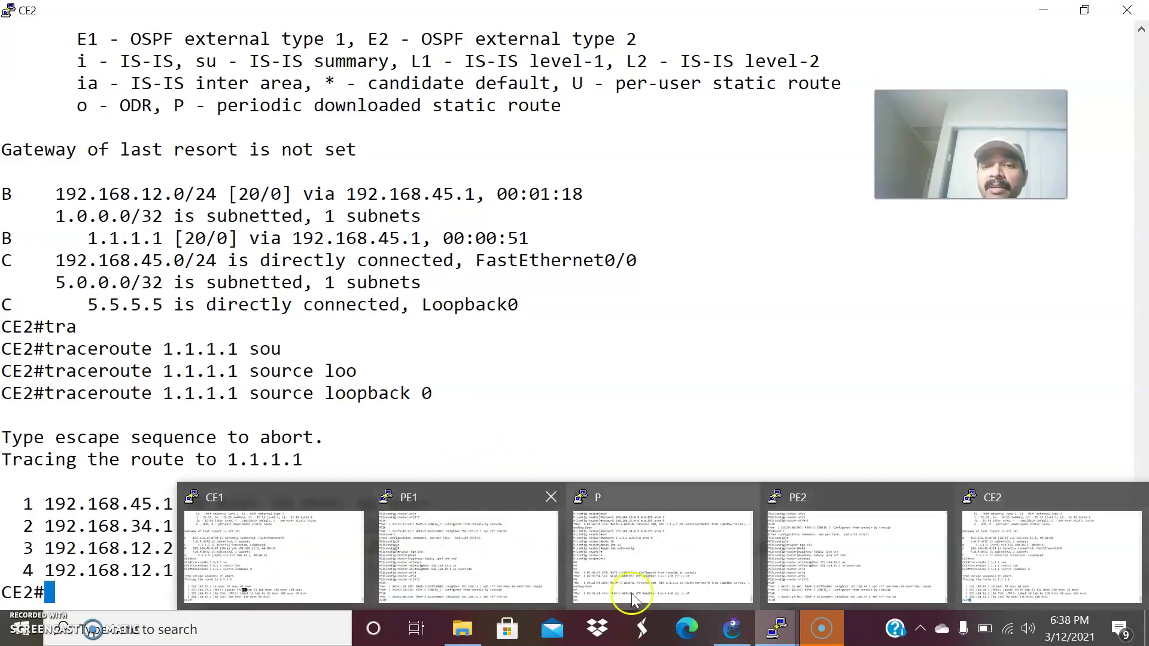
pyautogui.click(295, 569)
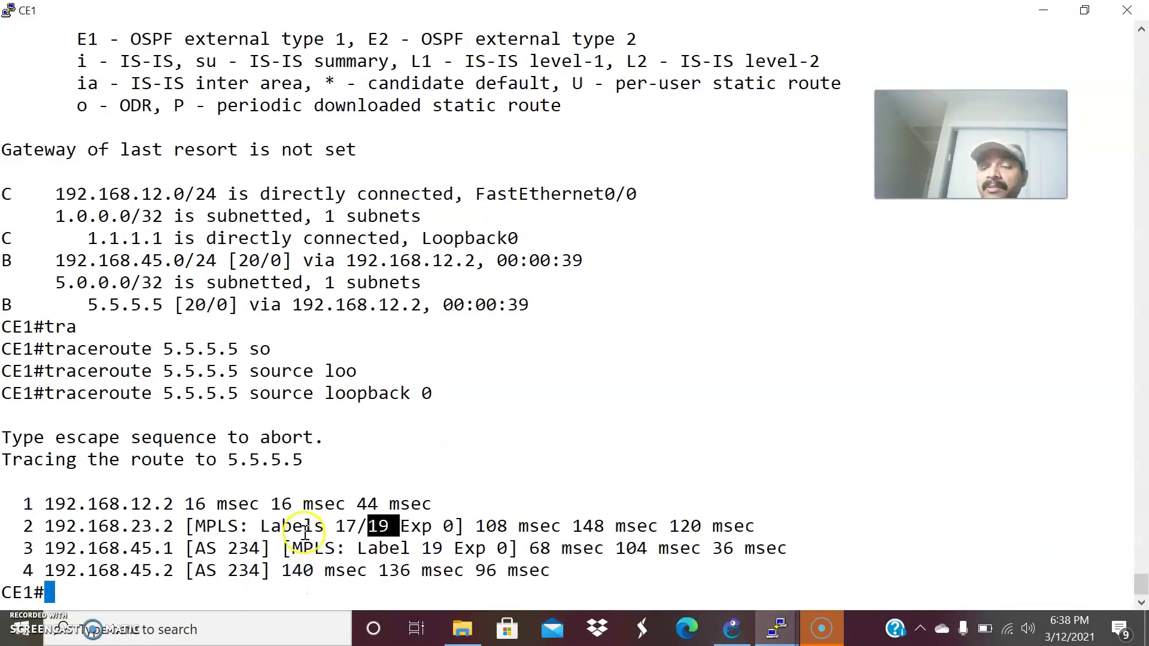
pyautogui.moveTo(744, 633)
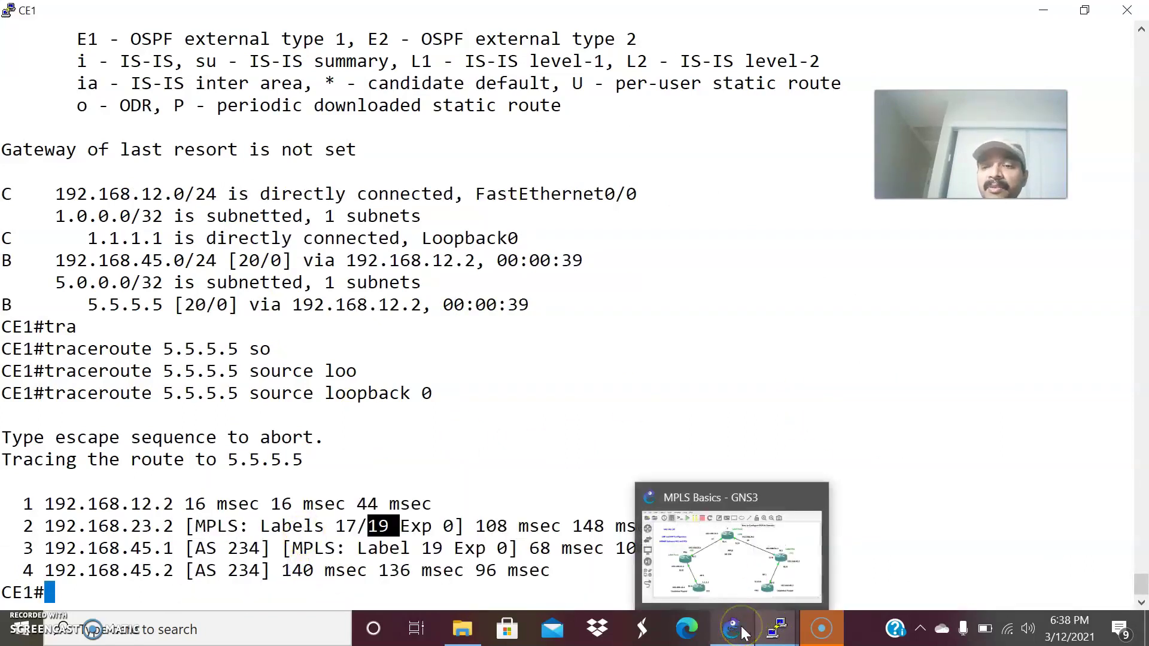
pyautogui.click(741, 608)
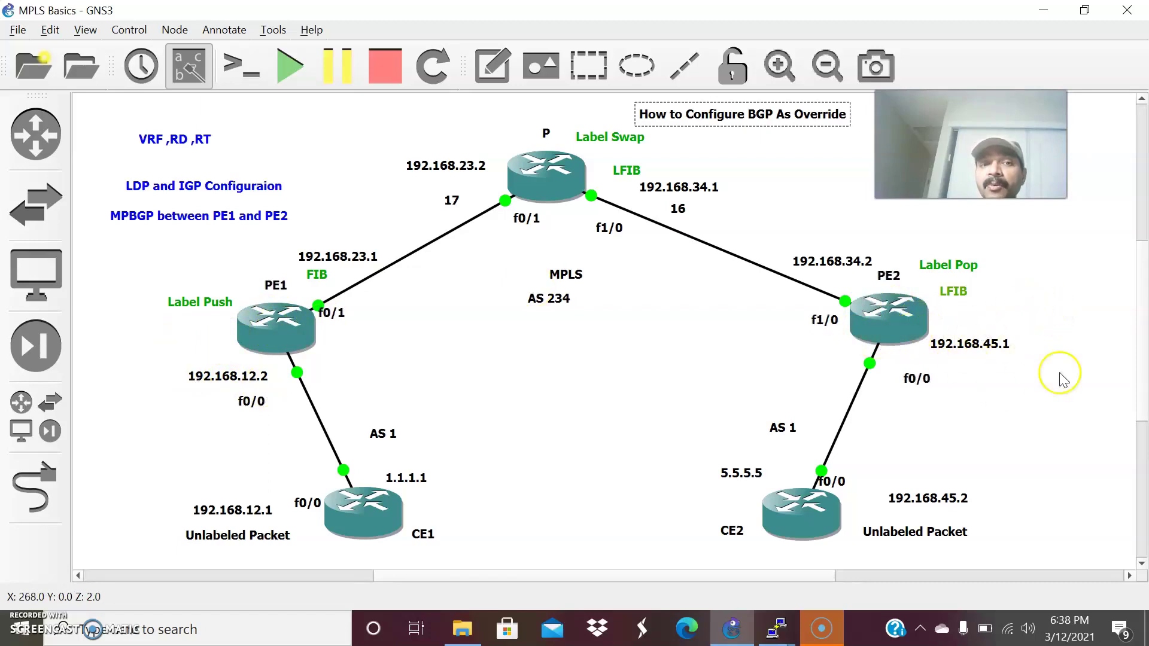
# Highlight the final hop in CE2's traceroute and in CE1's traceroute, and go back to the topology diagram.
pyautogui.moveTo(769, 638)
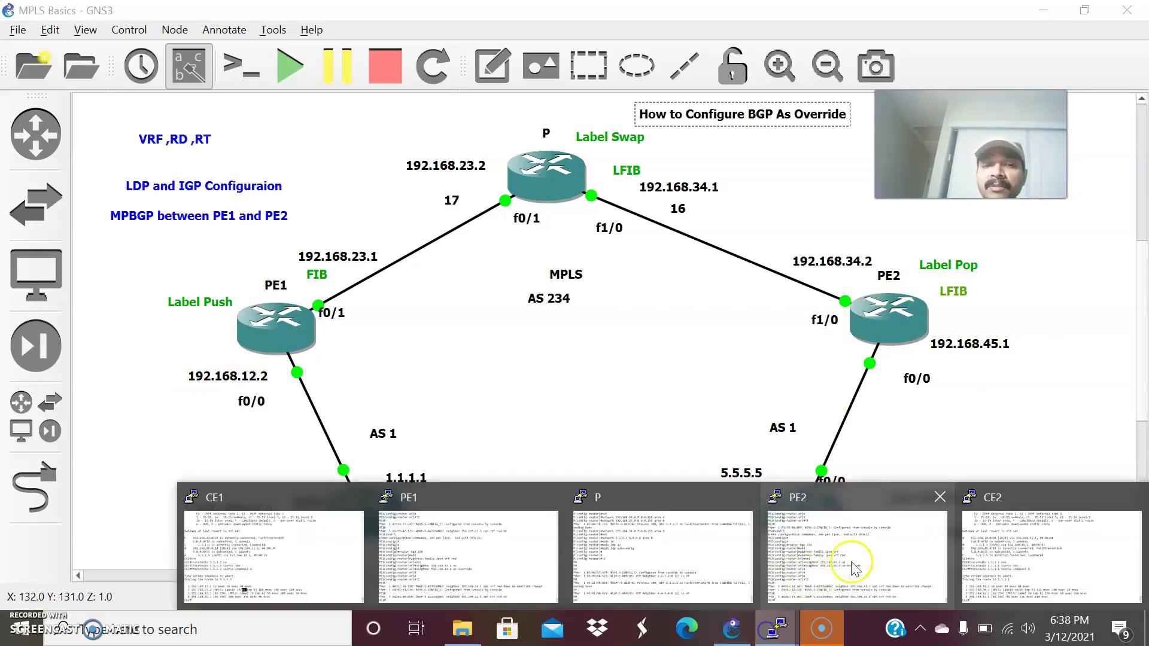
pyautogui.click(1006, 542)
pyautogui.moveTo(125, 575); pyautogui.dragTo(553, 564)
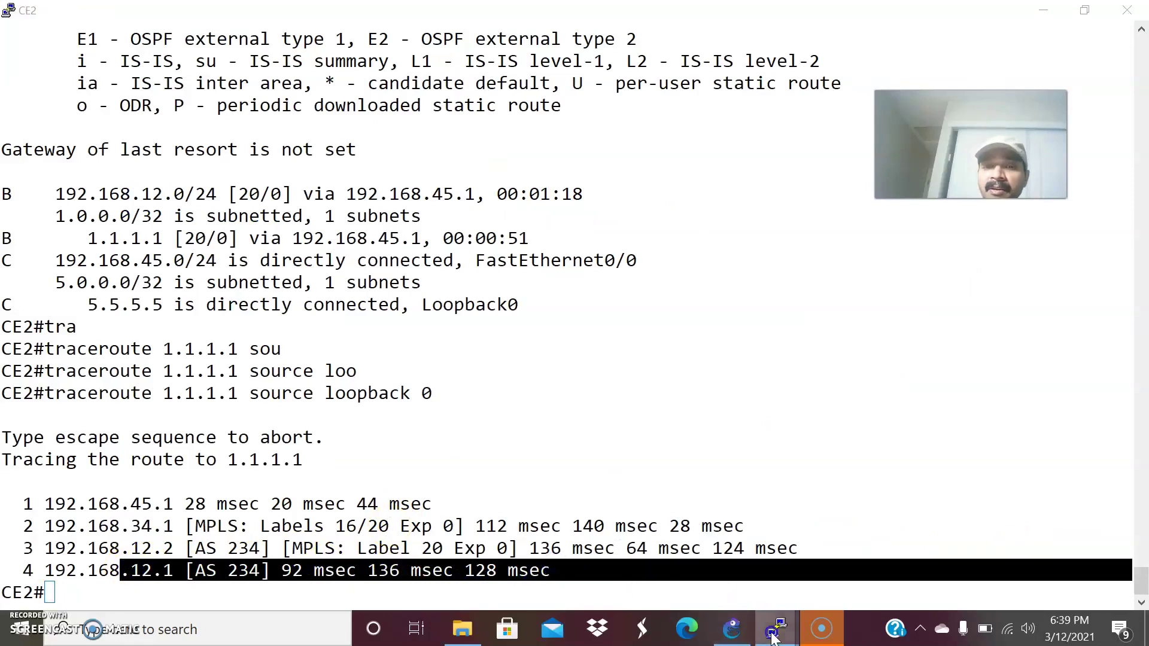
pyautogui.moveTo(775, 628)
pyautogui.click(260, 520)
pyautogui.moveTo(74, 565); pyautogui.dragTo(440, 583)
pyautogui.click(470, 523)
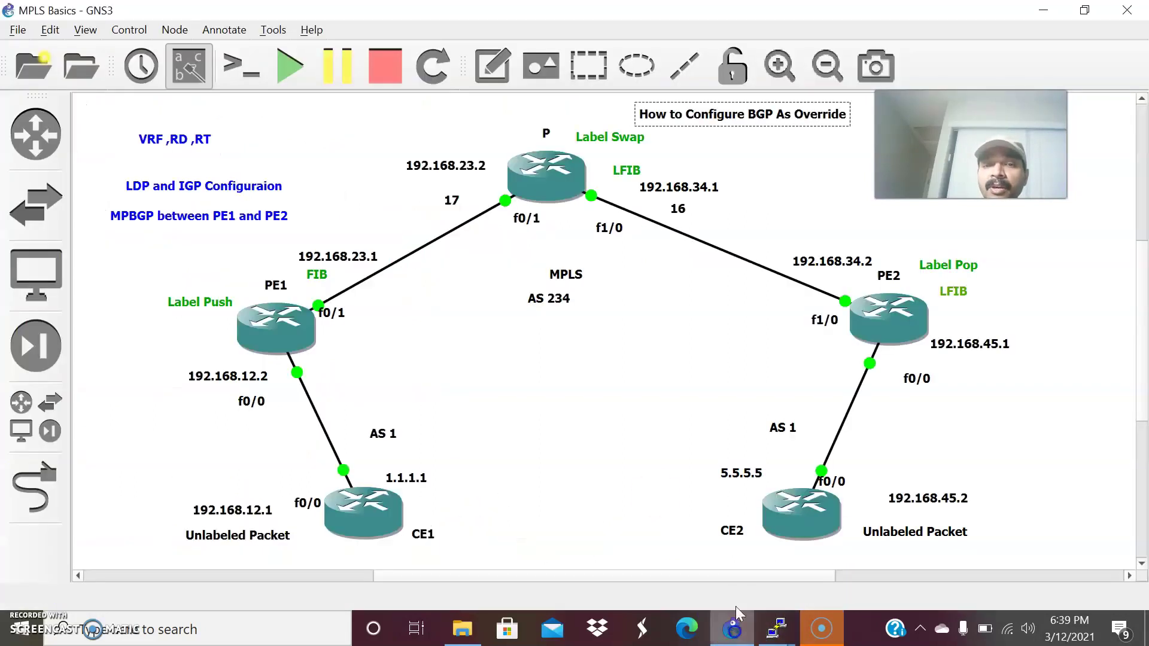
pyautogui.click(731, 628)
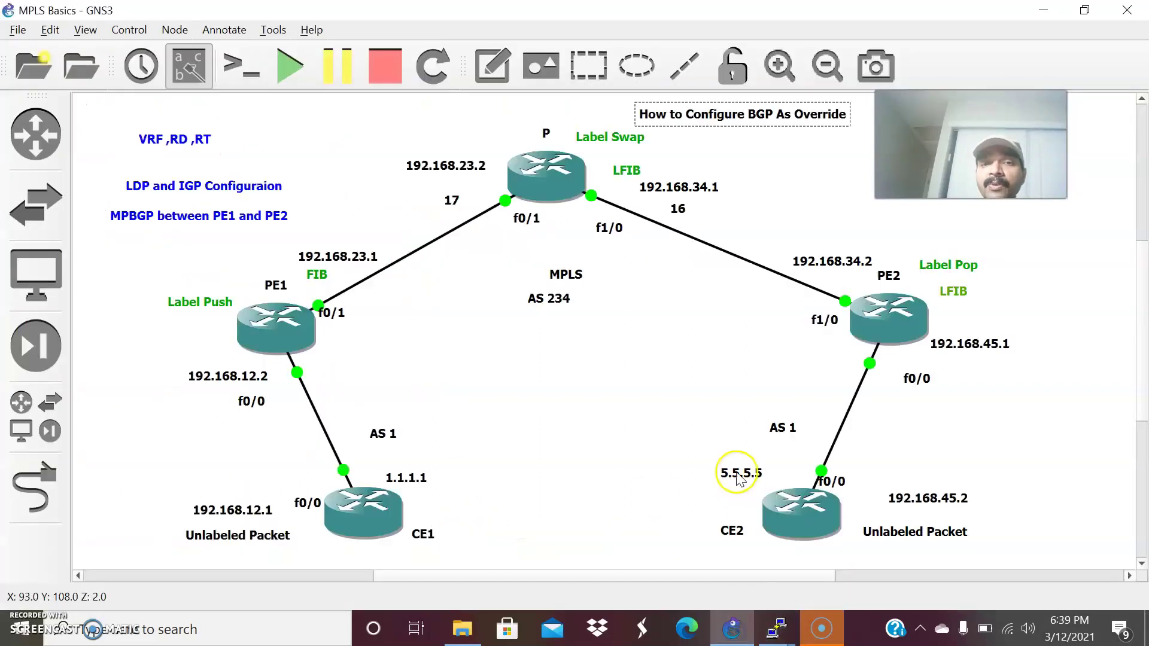